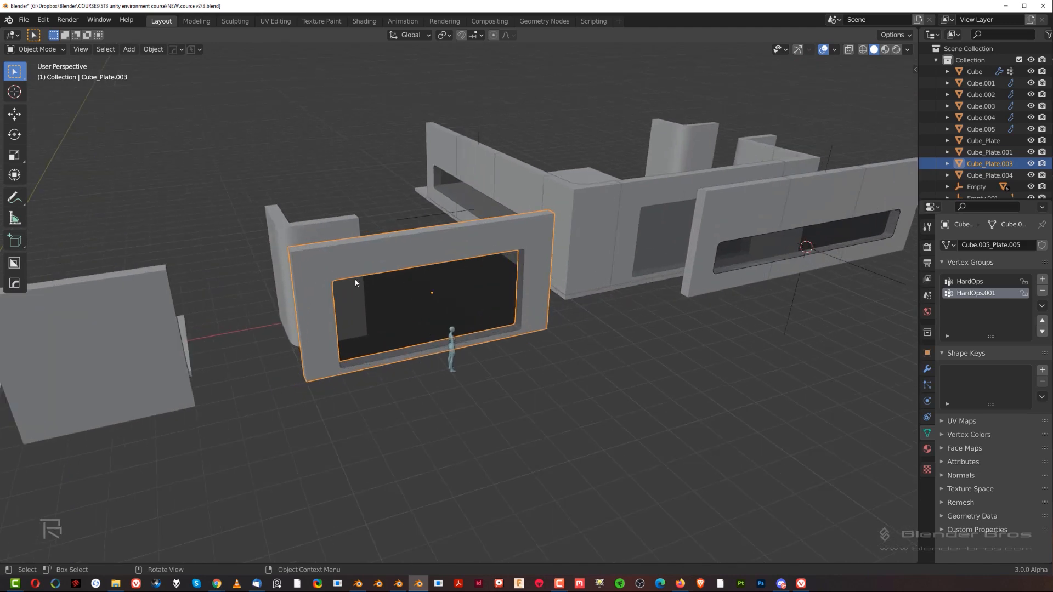
Delete the glass pane from the large-window wall panel beside the figure and remove the panel's Boolean modifier.
key("x")
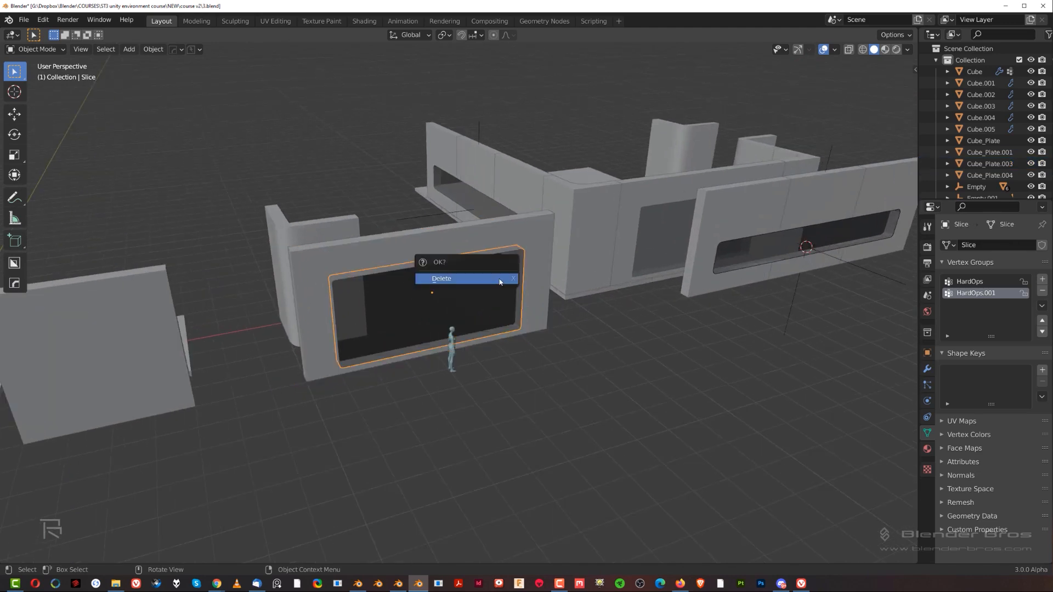
left_click(490, 278)
key("ctrl+grave")
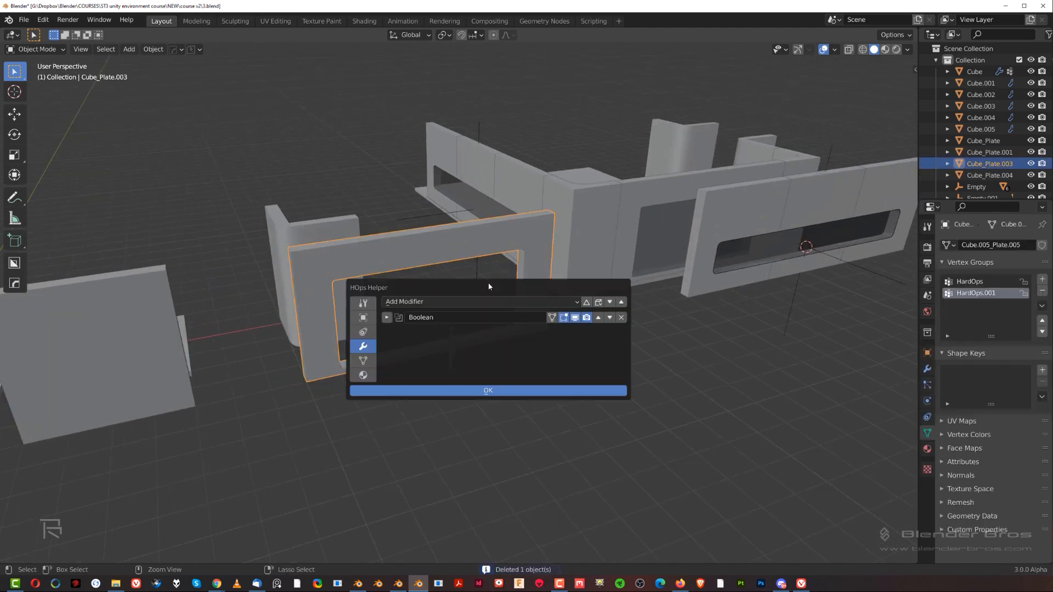
left_click(623, 317)
key("Escape")
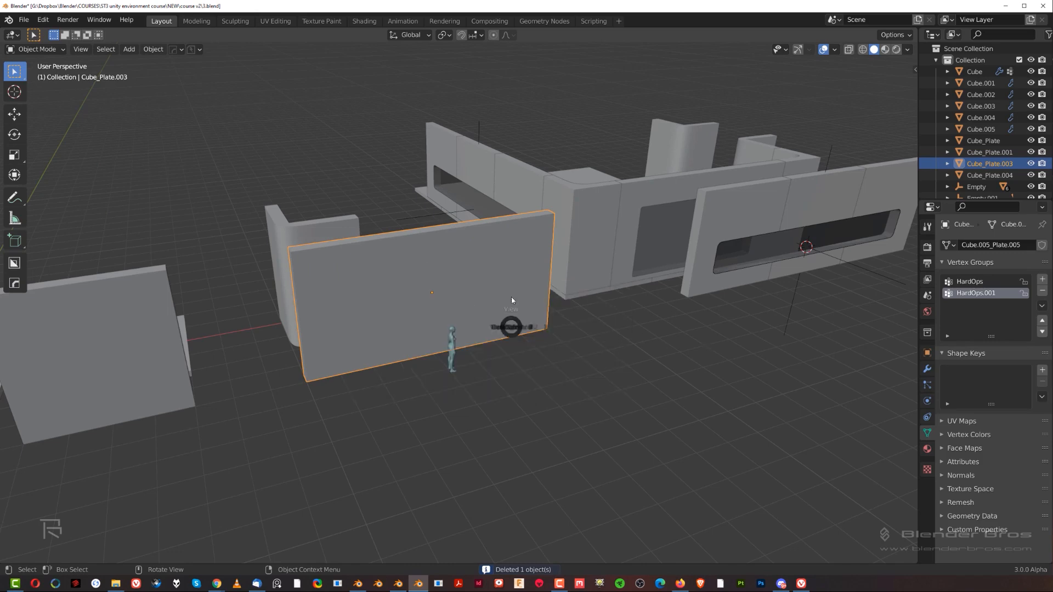
Scale the solid wall panel to 0.6 along global X and move it about -0.1 m along X.
middle_click_drag(495, 329, 491, 254, "alt")
scroll(610, 346, "up", 2)
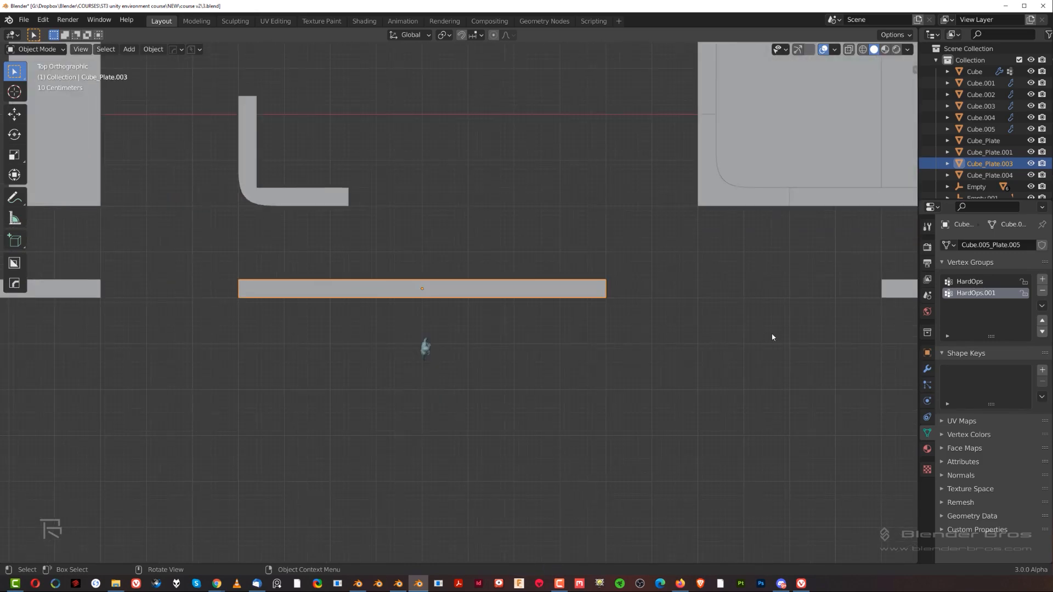
key("s")
key("x")
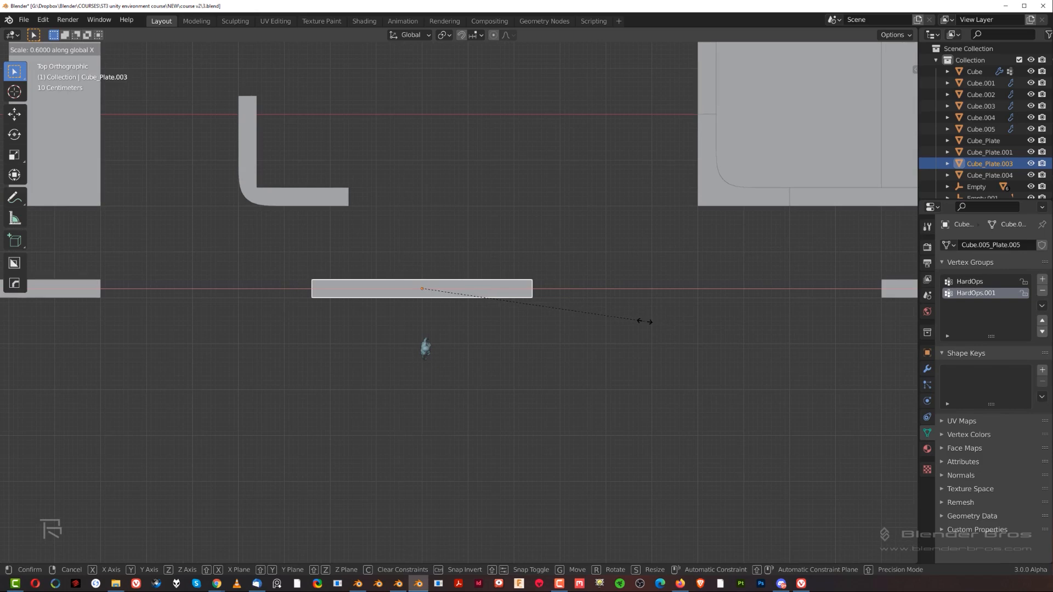
left_click(655, 322)
key("g")
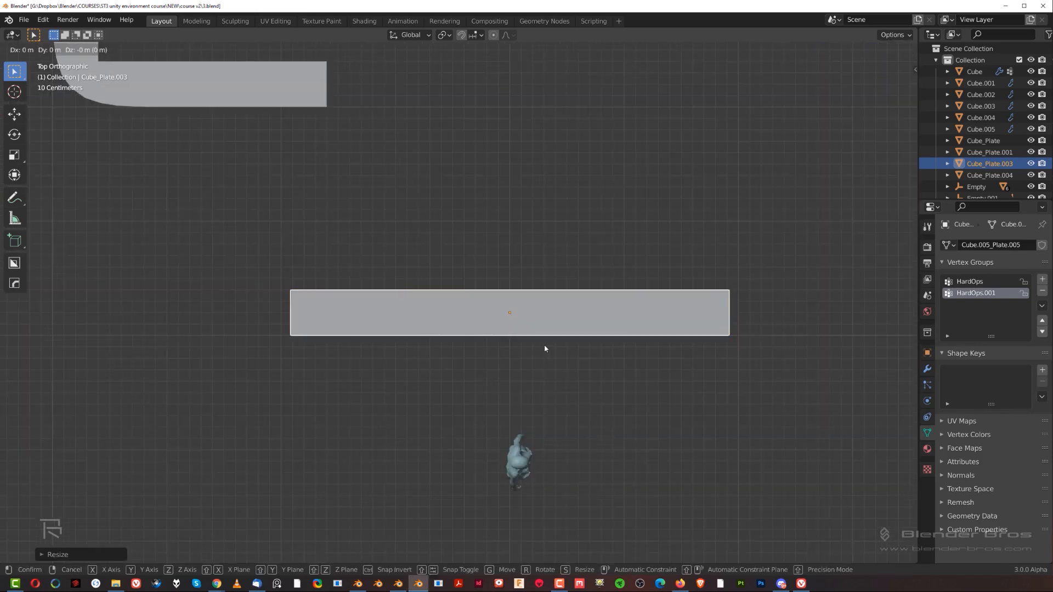
key("x")
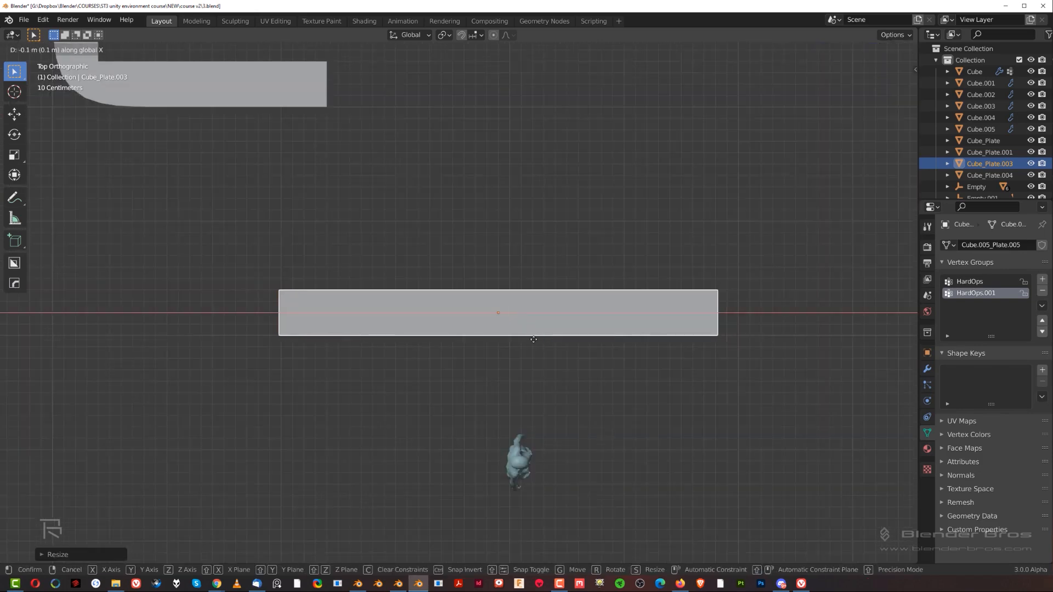
left_click(534, 341)
In Edit Mode, move the vertices at the wall panel's +X end outward along global X to lengthen it slightly.
key("ctrl+grave")
key("Tab")
scroll(548, 351, "down", 3)
middle_click_drag(585, 364, 477, 375, "shift")
left_click(632, 357)
key("b")
left_click_drag(438, 280, 518, 386)
scroll(518, 386, "up", 2)
key("g")
key("x")
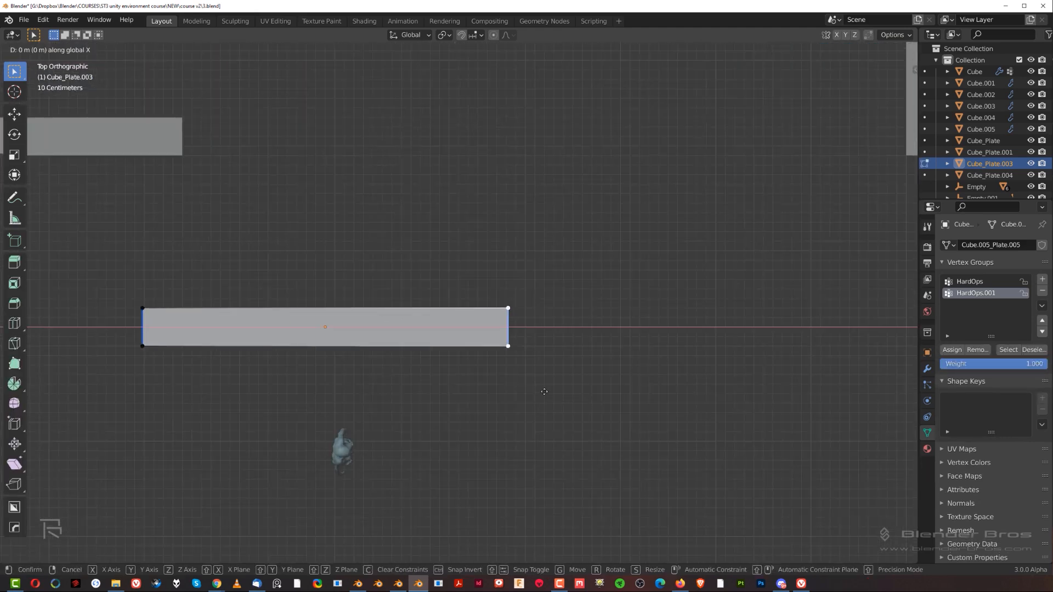
left_click(559, 393)
key("Tab")
Apply the resized wall panel's scale and activate the BoxCutter tool.
scroll(494, 275, "down", 3)
middle_click_drag(470, 304, 511, 222)
scroll(511, 230, "down", 5)
middle_click_drag(505, 362, 658, 275)
scroll(658, 275, "up", 2)
key("grave")
key("grave")
left_click(514, 317)
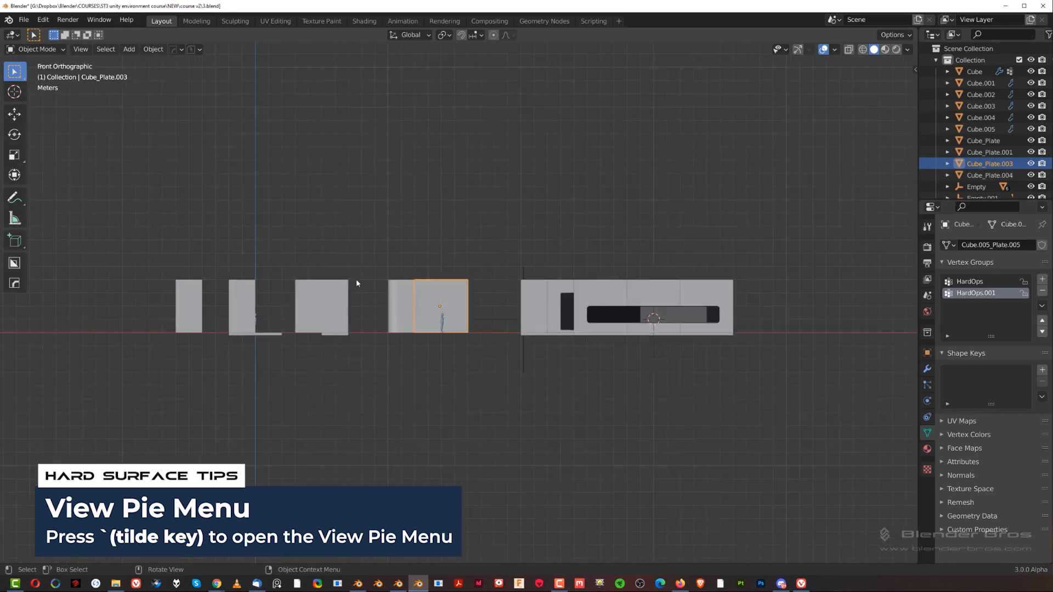
scroll(413, 319, "up", 5)
key("ctrl+a")
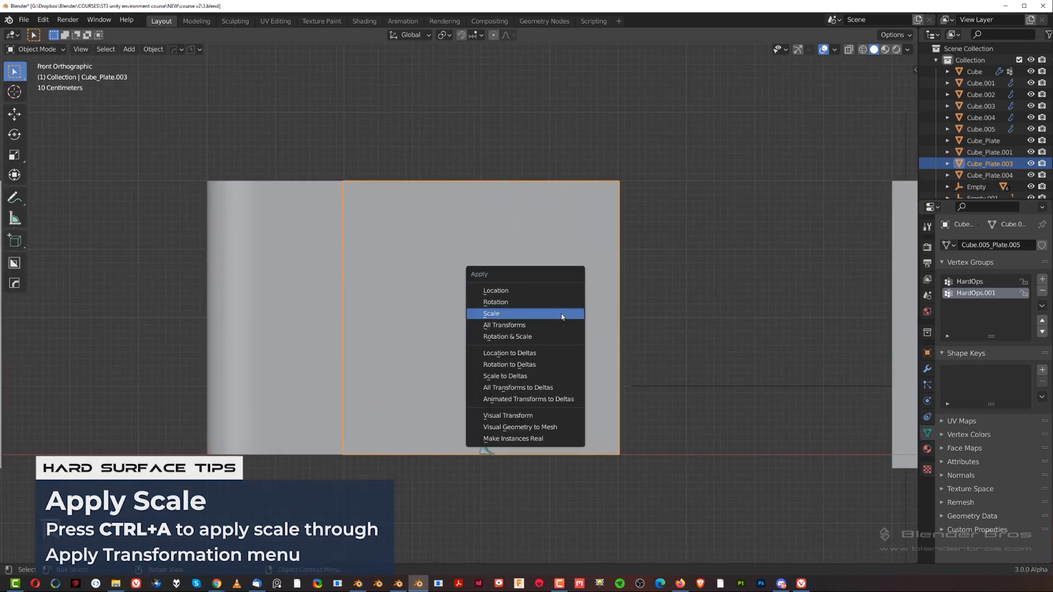
left_click(561, 314)
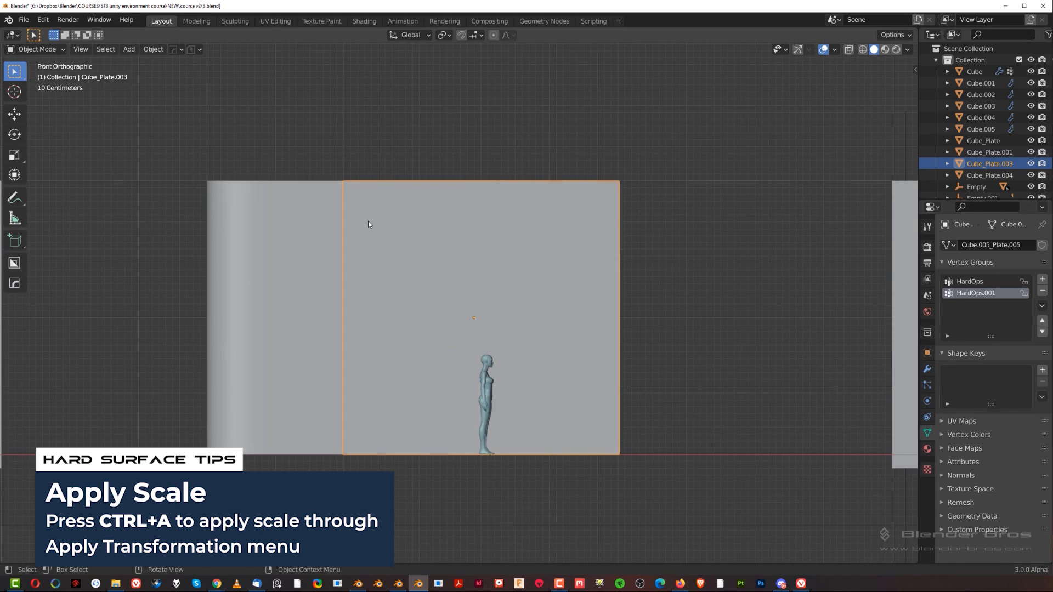
key("w")
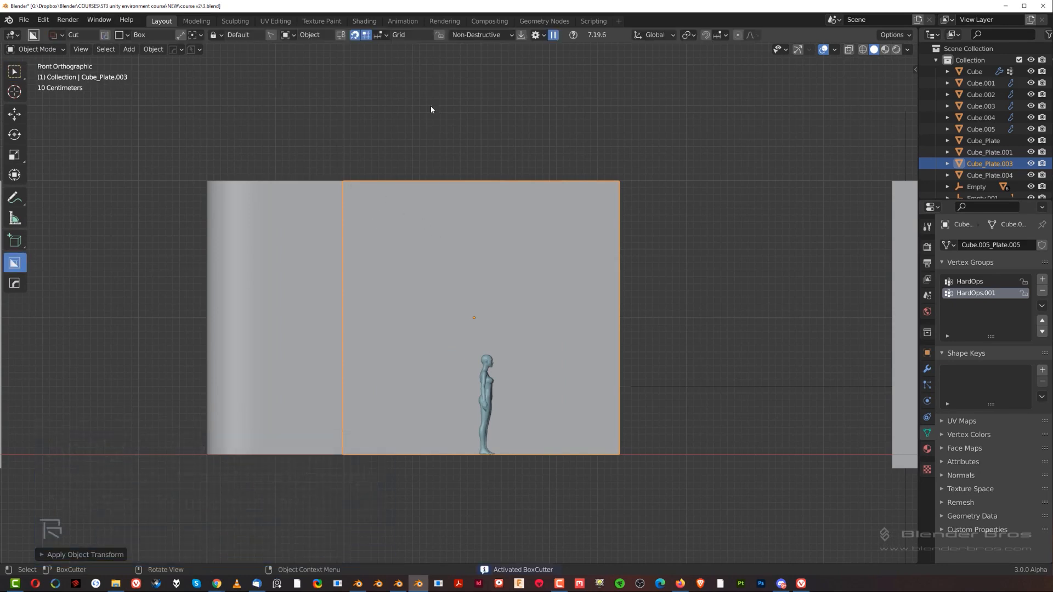
key("ctrl")
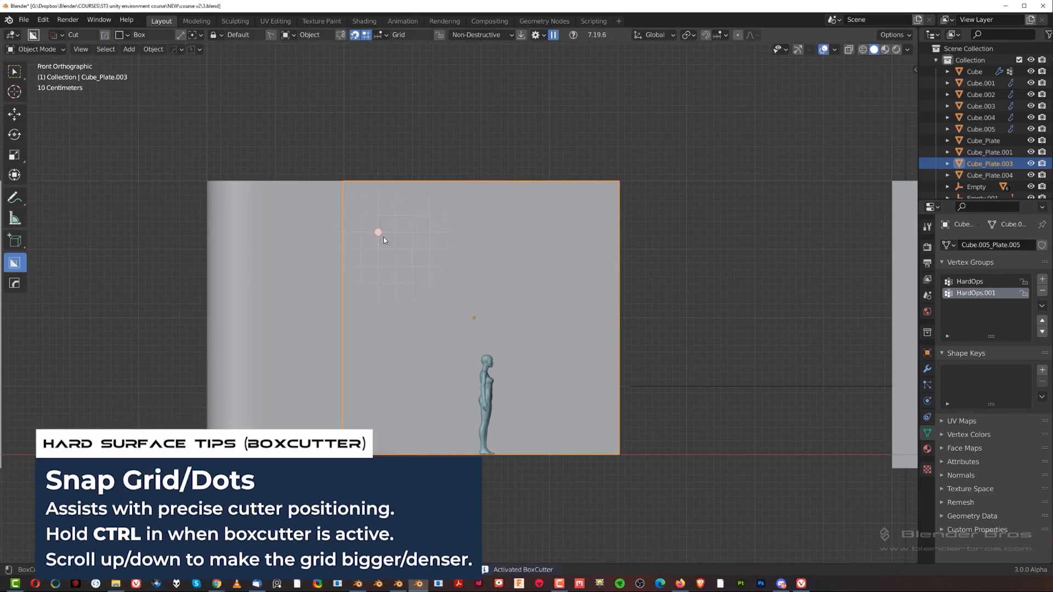
mouse_move(378, 233)
left_mouse_down()
mouse_move(443, 336)
mouse_move(397, 246)
left_mouse_up()
right_click(748, 246)
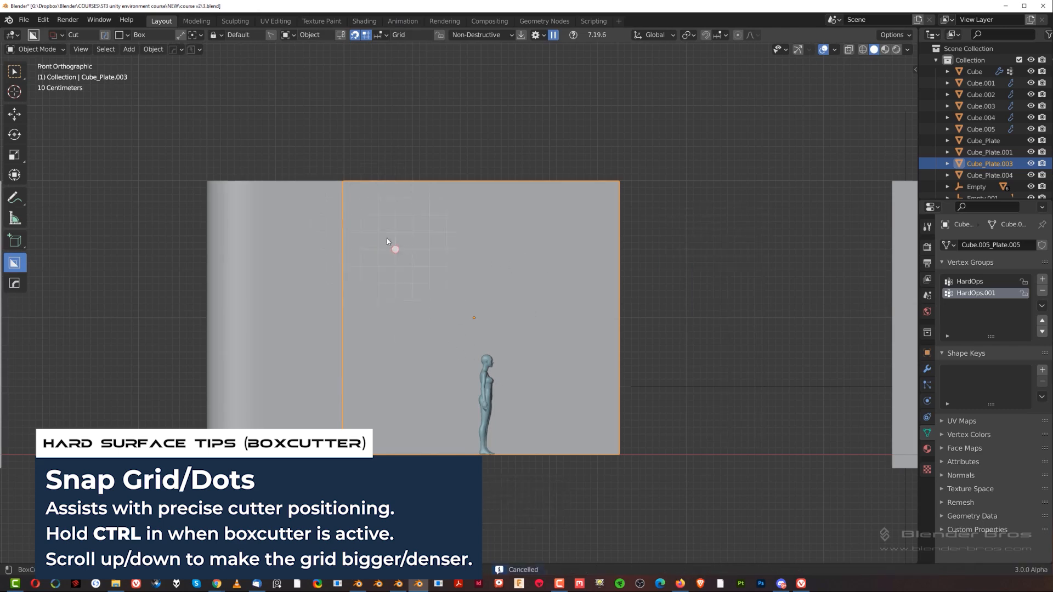
left_click_drag(390, 252, 590, 437)
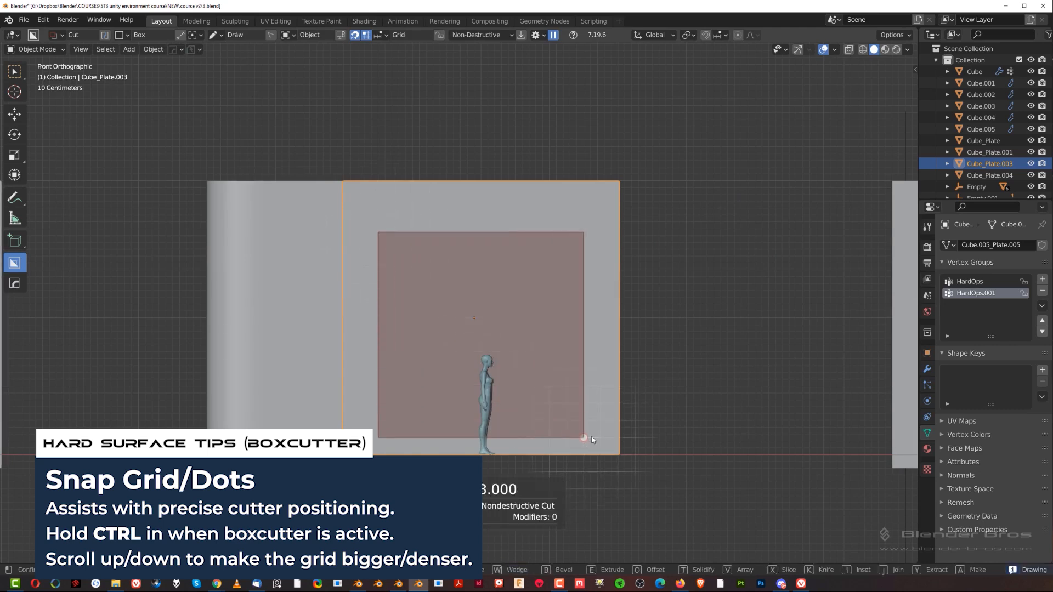
right_click(591, 437)
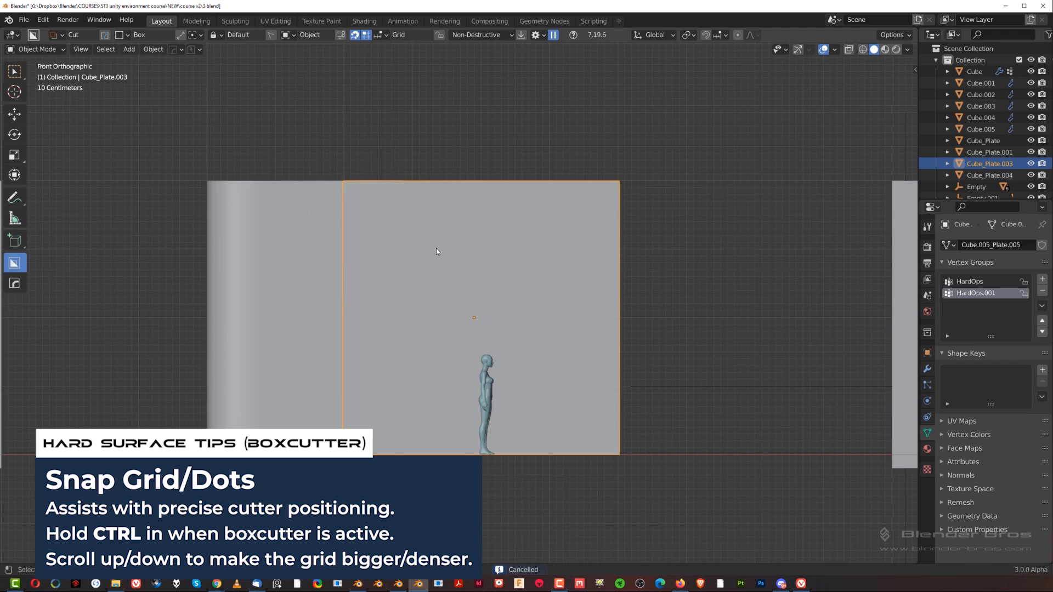
Set BoxCutter's snap grid size to 0.20 over the wall panel.
key("KP_Divide")
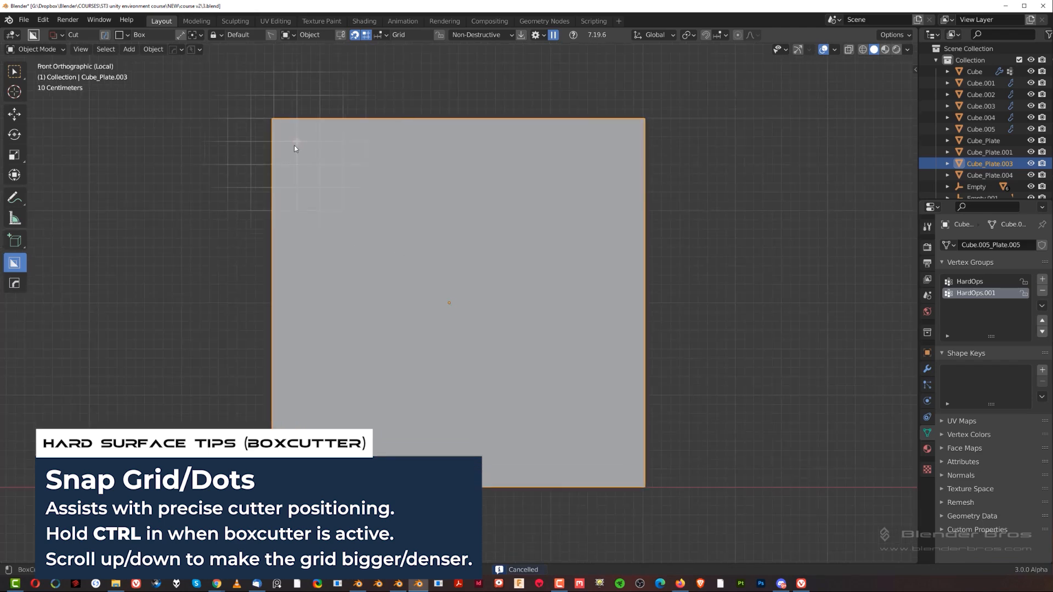
scroll(300, 140, "up", 3, "ctrl")
scroll(301, 145, "down", 4, "ctrl")
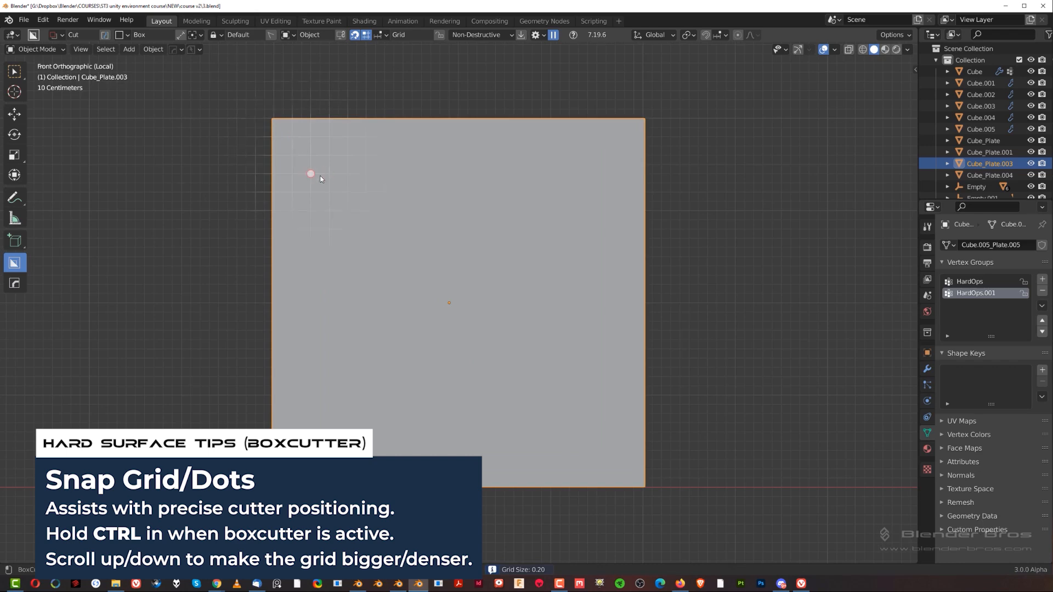
key("KP_Divide")
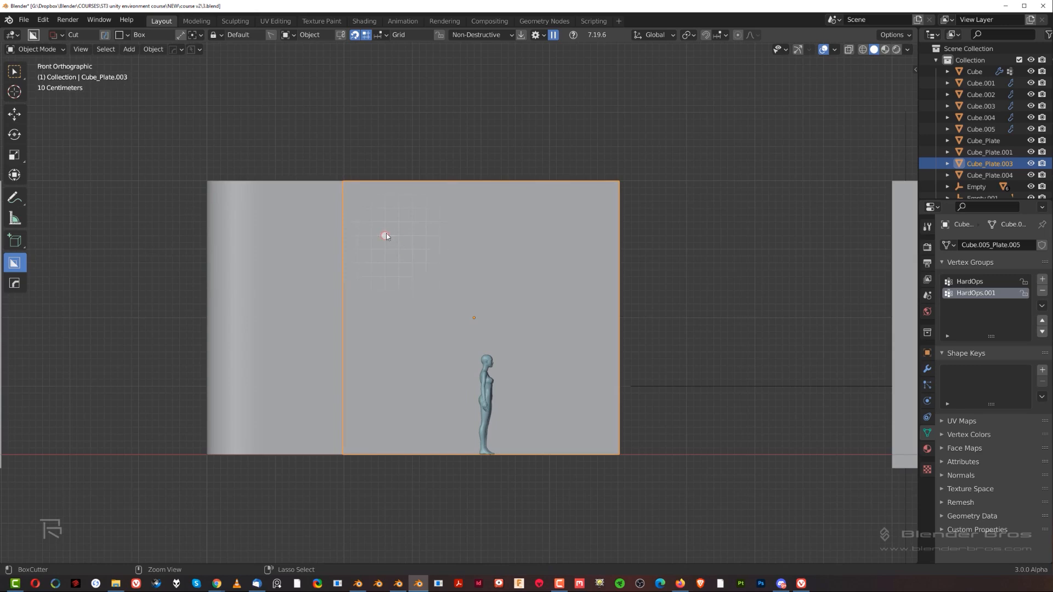
mouse_move(386, 224)
left_mouse_down()
mouse_move(580, 446)
mouse_move(564, 441)
left_mouse_up()
right_click(413, 245)
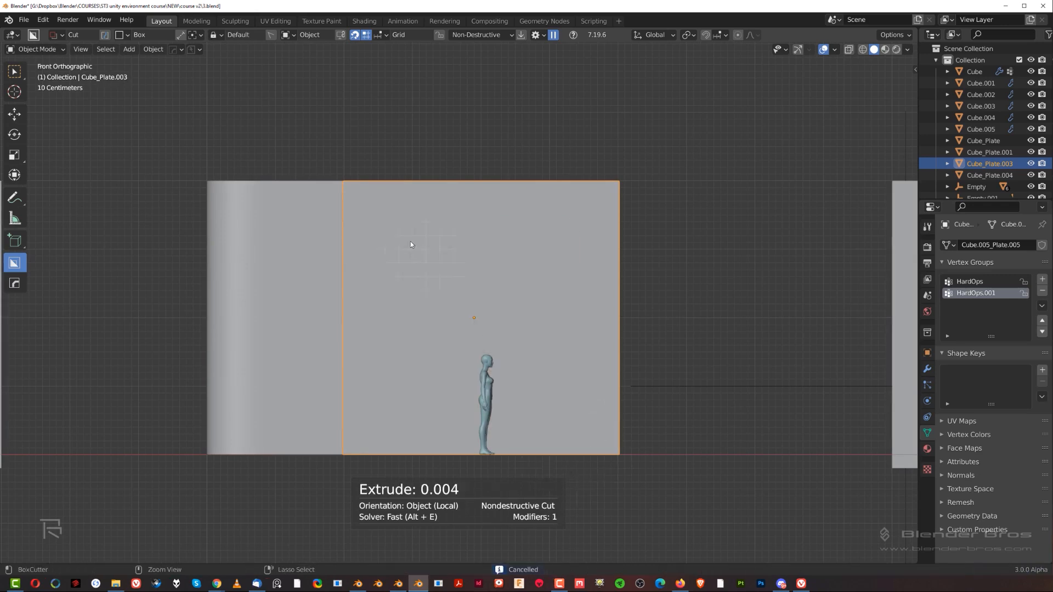
left_click_drag(371, 222, 590, 441)
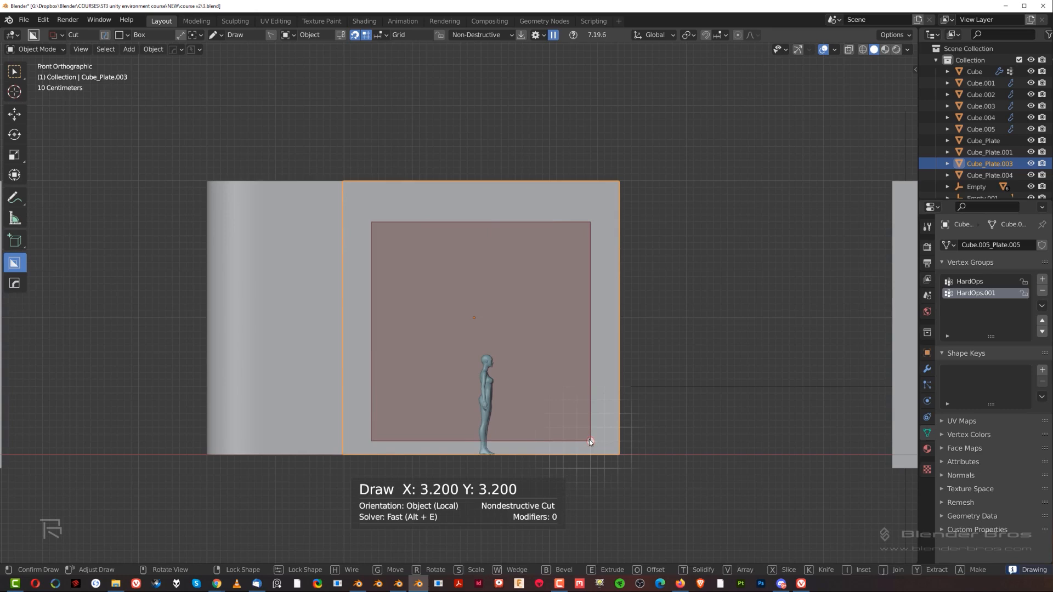
left_click_drag(587, 441, 587, 441)
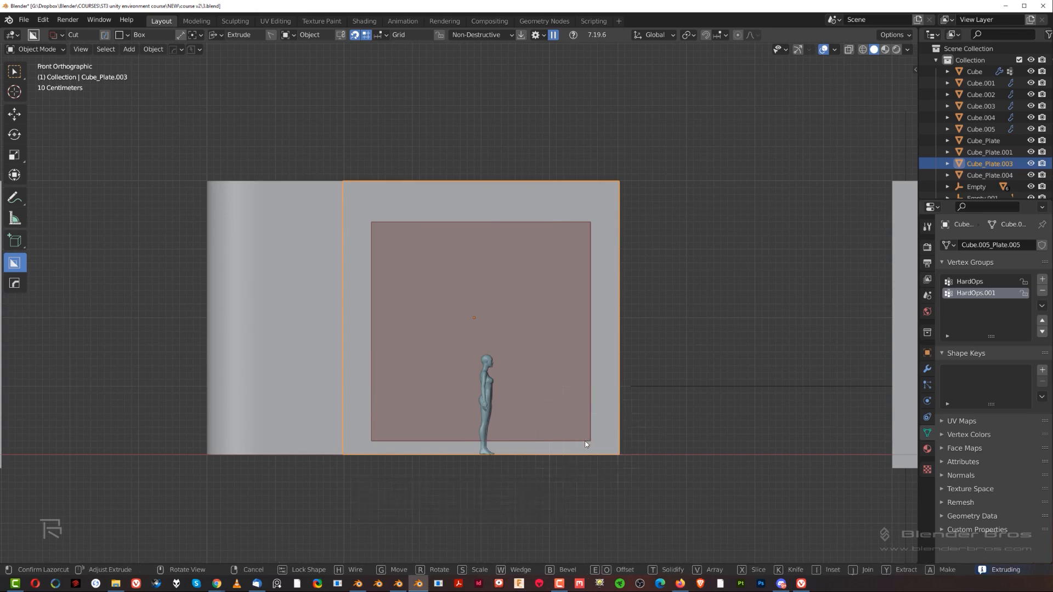
right_click(439, 296)
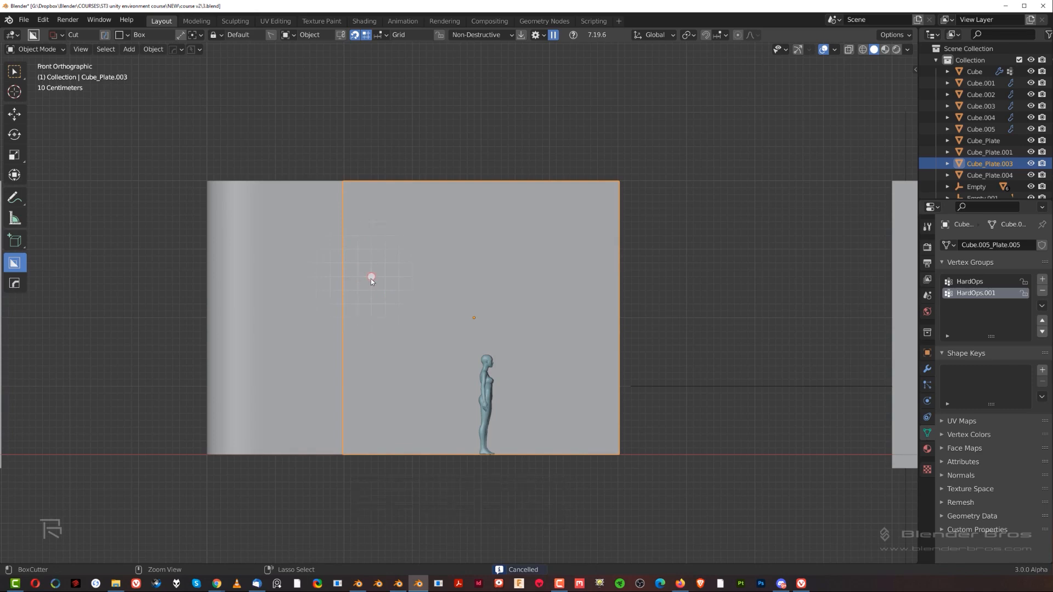
Draw a grid-snapped rectangular window with bevelled corners on the lower part of the wall panel and cut it in BoxCutter's Slice mode.
mouse_move(370, 279)
left_mouse_down()
mouse_move(508, 430)
mouse_move(590, 441)
left_mouse_up()
key("b")
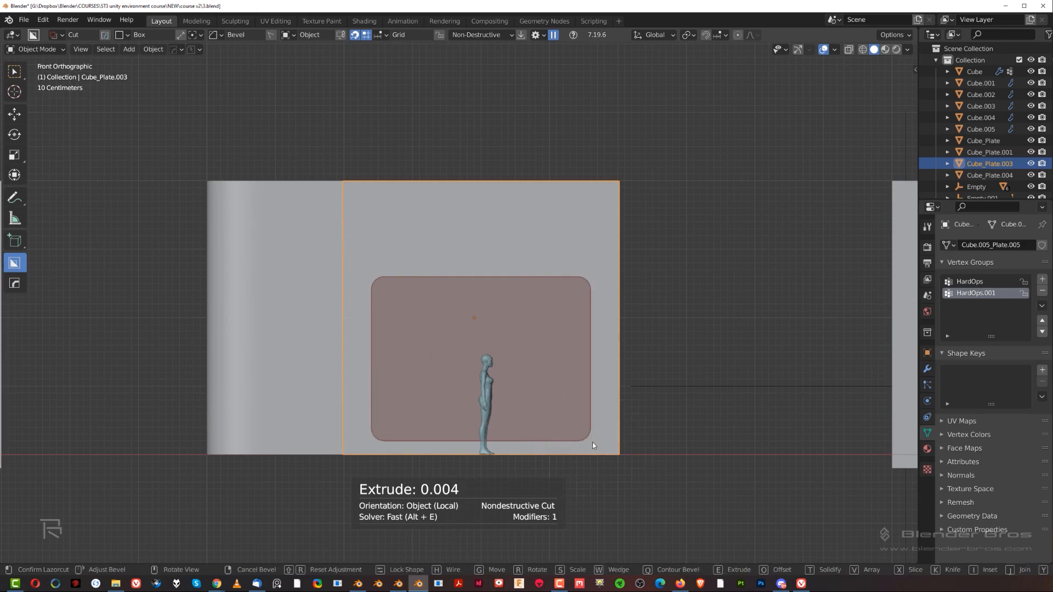
scroll(588, 440, "up", 1)
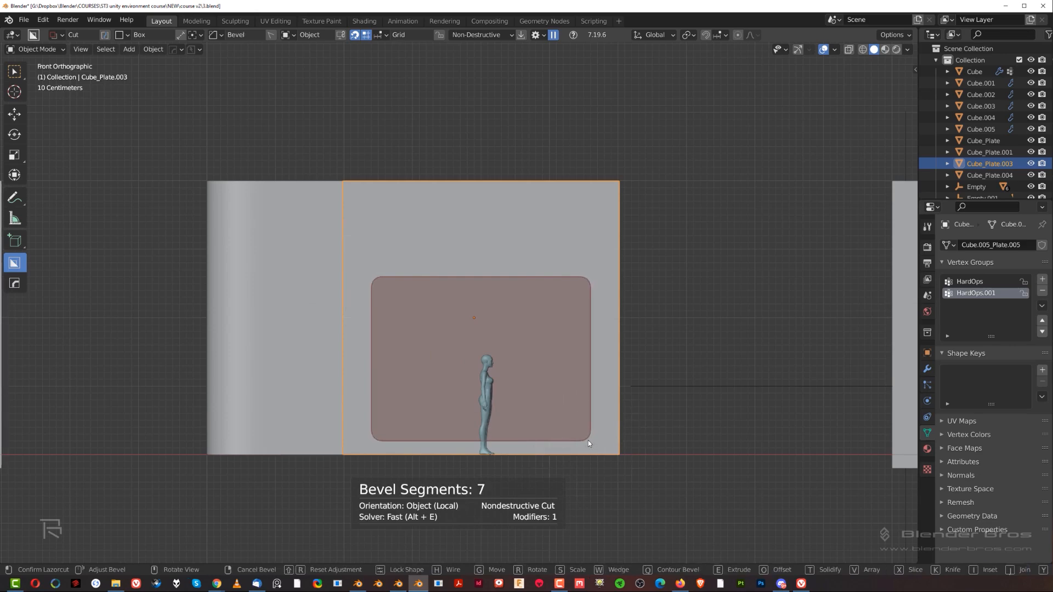
scroll(588, 439, "up", 1)
scroll(588, 440, "down", 3)
scroll(588, 439, "up", 1)
key("x")
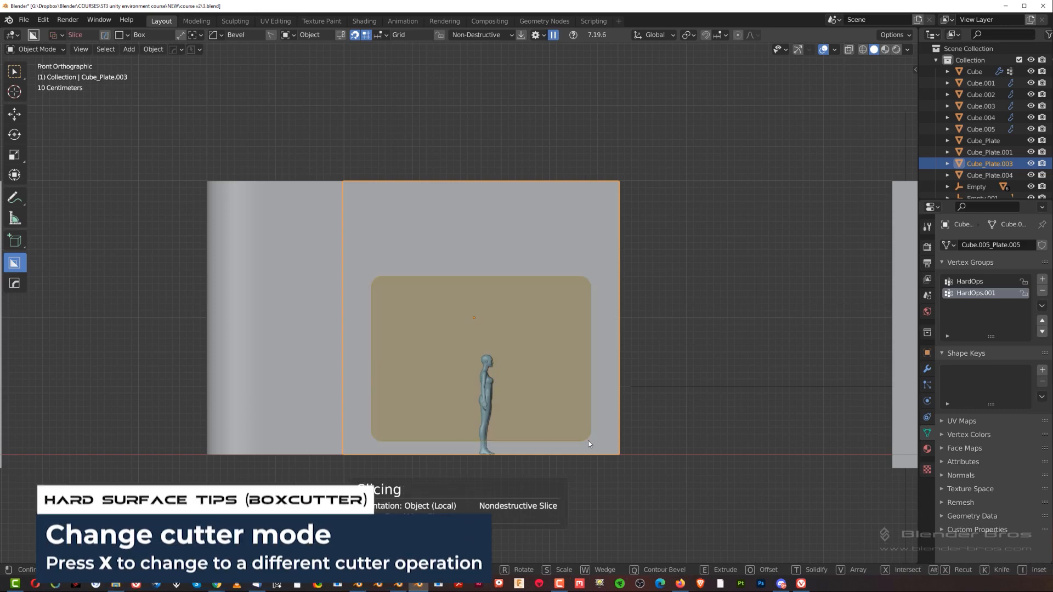
left_click(807, 410)
Copy the Glass.001 material from the long wall's window pane to the newly sliced pane.
middle_click_drag(808, 410, 489, 326)
left_click(772, 234)
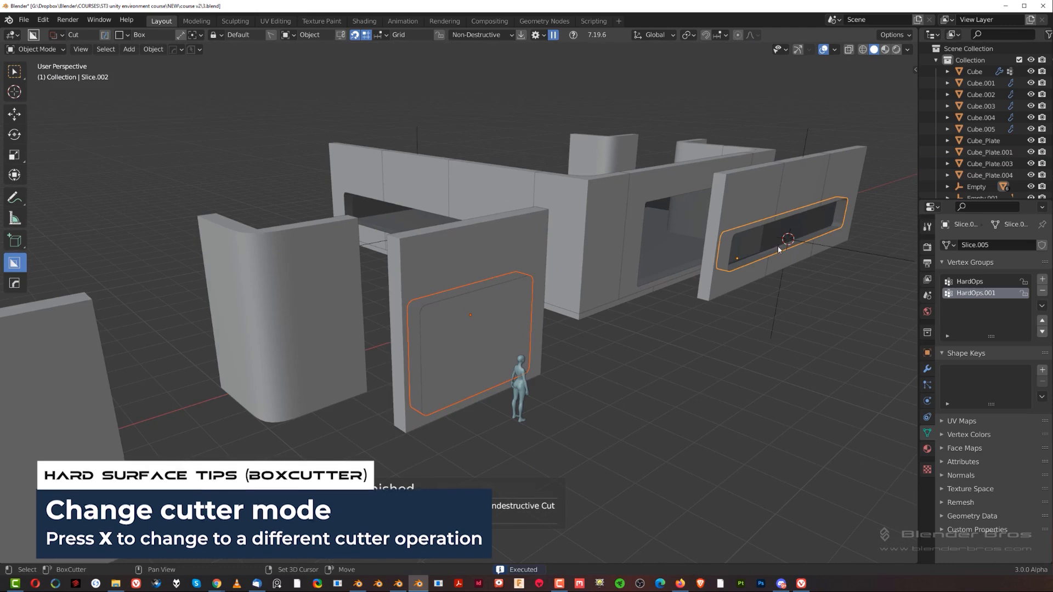
right_click(777, 248)
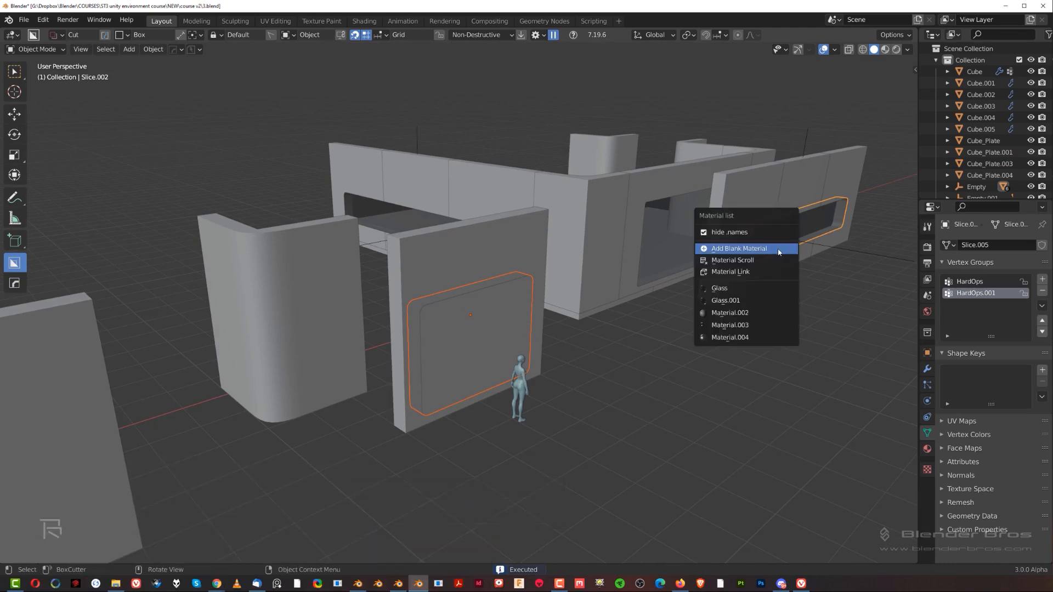
left_click(1043, 307)
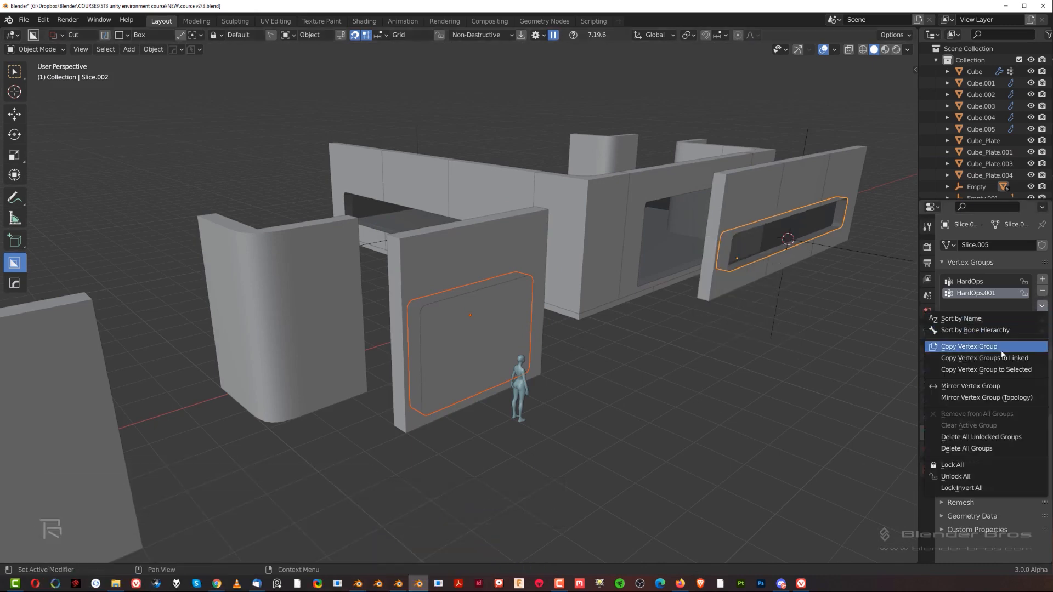
left_click(954, 331)
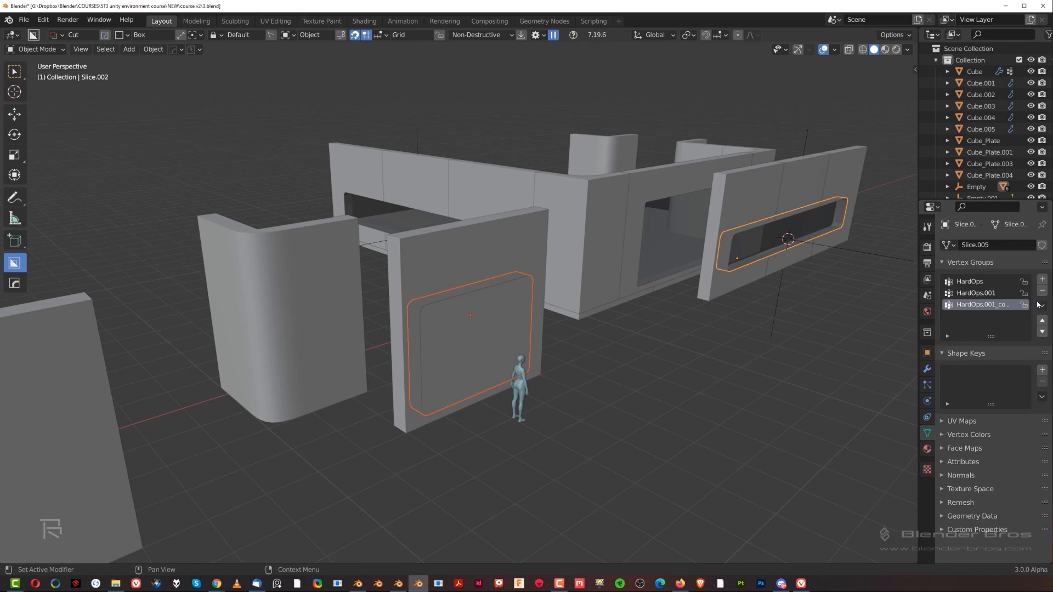
left_click(927, 450)
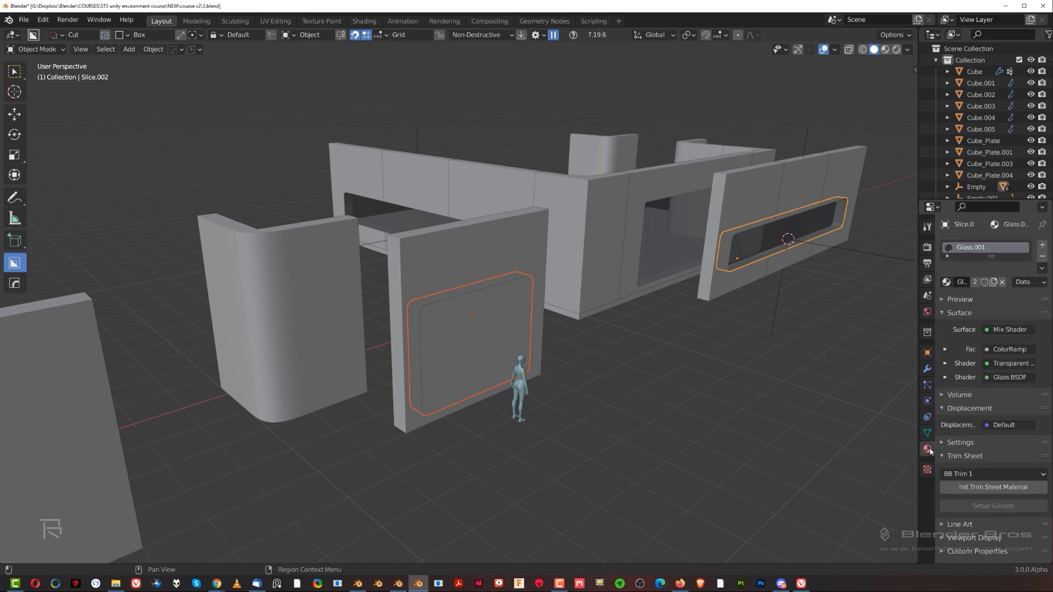
left_click(1042, 268)
left_click(1014, 293)
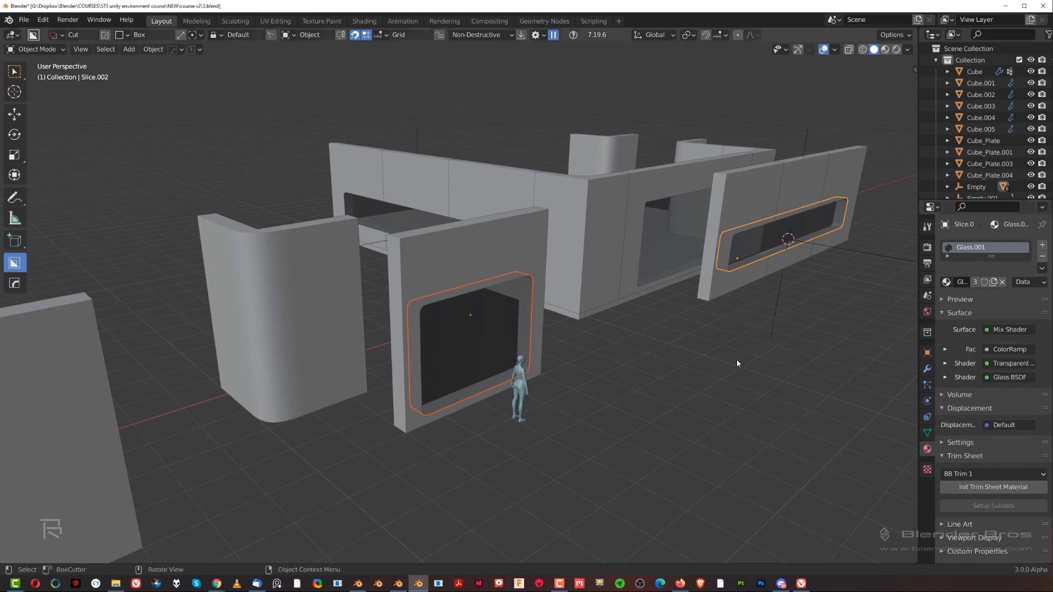
scroll(592, 354, "down", 3)
middle_click_drag(592, 354, 709, 299)
middle_click_drag(695, 408, 562, 341)
scroll(562, 341, "down", 5)
scroll(466, 311, "up", 2)
scroll(415, 296, "down", 2)
middle_click_drag(415, 296, 466, 337)
Move the floor-side wall panel Cube_Plate.004 together with its glass pane along global Y, out in front of the long window wall.
left_click(624, 200)
middle_click_drag(611, 199, 519, 306)
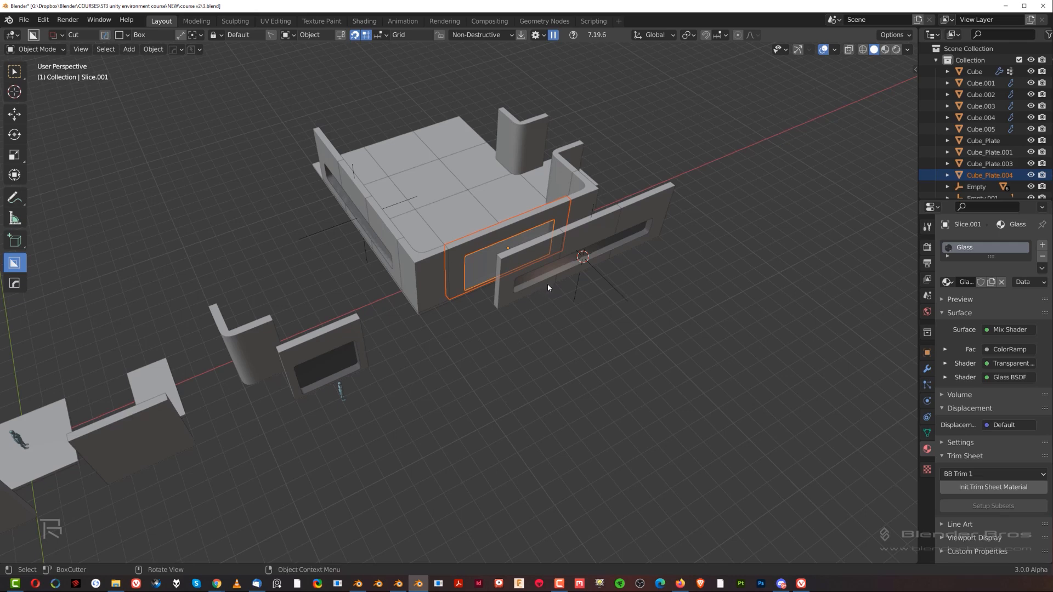
key("g")
key("x")
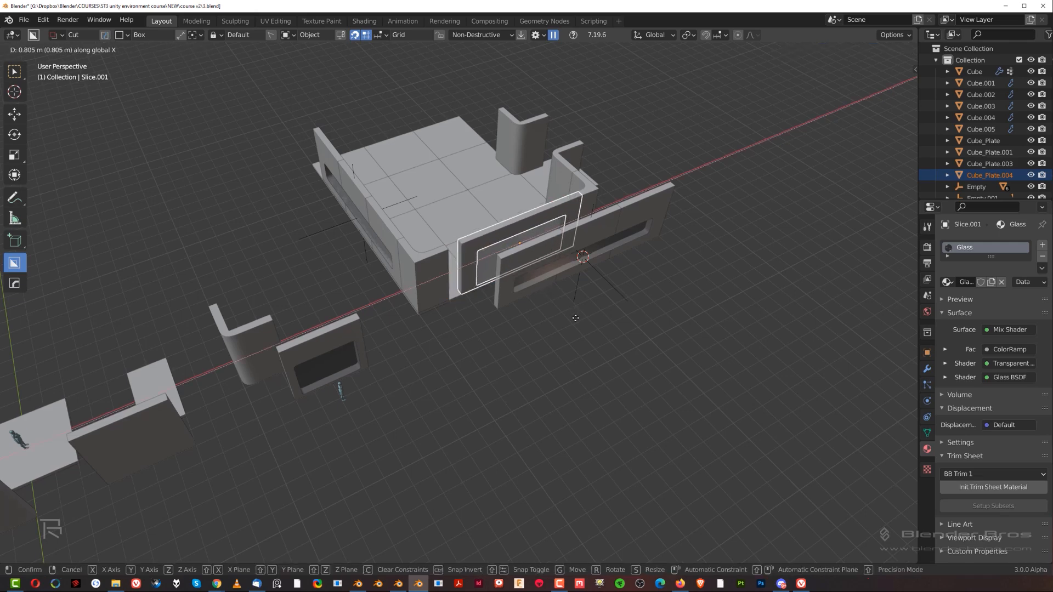
key("y")
left_click(615, 386)
scroll(608, 351, "down", 1)
middle_click_drag(608, 351, 491, 344)
left_click(704, 299)
scroll(491, 340, "down", 1)
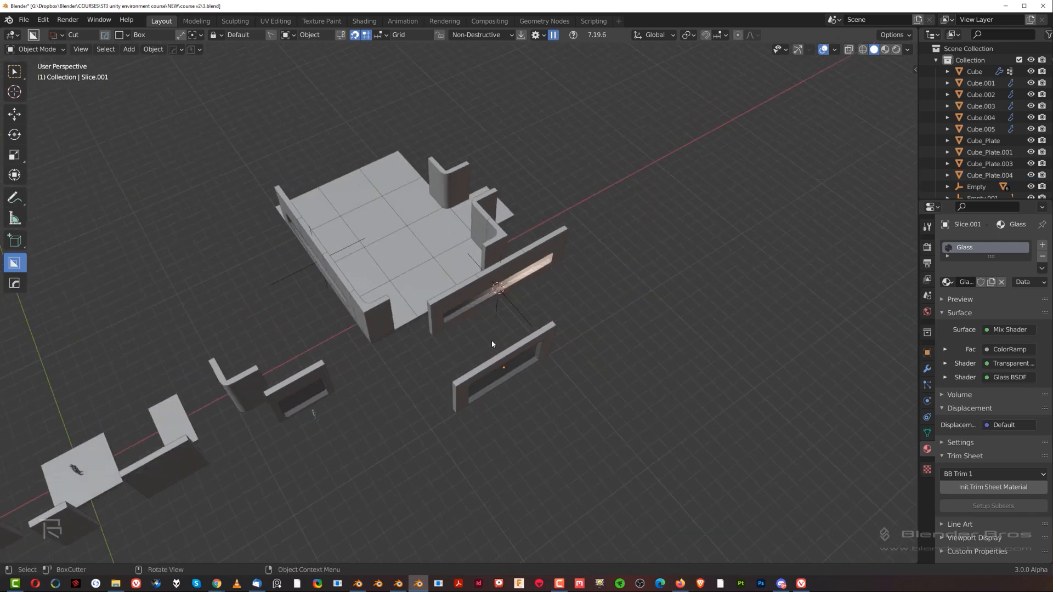
Delete the assembled test room, including all its floor tiles, side walls and corner walls, leaving only the separate kit pieces.
key("KP_7")
middle_click_drag(459, 288, 476, 354, "shift")
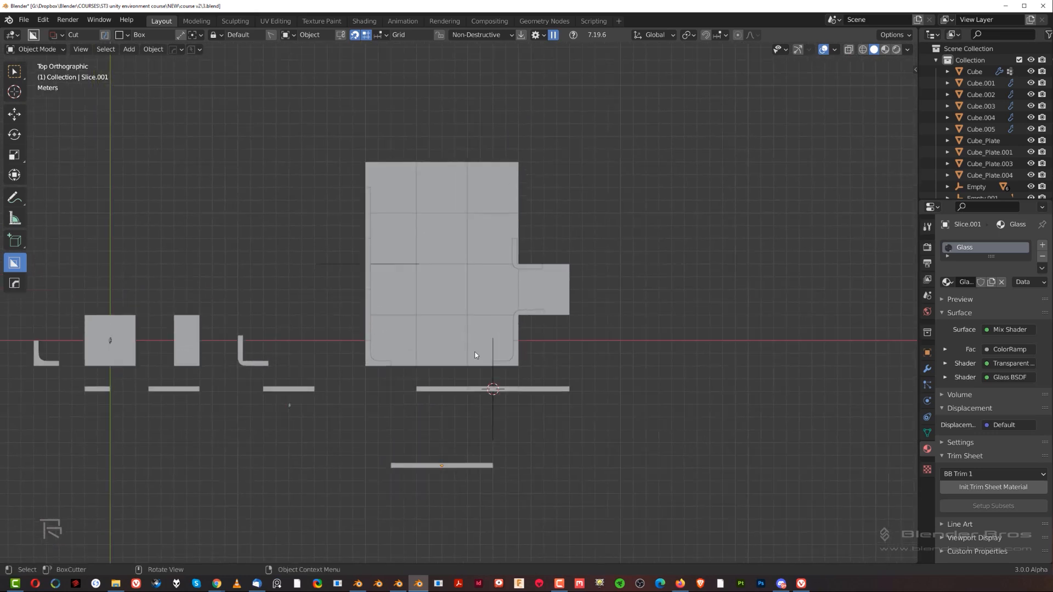
mouse_move(311, 122)
left_mouse_down()
mouse_move(423, 234)
mouse_move(598, 363)
mouse_move(524, 324)
mouse_move(431, 369)
mouse_move(439, 371)
left_mouse_up()
mouse_move(499, 285)
middle_mouse_down()
mouse_move(493, 254)
mouse_move(516, 305)
mouse_move(525, 292)
middle_mouse_up()
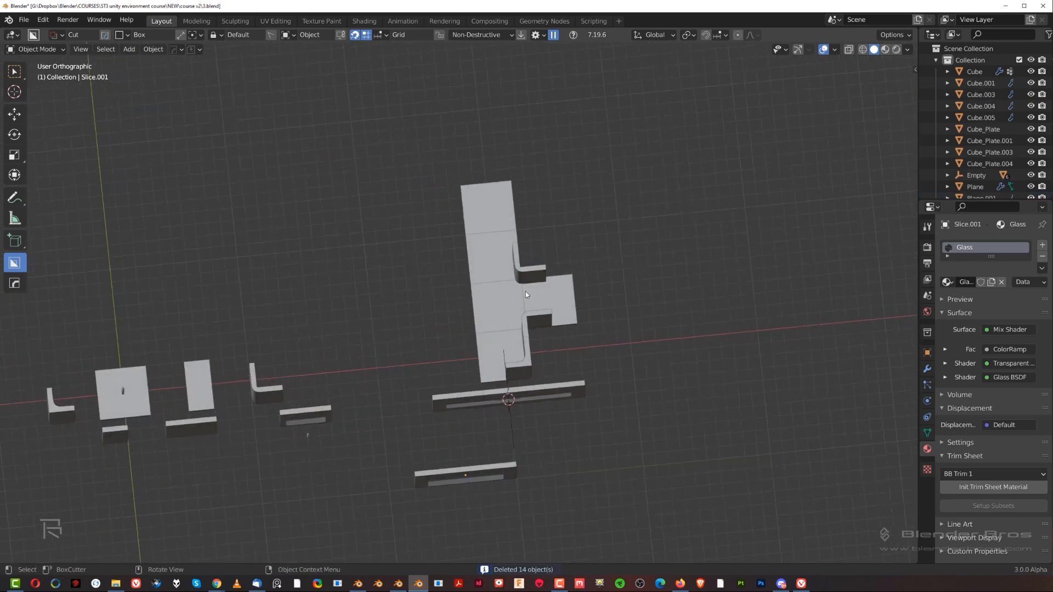
left_click_drag(492, 177, 570, 277)
right_click(607, 256)
left_click(505, 221)
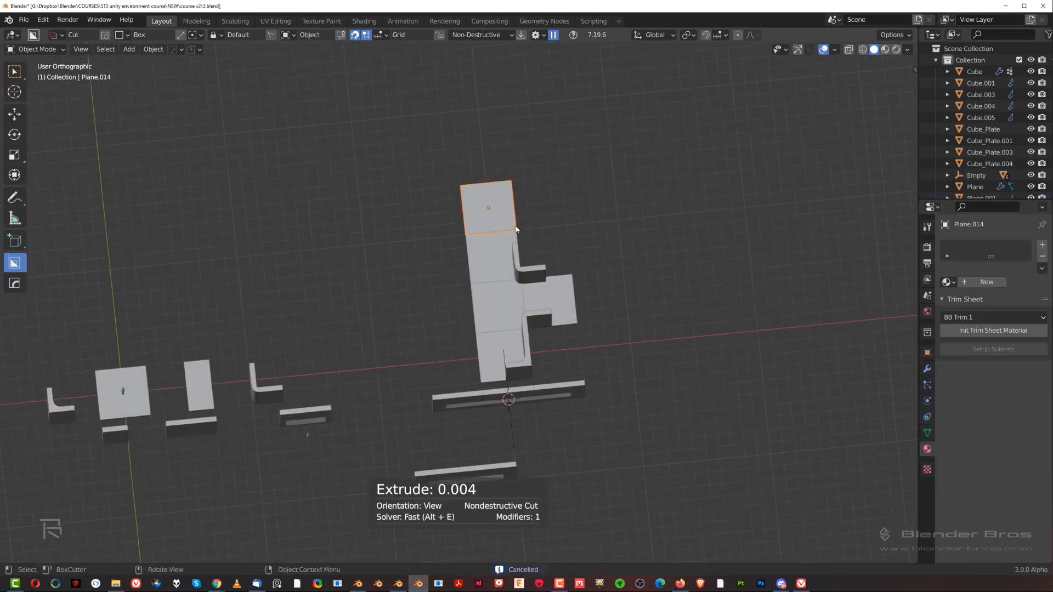
left_click_drag(512, 190, 626, 337)
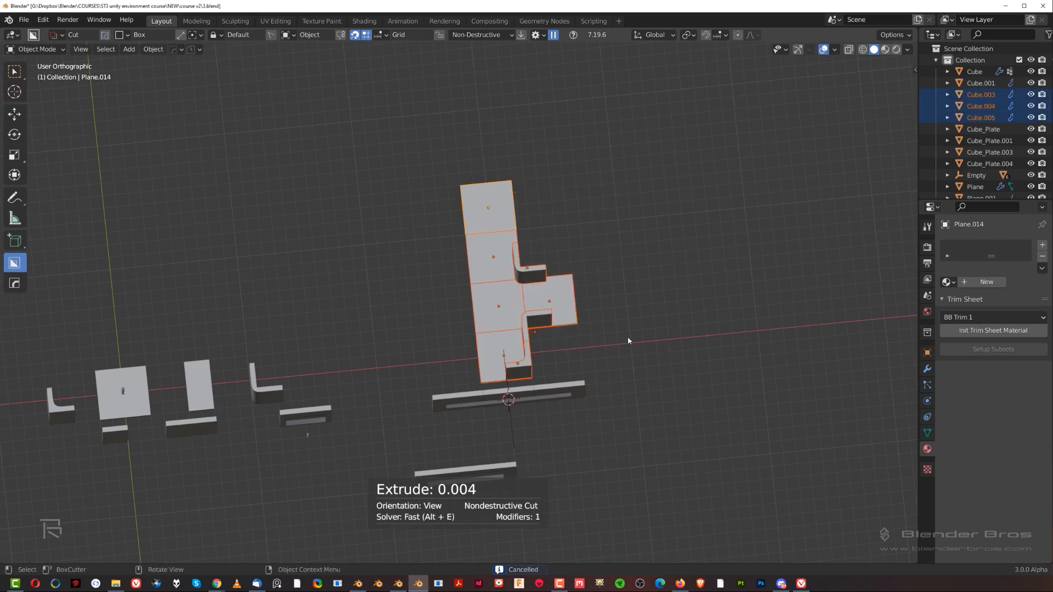
key("Delete")
middle_click_drag(639, 317, 547, 224)
scroll(446, 255, "up", 1)
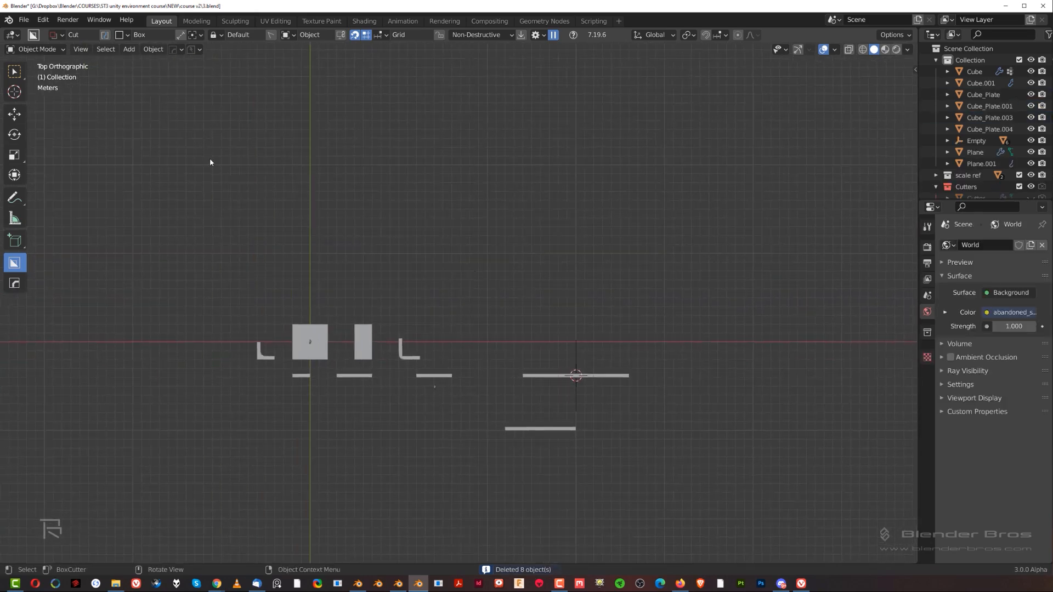
Save the scene as its next incremental version with PowerSave and delete the extra scale figure near the short window wall.
left_click(193, 49)
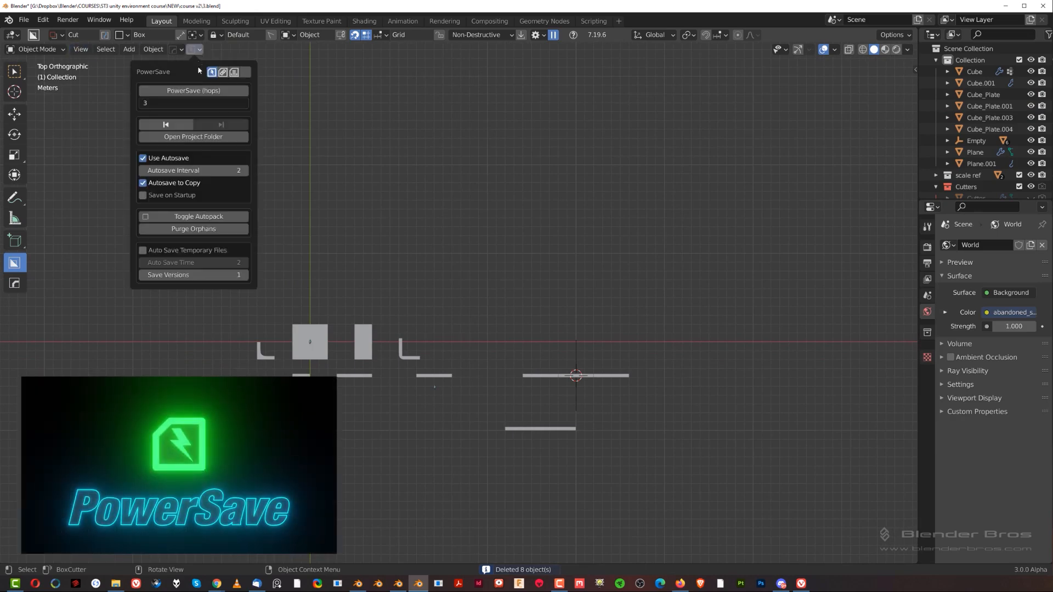
left_click(205, 96)
middle_click_drag(428, 240, 459, 320)
key("Delete")
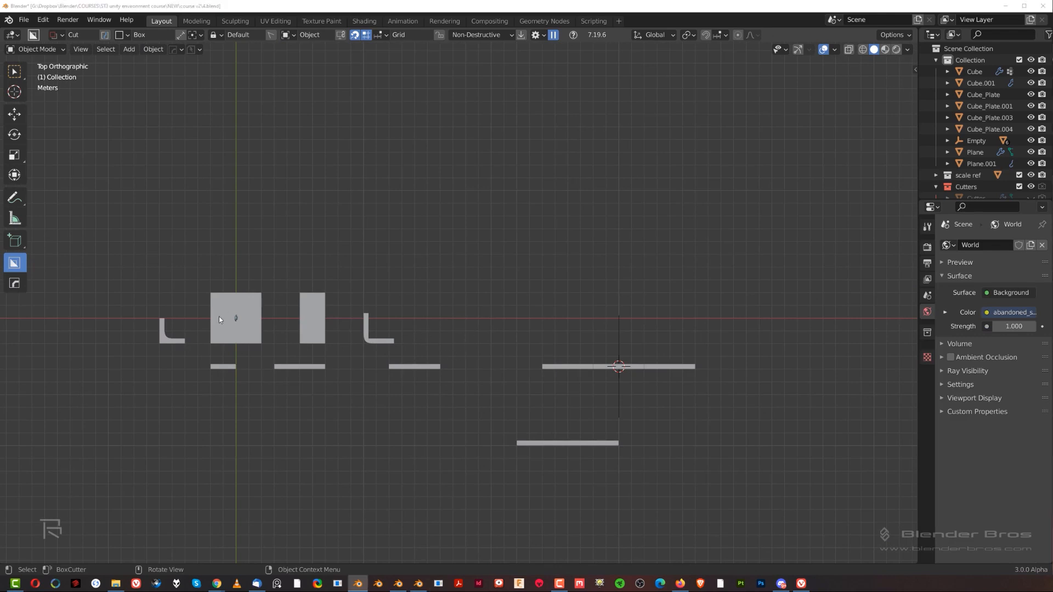
Duplicate the square floor tile and place the copy on the grid in the empty area behind the kit pieces.
left_click(219, 317)
scroll(417, 324, "down", 3)
scroll(417, 327, "up", 1)
middle_click_drag(413, 342, 390, 387, "shift")
key("shift+d")
left_click(521, 256)
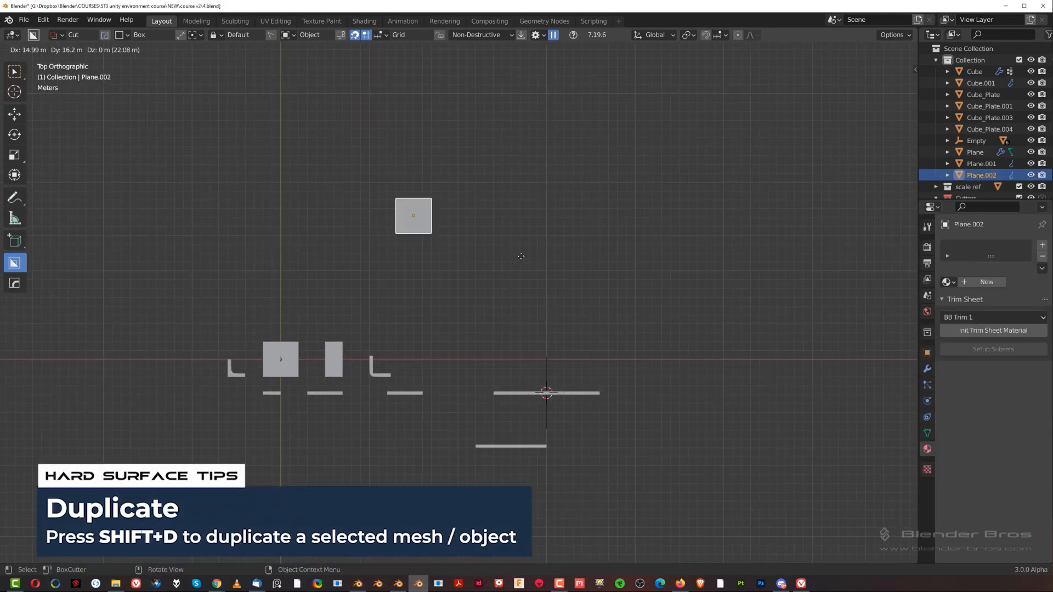
left_click(543, 287)
scroll(459, 313, "up", 5)
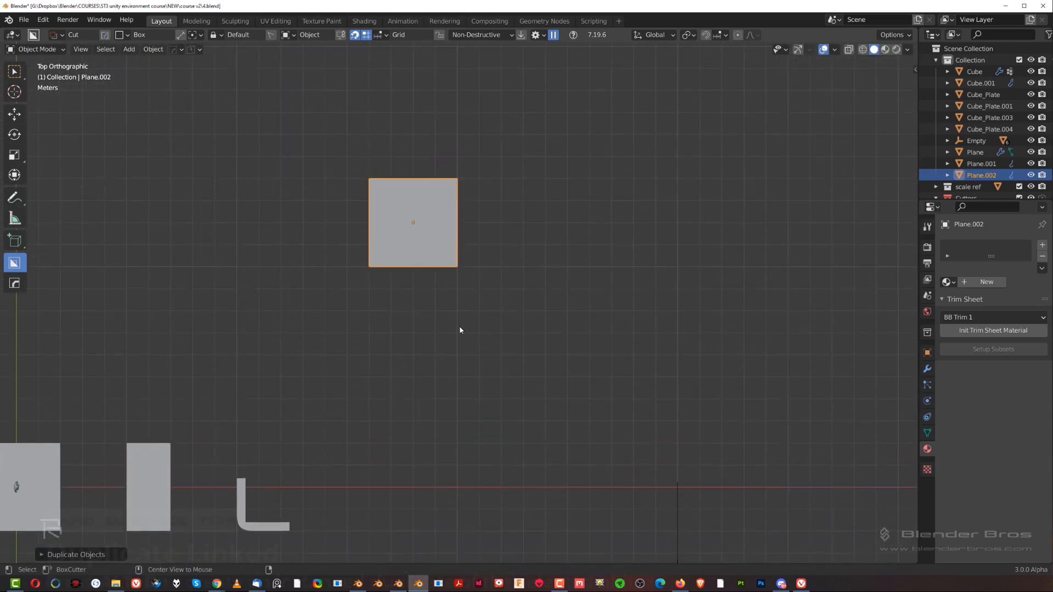
Create a linked duplicate of the new floor tile directly against its side along X.
key("alt+d")
left_click(546, 316)
scroll(542, 318, "down", 1)
scroll(542, 319, "down", 2)
scroll(498, 312, "up", 2)
middle_click_drag(482, 282, 494, 298)
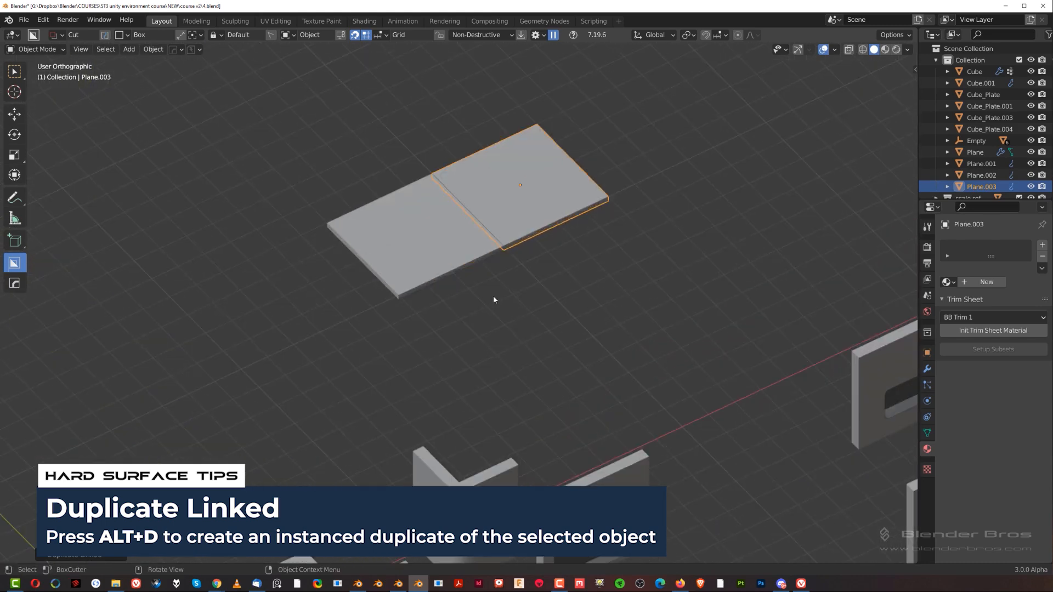
Try to apply the scale of floor tile Plane.002 while its mesh is shared with the linked copy.
left_click(472, 269)
key("ctrl+a")
left_click(486, 288)
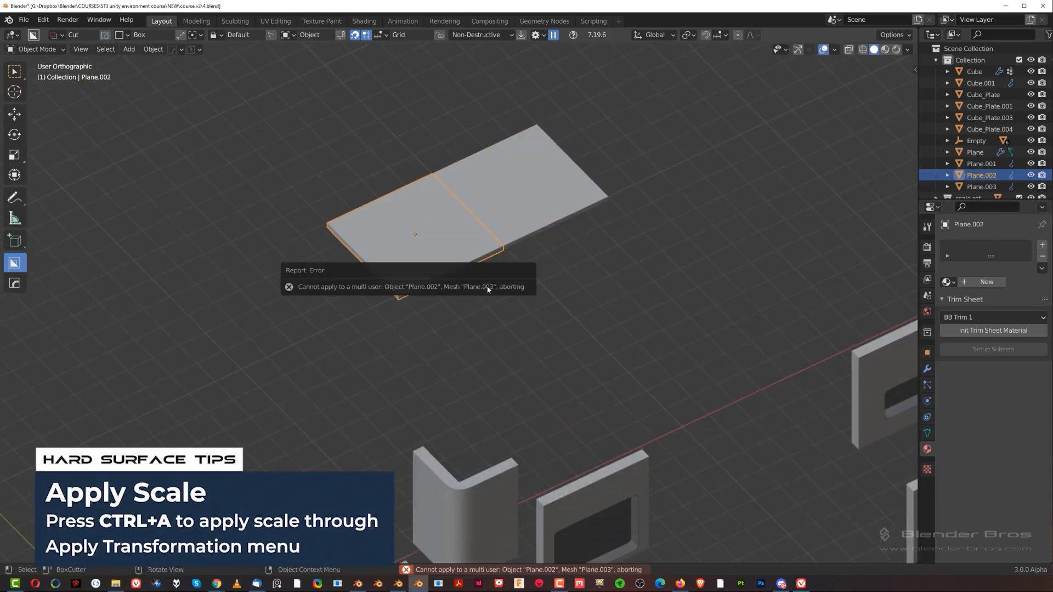
key("ctrl+a")
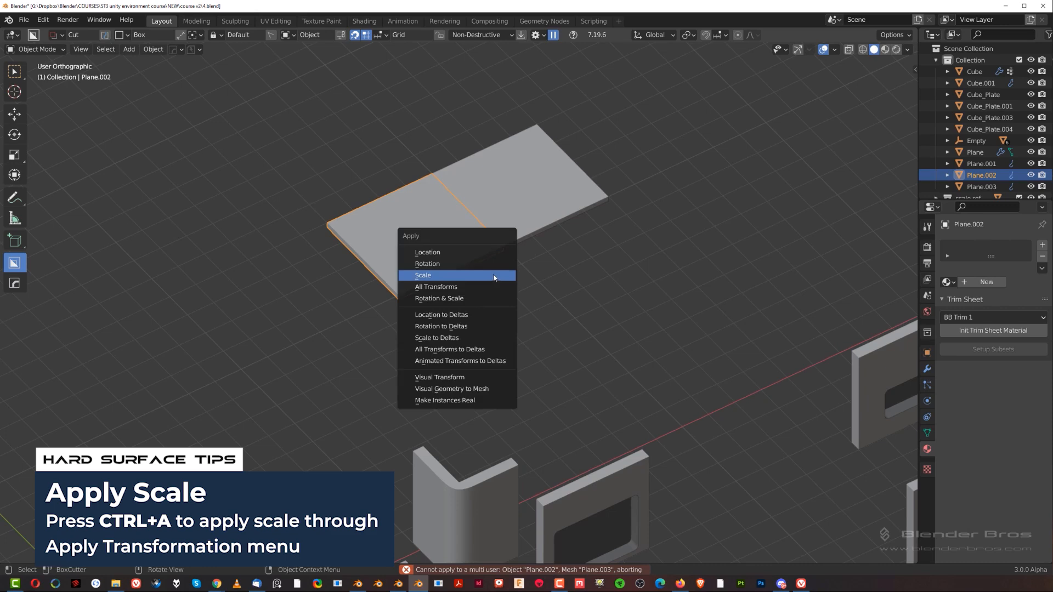
left_click(493, 277)
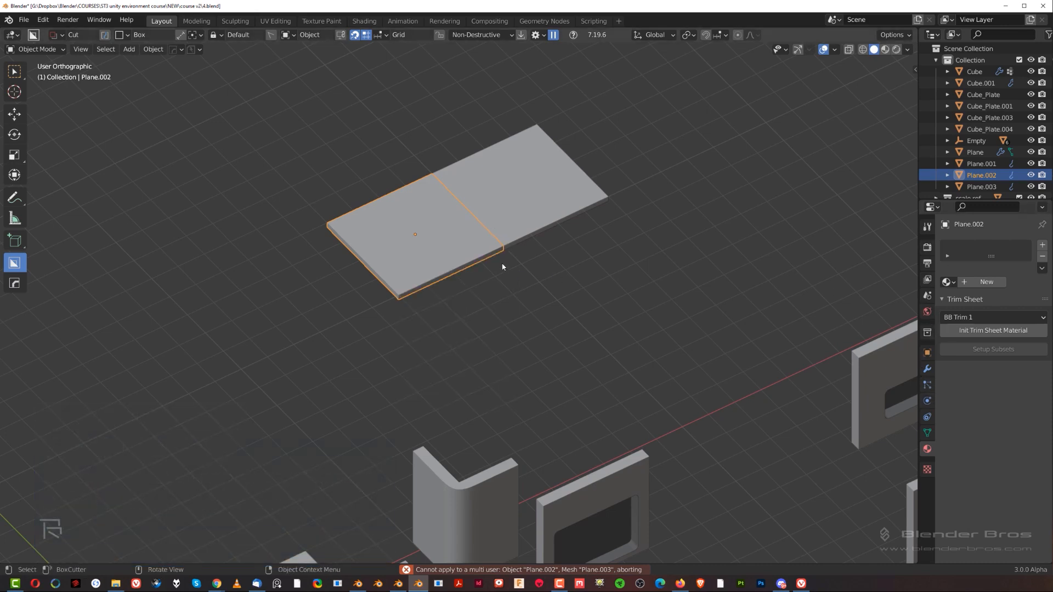
Delete the linked tile Plane.003 and apply the scale of the remaining floor tile Plane.002.
left_click(555, 222)
left_click(928, 434)
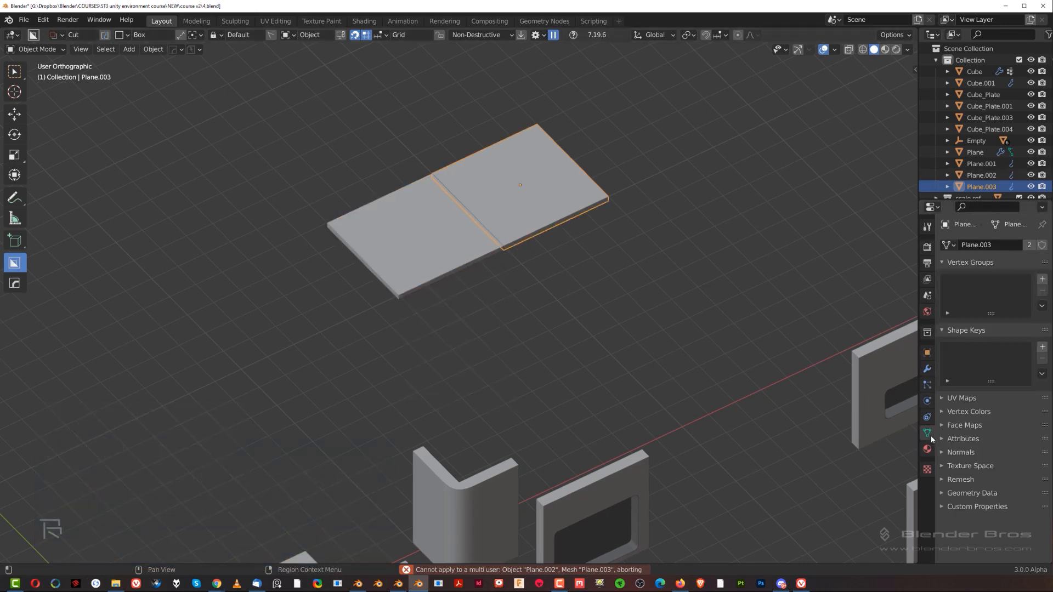
key("Delete")
left_click(432, 256)
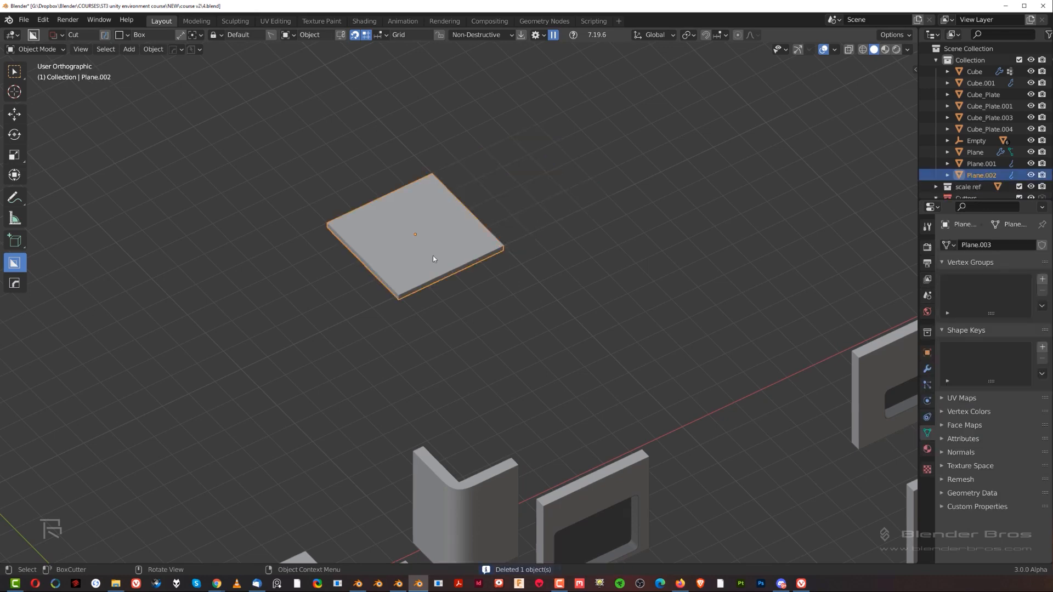
key("ctrl+a")
left_click(509, 253)
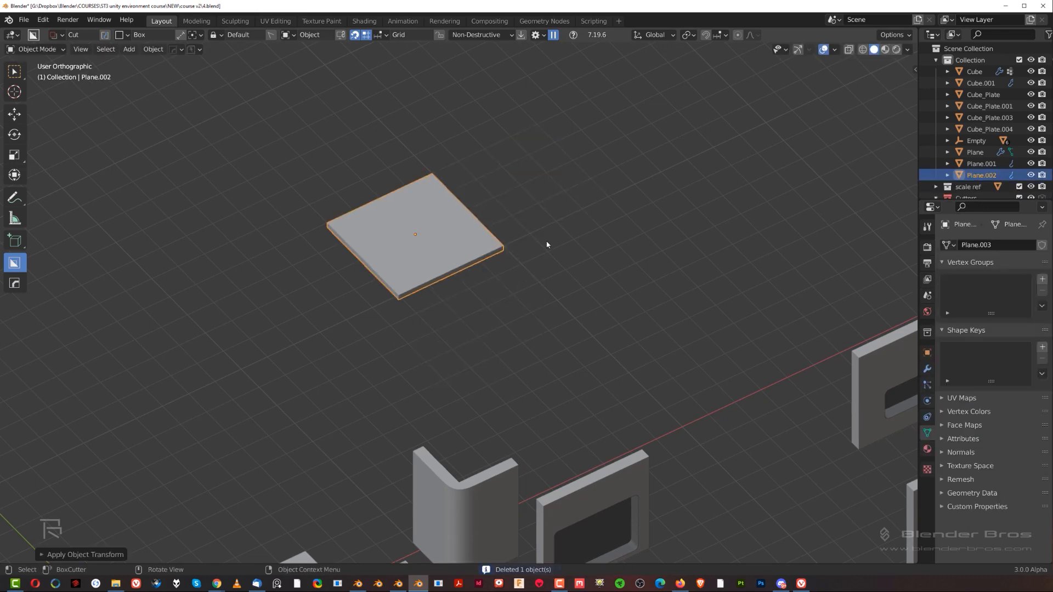
Create a linked duplicate of floor tile Plane.002 along global X, snapped flush against the tile's side.
key("KP_7")
scroll(543, 291, "down", 2)
key("shift+d")
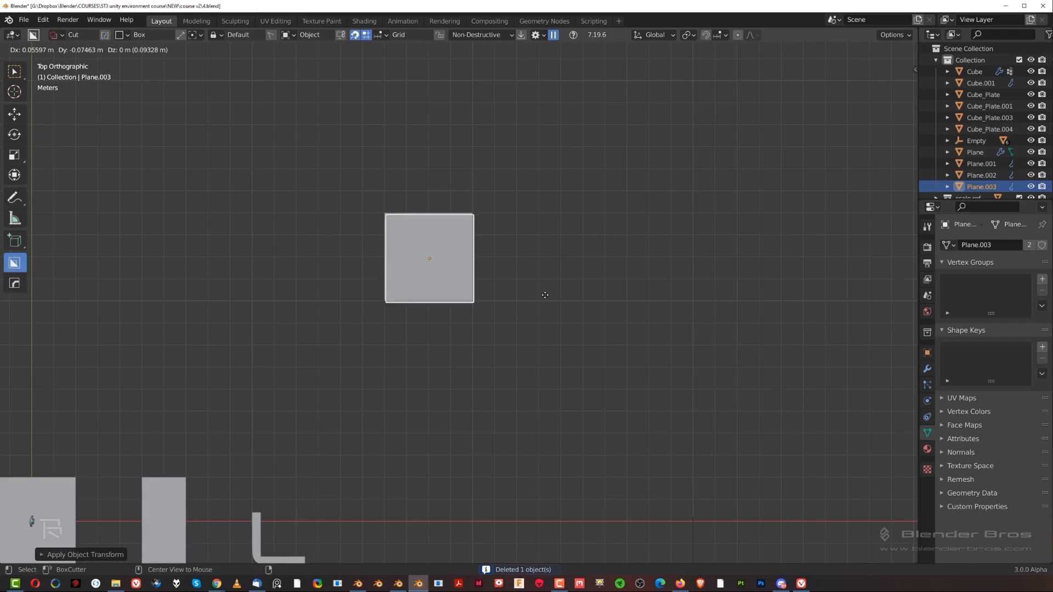
key("x")
left_click(635, 285)
scroll(577, 332, "down", 3)
scroll(568, 348, "up", 2)
scroll(567, 352, "down", 2)
Duplicate the half-width floor tile onto one end of the tile row and place a linked copy -10 m along X at the other end.
left_click(290, 429)
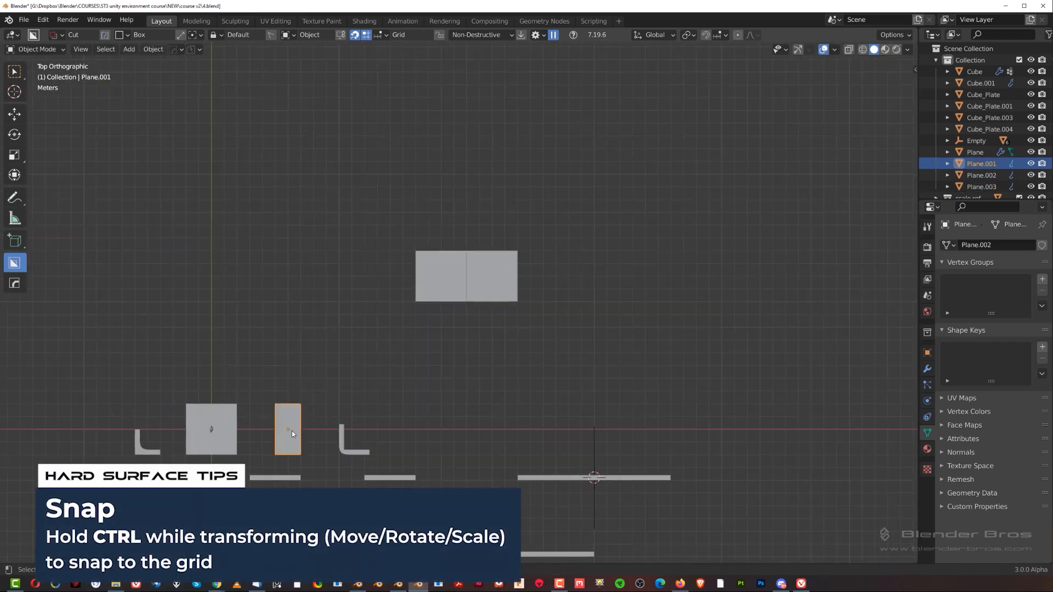
scroll(373, 426, "up", 2)
key("shift+d")
left_click(682, 259)
key("alt+d")
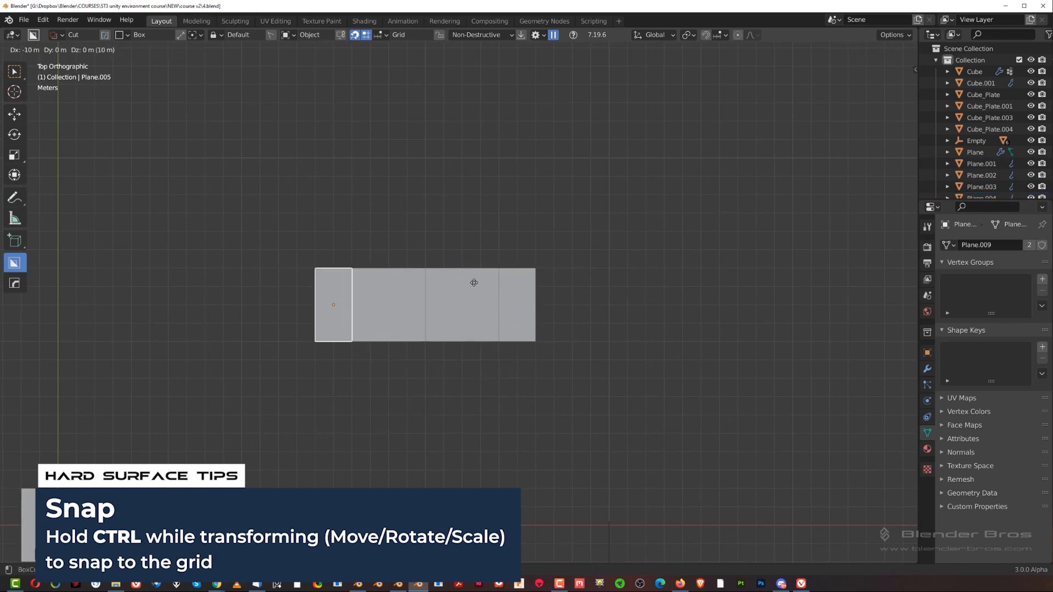
left_click(474, 283)
Duplicate the short window wall panel from the kit row in place.
scroll(477, 347, "down", 2)
scroll(477, 349, "up", 1)
middle_click_drag(372, 502, 412, 369, "shift")
left_click(404, 378)
key("KP_7")
scroll(439, 388, "up", 4)
key("shift+d")
left_click(461, 336)
Make the duplicated window wall's boolean cutters unique with the HardOps Uniquify operation.
middle_click_drag(461, 336, 491, 323)
key("g")
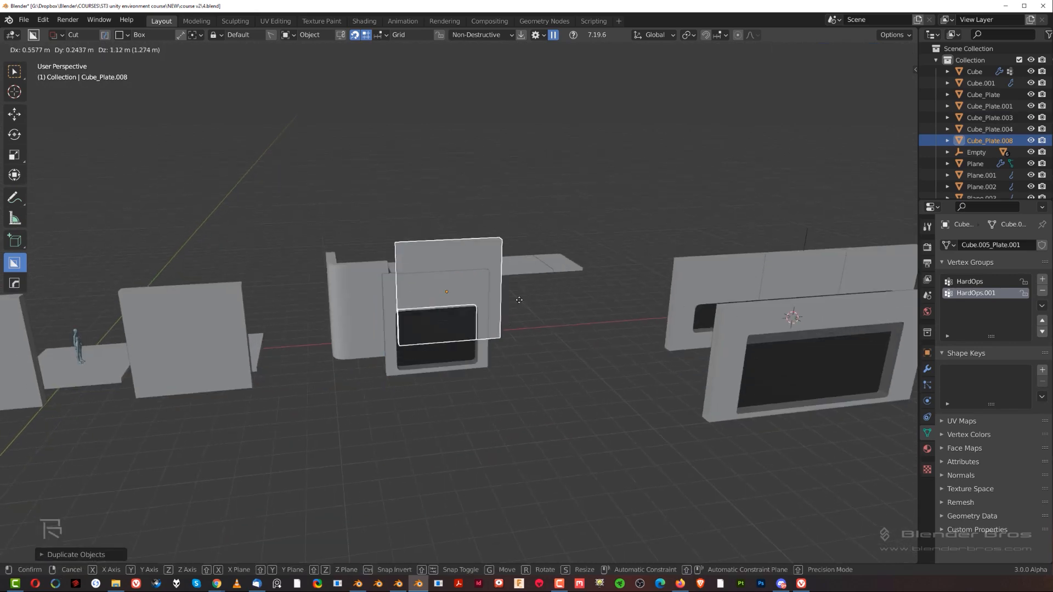
right_click(579, 220)
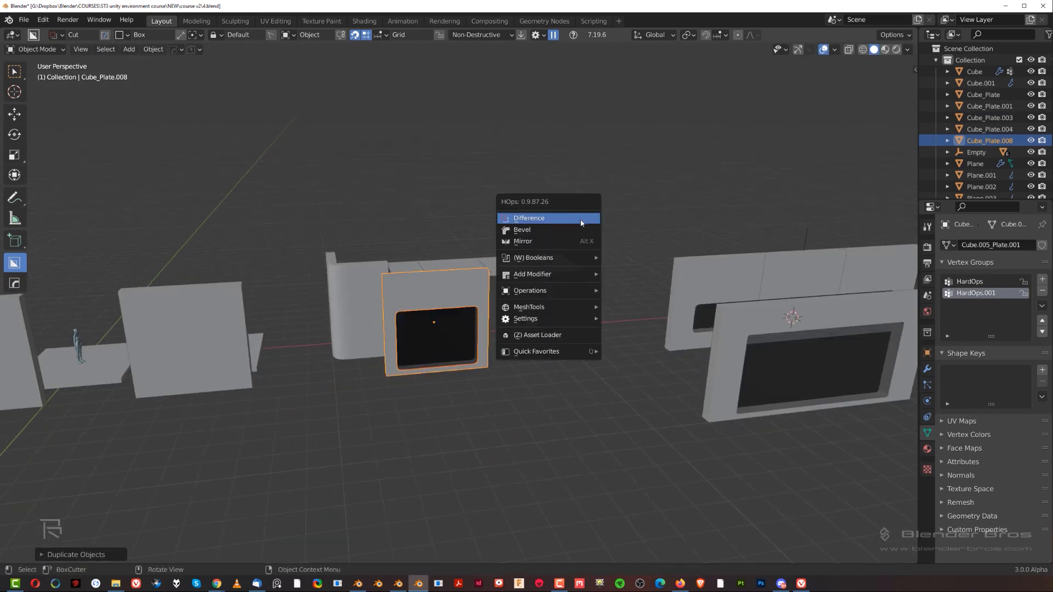
mouse_move(602, 295)
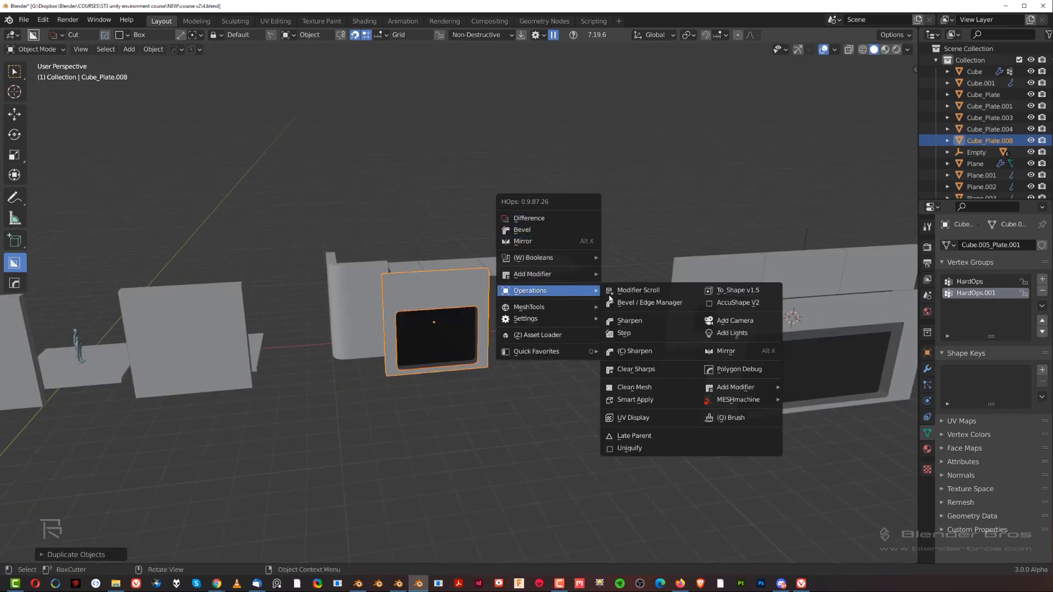
left_click(658, 448)
Move the duplicated window wall with its pane onto the front edge of the floor row, centred on the two full tiles.
middle_click_drag(557, 174, 494, 364)
scroll(494, 363, "down", 2)
middle_click_drag(502, 251, 468, 369, "shift")
scroll(468, 369, "up", 2)
key("g")
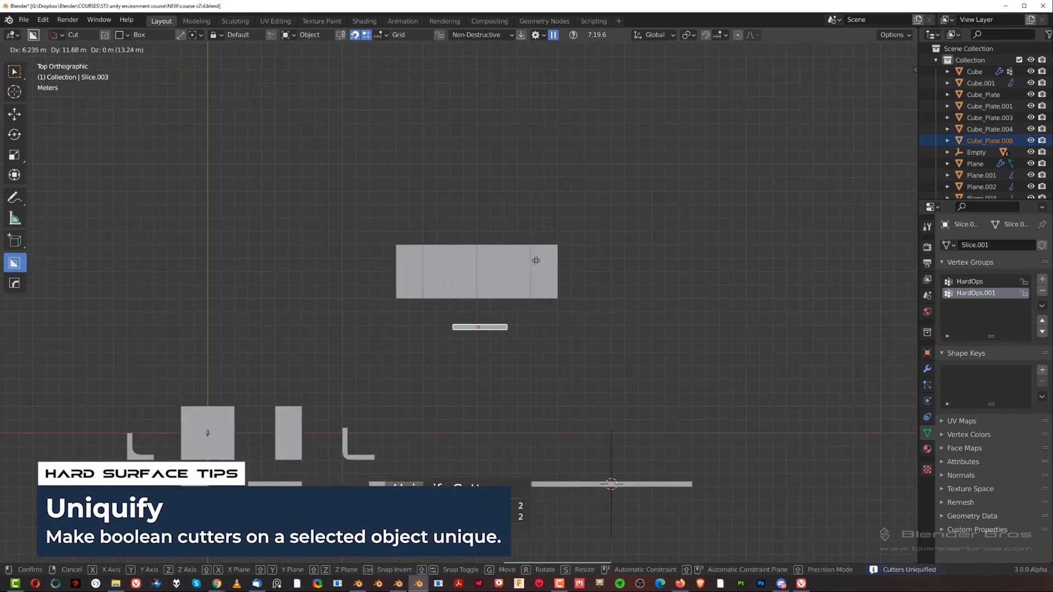
left_click(532, 236)
scroll(494, 298, "up", 5)
Create linked duplicates of the two full floor tiles along global Y to form a second row in front of them.
left_click(363, 207)
left_click(363, 208, "shift")
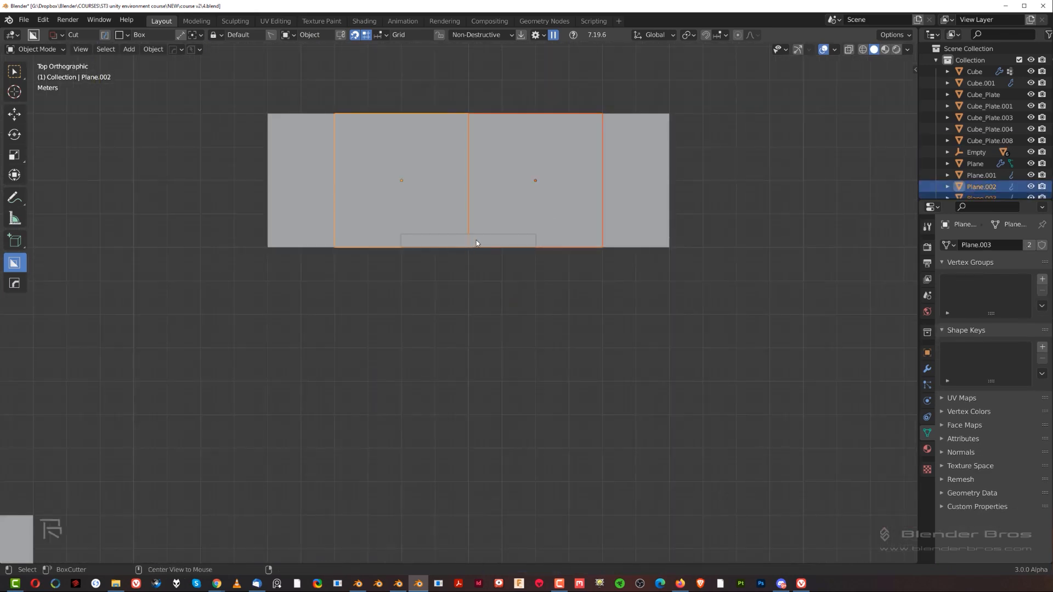
key("alt+d")
key("y")
left_click(482, 373)
scroll(482, 378, "down", 3)
scroll(330, 440, "down", 3)
key("Delete")
Duplicate the corner wall with the curved inner edge and place the copy over the new floor.
left_click(149, 425)
scroll(154, 426, "up", 2)
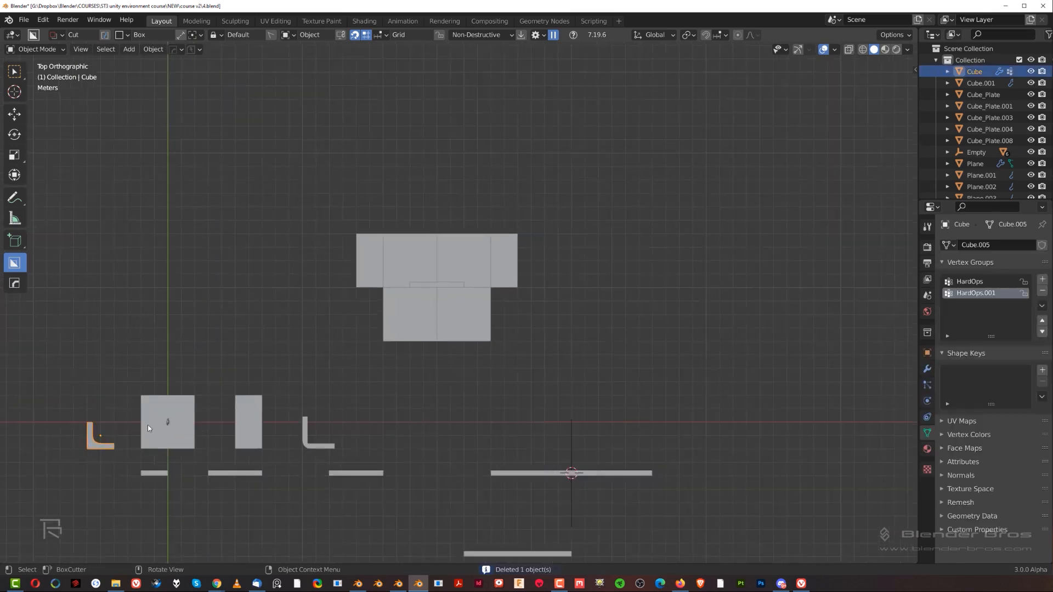
key("shift+d")
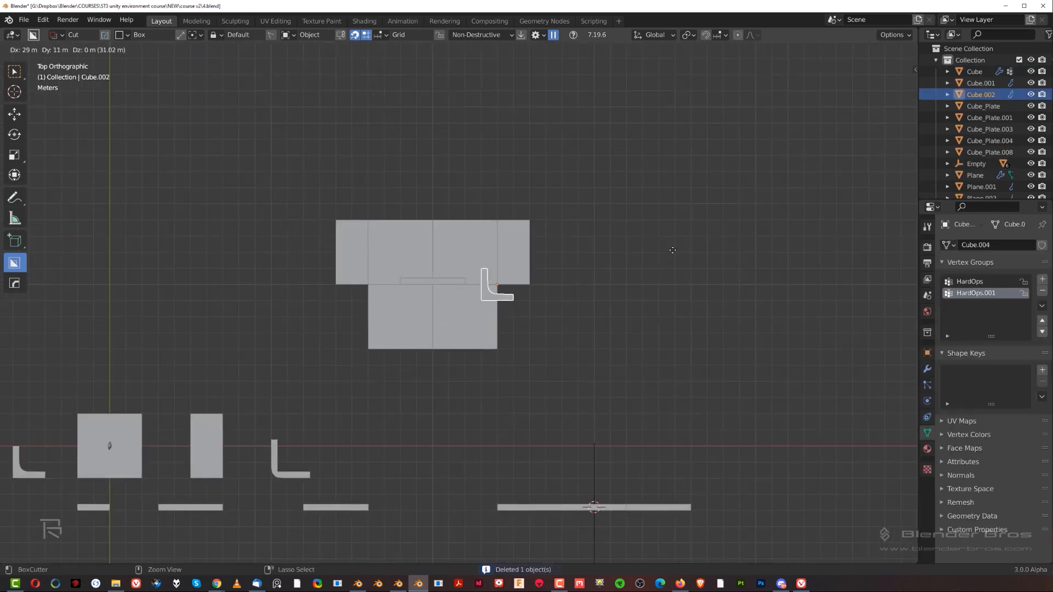
left_click(661, 236)
Rotate the copied corner wall 180° and move it along Y so it continues flush from the window wall's end.
scroll(606, 237, "up", 5)
key("r")
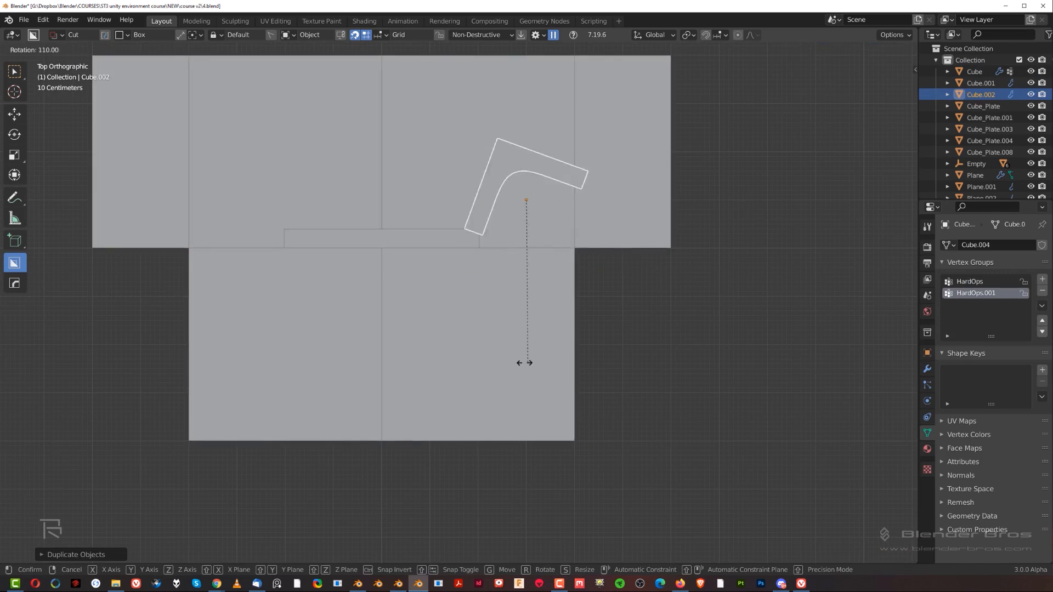
left_click(357, 261)
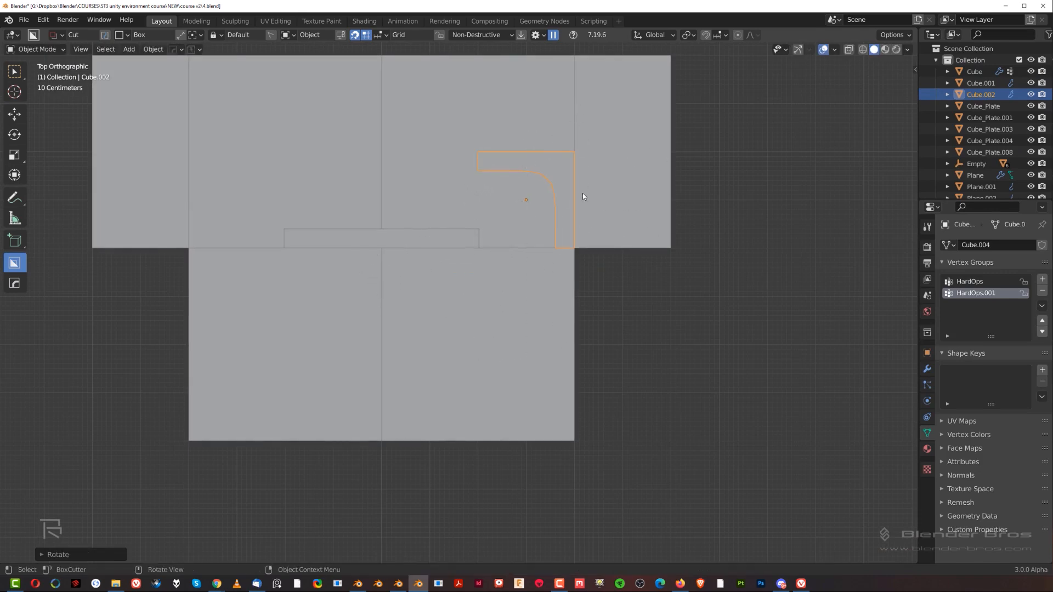
key("g")
left_click(586, 283)
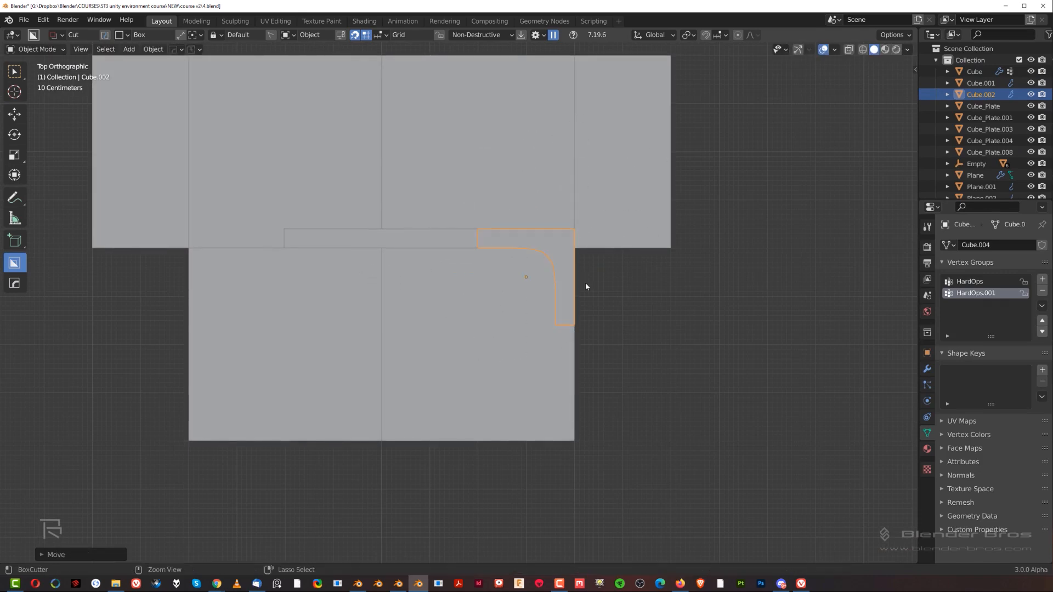
Create a linked duplicate of the corner wall along X at the window wall's opposite end and rotate it 90° counterclockwise.
key("shift+d")
key("x")
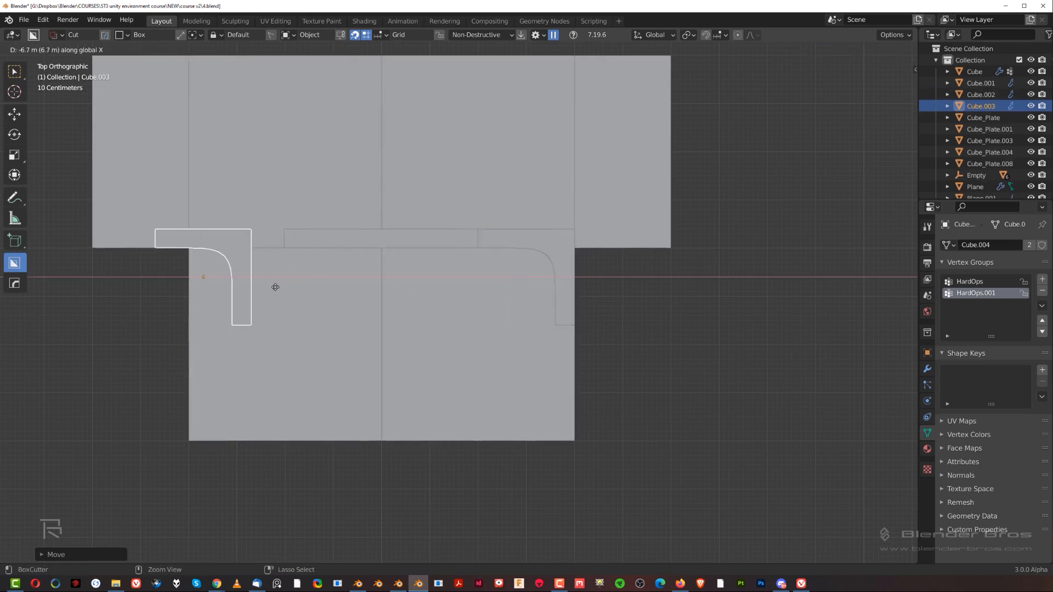
left_click(308, 292)
key("alt+d")
key("r")
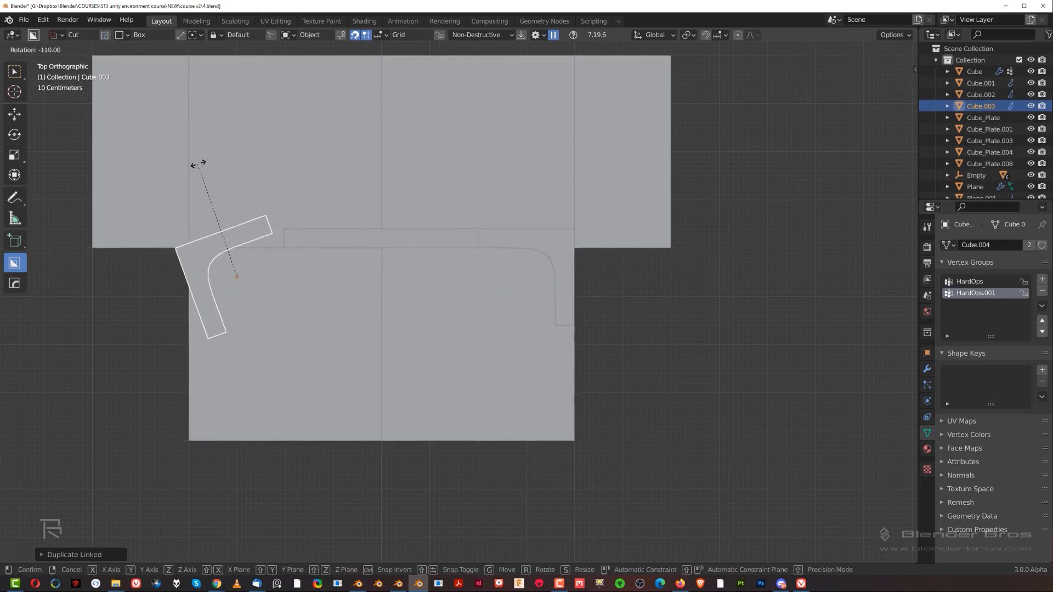
left_click(237, 178)
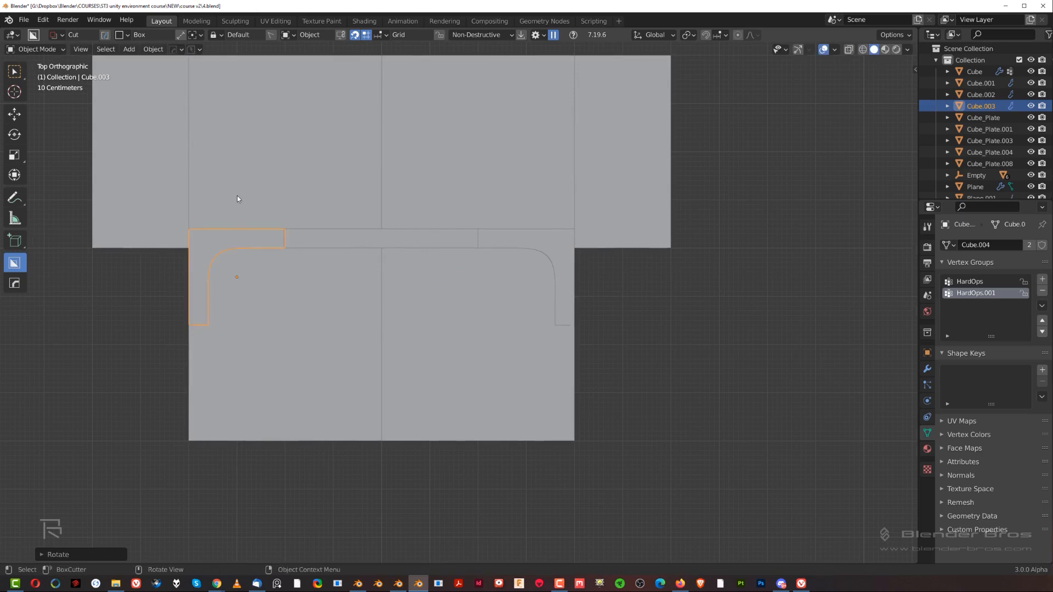
scroll(325, 228, "down", 4)
middle_click_drag(325, 228, 454, 99, "shift")
left_click(338, 386)
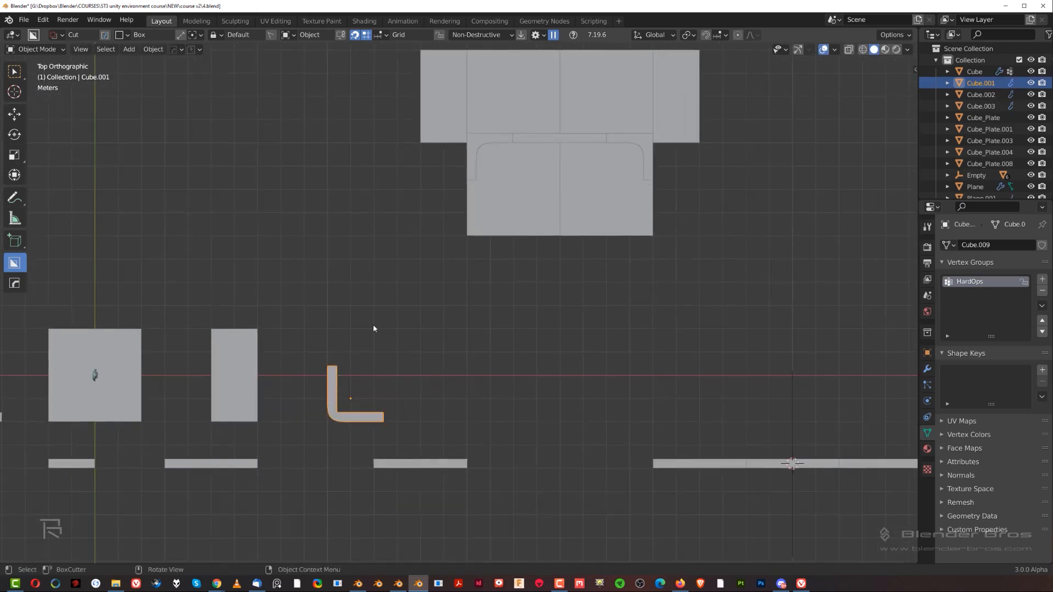
scroll(172, 435, "down", 3)
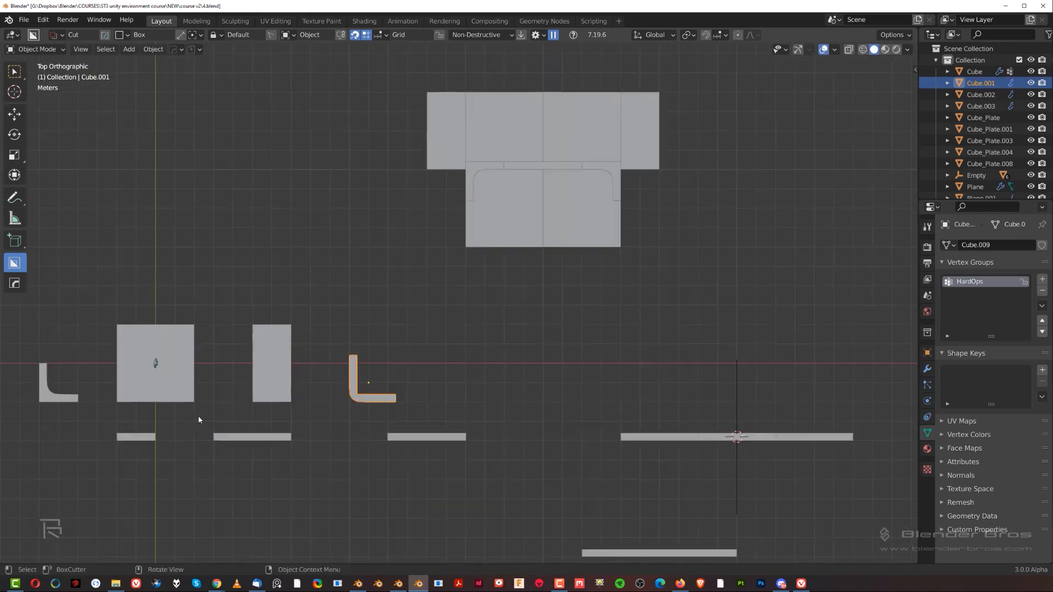
left_click(174, 362)
middle_click_drag(311, 271, 268, 358, "shift")
scroll(264, 364, "up", 3)
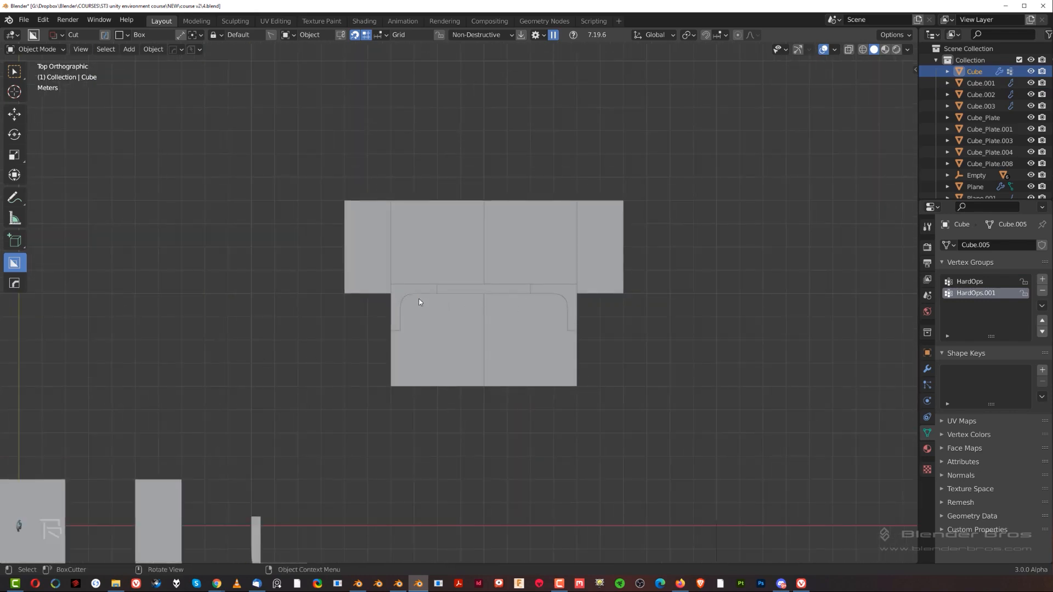
Create a linked duplicate of the corner wall, rotate it 90° counterclockwise and align it with the outer edges of the adjoining half-width floor tile.
left_click(403, 293)
scroll(394, 295, "up", 5)
key("g")
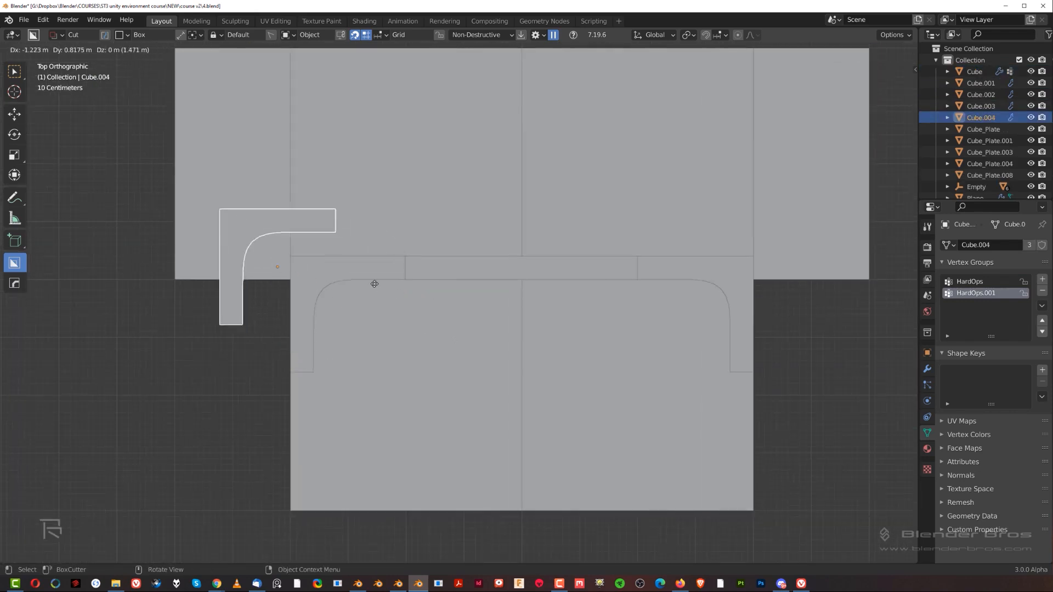
left_click(335, 246)
key("r")
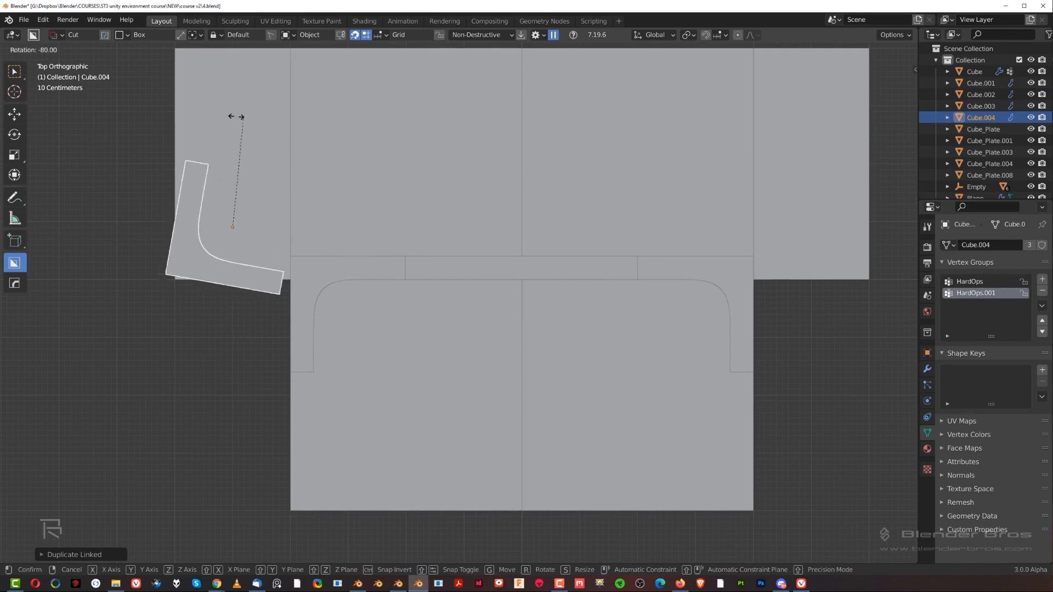
left_click(216, 127)
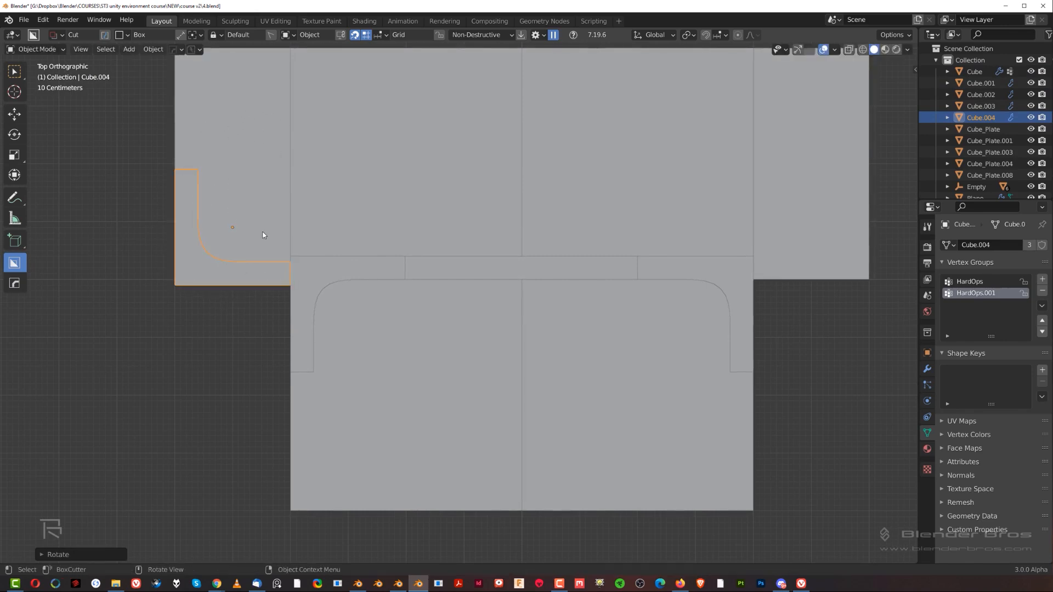
key("g")
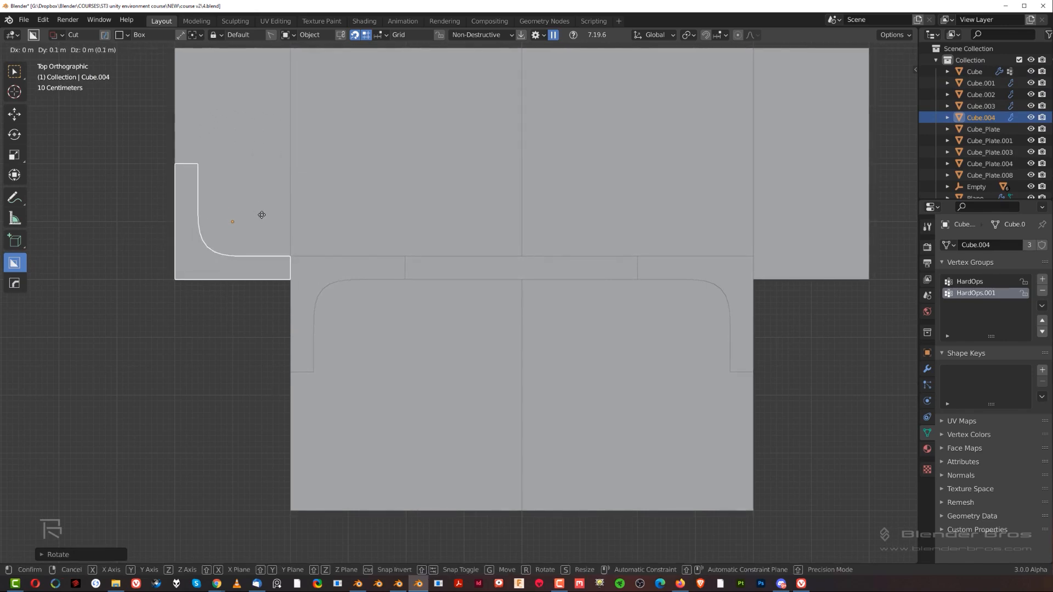
left_click(261, 214)
Create a linked duplicate of the outer corner wall along X on the opposite half-width tile and rotate it 90° counterclockwise.
scroll(263, 217, "down", 3)
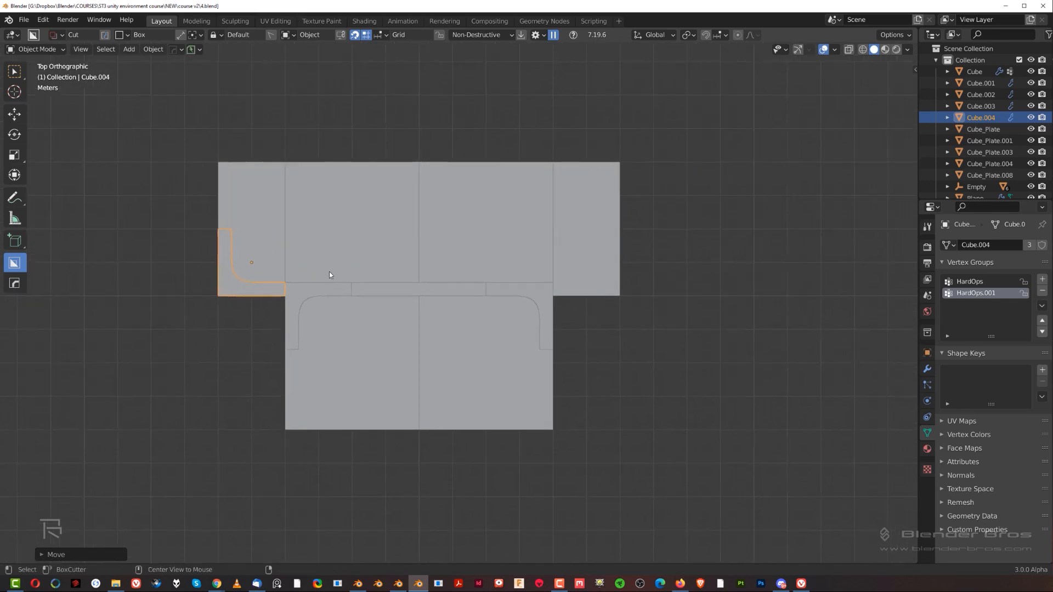
key("shift+d")
key("x")
left_click(673, 273)
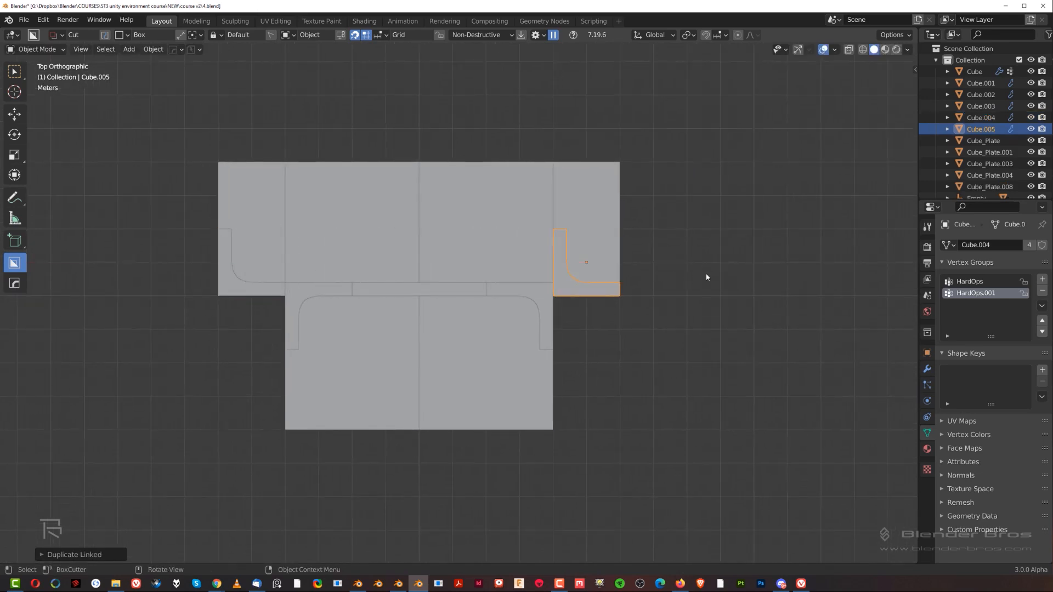
key("r")
left_click(590, 212)
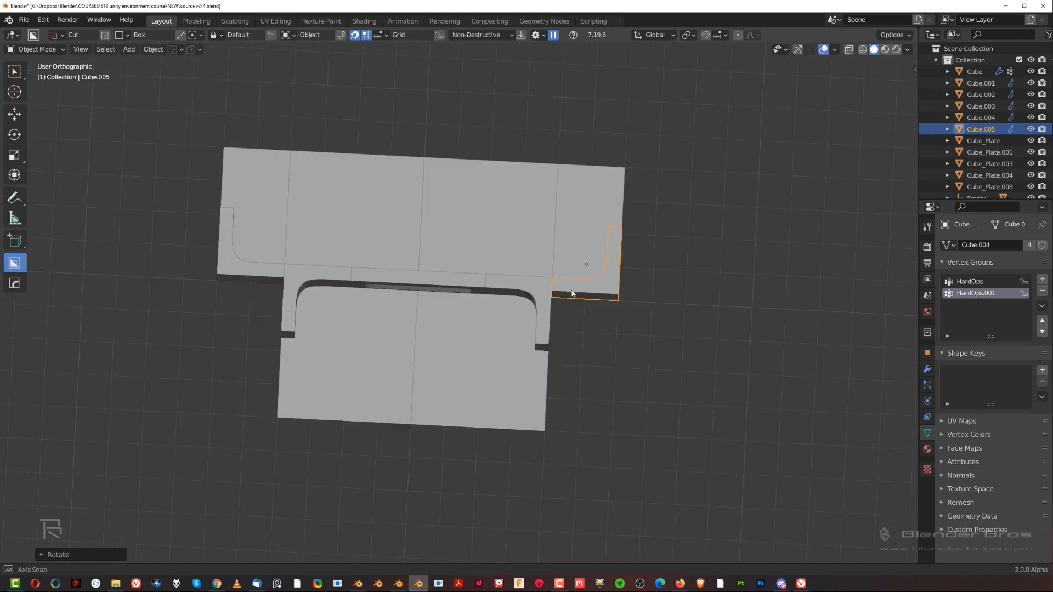
Examine the assembled window wall and its corner walls in perspective from both sides.
middle_click_drag(590, 213, 493, 206)
middle_click_drag(630, 205, 521, 241)
scroll(598, 245, "up", 5)
middle_click_drag(597, 242, 353, 312)
middle_click_drag(360, 273, 338, 285)
scroll(363, 312, "up", 1)
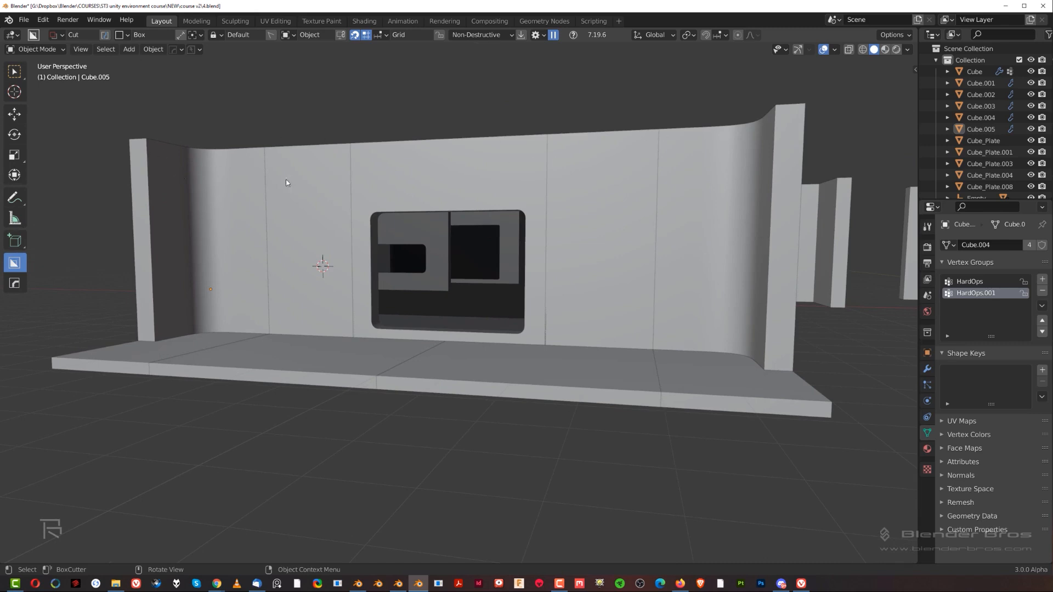
scroll(271, 178, "down", 3)
middle_click_drag(271, 178, 591, 196)
middle_click_drag(482, 189, 501, 240)
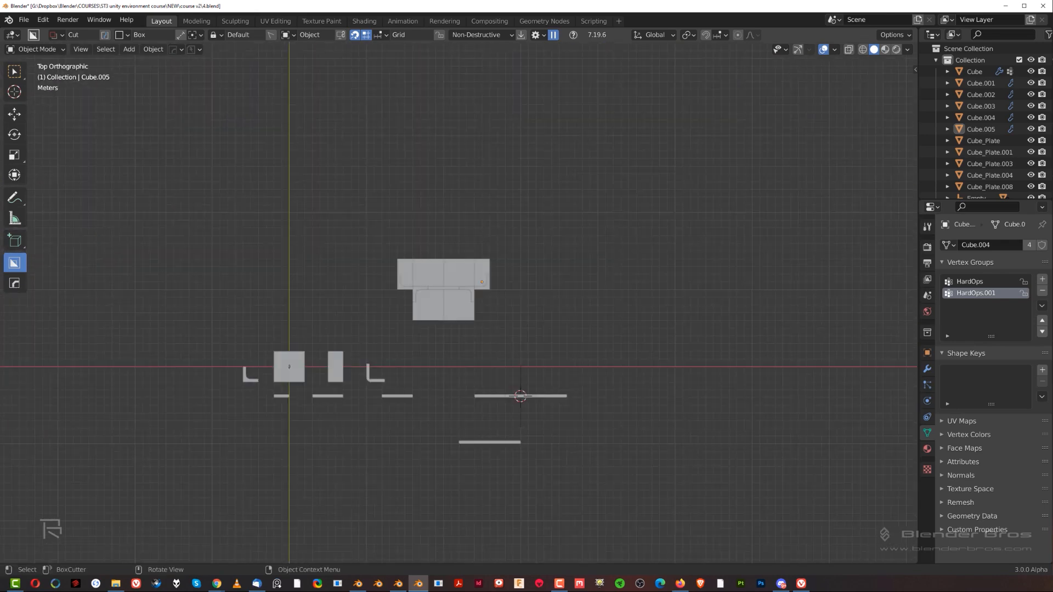
Move all assembled room pieces together along global Y, farther away from the original kit parts.
scroll(383, 317, "up", 2)
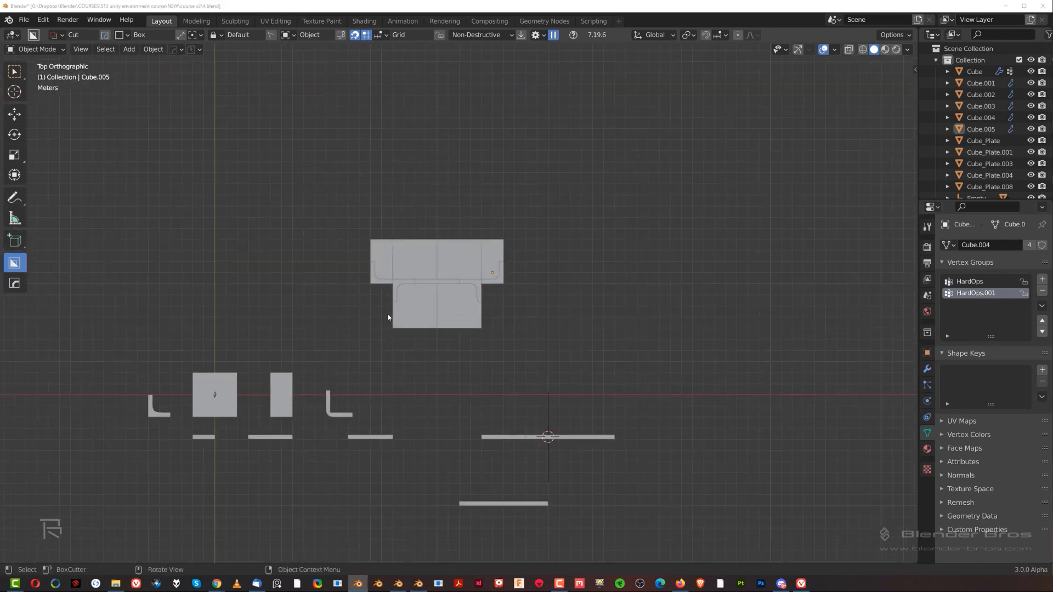
left_click(423, 313)
scroll(514, 337, "up", 2)
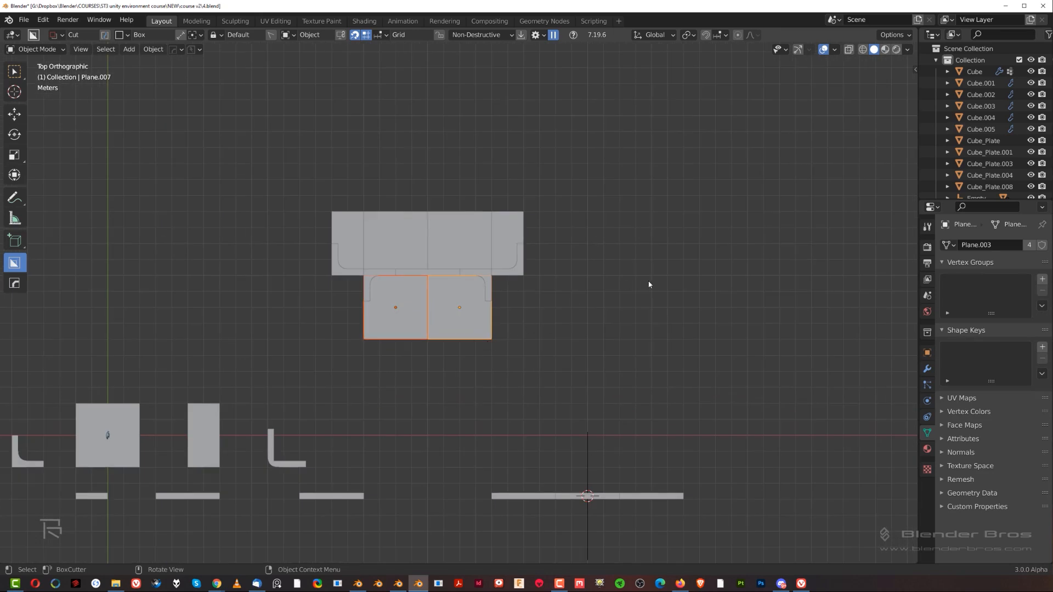
left_click_drag(282, 188, 603, 359)
middle_click_drag(467, 346, 479, 423, "shift")
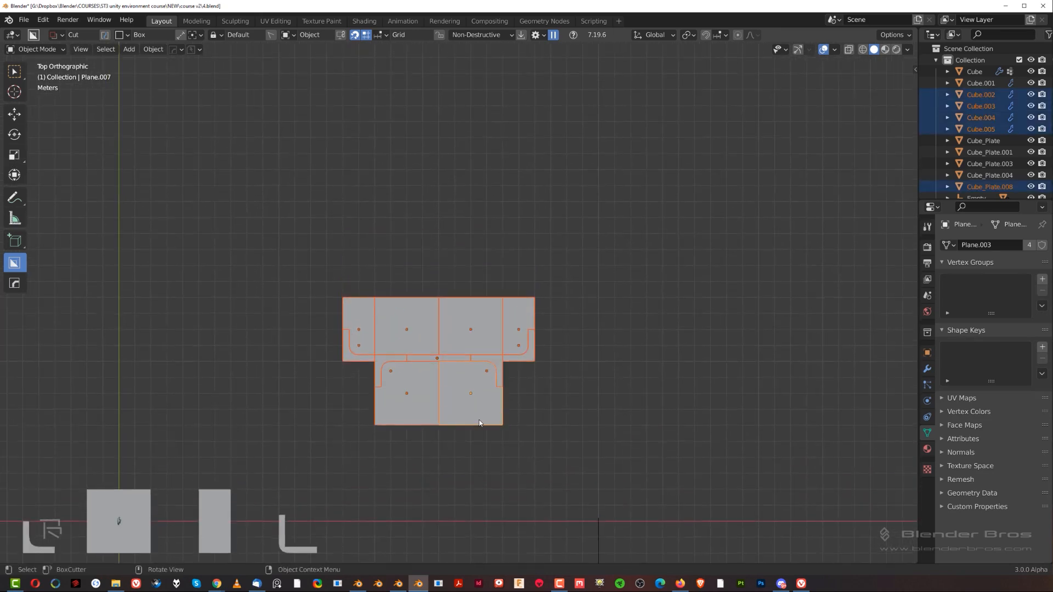
key("g")
key("y")
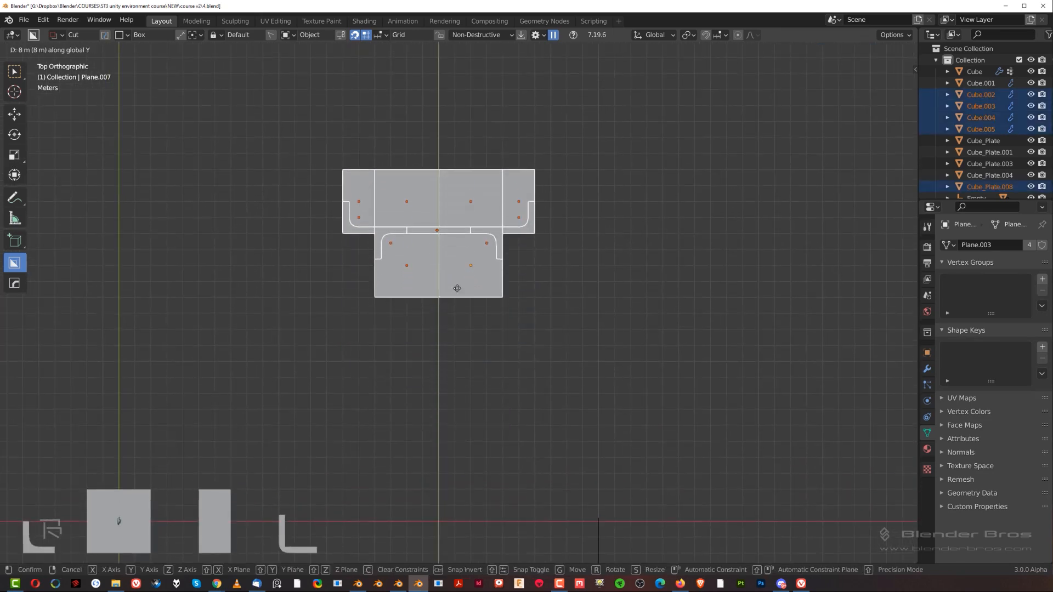
left_click(447, 268)
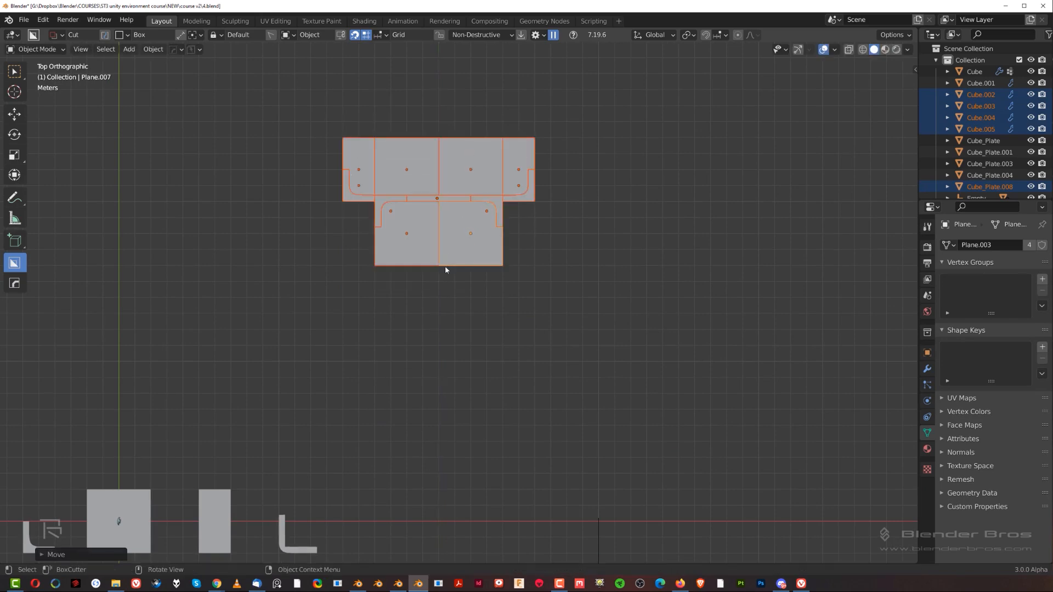
Create linked duplicates of the two front floor tiles, offset -4 m along global Y.
scroll(448, 299, "down", 4)
scroll(433, 285, "up", 5)
left_click(425, 252)
left_click(467, 253, "shift")
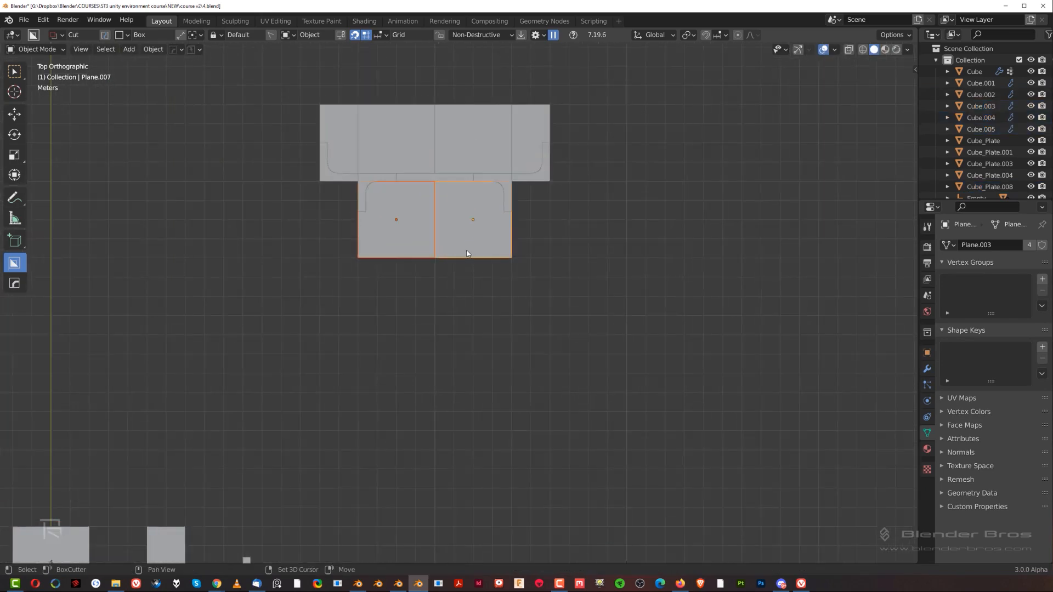
key("alt+d")
key("y")
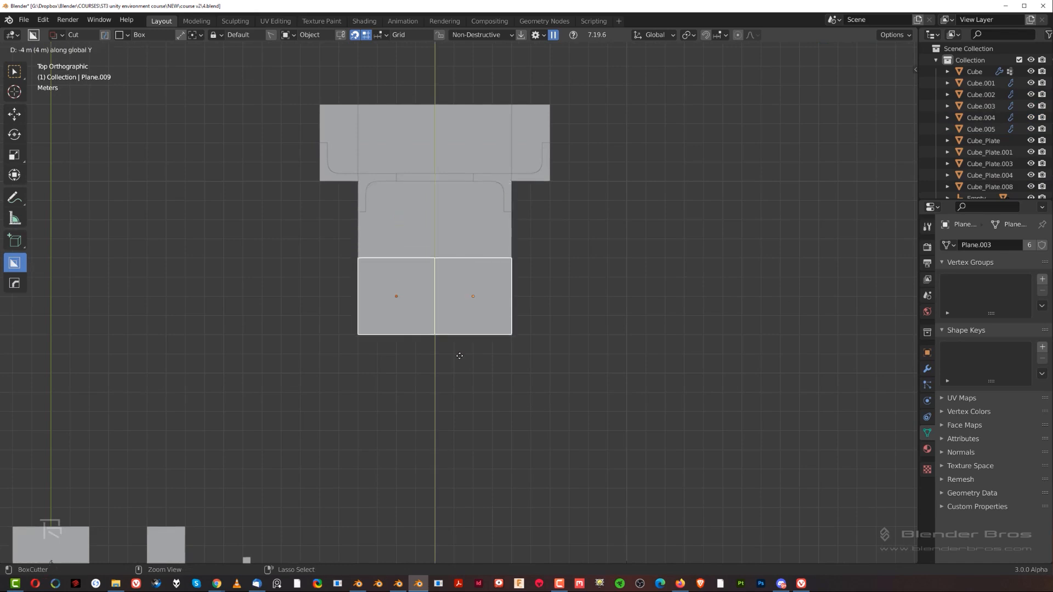
left_click(412, 372)
Create a linked duplicate of the half-width floor tile, offset it -12 m along global Y and rotate it 90°.
scroll(380, 387, "down", 3)
scroll(554, 99, "up", 4)
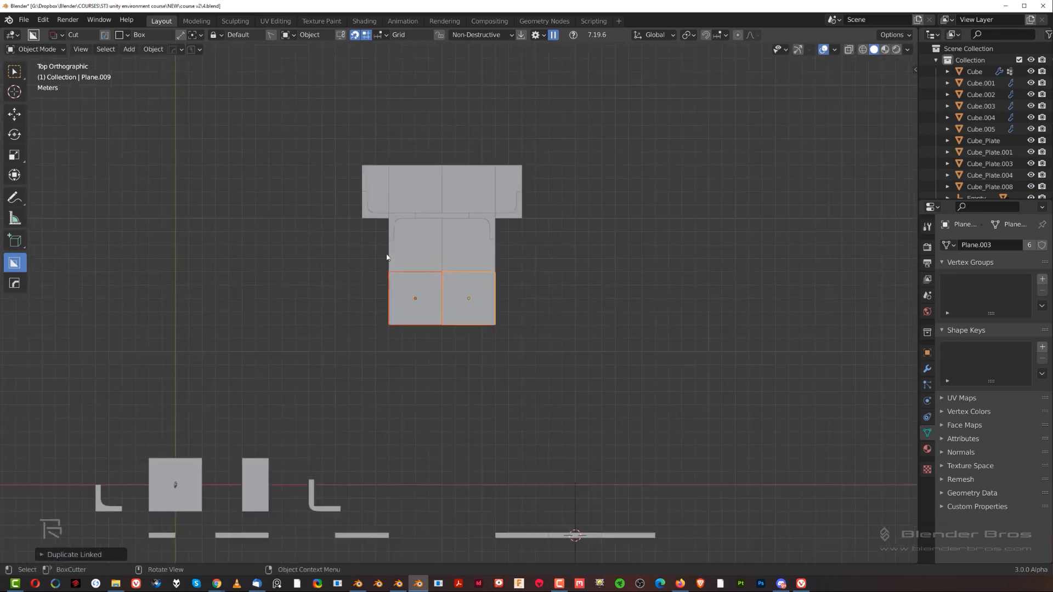
left_click(553, 100)
key("alt+d")
key("x")
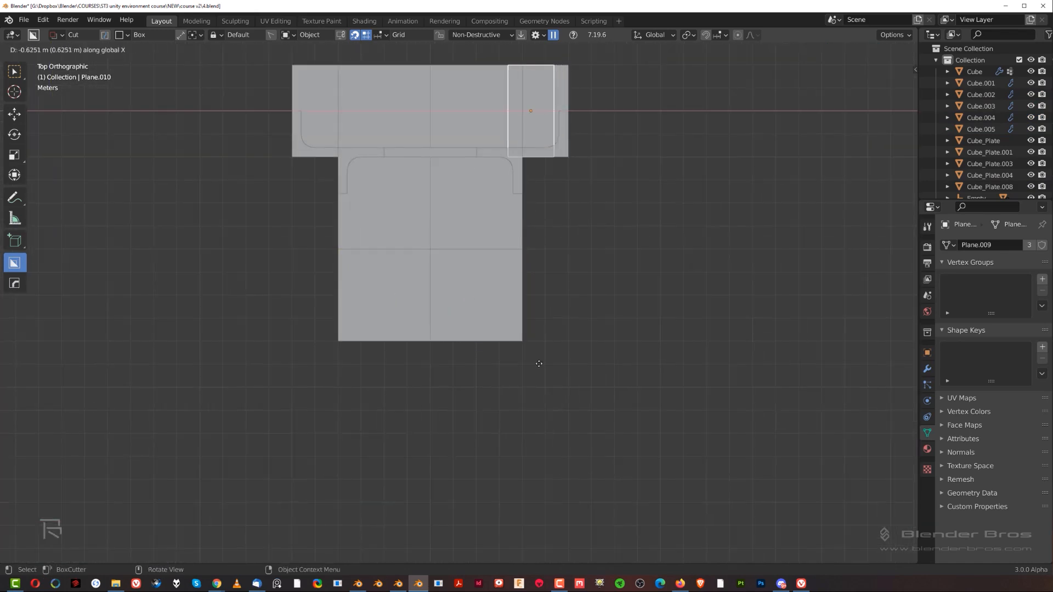
key("y")
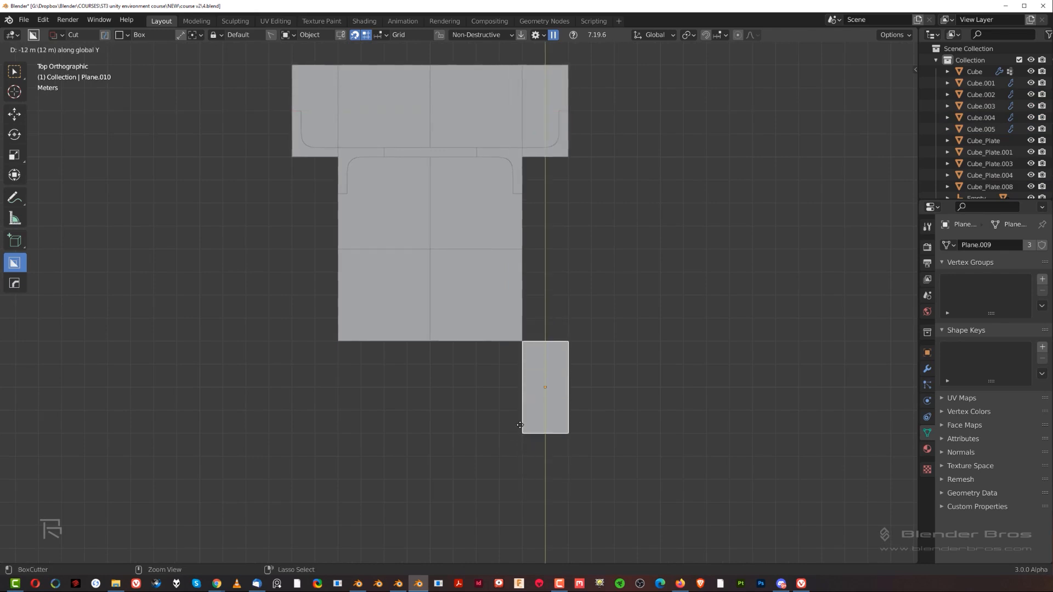
left_click(684, 284)
key("r")
left_click(628, 488)
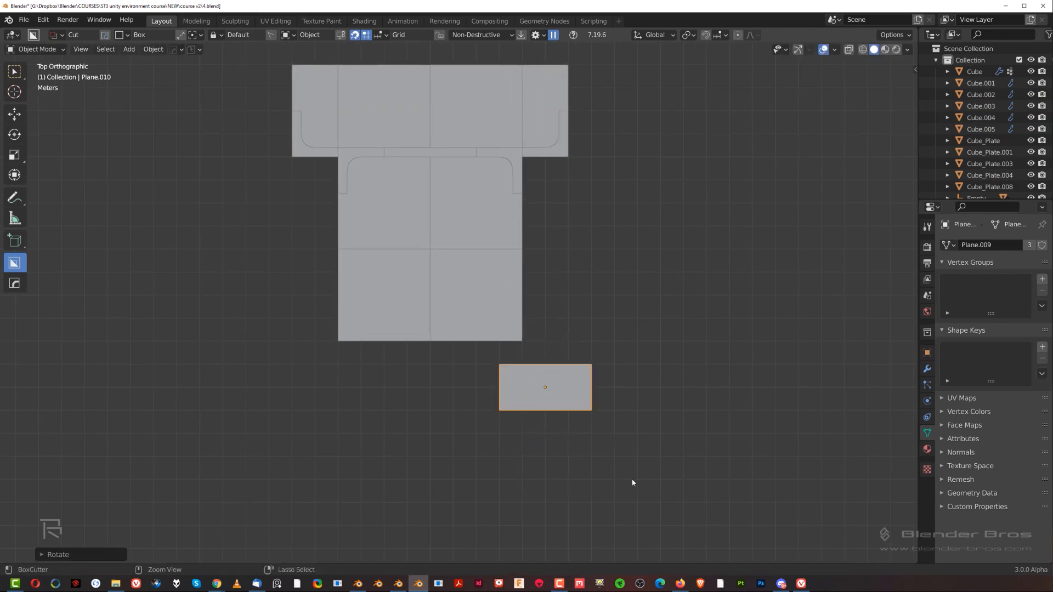
Place the rotated half tile flush with the floor's front edge and add a linked duplicate beside it under the other tile column.
key("g")
left_click(558, 407)
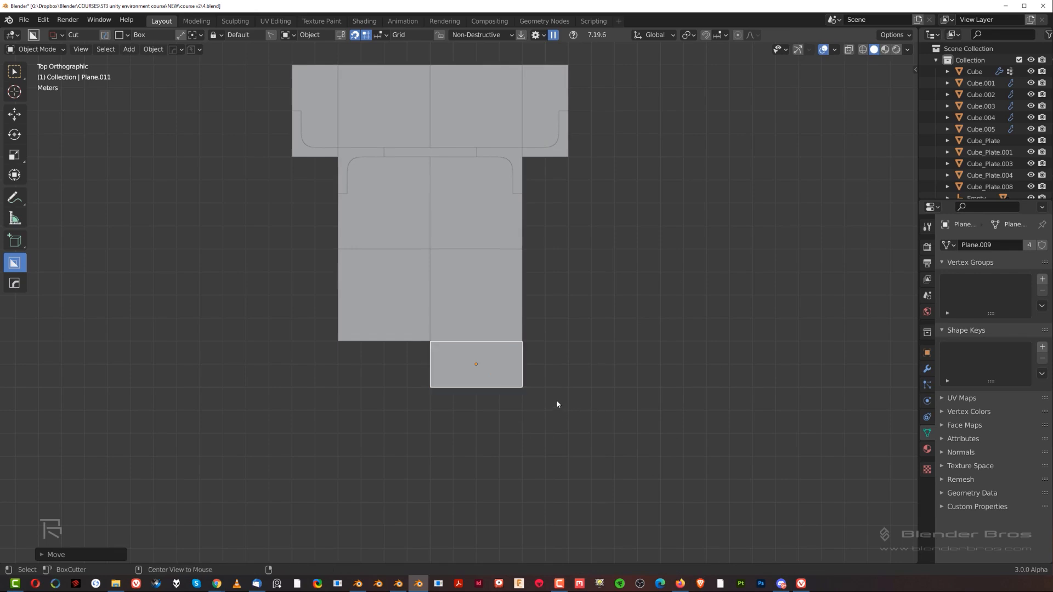
key("alt+d")
left_click(459, 397)
Create three linked duplicates of a full floor tile in a row along X, extending from the room's front side as a corridor.
left_click(445, 310)
scroll(443, 308, "down", 1)
middle_click_drag(443, 308, 371, 286, "shift")
key("alt+d")
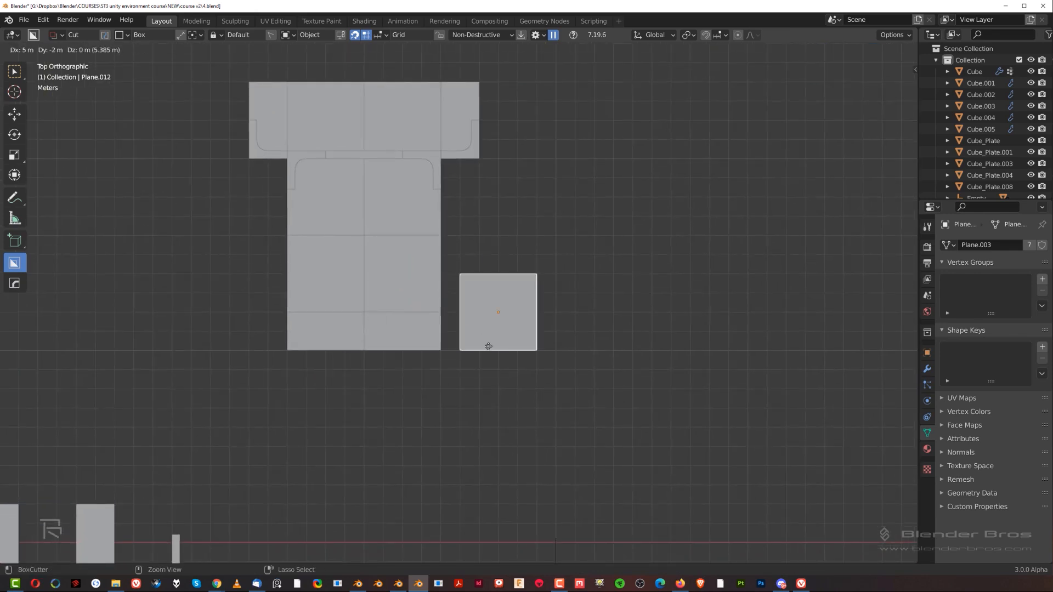
left_click(475, 351)
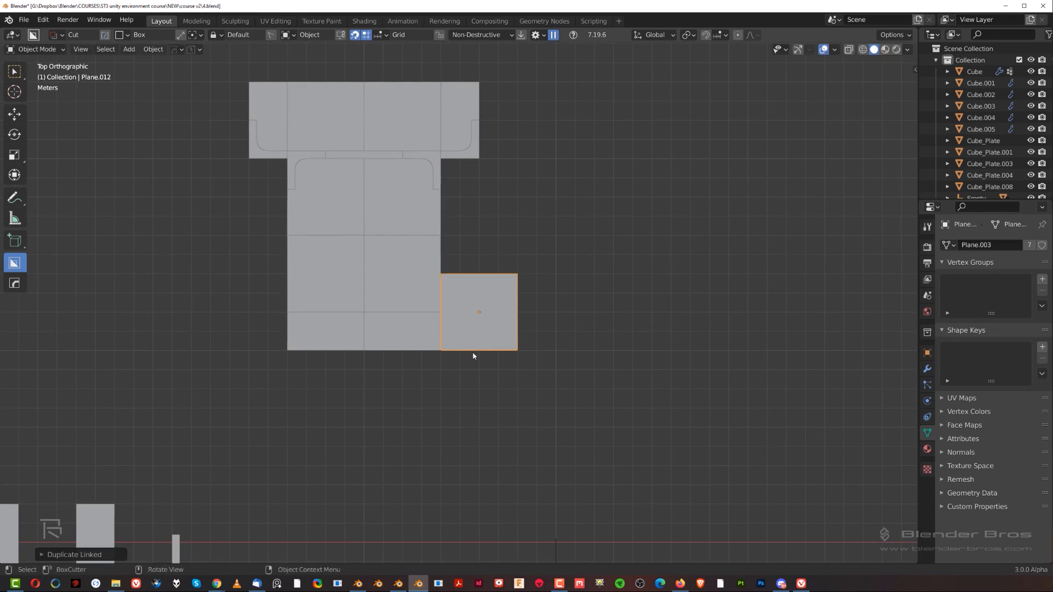
key("alt+d")
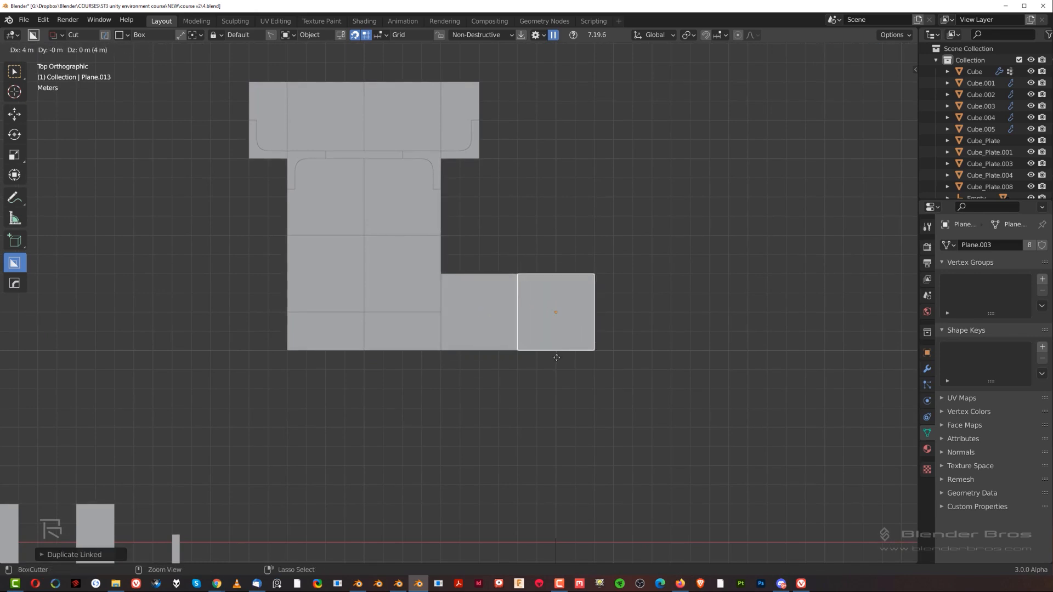
left_click(557, 359)
key("shift+r")
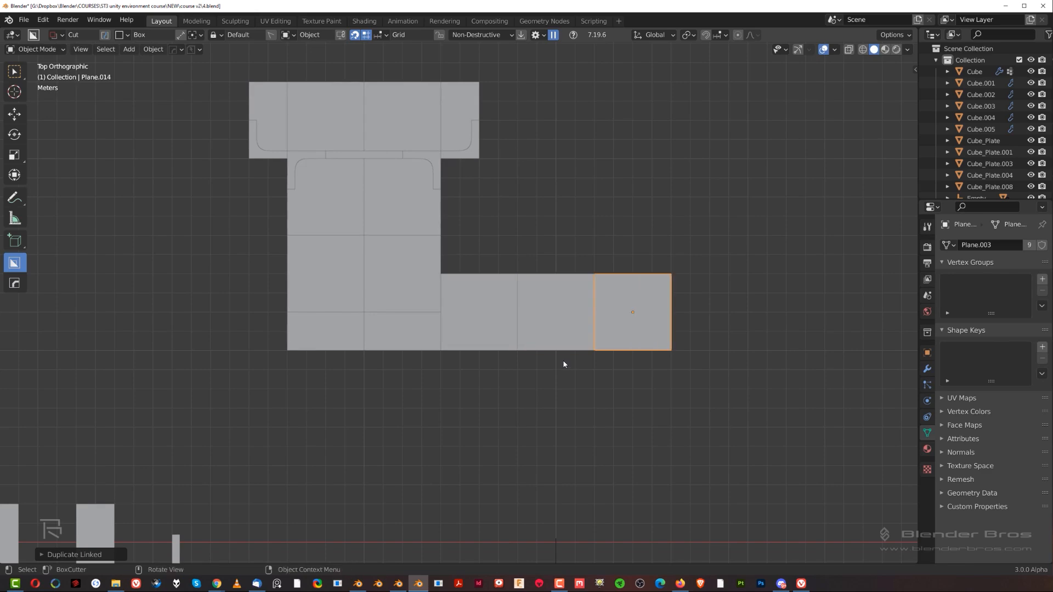
Duplicate the solid wall panel from the kit and place the copy over the room's floor in top view.
middle_click_drag(607, 308, 523, 353, "shift")
scroll(459, 337, "down", 1)
scroll(515, 283, "up", 2)
middle_click_drag(393, 337, 550, 224, "shift")
scroll(517, 322, "down", 1)
left_click(357, 512)
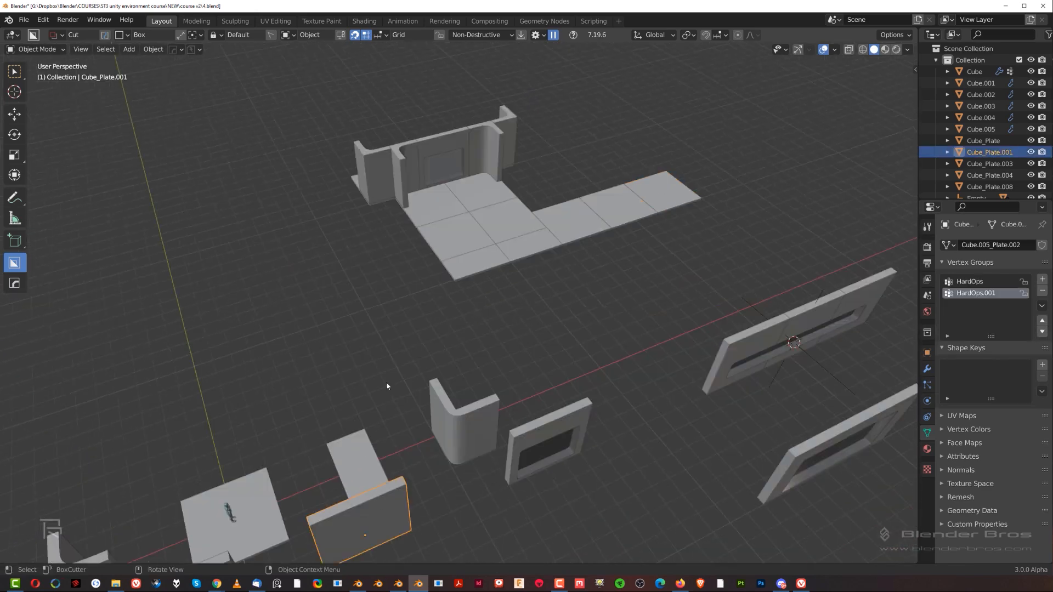
scroll(462, 330, "down", 2)
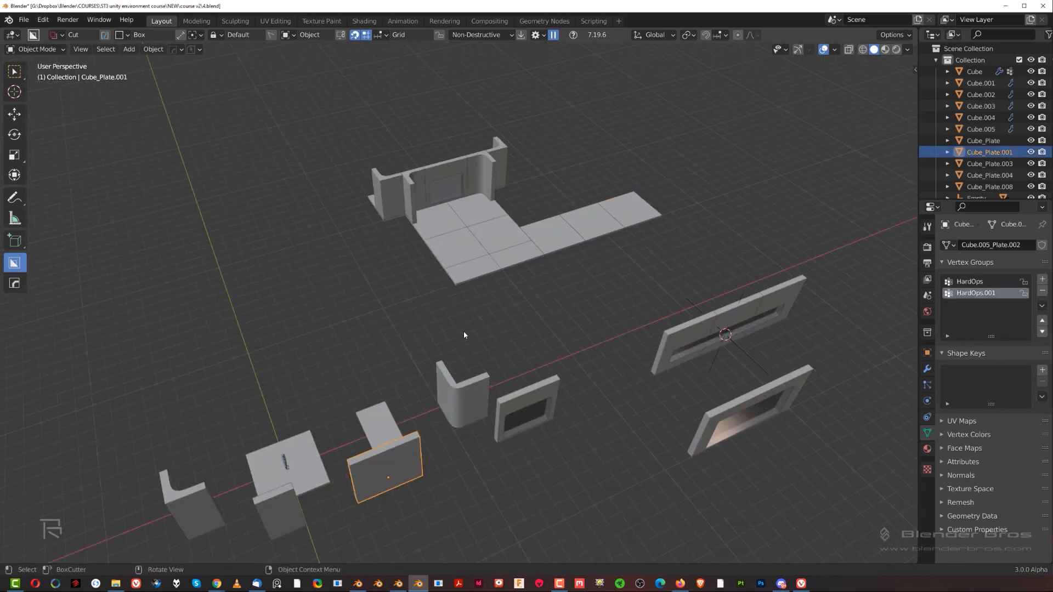
middle_click_drag(461, 330, 437, 228, "alt")
key("KP_5")
scroll(442, 274, "down", 4)
middle_click_drag(444, 306, 376, 360, "shift")
key("shift+d")
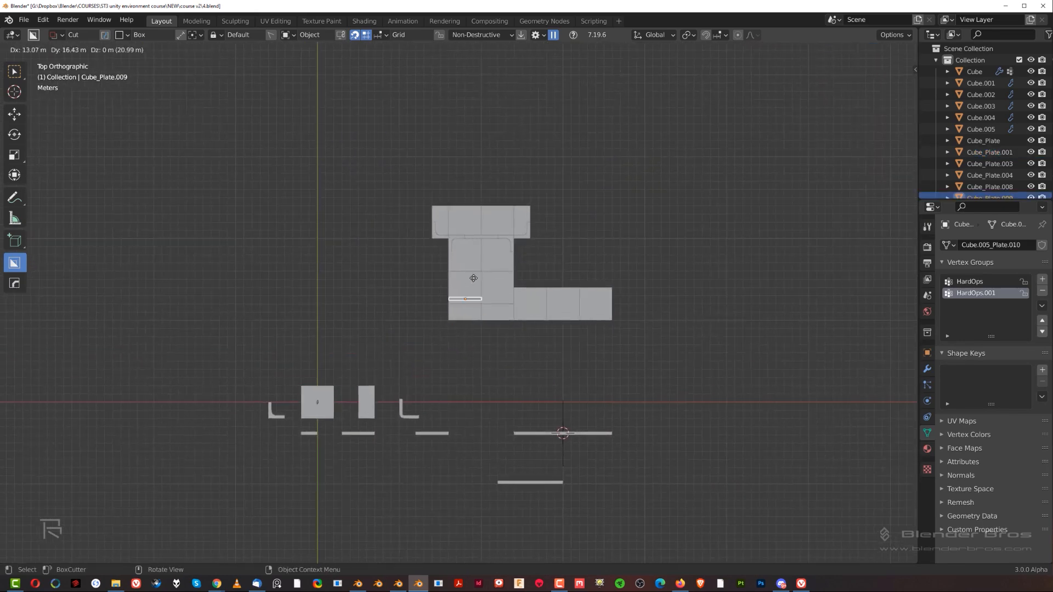
scroll(464, 263, "up", 5)
Rotate the copied wall panel 90° and move it flush to the floor's side edge, continuing from the inner corner wall's end.
key("r")
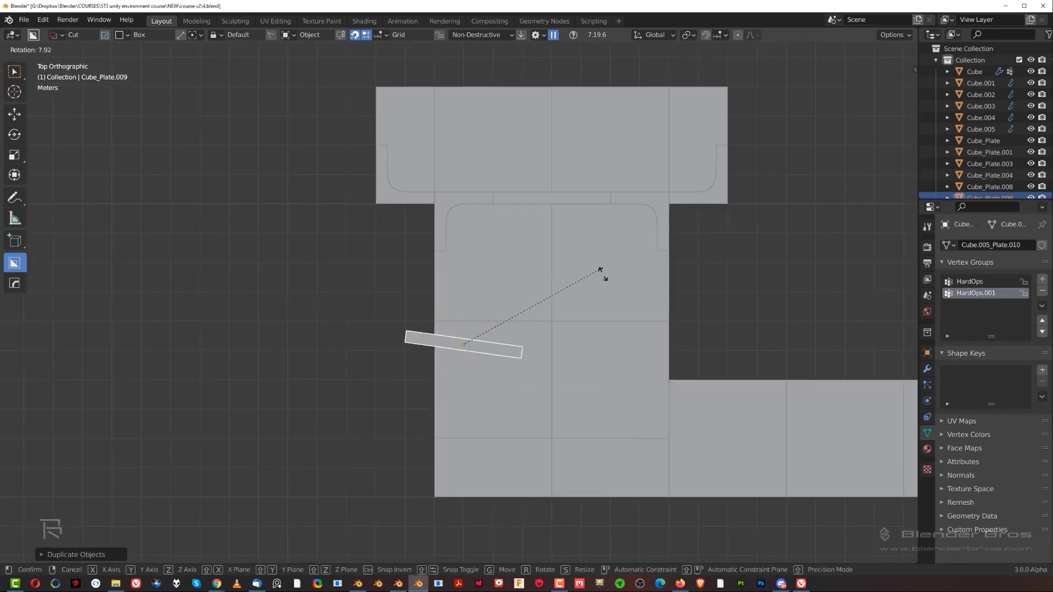
left_click(506, 402)
scroll(522, 384, "up", 3)
key("g")
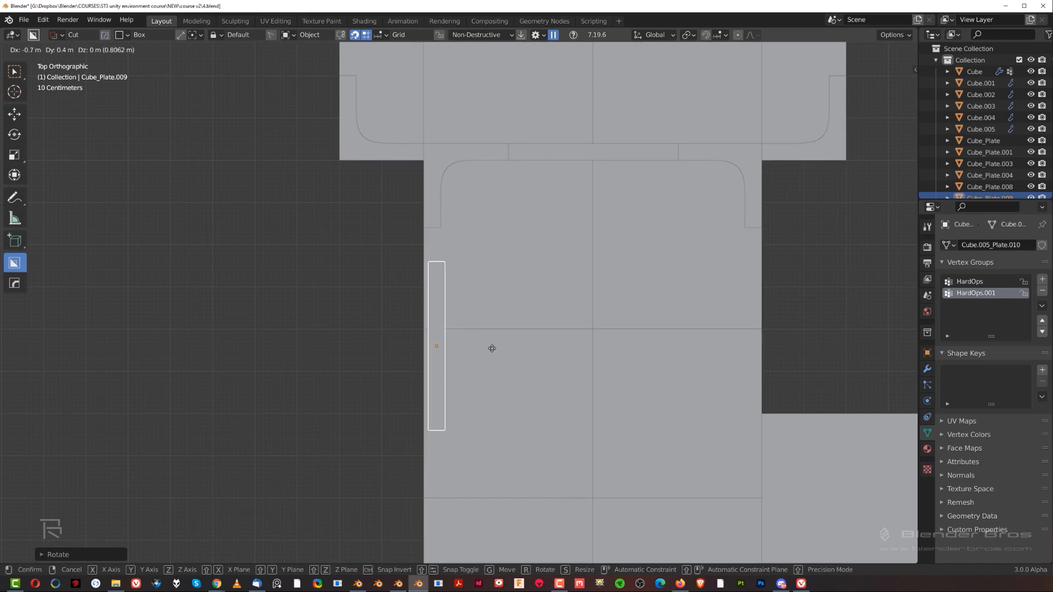
left_click(491, 322)
scroll(481, 364, "down", 5)
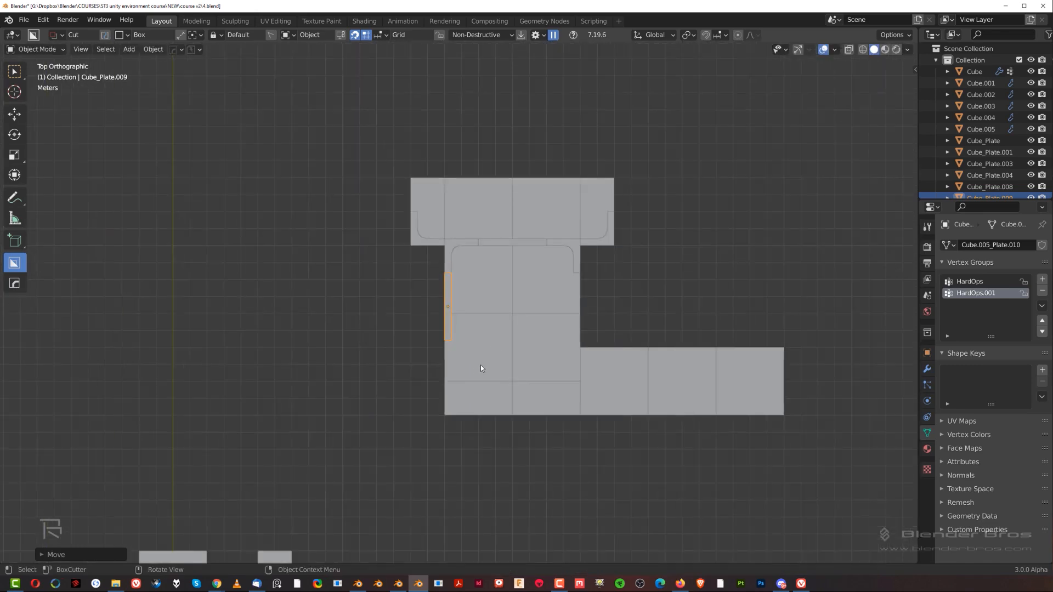
scroll(466, 367, "up", 5)
middle_click_drag(416, 276, 463, 300, "shift")
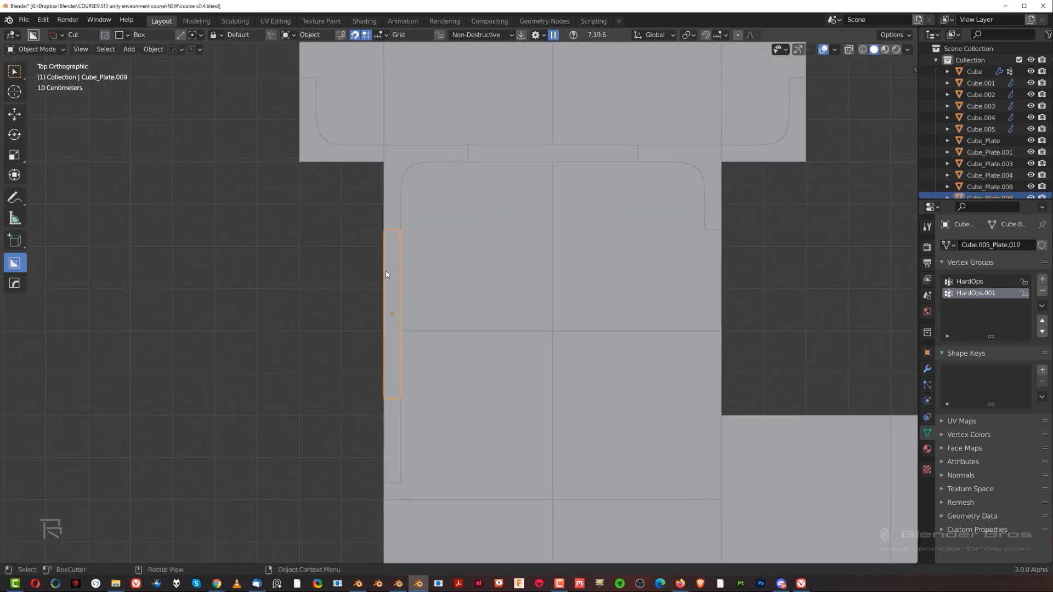
Try shifting the inner corner wall at the room's back corner and return it to the same grid position.
scroll(386, 273, "down", 2)
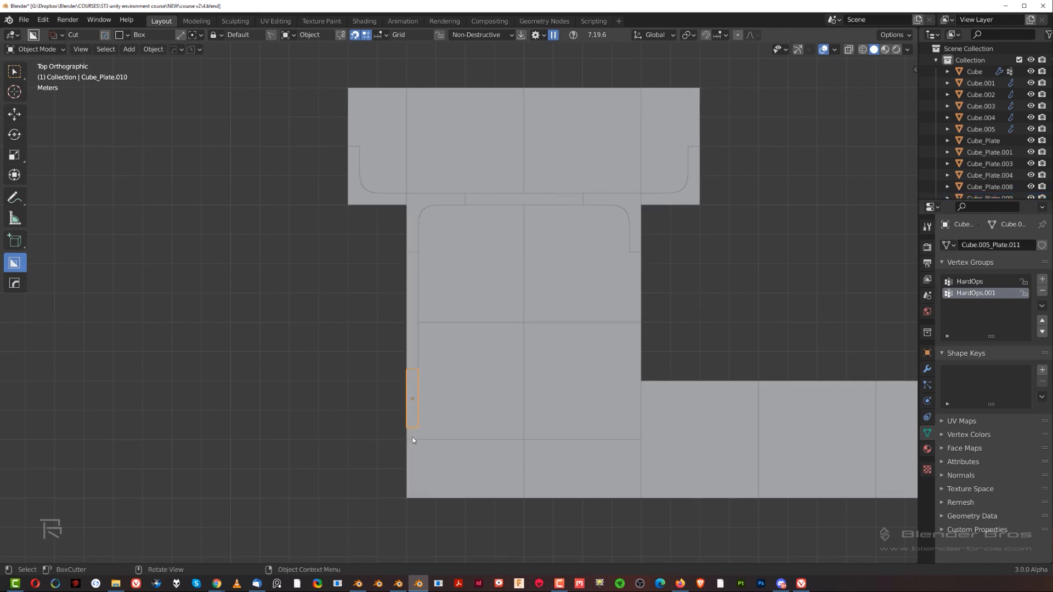
scroll(411, 440, "up", 1)
left_click(404, 199)
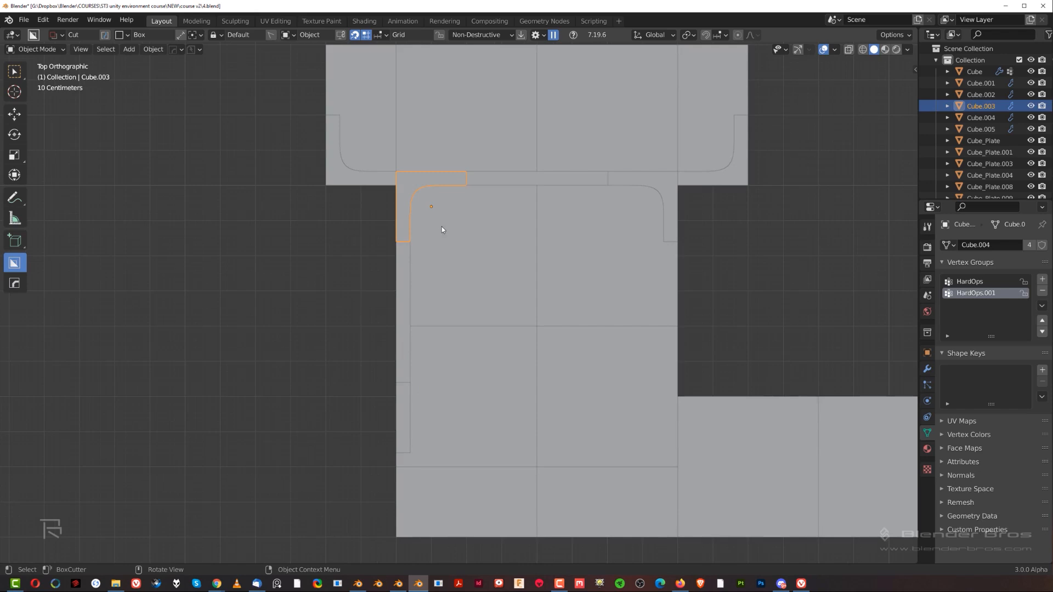
key("g")
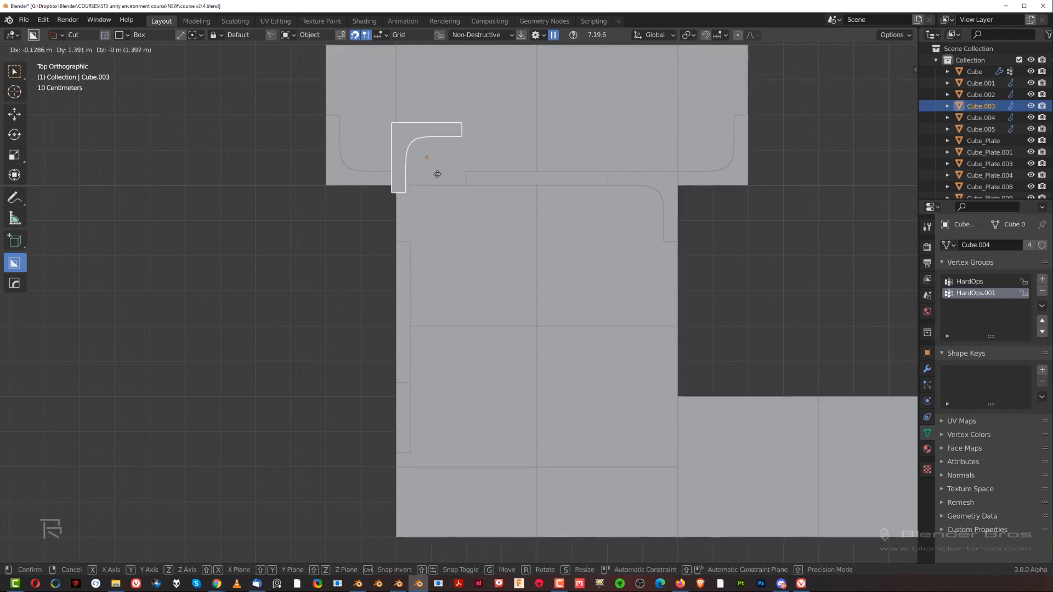
right_click(432, 180)
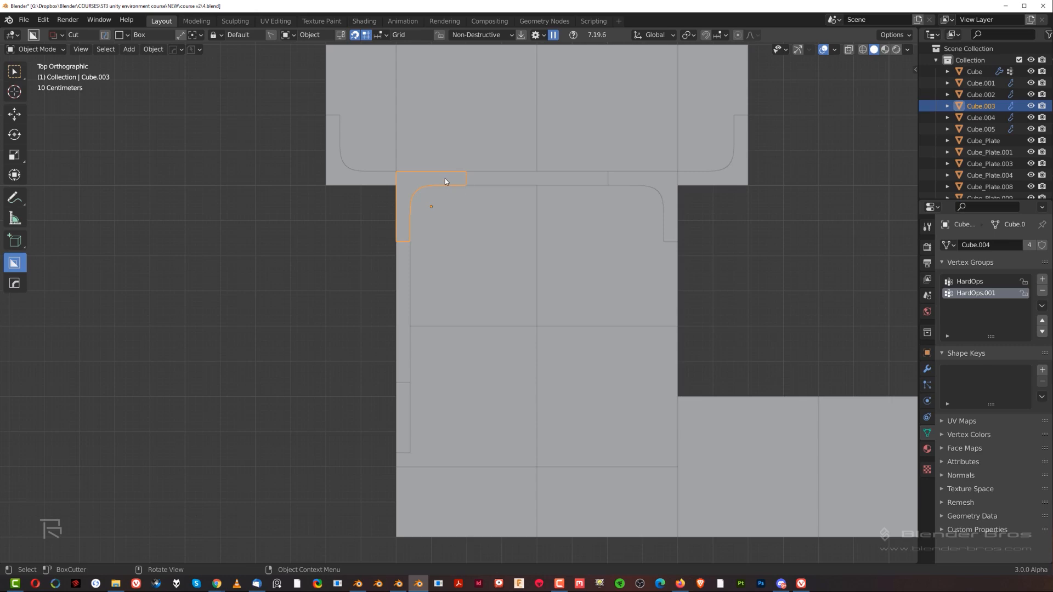
scroll(444, 180, "up", 4)
middle_click_drag(447, 219, 469, 439, "shift")
scroll(455, 384, "up", 3)
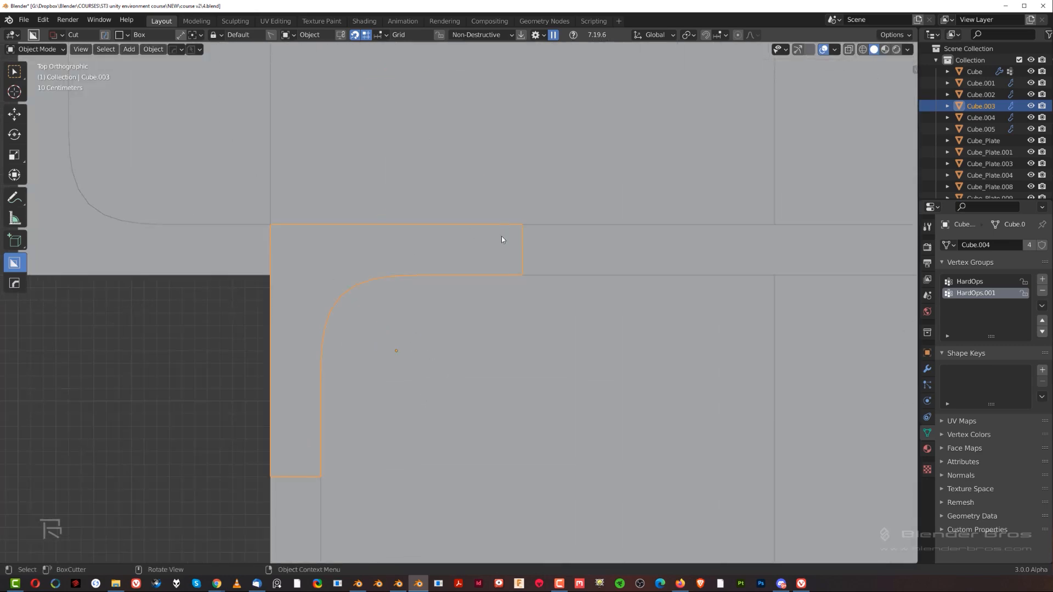
key("g")
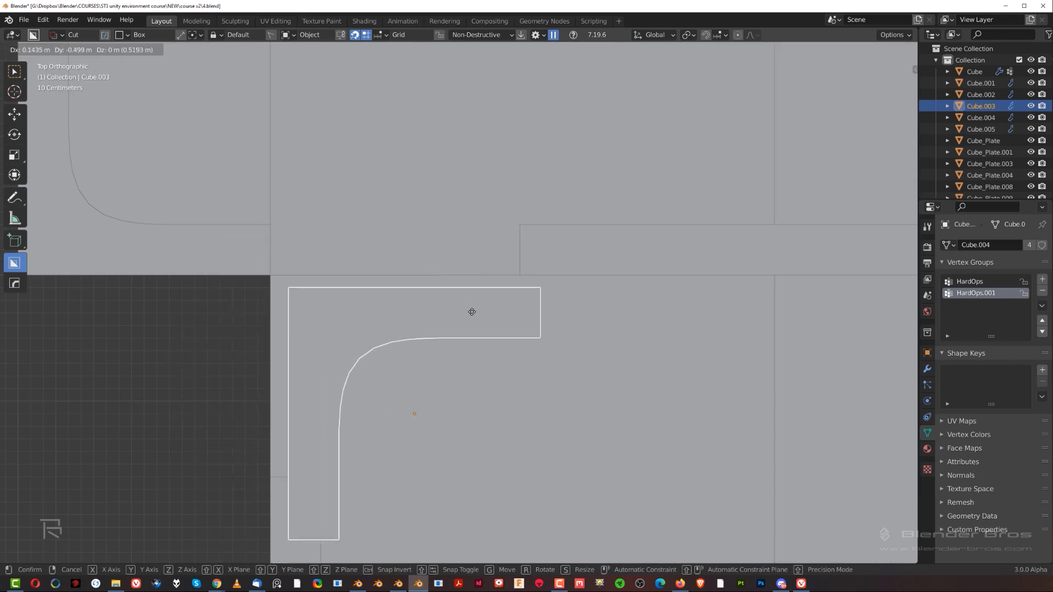
left_click(458, 241)
scroll(459, 243, "down", 8)
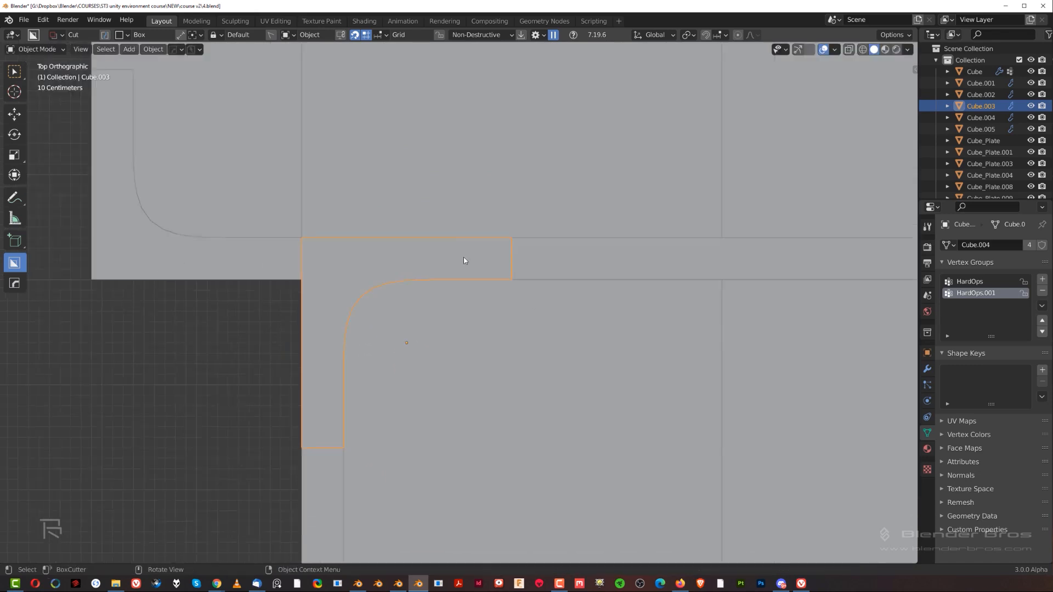
Duplicate the kit's short half-width wall panel and place the copy directly in front of the original.
middle_click_drag(555, 254, 557, 194, "shift")
left_click(438, 361)
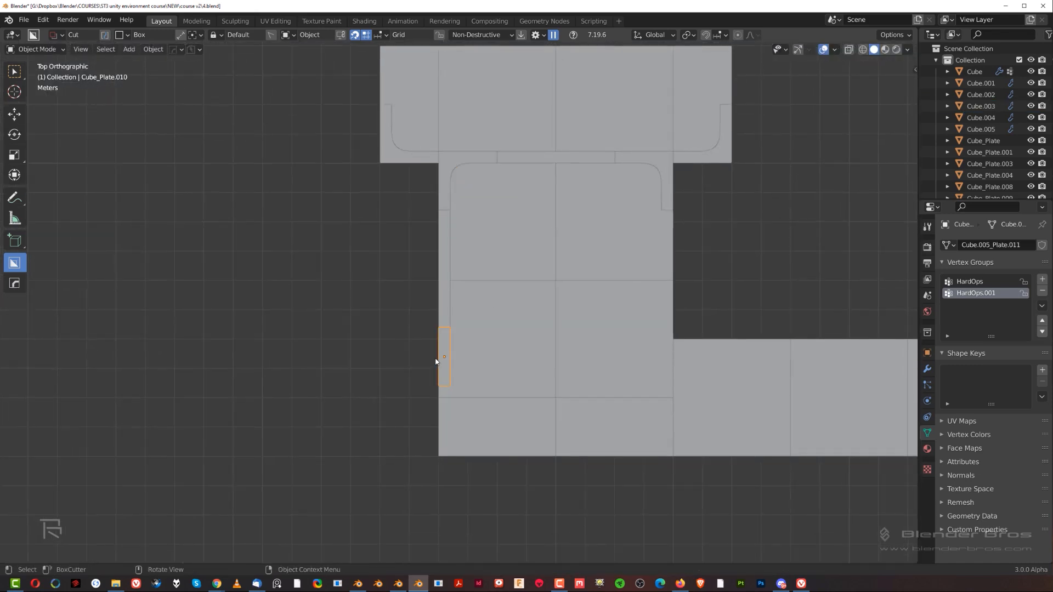
scroll(439, 365, "down", 6)
middle_click_drag(454, 348, 456, 314, "shift")
scroll(458, 281, "up", 1)
scroll(459, 278, "up", 2)
middle_click_drag(388, 447, 558, 153, "shift")
scroll(447, 289, "up", 7)
middle_click_drag(366, 316, 825, 418, "shift")
left_click(444, 320)
scroll(457, 335, "up", 2)
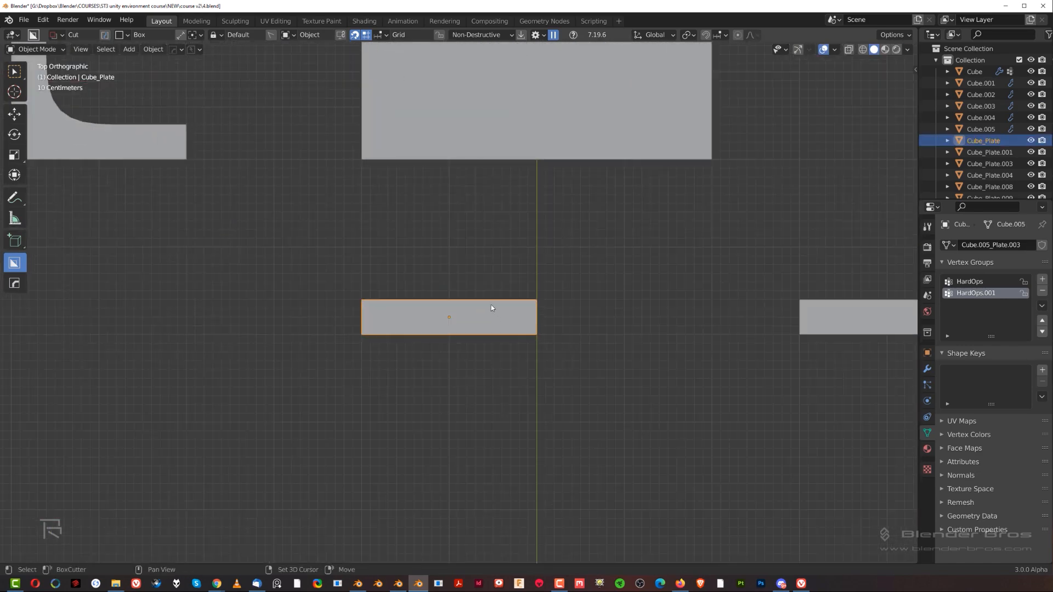
key("shift+d")
left_click(494, 392)
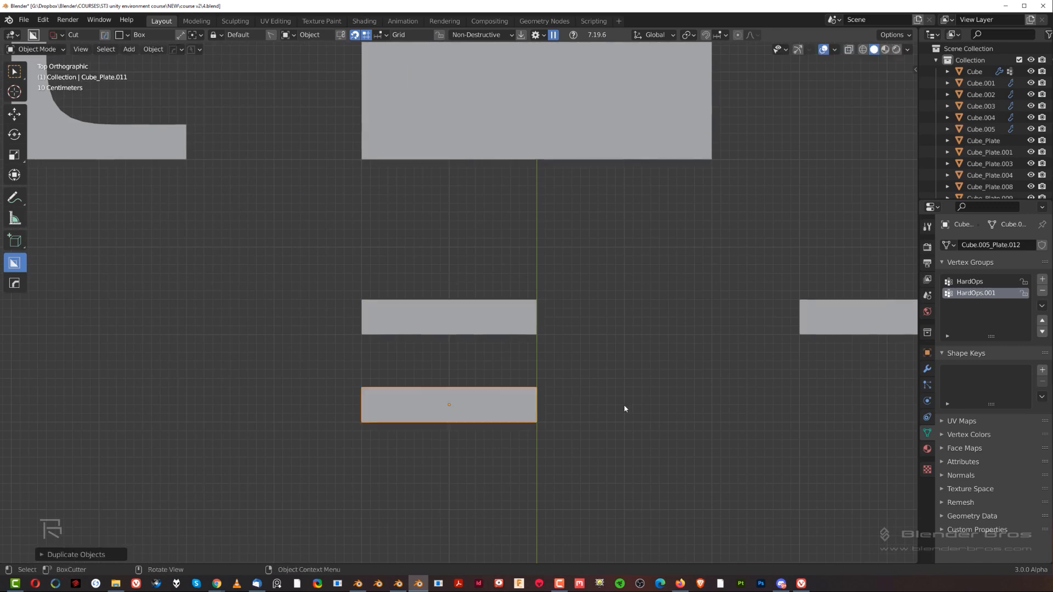
Lengthen the copied half-width panel by moving its end face outward along X with grid snapping.
key("Tab")
middle_click_drag(517, 424, 517, 383)
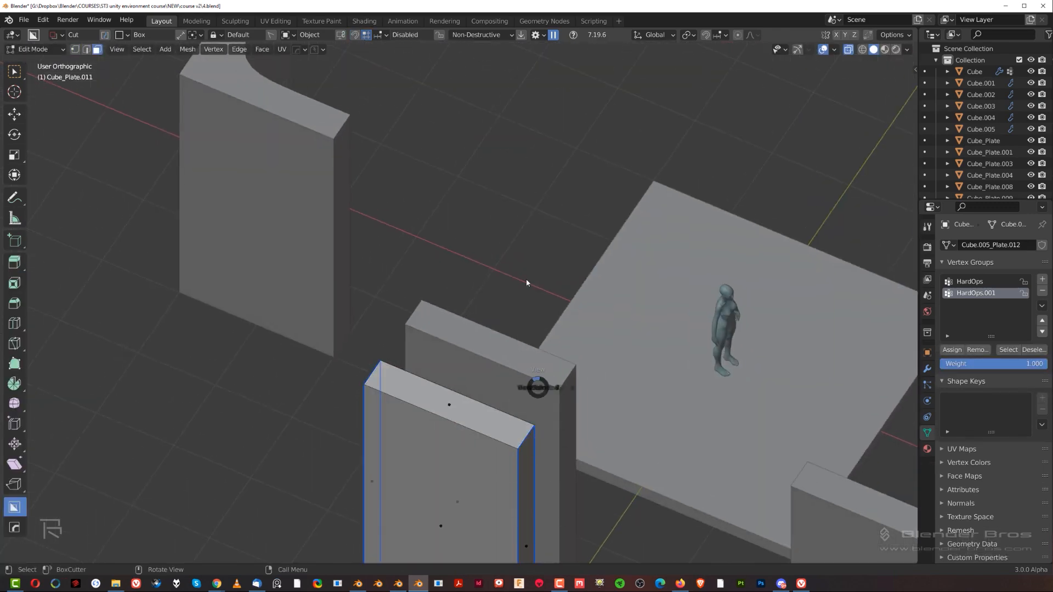
left_click(527, 311)
middle_click_drag(693, 432, 628, 367)
scroll(609, 406, "down", 2)
left_click(550, 428)
key("grave")
left_click(565, 312)
middle_click_drag(563, 445, 482, 348, "shift")
scroll(482, 348, "up", 6)
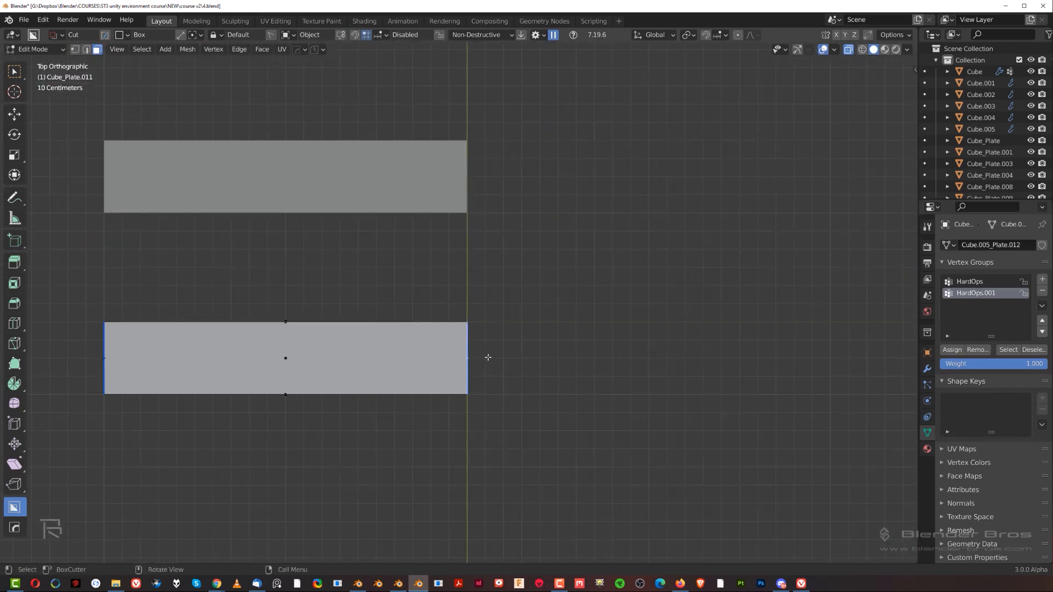
key("g")
key("x")
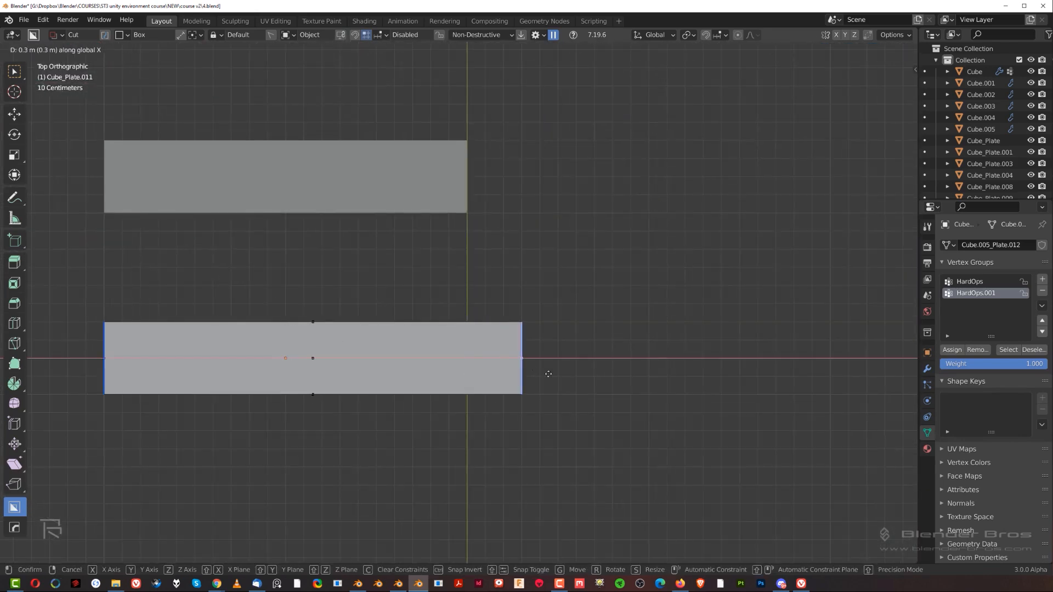
left_click(554, 374, "ctrl")
key("Tab")
Delete the short wall panel that leaves a gap along the room's side edge.
scroll(524, 188, "down", 13)
middle_click_drag(516, 251, 483, 305, "shift")
middle_click_drag(679, 137, 536, 283, "shift")
scroll(536, 283, "down", 2)
key("x")
left_click(552, 223)
Duplicate the lengthened wall panel from the kit and place the copy by the room's side edge.
left_click(354, 440)
middle_click_drag(354, 440, 298, 417, "shift")
key("shift+d")
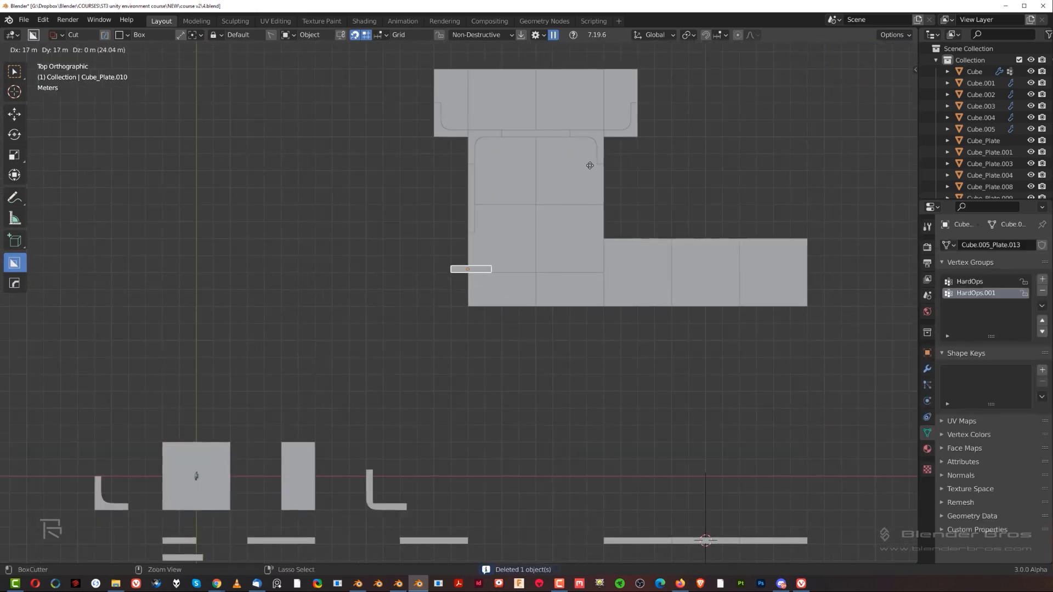
left_click(548, 236)
Rotate the lengthened panel copy 90° and fit it flush to the floor's side edge, continuing the solid side wall.
scroll(548, 235, "up", 7)
scroll(504, 339, "up", 1, "shift")
key("r")
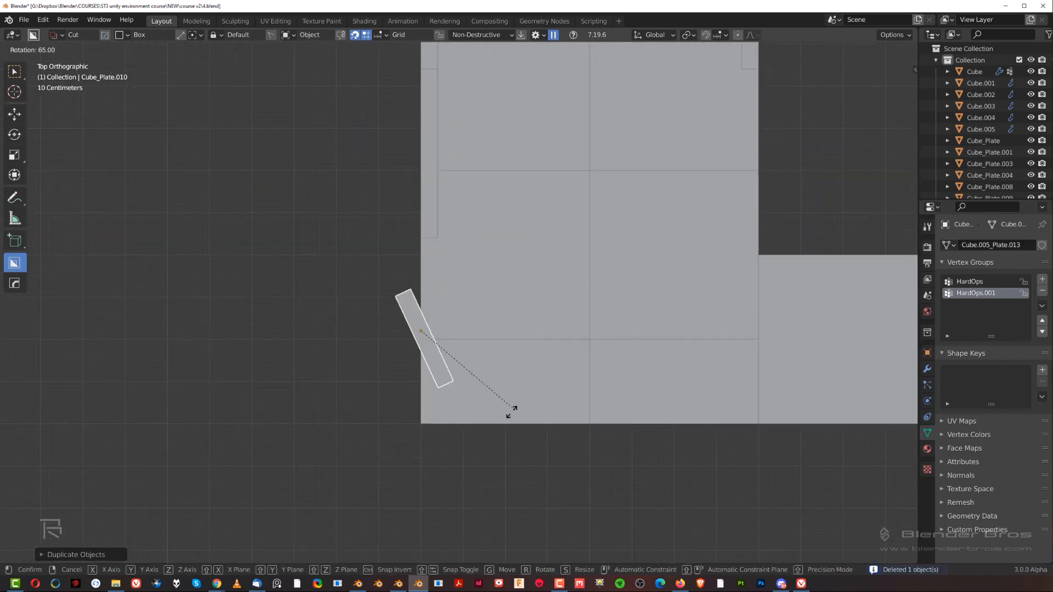
left_click(463, 435)
key("g")
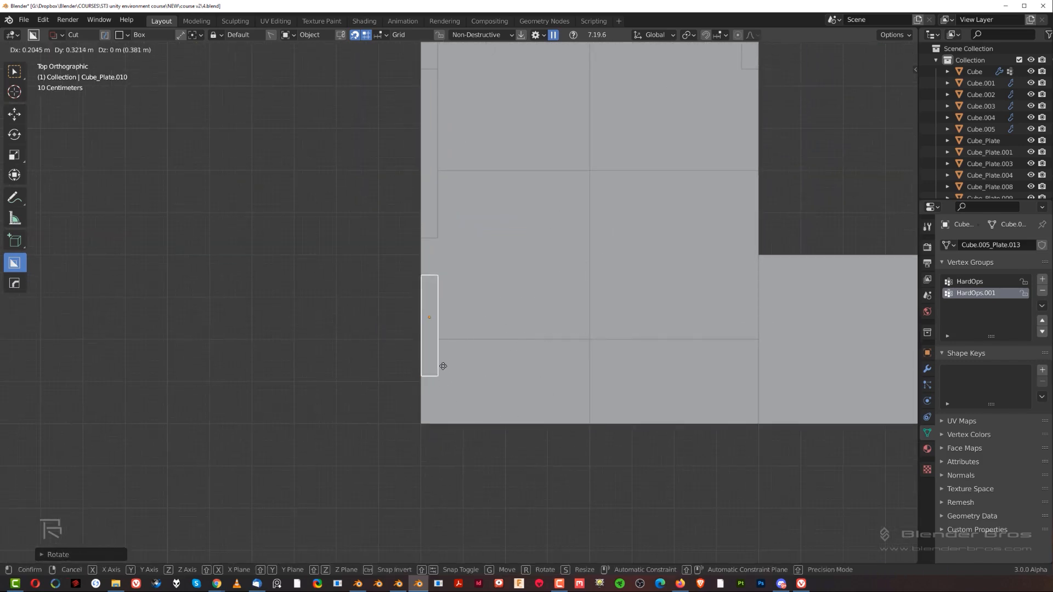
left_click(444, 335)
scroll(455, 312, "down", 5)
Duplicate the room's inner corner wall, rotate the copy 90° and fit it into the floor's front corner below the side wall.
left_click(450, 176)
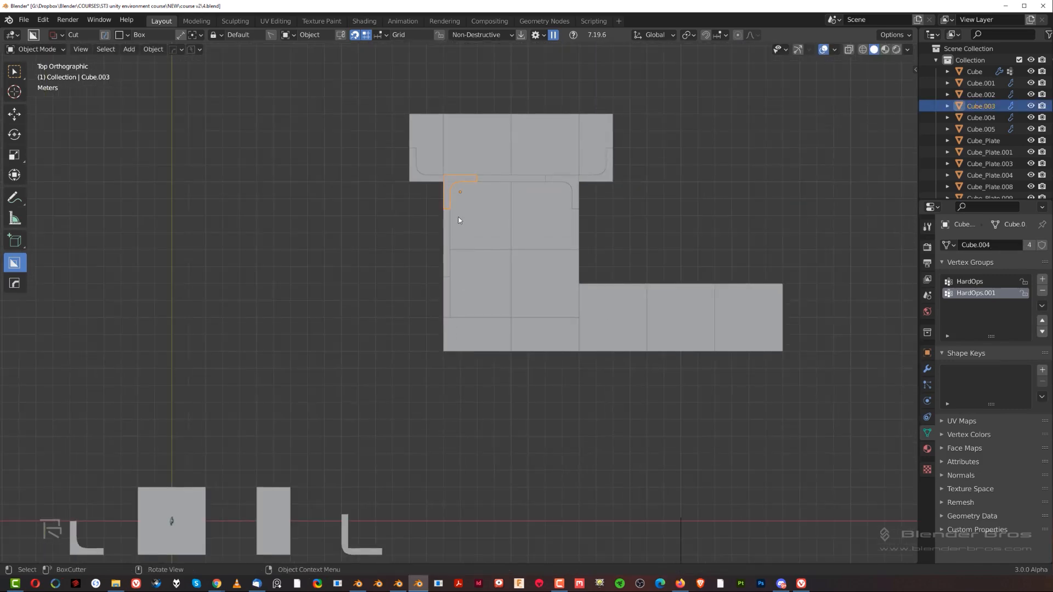
key("shift+d")
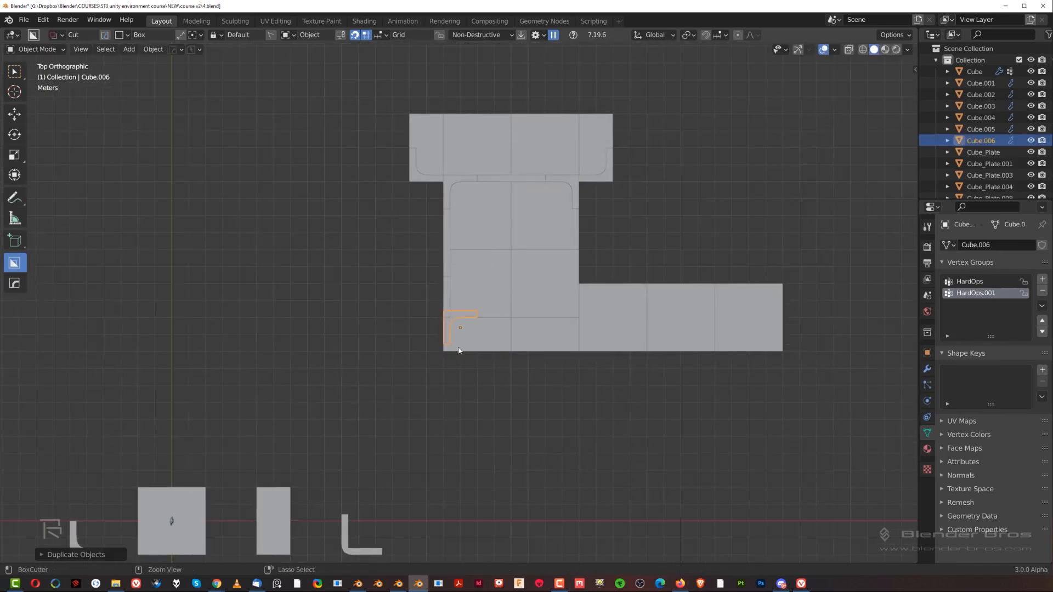
scroll(458, 348, "up", 5)
key("g")
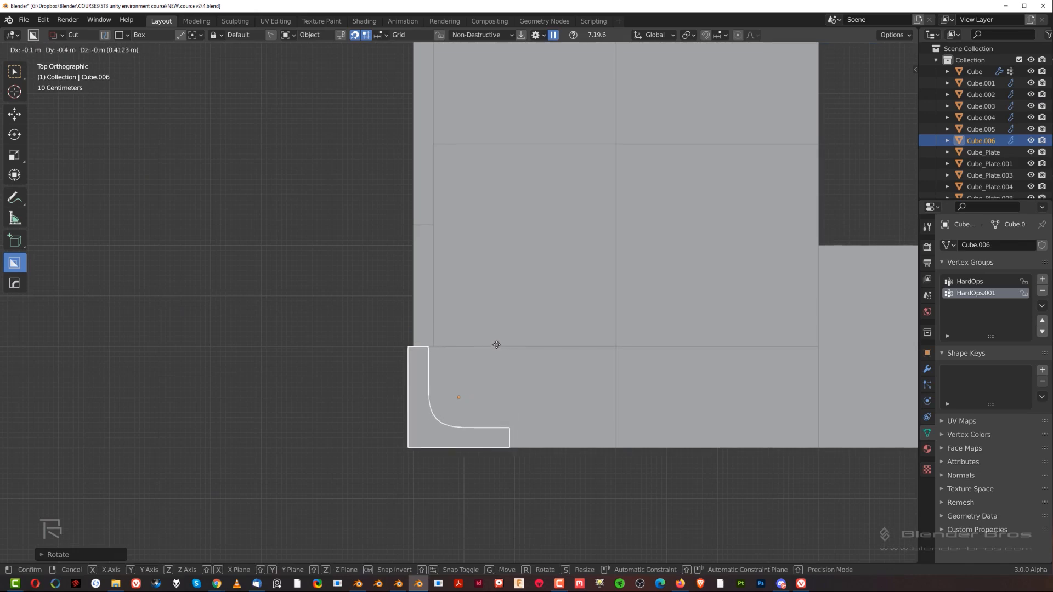
left_click(501, 345)
scroll(494, 347, "down", 5)
Select the wide three-part window wall together with its parent empty and duplicate the whole assembly in place.
middle_click_drag(495, 346, 557, 372)
left_click(610, 435)
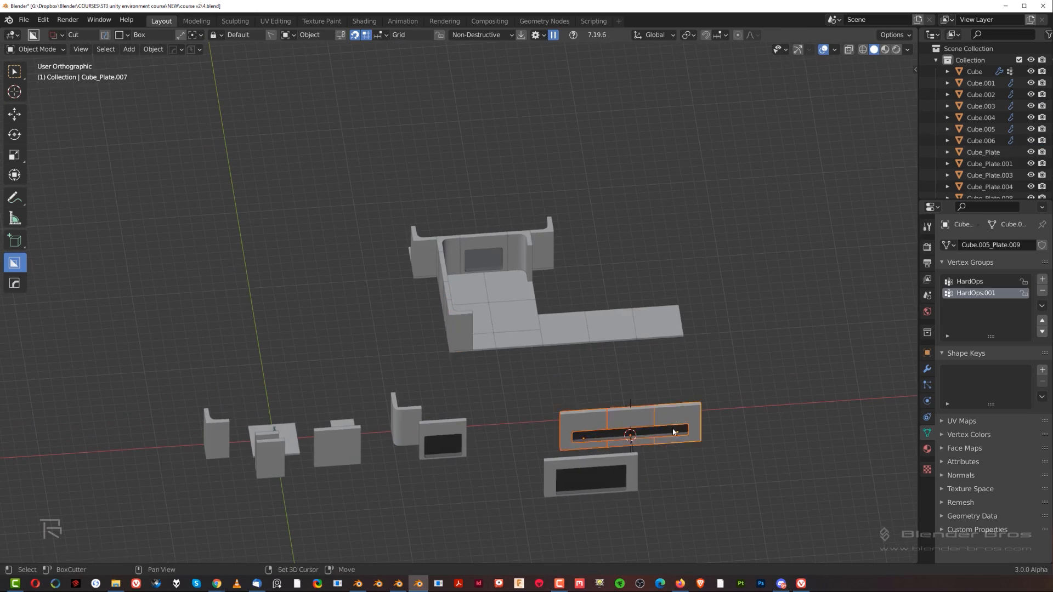
key("g")
right_click(688, 394)
left_click(632, 400)
middle_click_drag(670, 410, 455, 305)
key("shift+g")
left_click(695, 400)
key("shift+d")
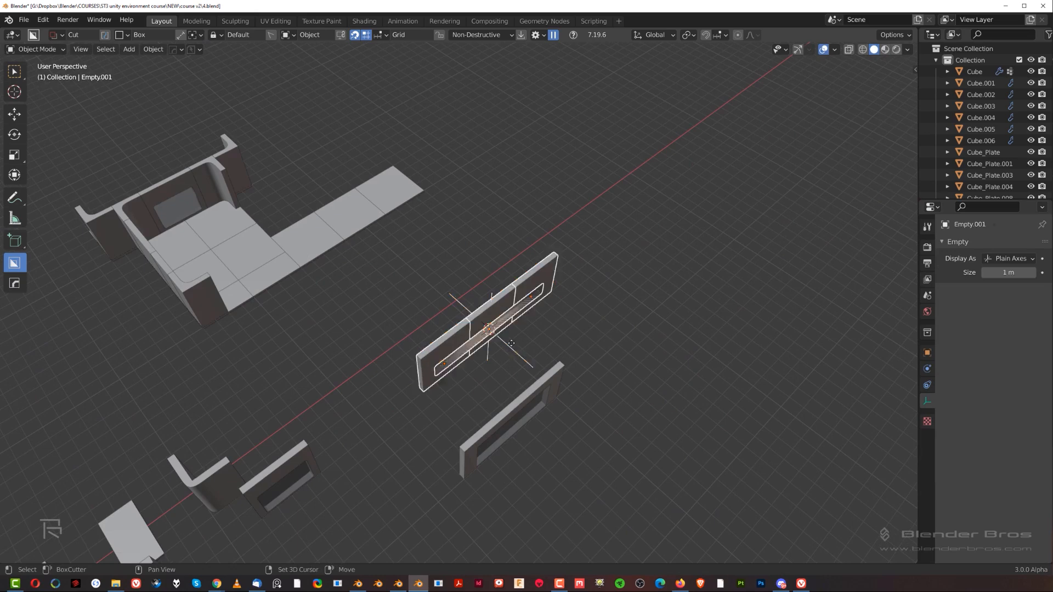
right_click(521, 256)
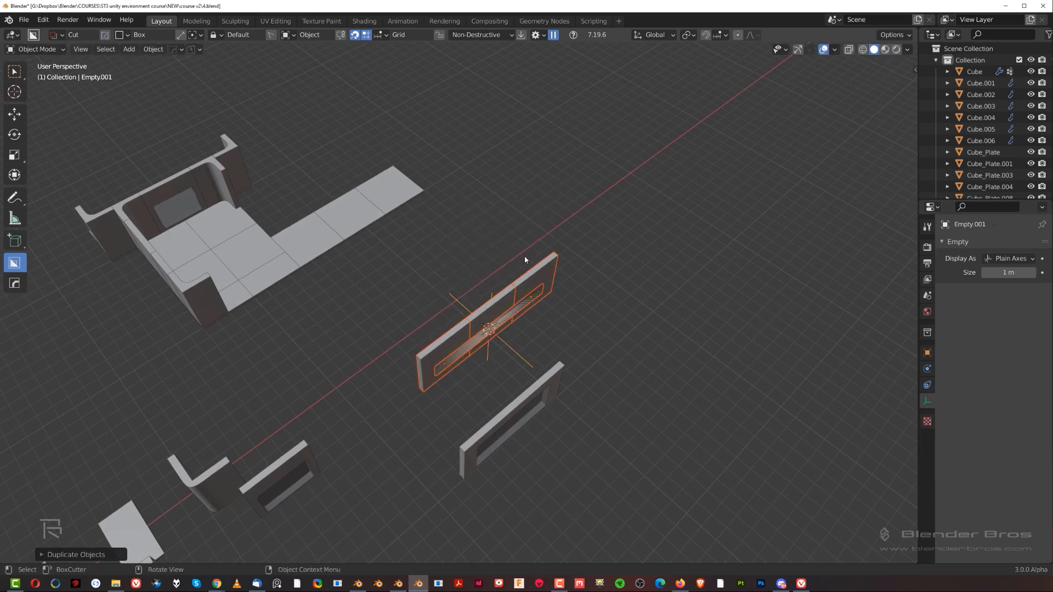
Isolate the duplicated window wall and make its boolean cutters unique with the HardOps Uniquify operation.
key("q")
left_click(551, 292)
key("KP_Divide")
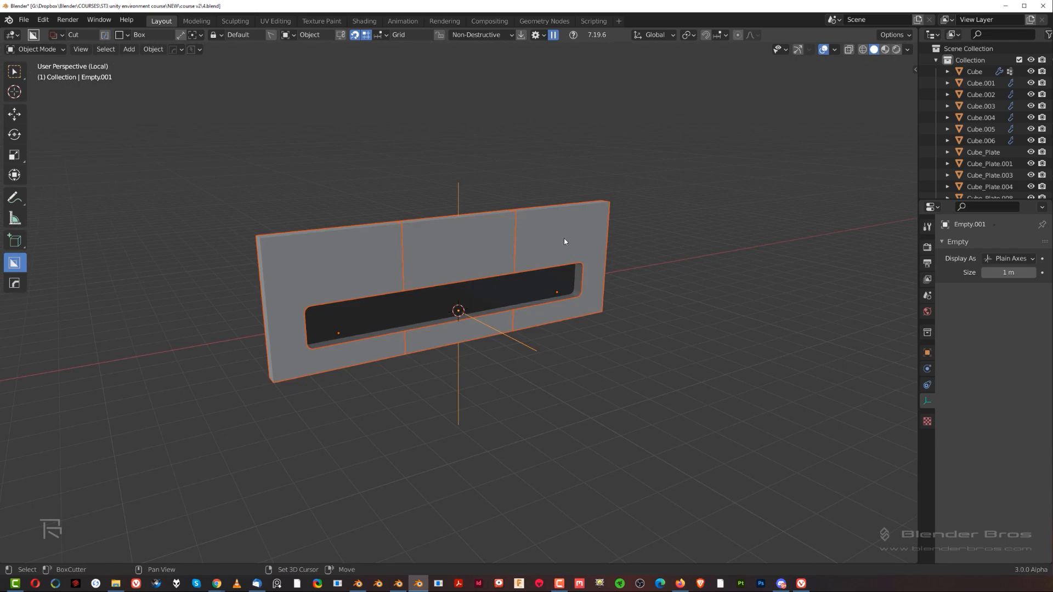
left_click(564, 238, "shift")
key("q")
mouse_move(566, 236)
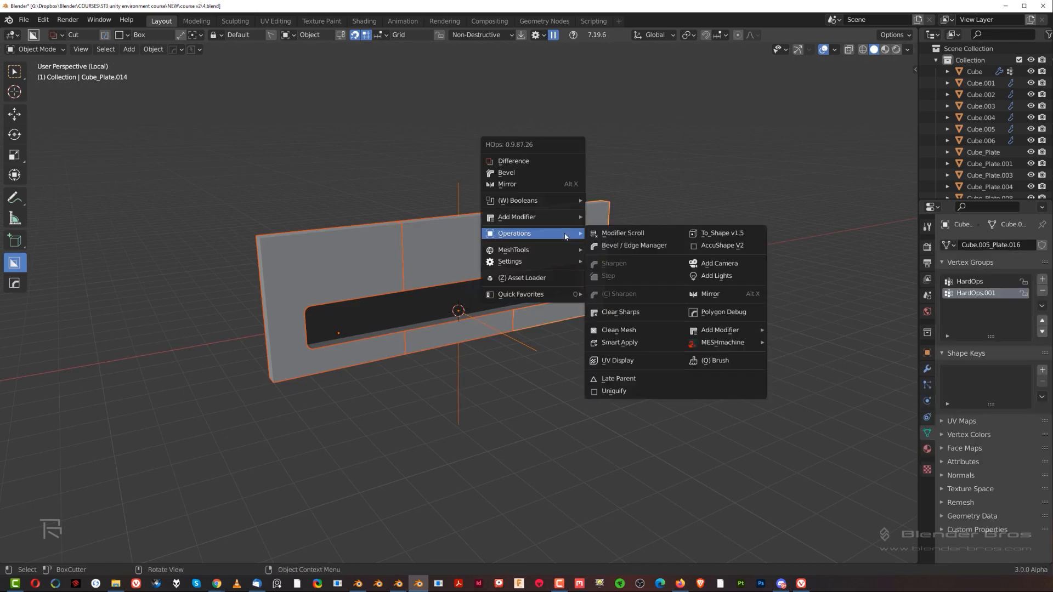
left_click(631, 391)
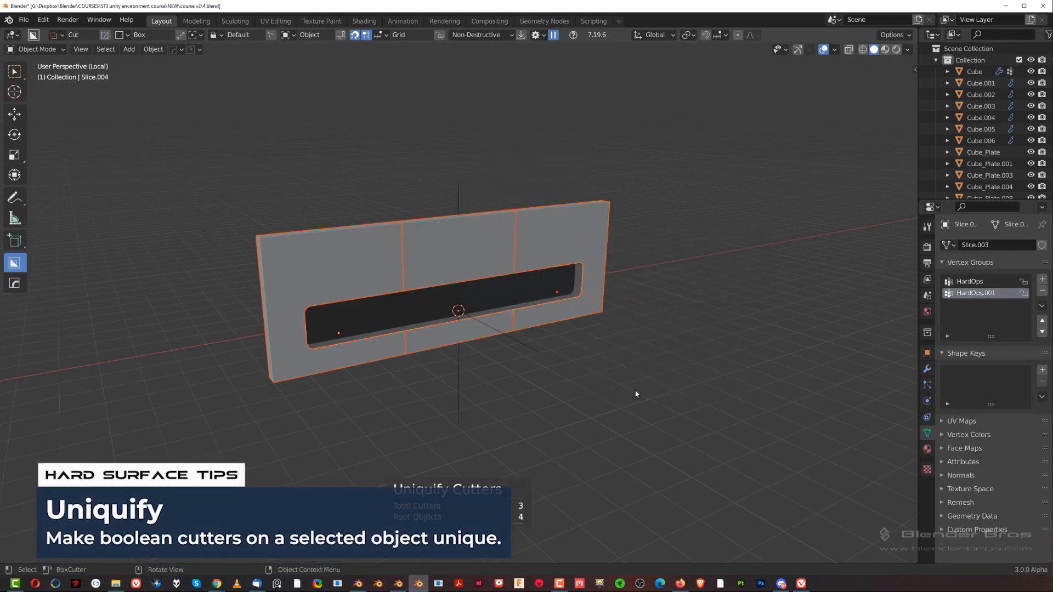
key("g")
right_click(551, 206)
key("slash")
key("slash")
key("slash")
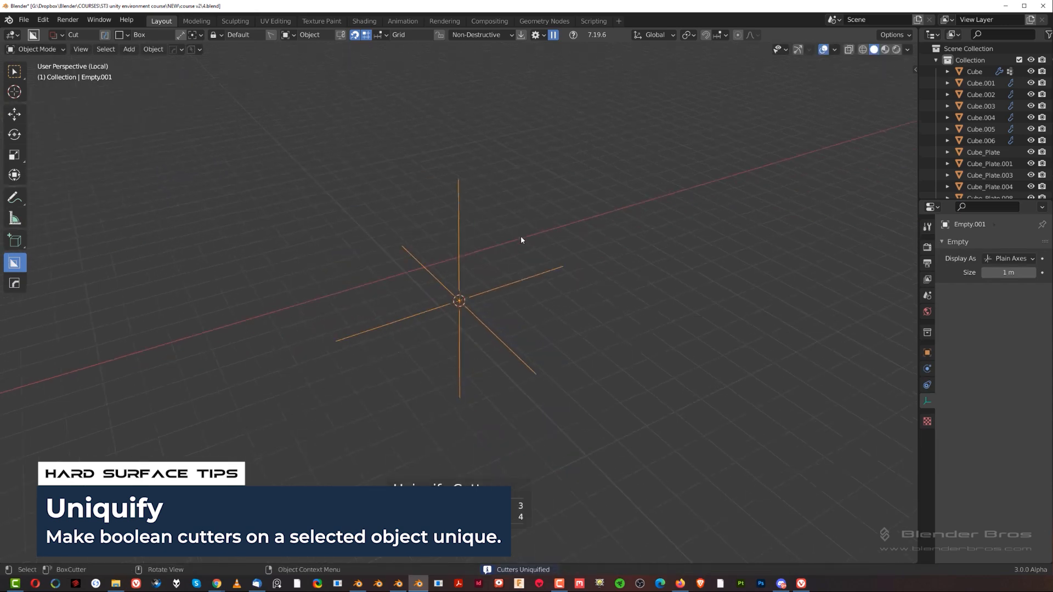
Move the duplicated window wall by its parent empty to the floor's front edge, flush against the front corner wall.
key("grave")
left_click(511, 210)
scroll(515, 322, "down", 5)
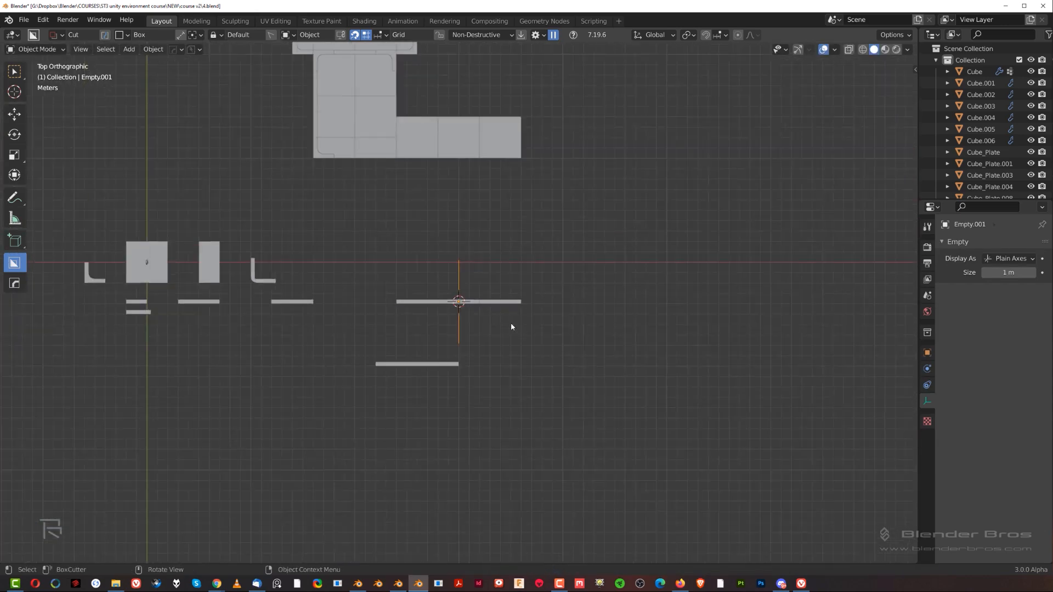
key("g")
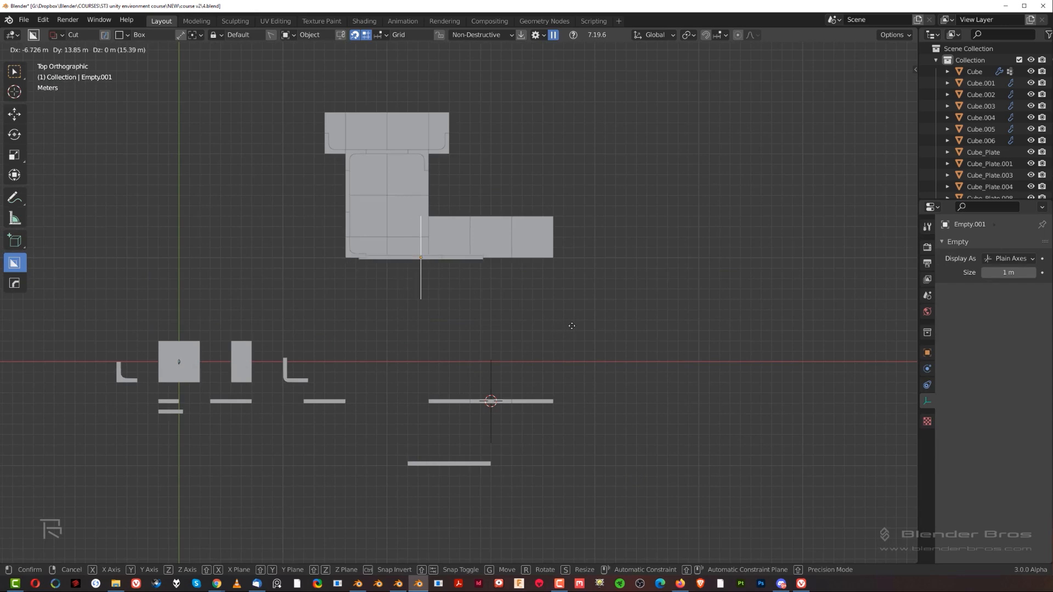
left_click(571, 323)
scroll(548, 329, "up", 2)
middle_click_drag(537, 337, 490, 117)
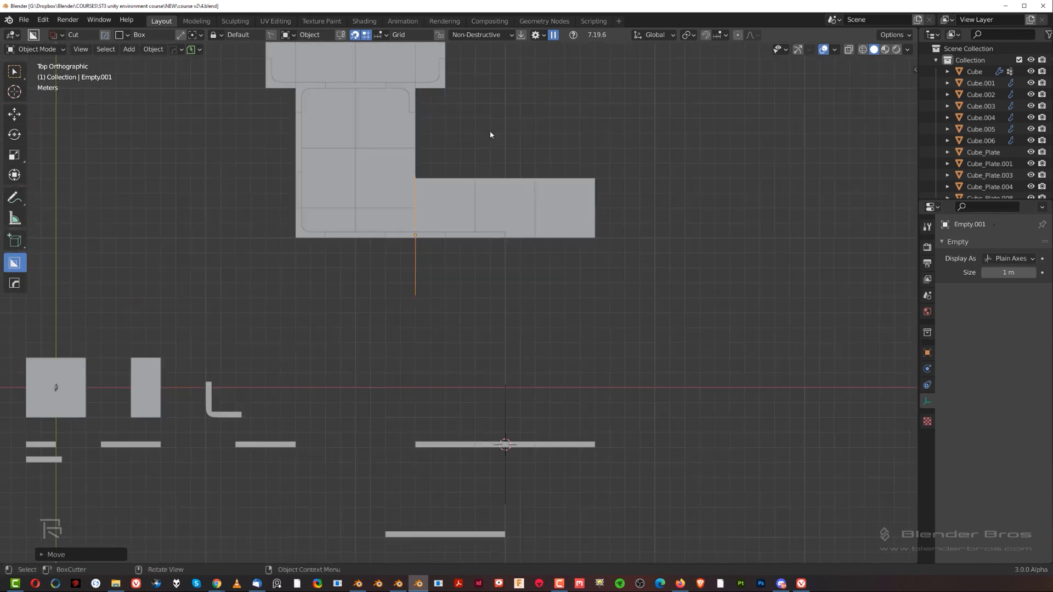
middle_click_drag(474, 200, 459, 346, "shift")
scroll(458, 345, "up", 1)
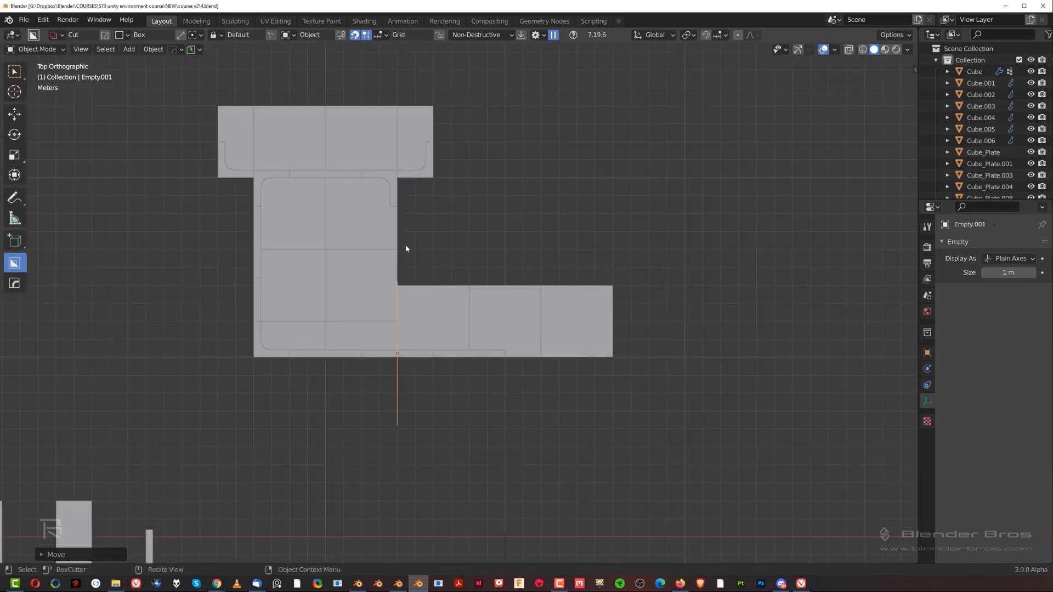
scroll(251, 466, "down", 3)
scroll(248, 472, "up", 2)
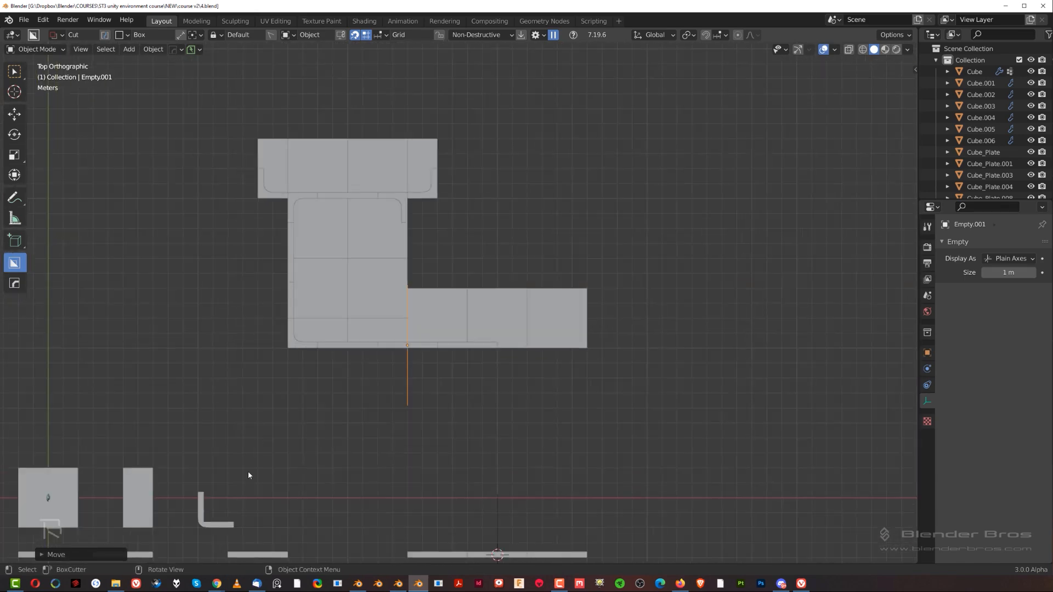
Duplicate the outer corner wall from the kit and fit the copy at the bend where the corridor meets the room.
left_click(206, 526)
scroll(238, 541, "up", 1)
key("shift+d")
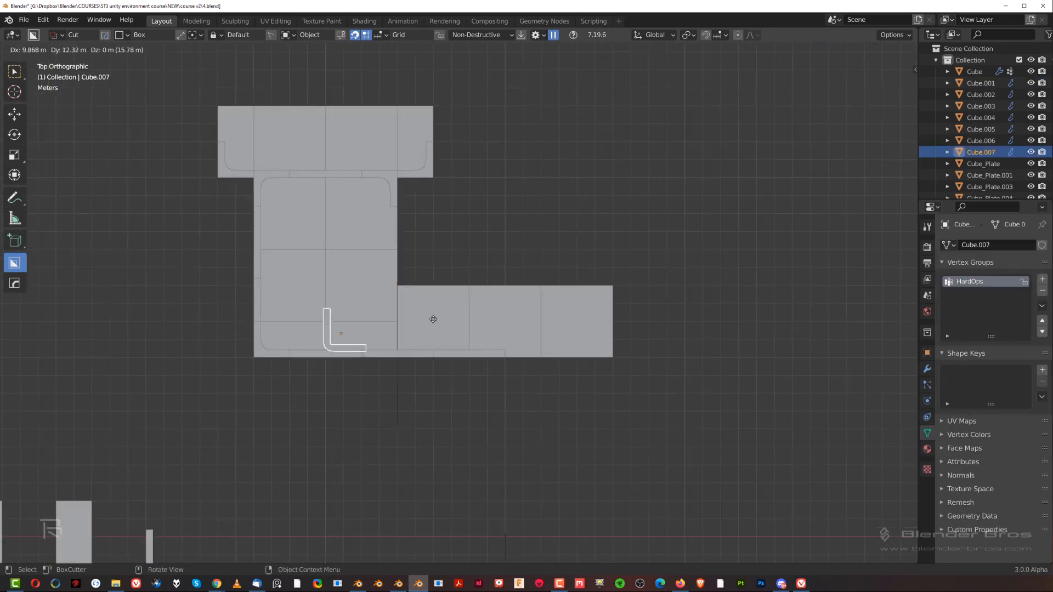
scroll(469, 278, "up", 6)
scroll(523, 370, "down", 2)
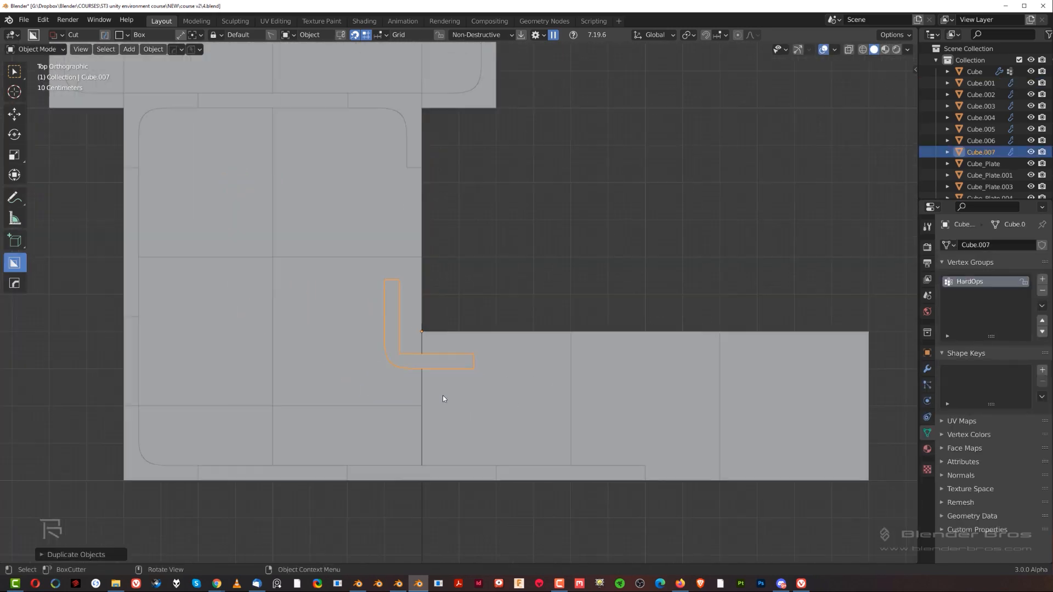
left_click(453, 351)
key("shift+d")
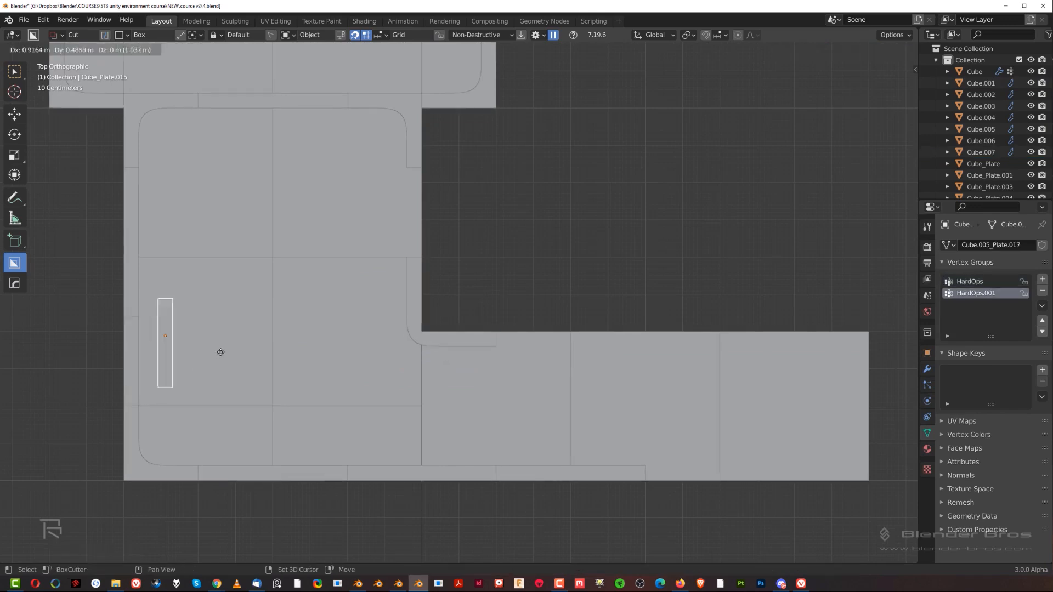
right_click(254, 336)
key("x")
left_click(255, 335)
left_click(144, 367)
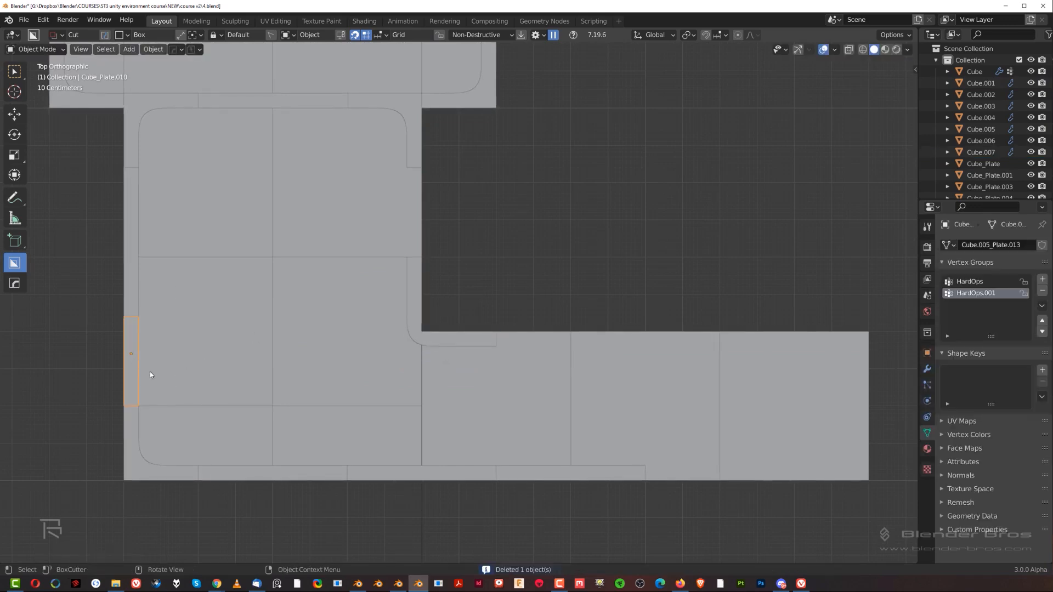
key("shift+d")
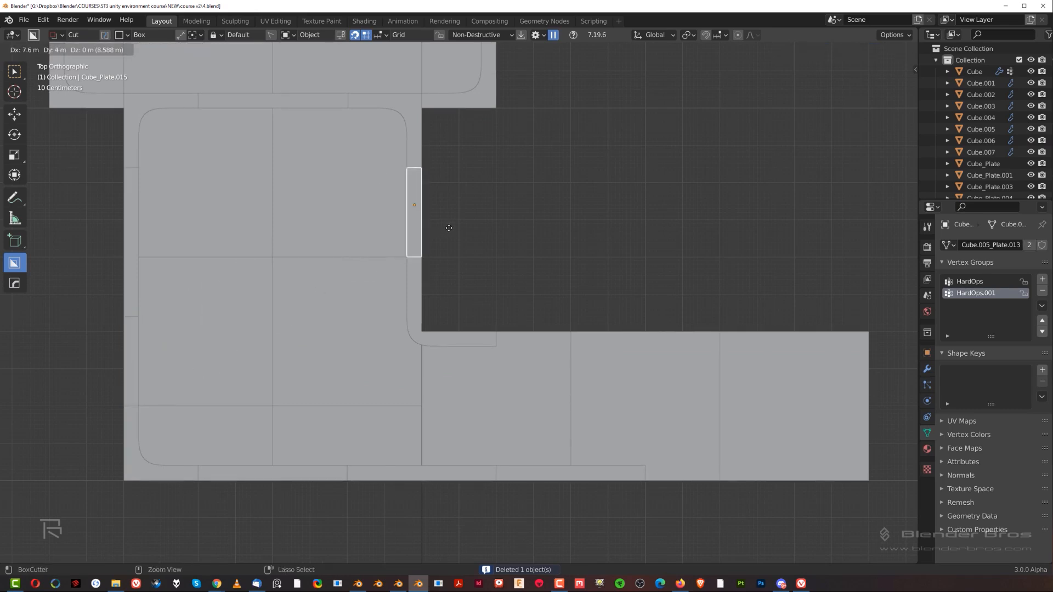
left_click(443, 231)
scroll(437, 237, "down", 3)
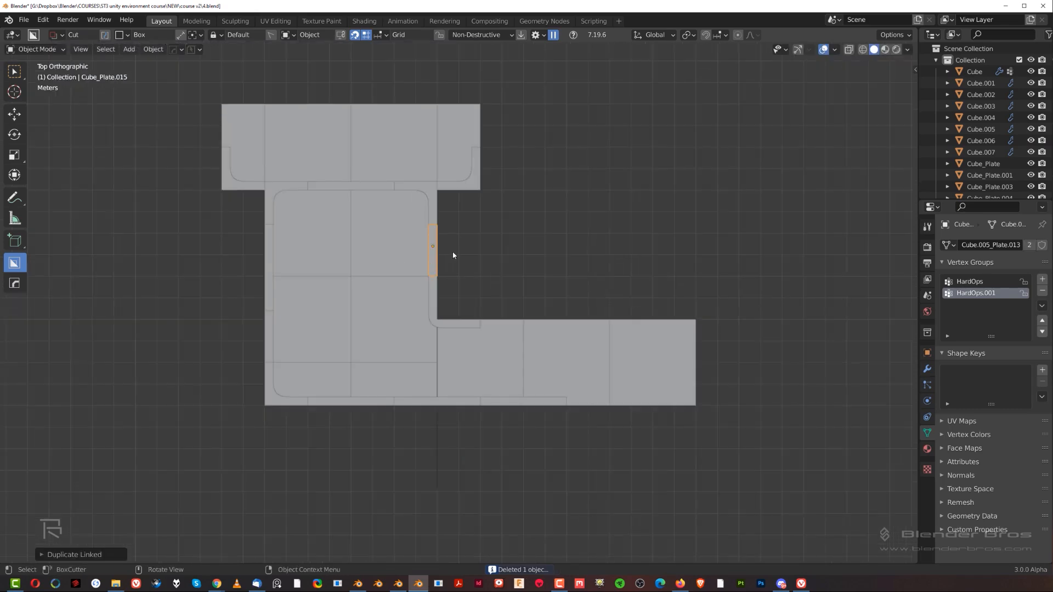
key("Delete")
Delete the short filler wall in the gap on the room's outer side, opposite the corridor.
key("Home")
left_click(409, 219)
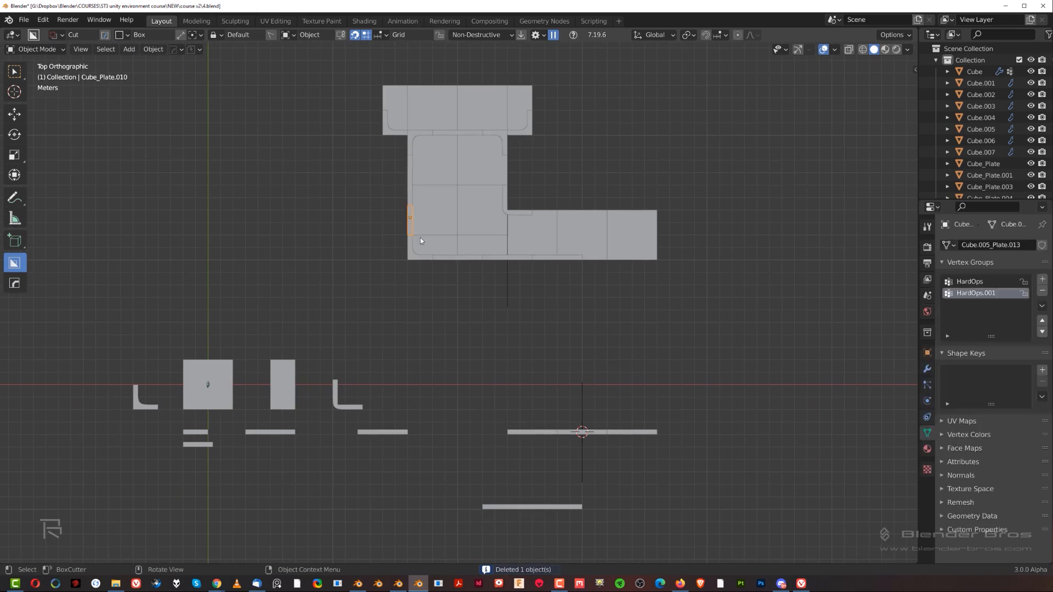
key("Delete")
Apply the scale of the longer of the two short wall pieces in the kit.
middle_click_drag(271, 416, 386, 325, "shift")
scroll(386, 324, "up", 3)
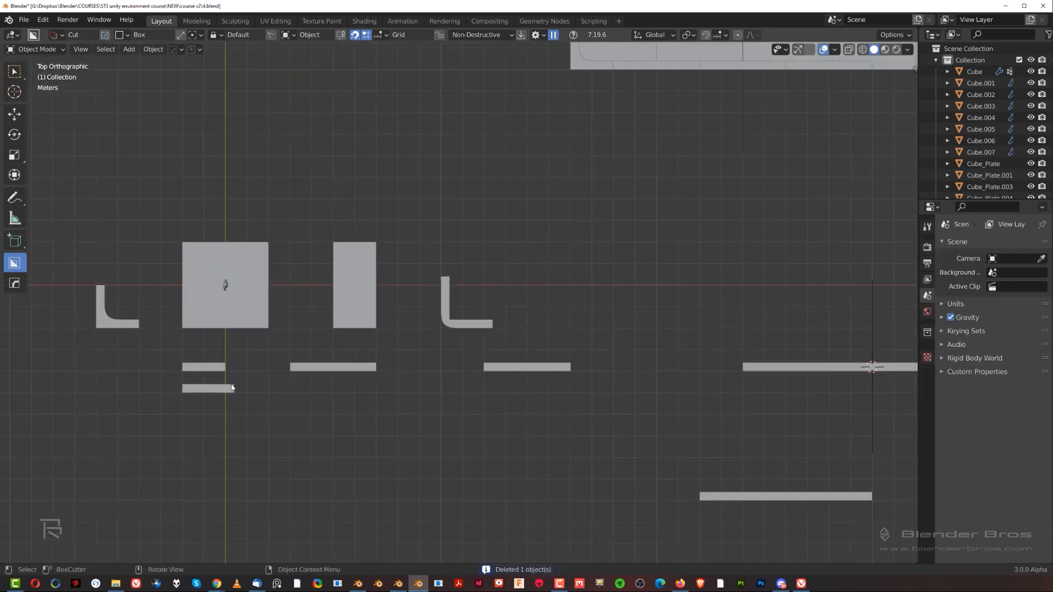
left_click(227, 389)
key("ctrl+a")
left_click(243, 391)
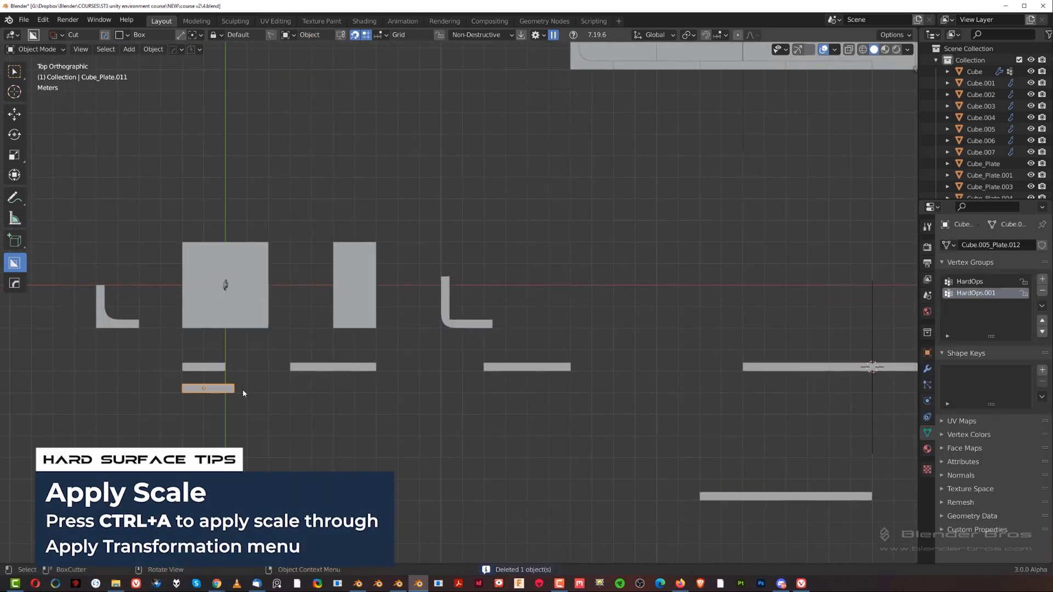
Duplicate the longer short kit wall, rotate the copy a quarter turn and fit it flush in the gap on the room's outer side.
scroll(234, 385, "down", 2)
middle_click_drag(236, 387, 301, 418, "shift")
key("shift+d")
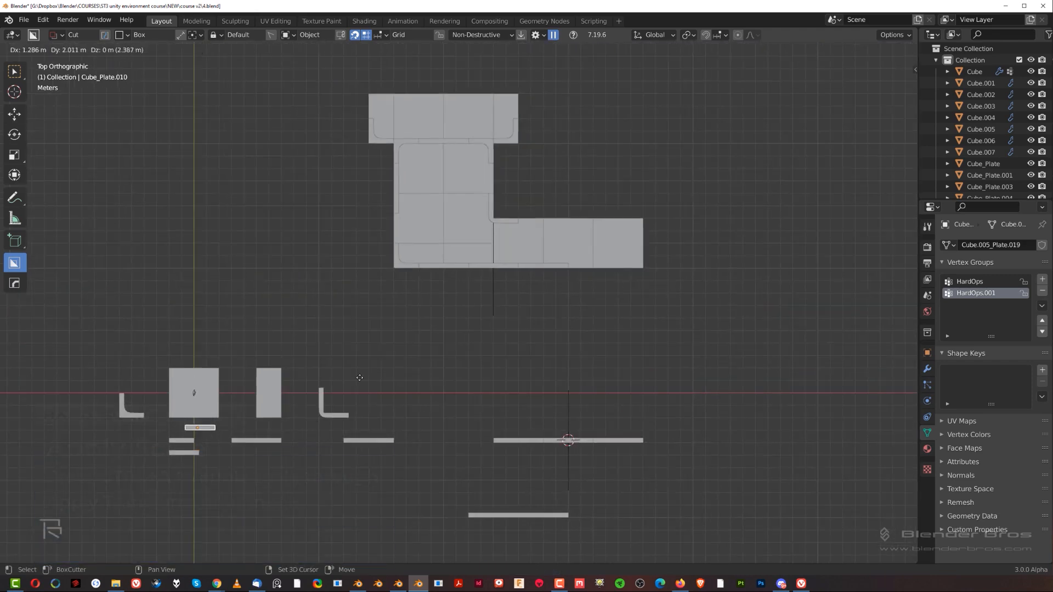
left_click(526, 219)
scroll(431, 243, "up", 7)
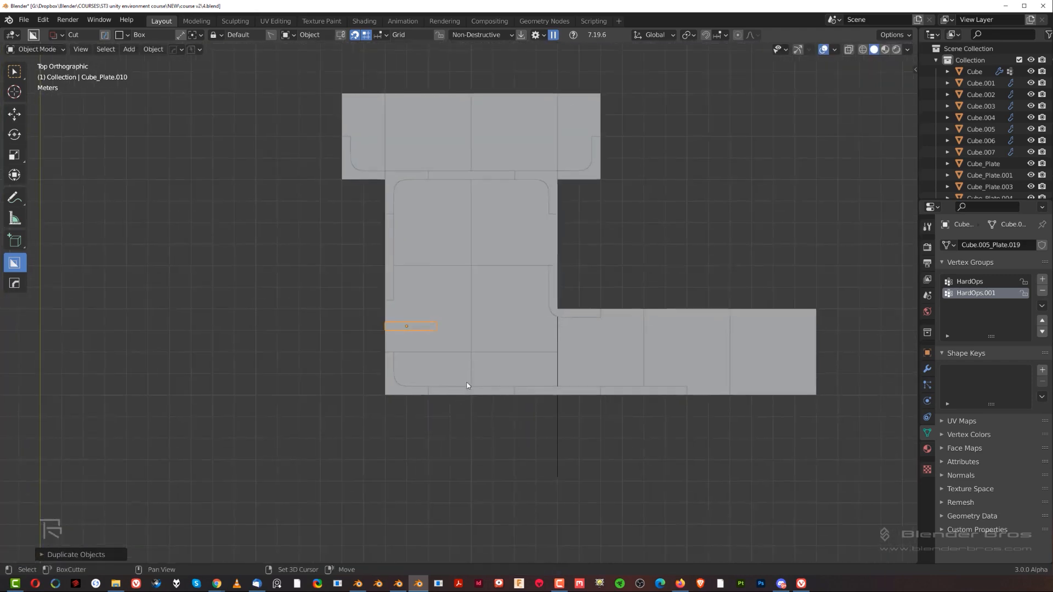
key("r")
left_click(405, 451)
key("g")
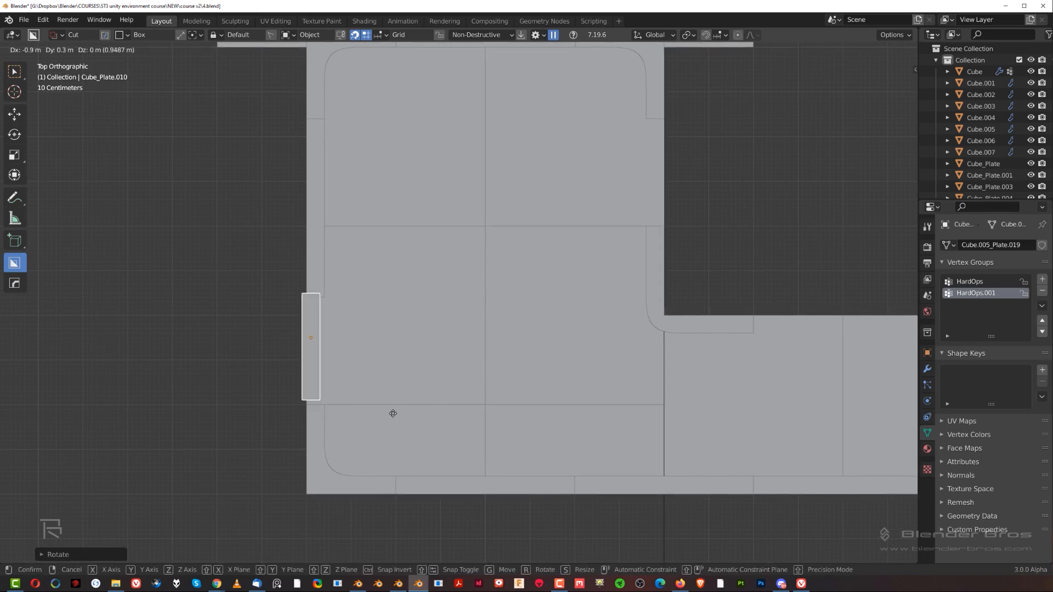
left_click(395, 416)
scroll(397, 405, "down", 2)
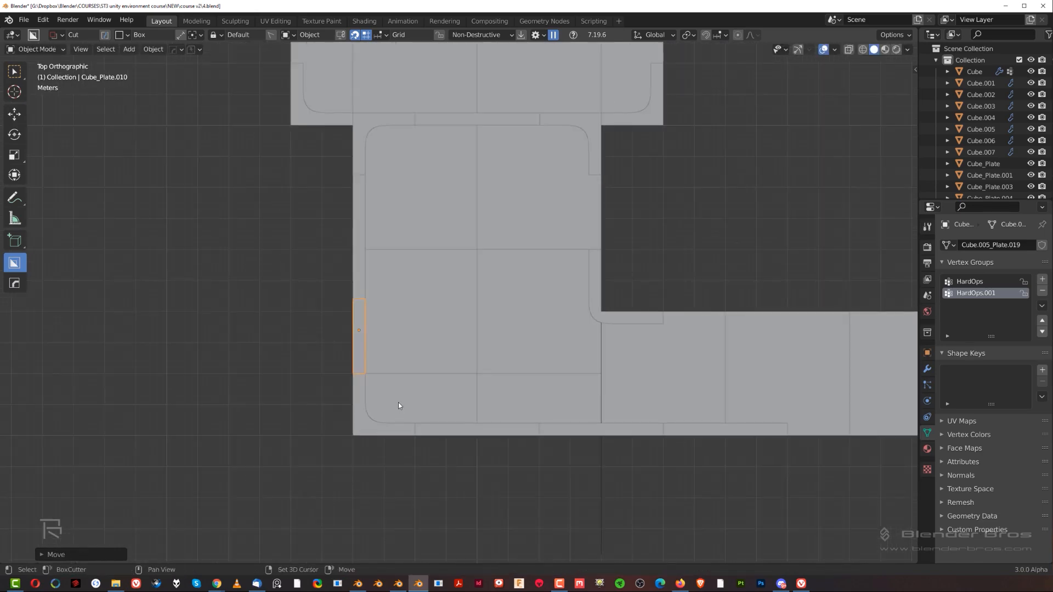
Make a linked duplicate of the filler wall and fit it flush in the gap on the opposite side of the room.
key("alt+d")
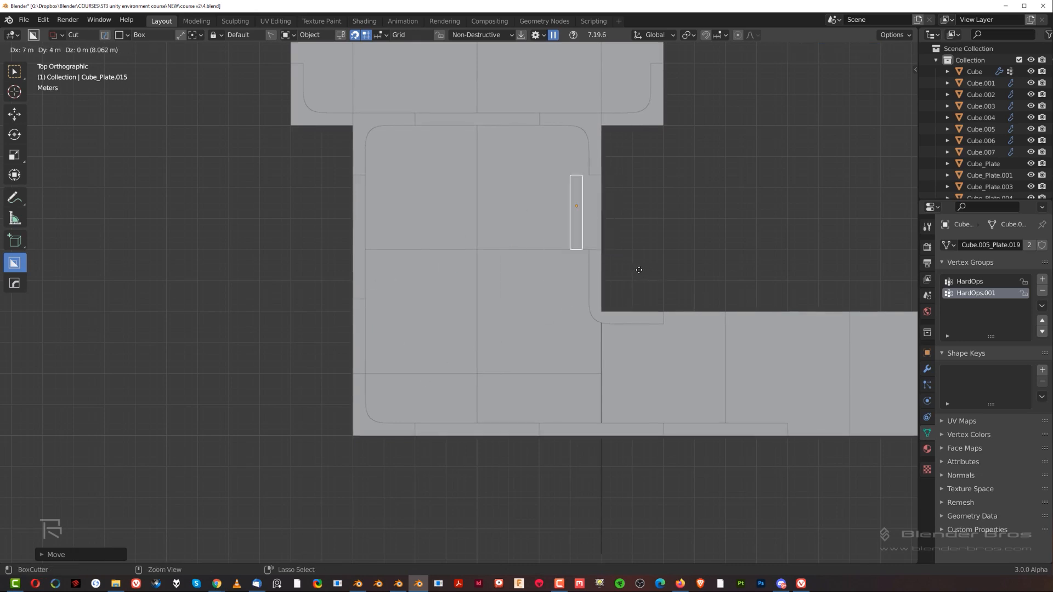
scroll(639, 268, "up", 6)
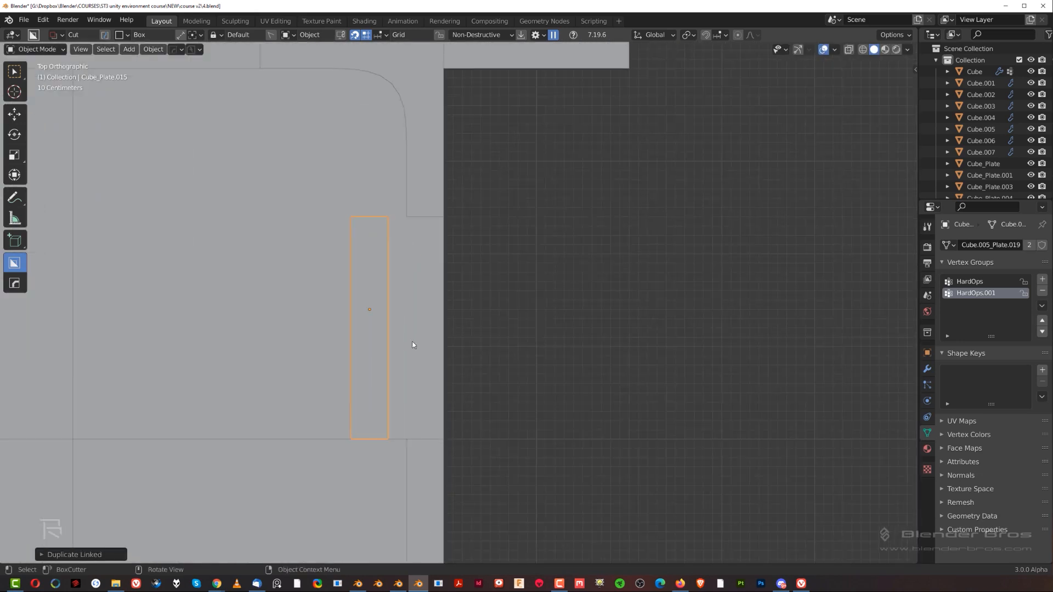
key("alt+d")
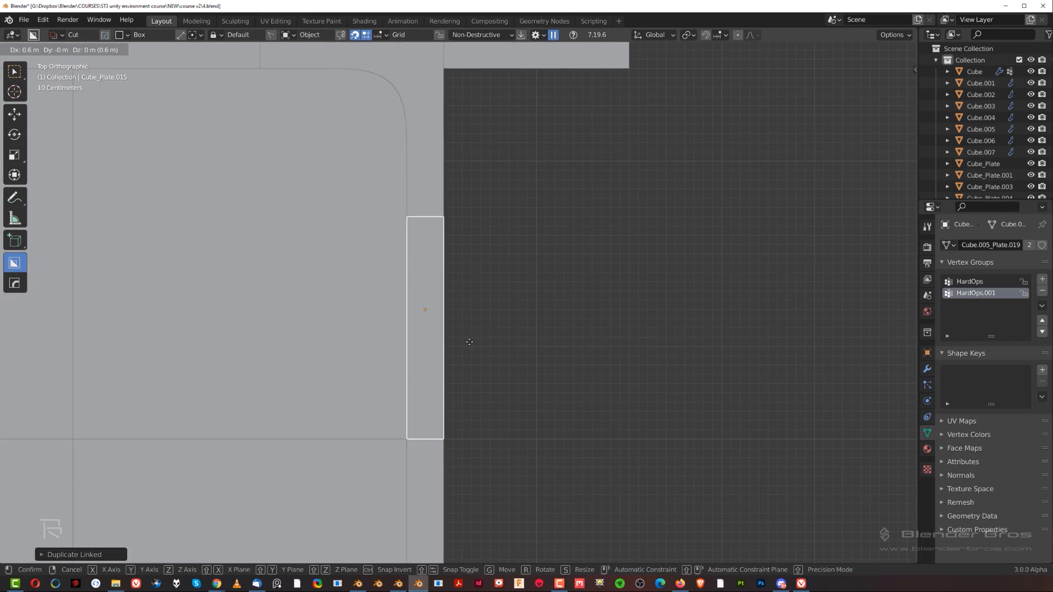
left_click(470, 344)
scroll(471, 353, "down", 3)
scroll(470, 355, "down", 5)
scroll(499, 391, "up", 3)
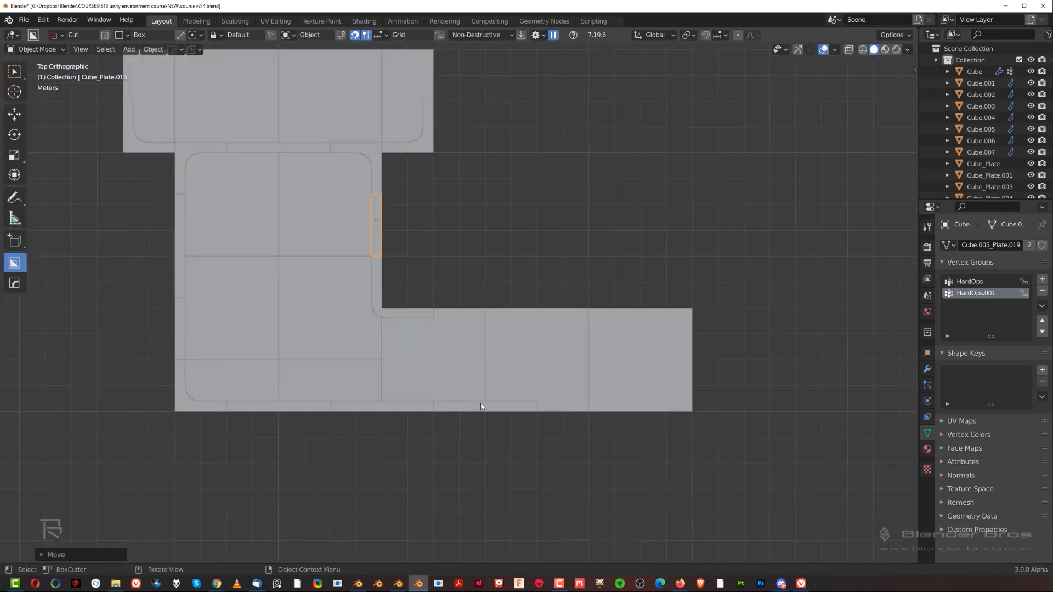
Make a linked duplicate of the room's plain side wall over the corridor and rotate it parallel to the corridor.
scroll(483, 406, "down", 6)
middle_click_drag(491, 410, 341, 402)
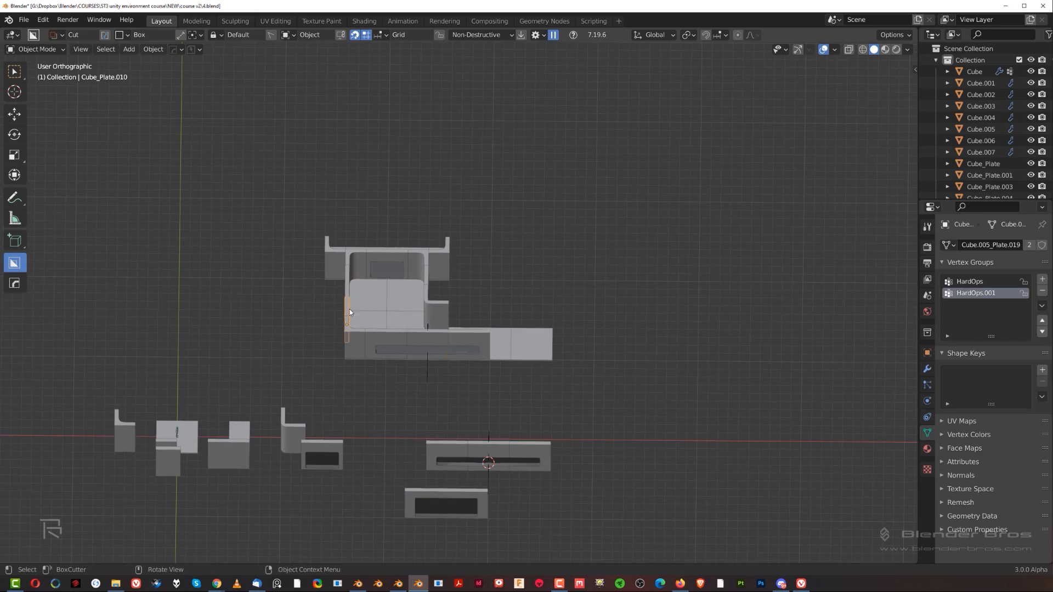
key("KP_7")
scroll(474, 310, "up", 4)
left_click(230, 275)
middle_click_drag(242, 323, 212, 330, "shift")
key("alt+d")
left_click(545, 380)
key("r")
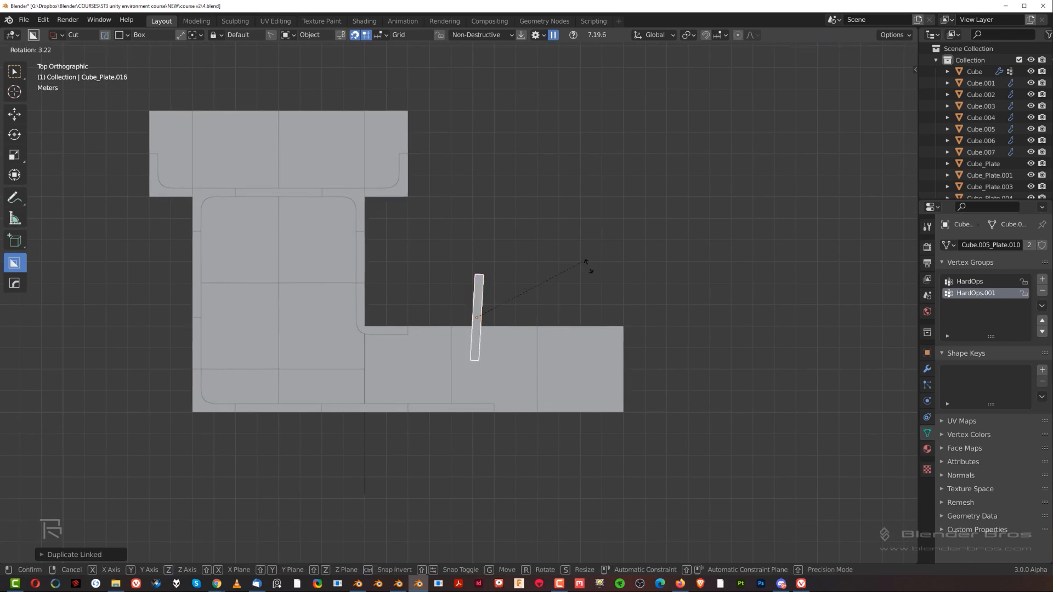
left_click(548, 428)
Move the duplicated plain wall flush with the corridor's inner edge, against the end of the bend's corner wall.
scroll(530, 417, "up", 2)
key("g")
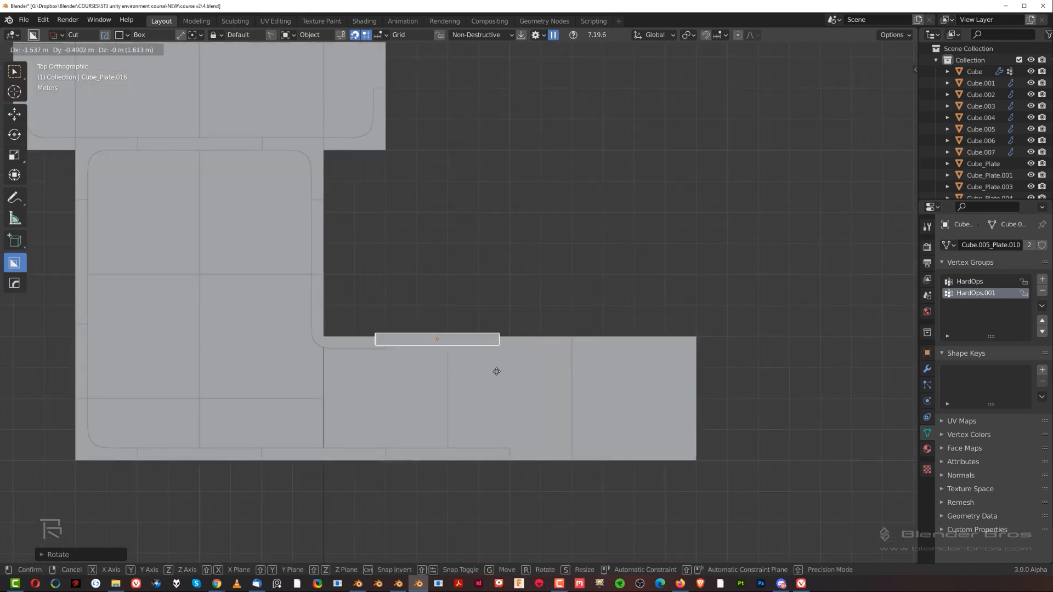
scroll(492, 368, "up", 3)
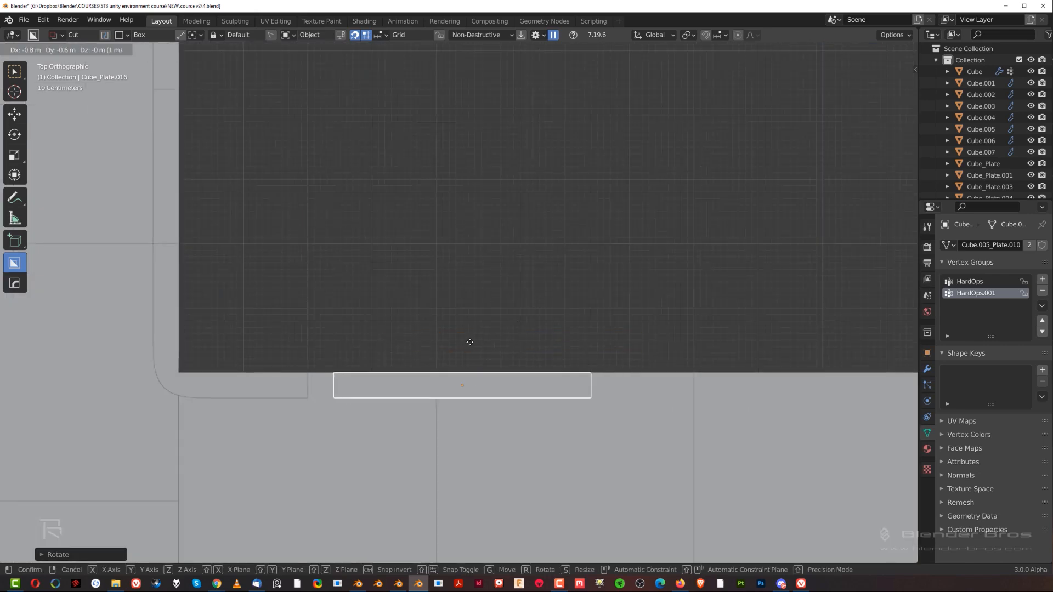
left_click(455, 345)
scroll(461, 355, "down", 5)
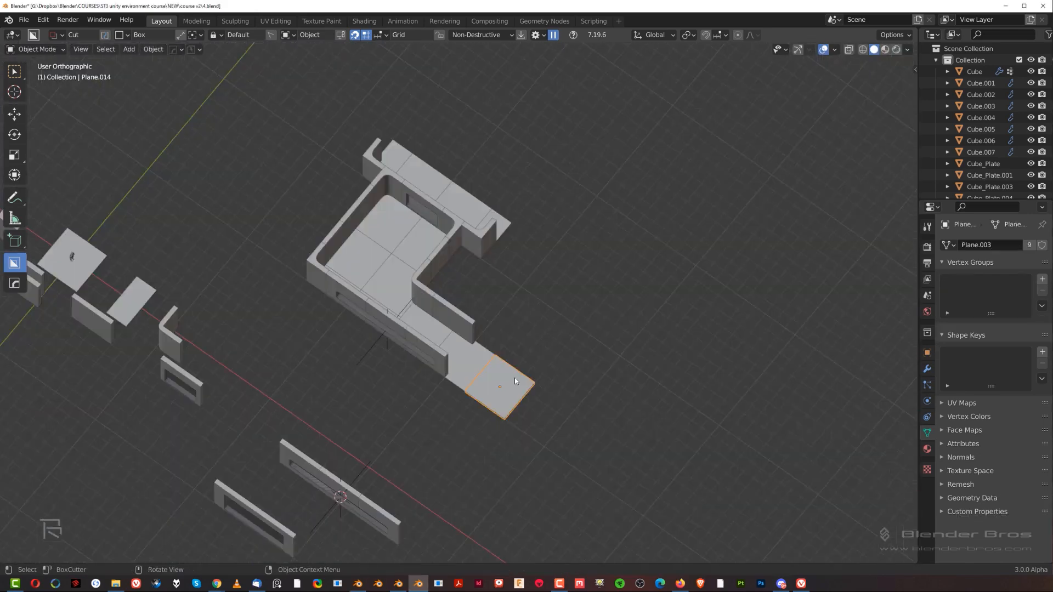
Extend the floor from the corridor's end tile with three linked duplicates along Y, each one tile apart.
middle_click_drag(515, 377, 478, 350, "alt")
key("alt+d")
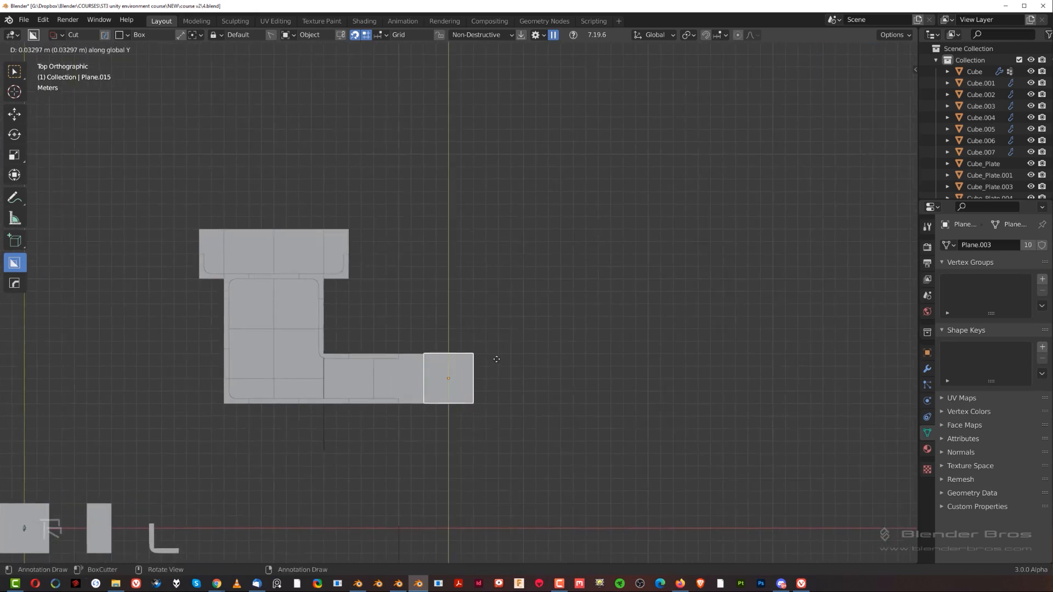
left_click(497, 322)
key("shift+r")
key("shift+r")
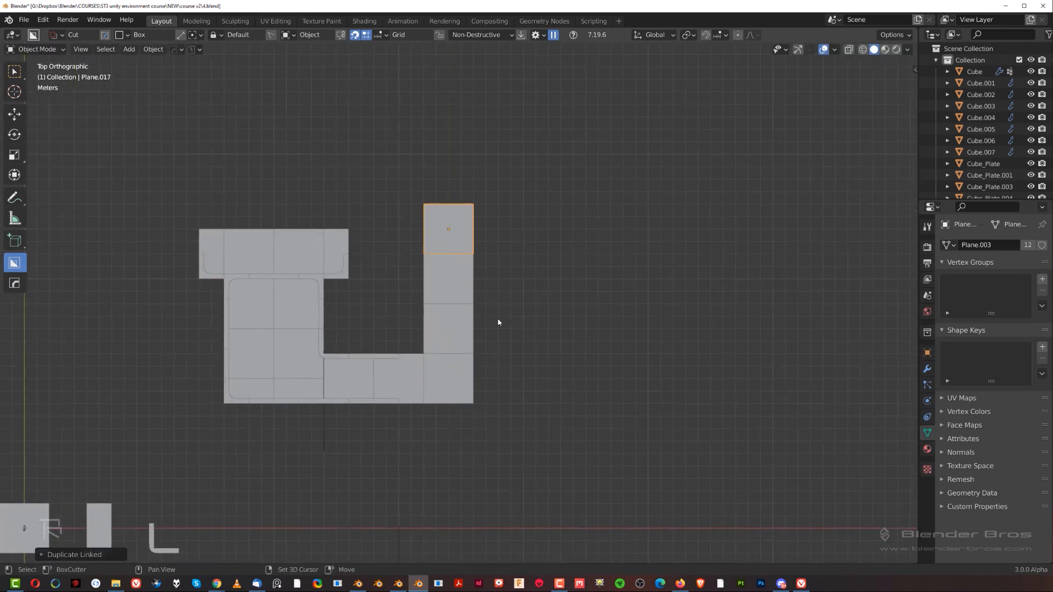
Make a linked duplicate of the room bend's corner wall, rotate it a quarter turn and fit it at the new corridor leg's inner bend.
scroll(455, 381, "up", 2)
left_click(265, 382)
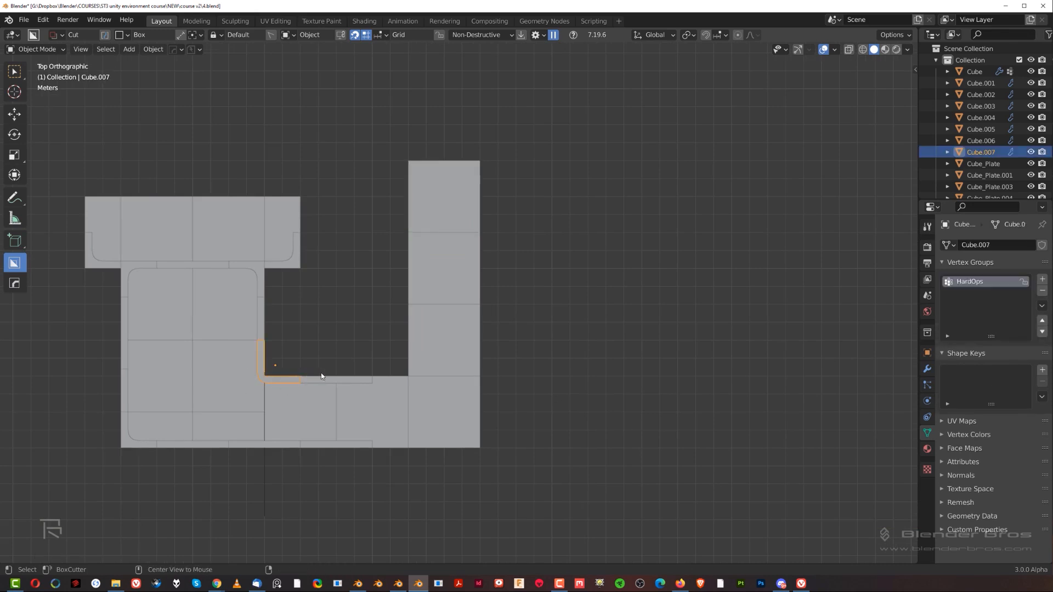
key("alt+d")
left_click(470, 381)
key("r")
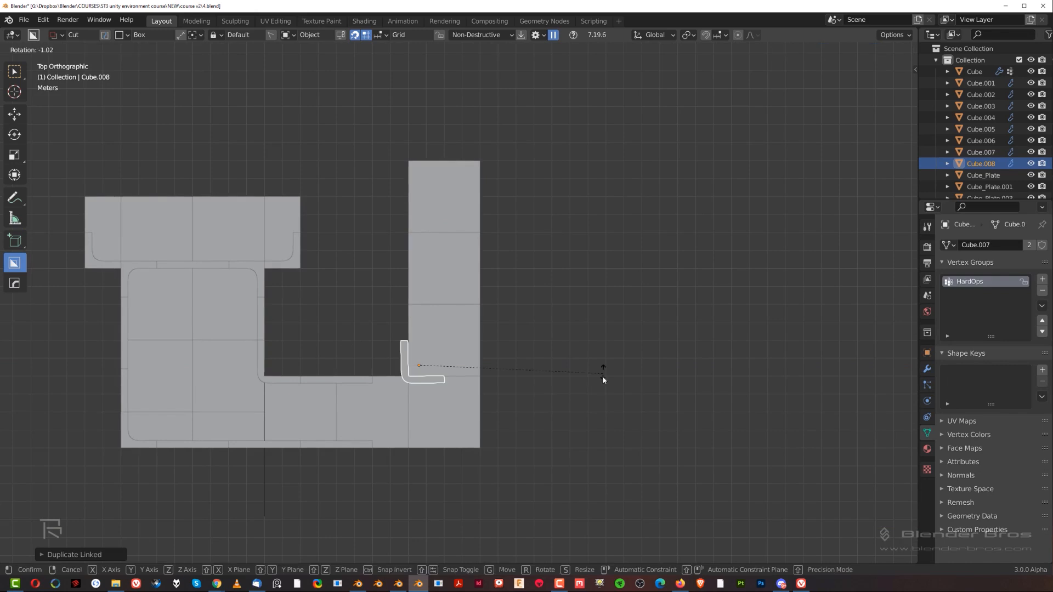
left_click(426, 288)
scroll(470, 374, "up", 5)
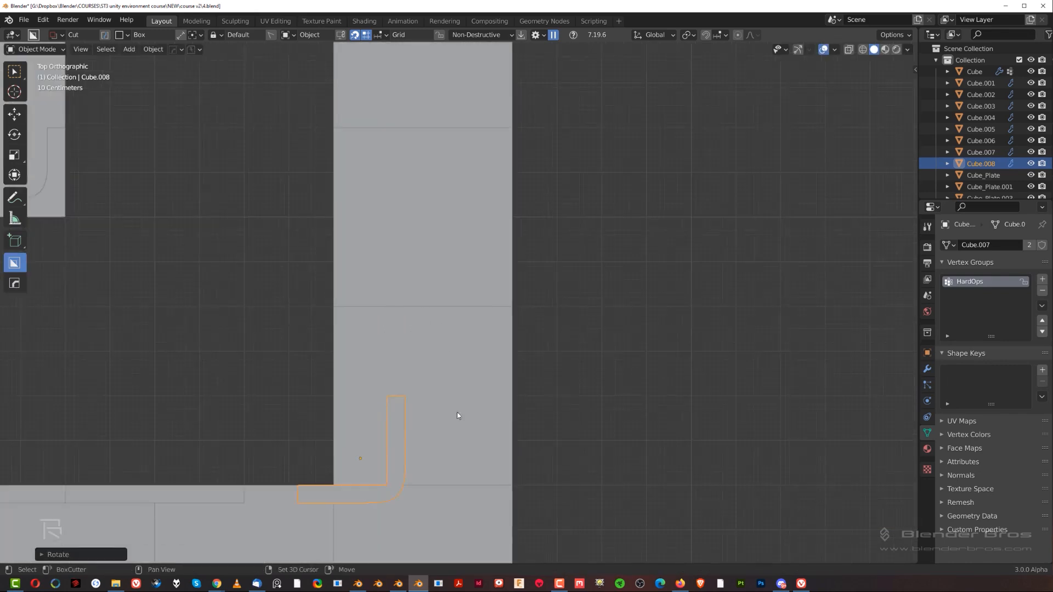
key("g")
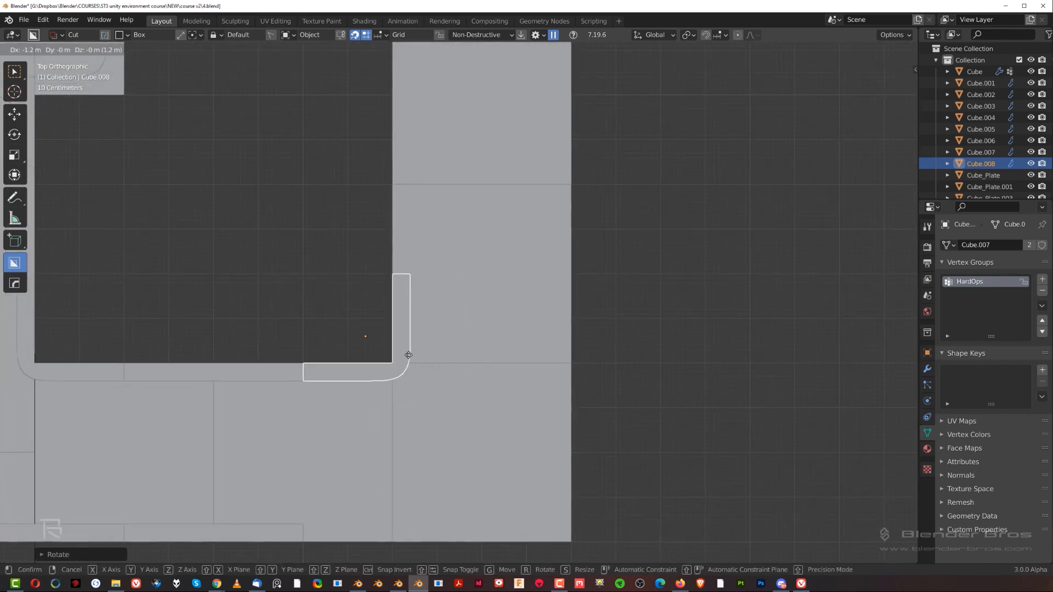
left_click(409, 357)
scroll(417, 371, "down", 4)
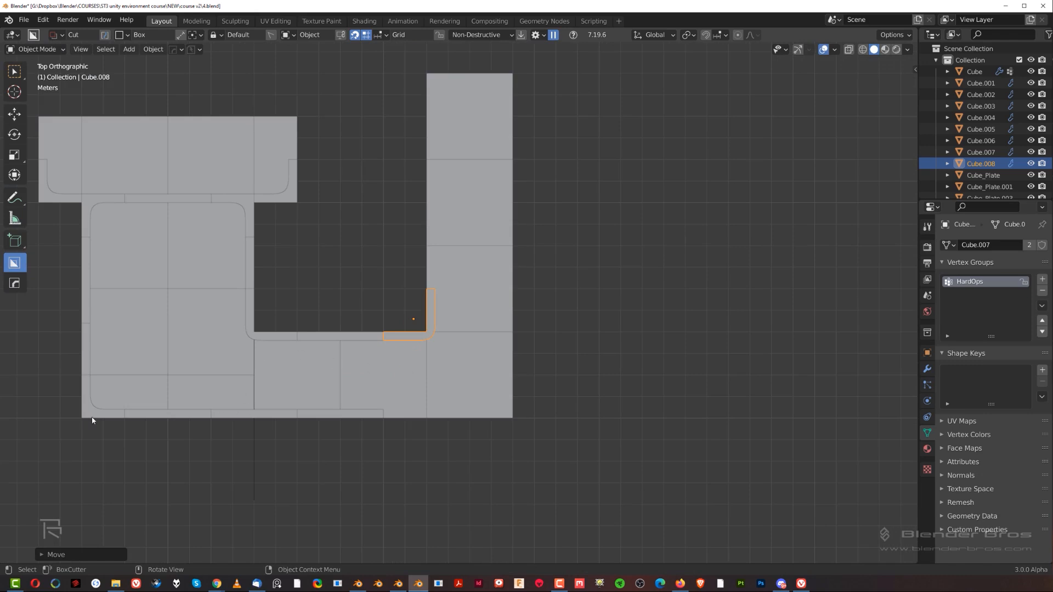
Duplicate the corner wall of the upper floor section and place the copy at the outer corner of the corridor's new bend.
left_click(116, 414)
left_click(294, 198)
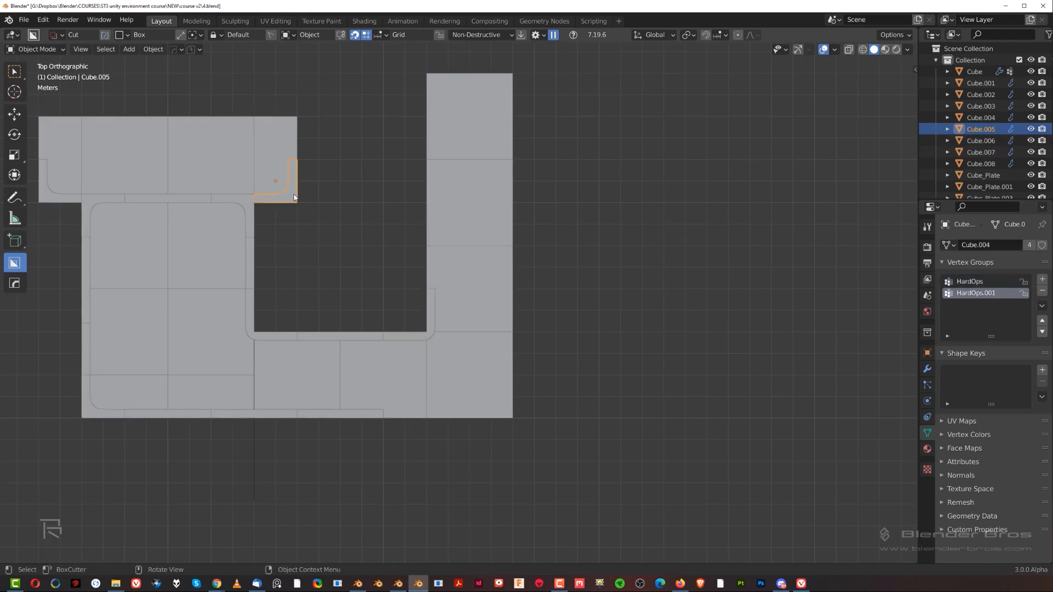
key("shift+d")
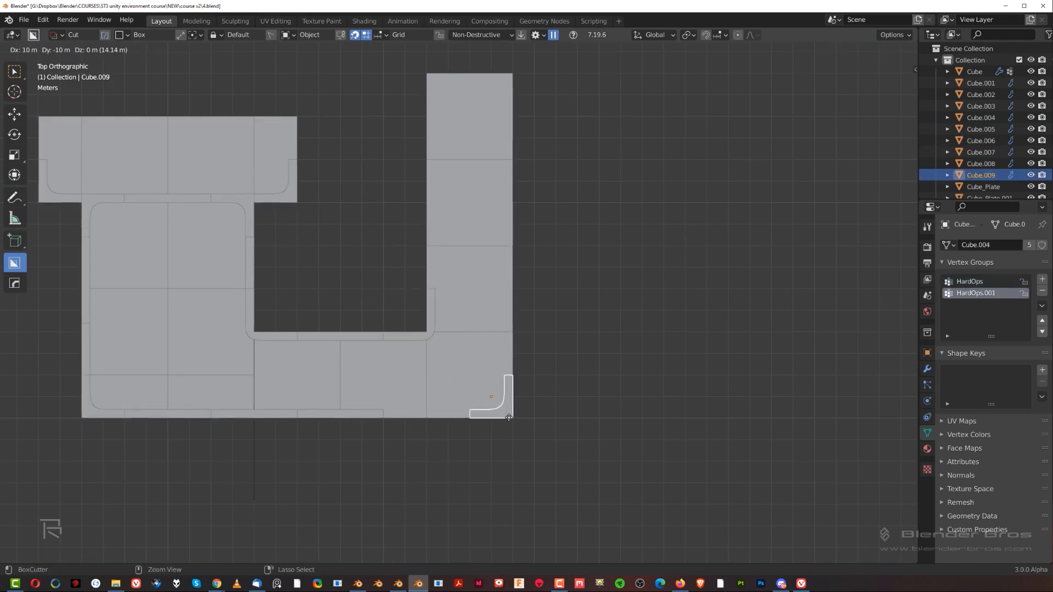
left_click(509, 418)
Make a linked duplicate of the plain wall on the corridor's inner edge and place it near the gap in the outer edge.
left_click(338, 338)
left_click(346, 417)
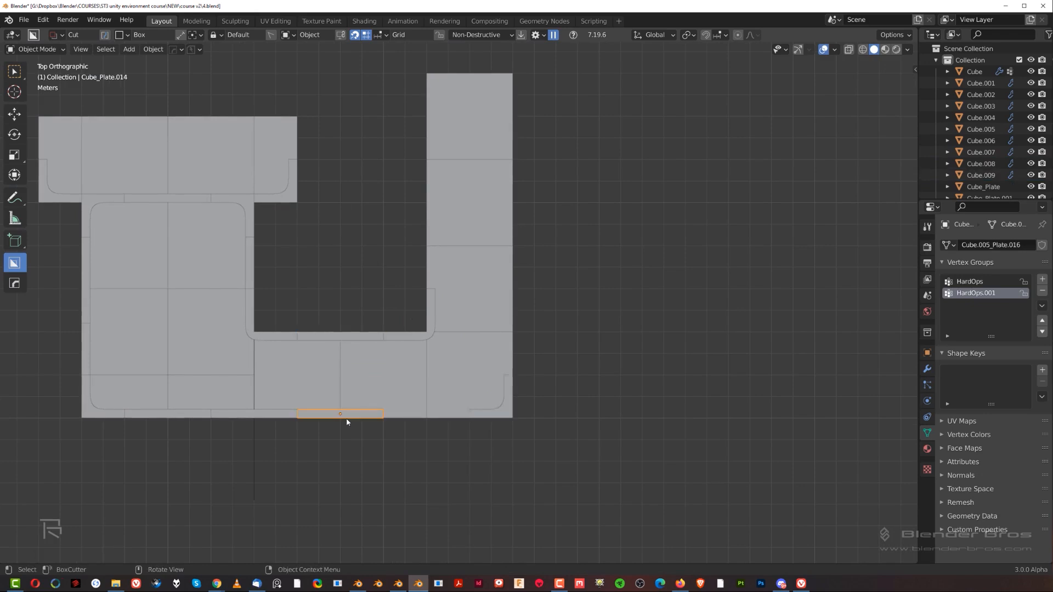
middle_click_drag(346, 417, 344, 338)
key("grave")
left_click(329, 254)
left_click(352, 333)
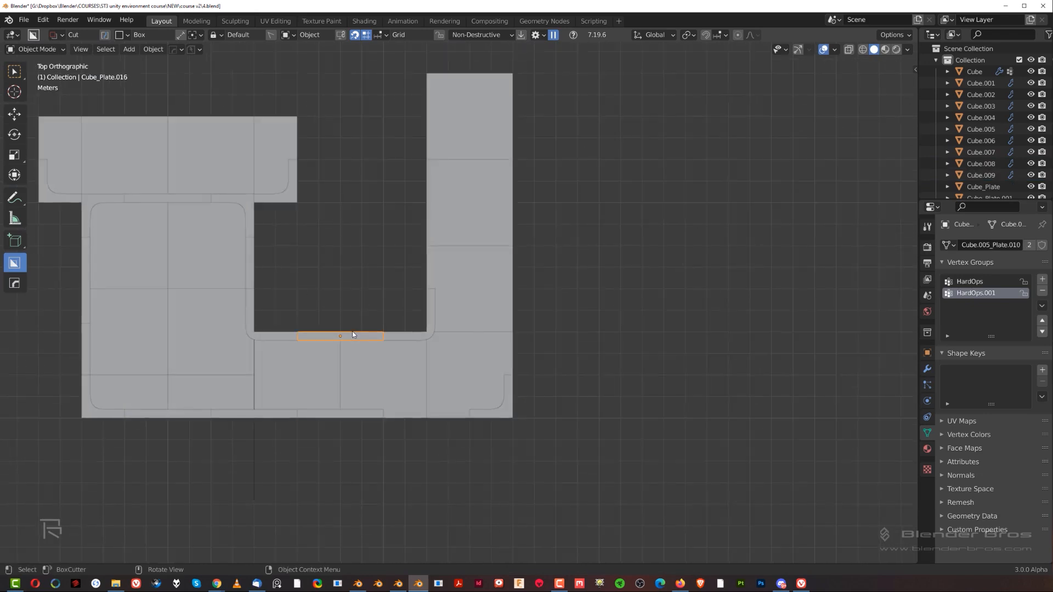
key("alt+d")
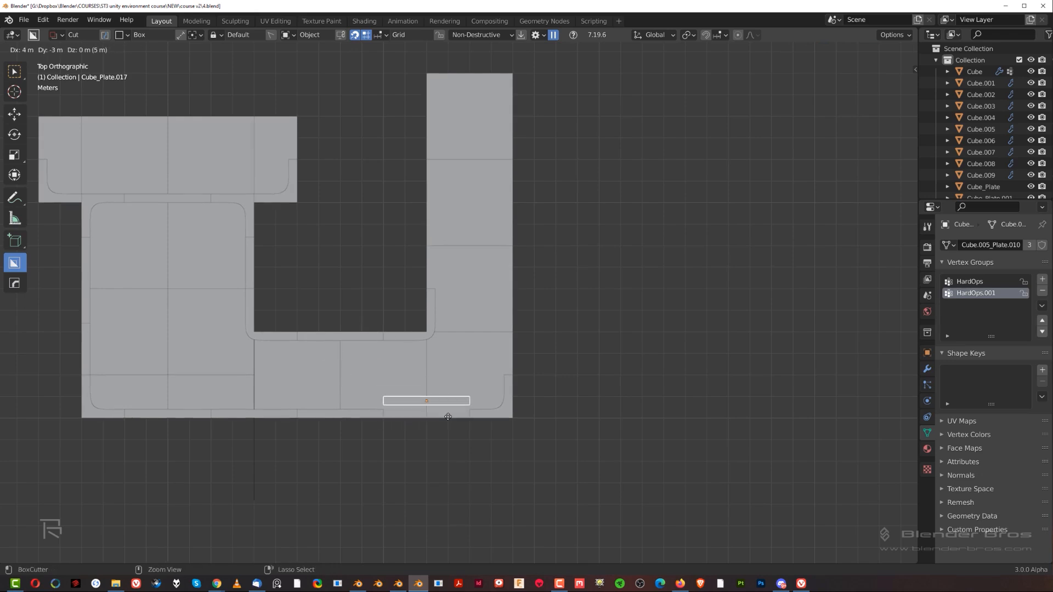
left_click(448, 416)
Align the duplicated wall flush with the corridor's outer edge, filling the gap between the window wall and the corner piece.
scroll(460, 433, "up", 5)
key("g")
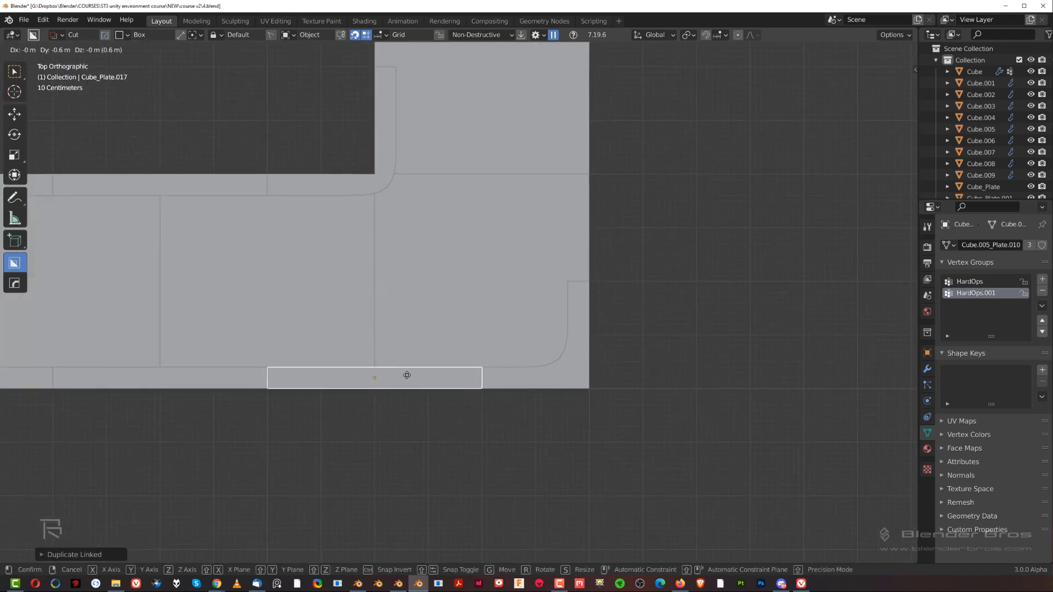
left_click(412, 384)
middle_click_drag(413, 387, 377, 339)
key("KP_7")
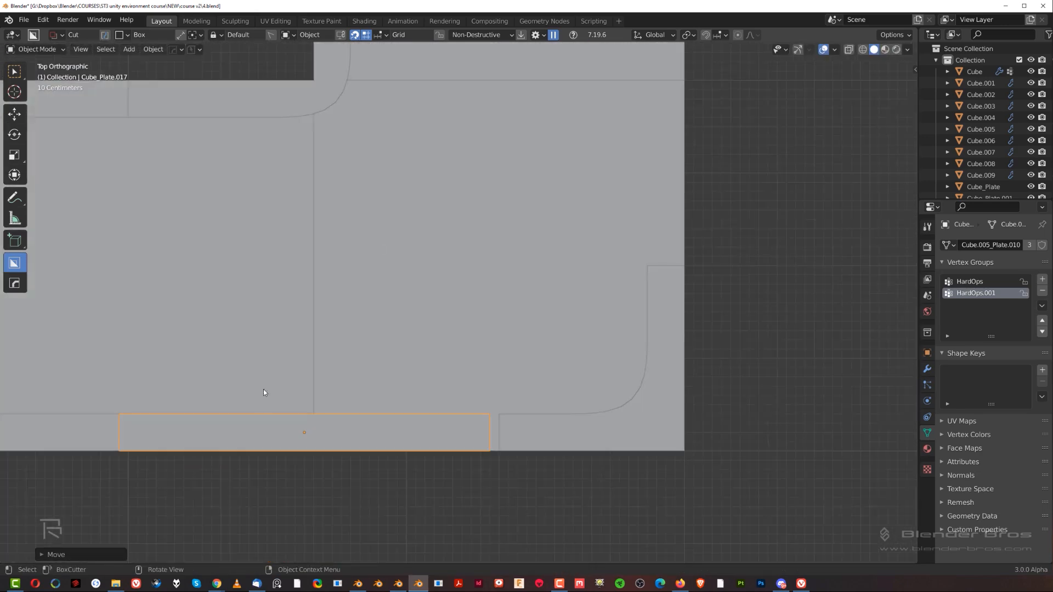
key("g")
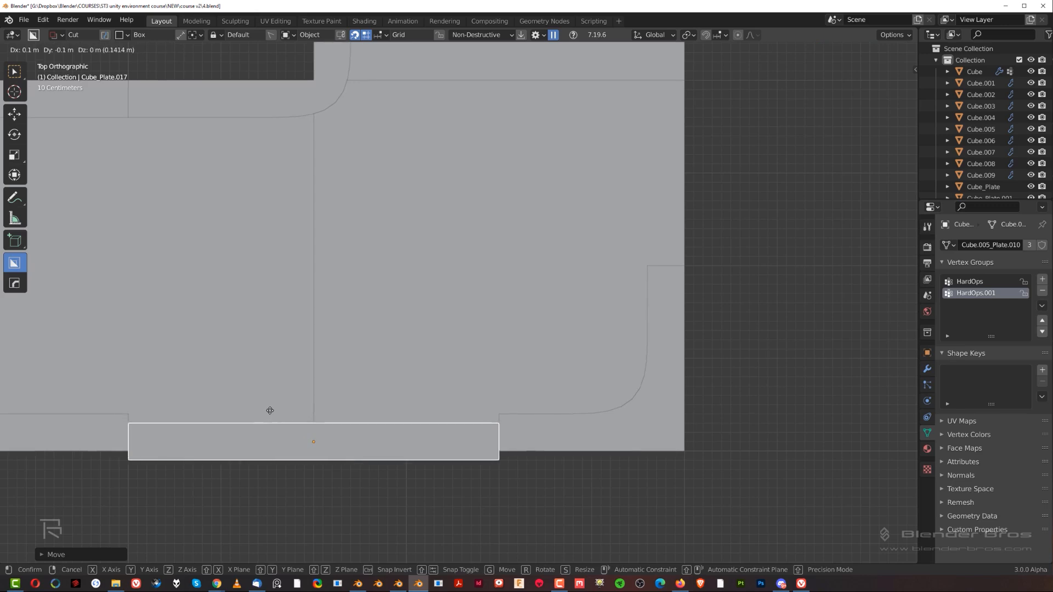
left_click(270, 411)
Make a linked duplicate of a plain wall, place it beside the new corridor leg's outer edge and rotate it 90 degrees.
scroll(274, 411, "down", 9)
middle_click_drag(379, 364, 398, 382)
middle_click_drag(457, 342, 445, 354)
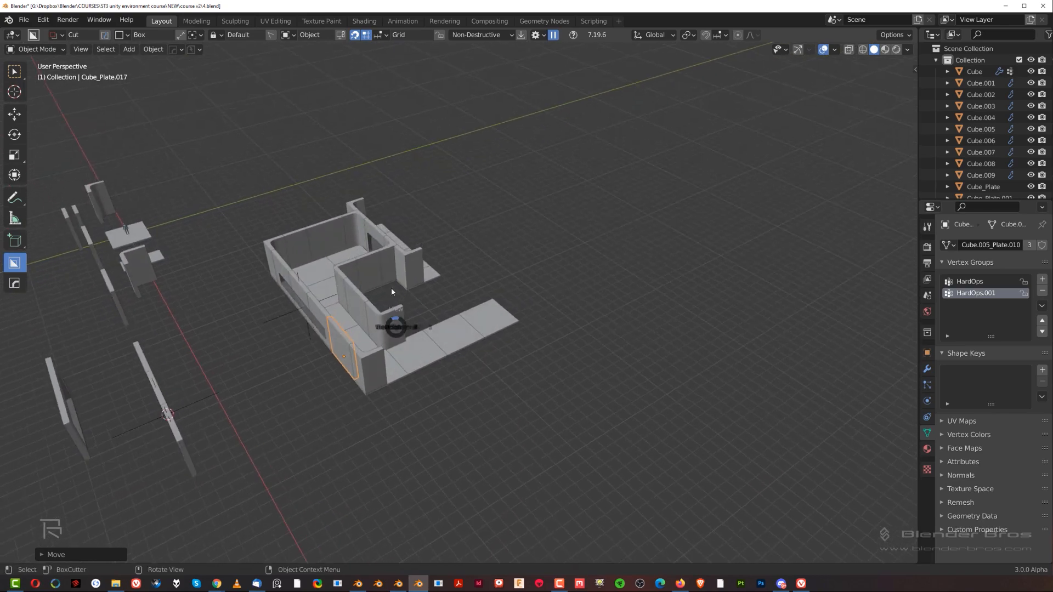
left_click(391, 288)
left_click(281, 306)
middle_click_drag(290, 324, 316, 377, "shift")
scroll(316, 378, "up", 1)
key("alt+d")
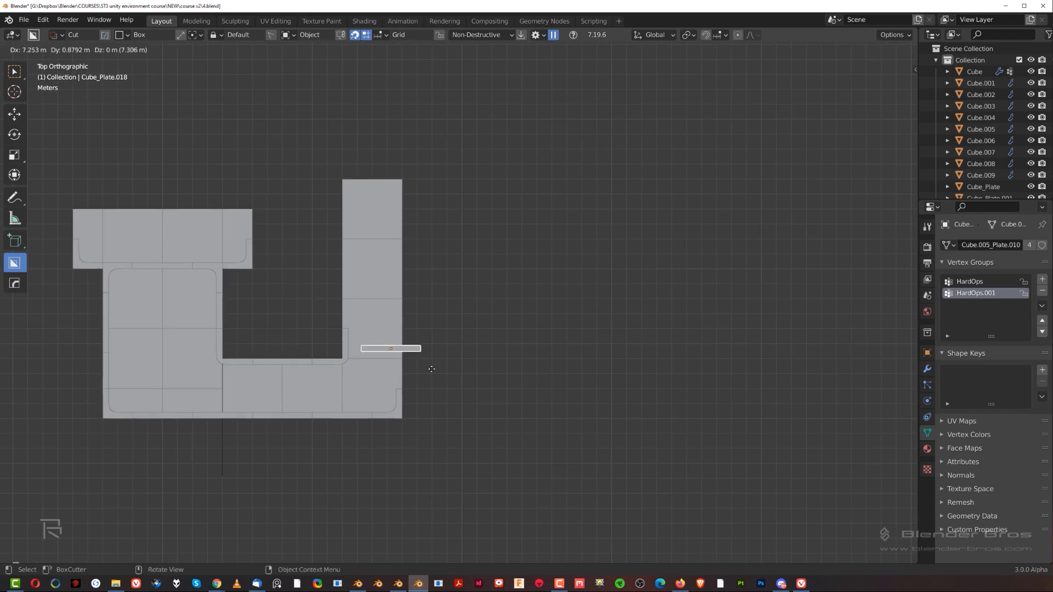
left_click(443, 367)
key("r")
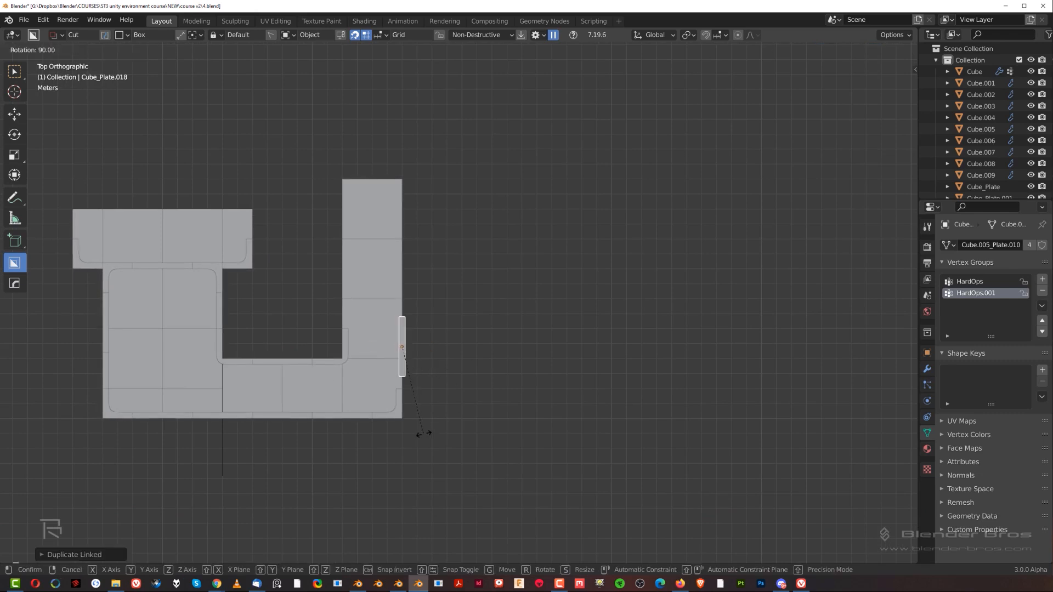
left_click(426, 433)
Align the rotated plain wall flush with the corridor leg's outer edge, directly against the end of the corner wall.
scroll(366, 394, "up", 3)
scroll(367, 399, "up", 2)
key("g")
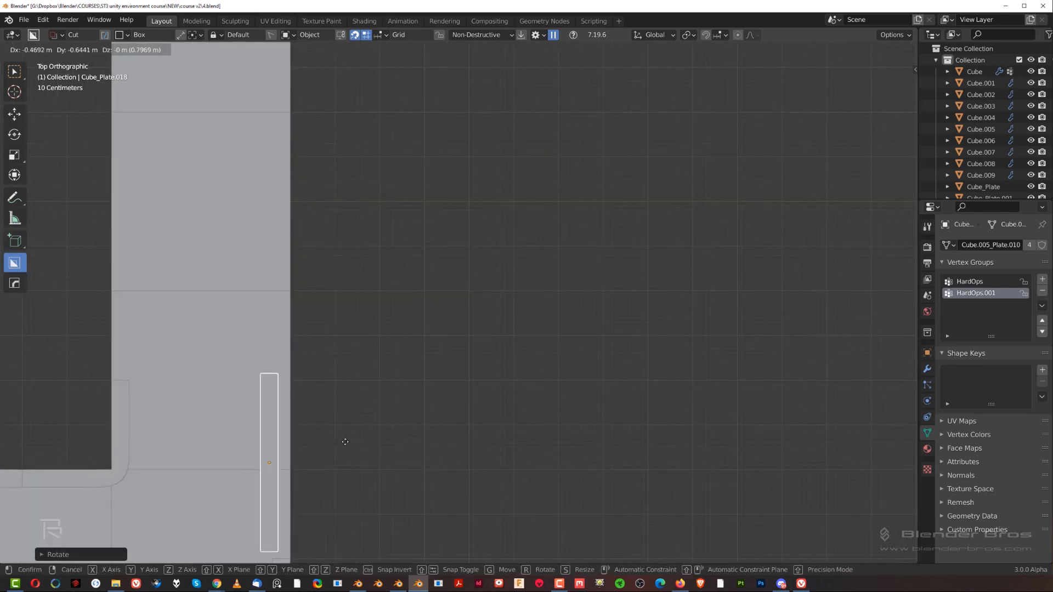
left_click(364, 443)
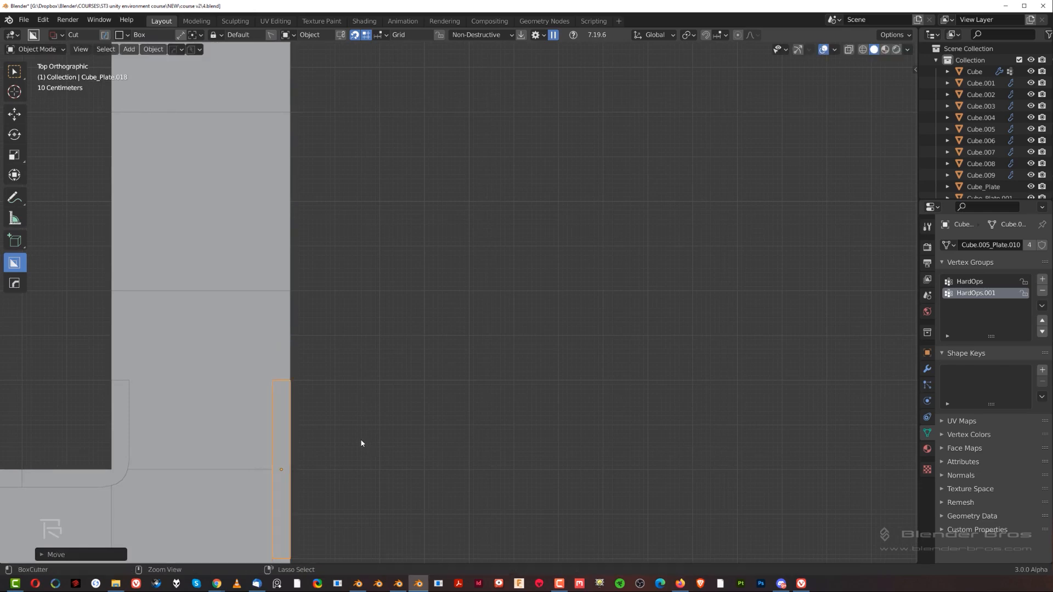
scroll(392, 390, "down", 4)
Select the window wall's empty together with its immediate children and duplicate the whole assembly.
middle_click_drag(464, 263, 347, 378)
left_click(253, 426)
key("shift+g")
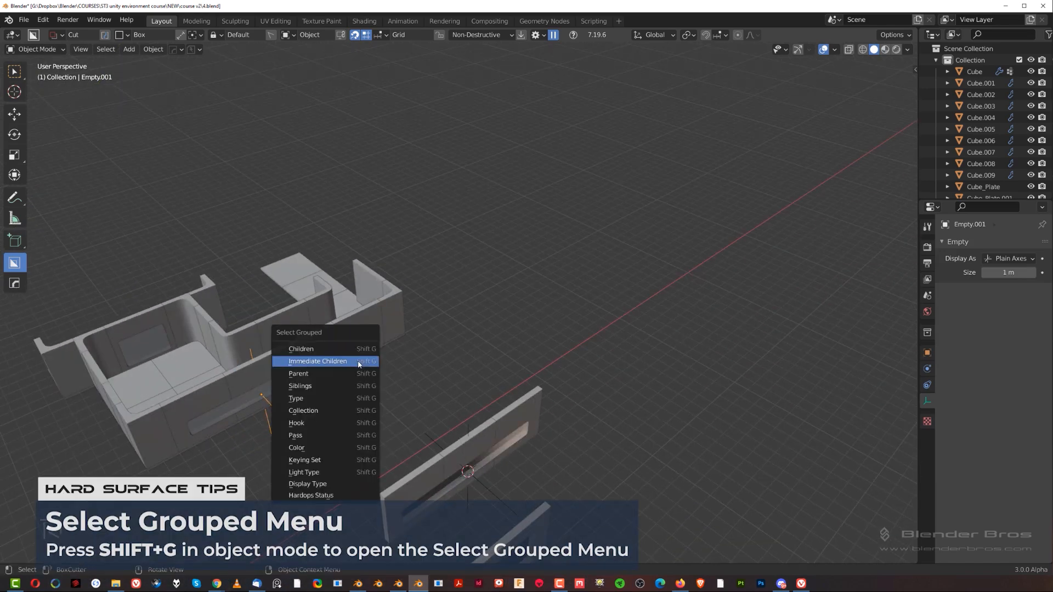
left_click(345, 360)
left_click(283, 411, "shift")
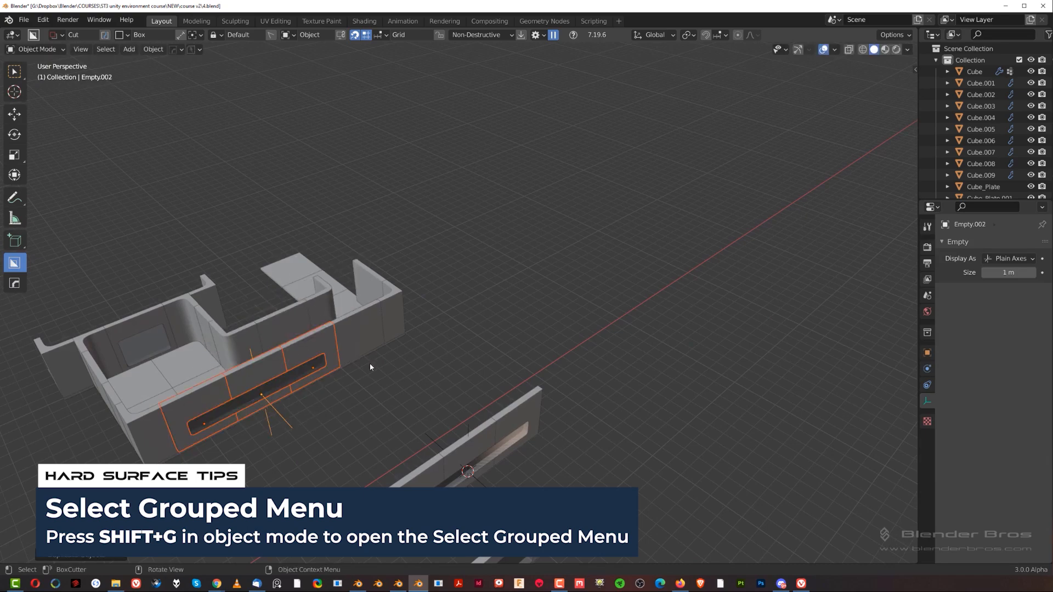
Isolate the duplicated window wall, make its boolean cutters unique with HardOps Uniquify and return to the full scene with its empty selected.
key("KP_Divide")
left_click(364, 307, "shift")
key("q")
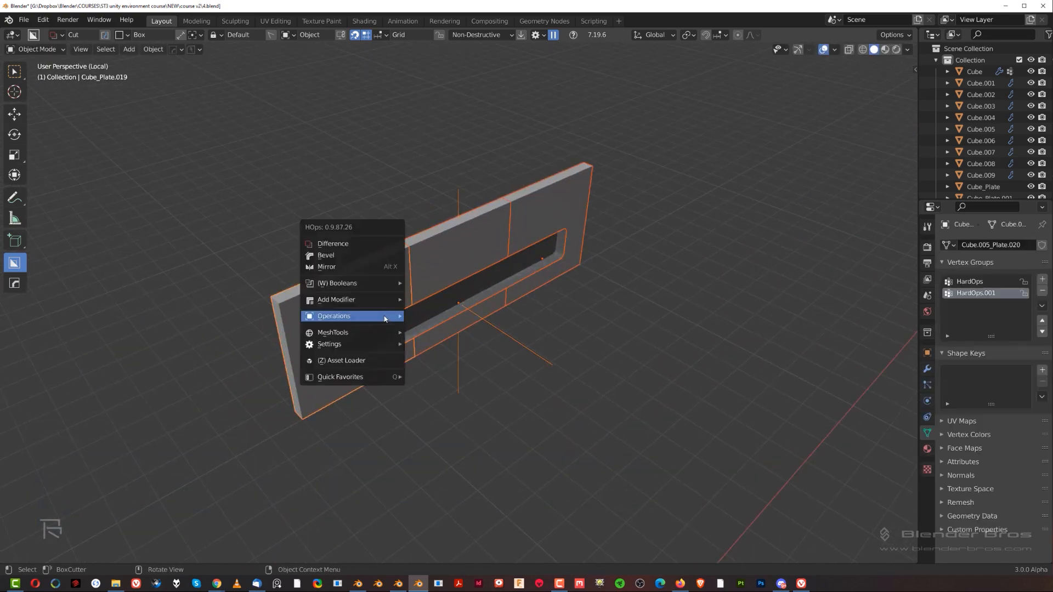
mouse_move(351, 316)
left_click(461, 471)
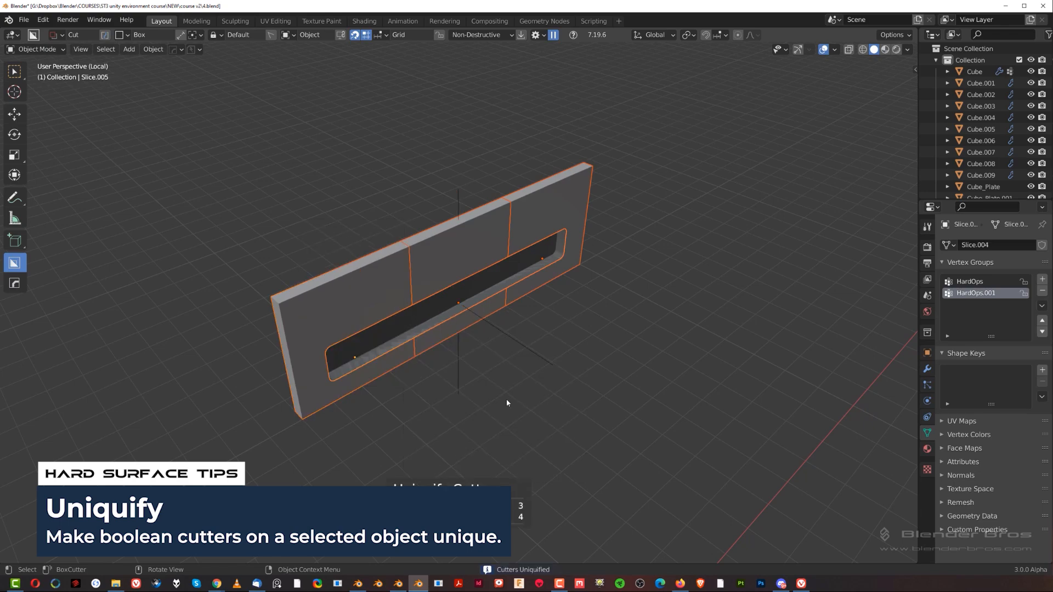
left_click(535, 356)
key("KP_Divide")
Move the duplicated window wall by its empty to the new corridor leg's outer edge and rotate it a quarter turn.
key("grave")
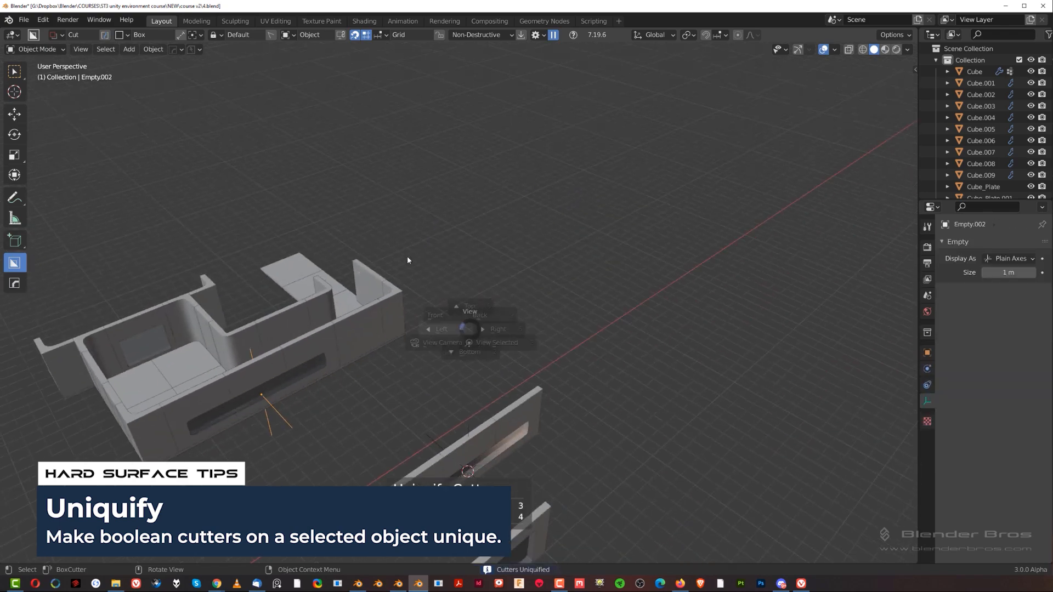
left_click(410, 274)
key("grave")
left_click(350, 257)
scroll(373, 369, "down", 2)
middle_click_drag(374, 369, 373, 389, "shift")
scroll(371, 409, "up", 2)
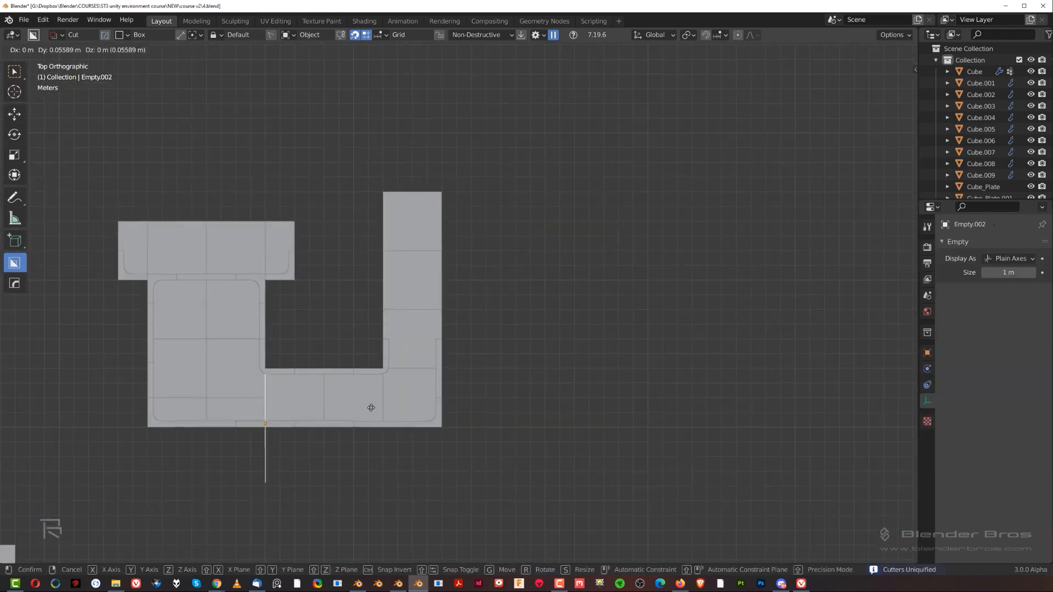
key("g")
left_click(549, 290)
scroll(627, 310, "up", 2)
key("r")
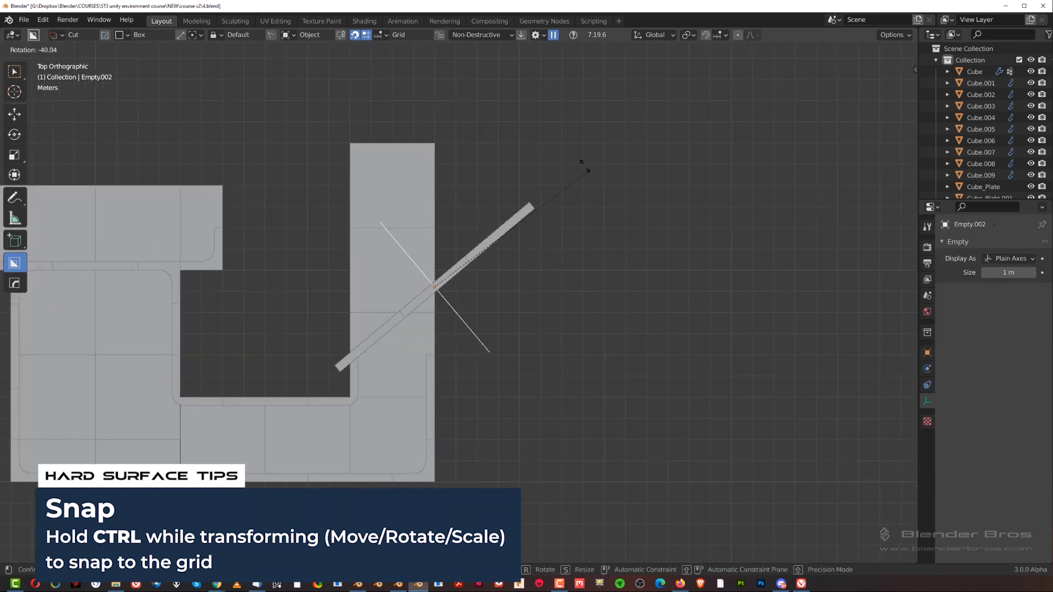
left_click(450, 144)
Snap the window wall flush with the corridor leg's outer edge so it continues from the plain wall.
scroll(502, 305, "up", 2)
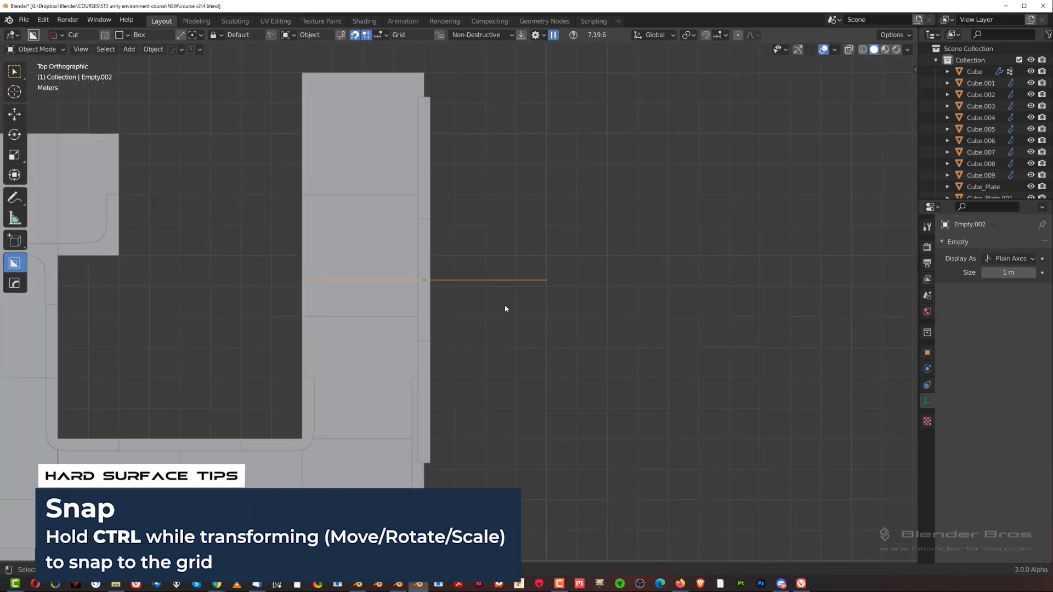
key("g")
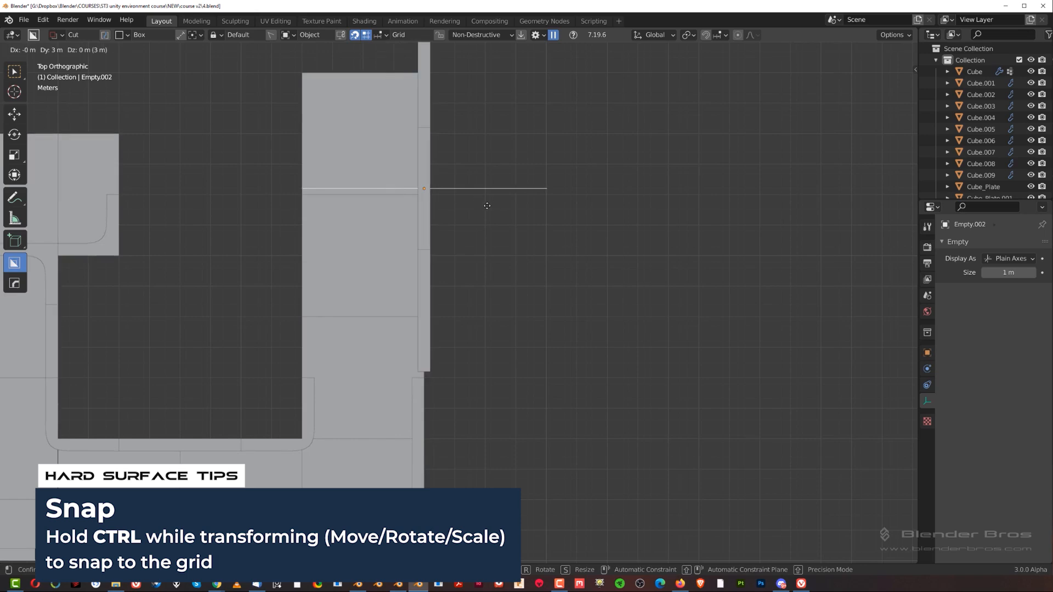
right_click(481, 236)
scroll(479, 256, "up", 3)
middle_click_drag(480, 358, 537, 359, "shift")
key("g")
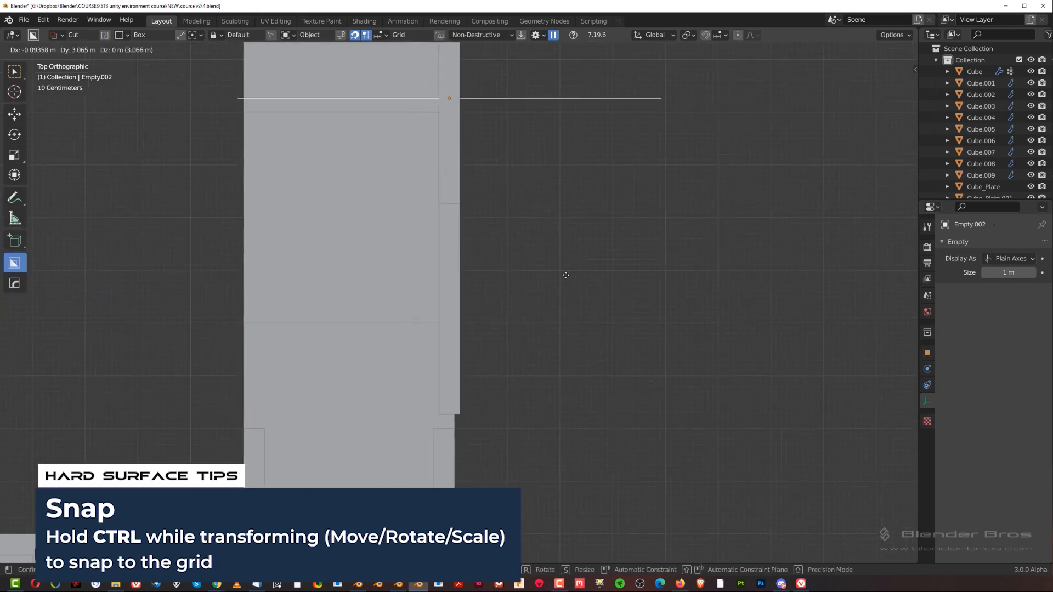
left_click(556, 296)
scroll(550, 304, "down", 2)
scroll(550, 304, "down", 4)
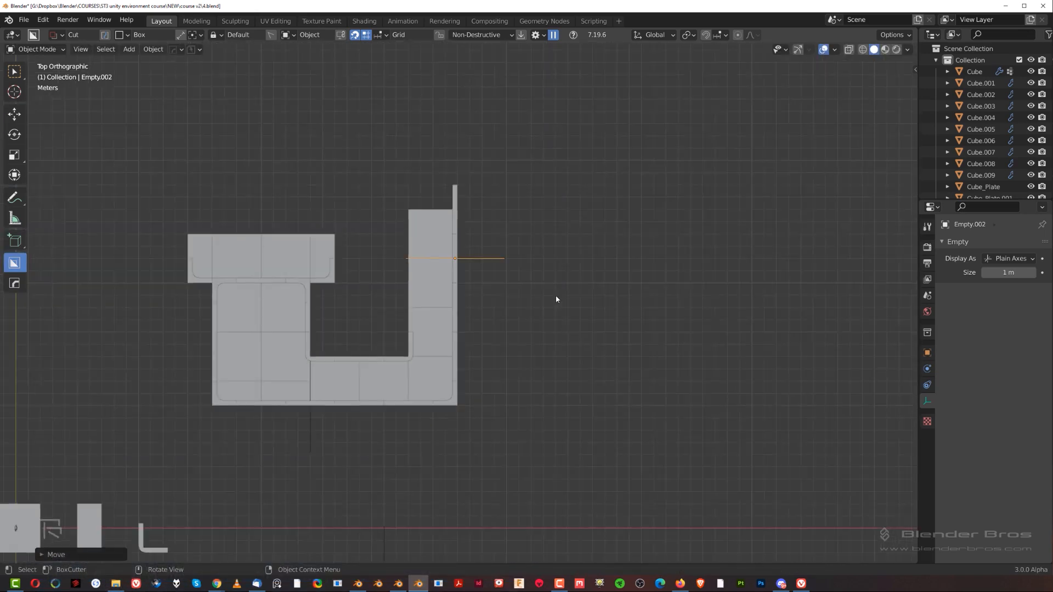
Make linked duplicates of the upper floor section's two full tiles and far half tile, placing them as a new adjoining row.
middle_click_drag(570, 329, 470, 248)
scroll(469, 247, "down", 2)
key("KP_7")
scroll(463, 359, "up", 4)
left_click(416, 330)
scroll(417, 329, "up", 3)
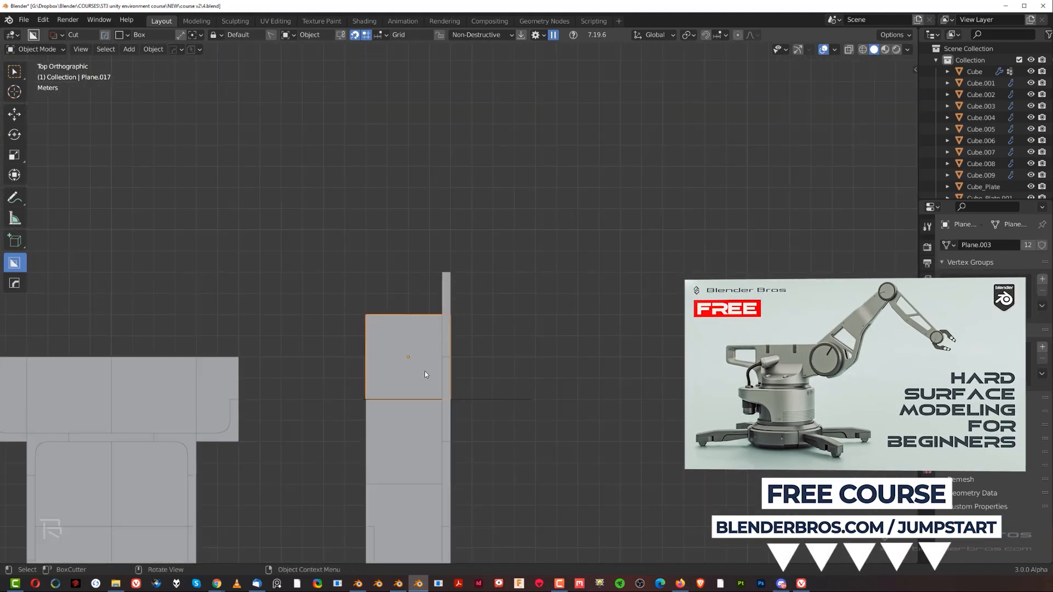
scroll(415, 368, "down", 4)
middle_click_drag(335, 370, 458, 361, "shift")
scroll(458, 360, "up", 2)
left_click(457, 354)
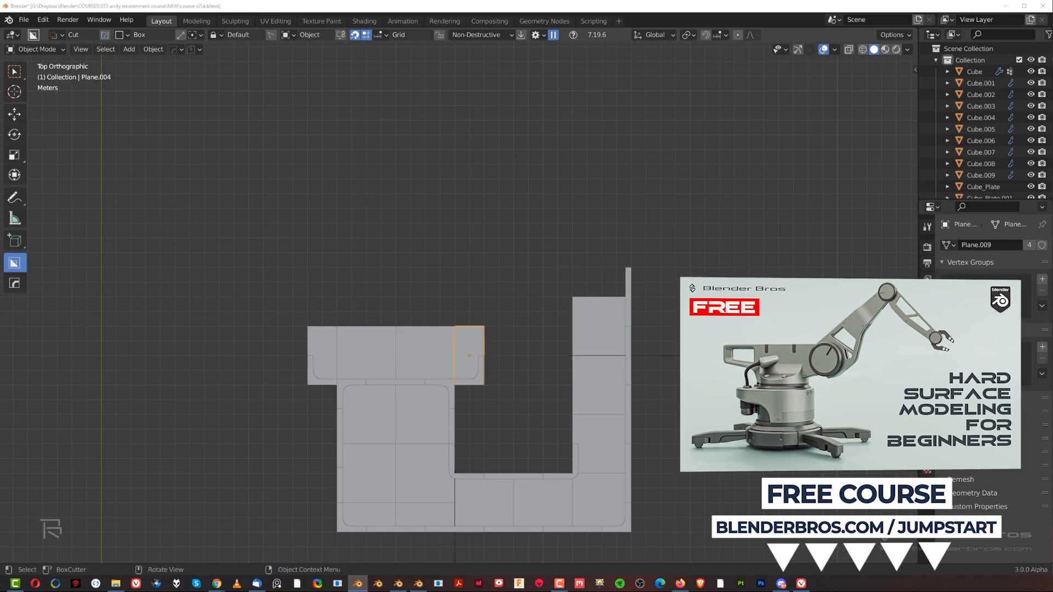
left_click(426, 347)
left_click(360, 345, "shift")
left_click(324, 348, "shift")
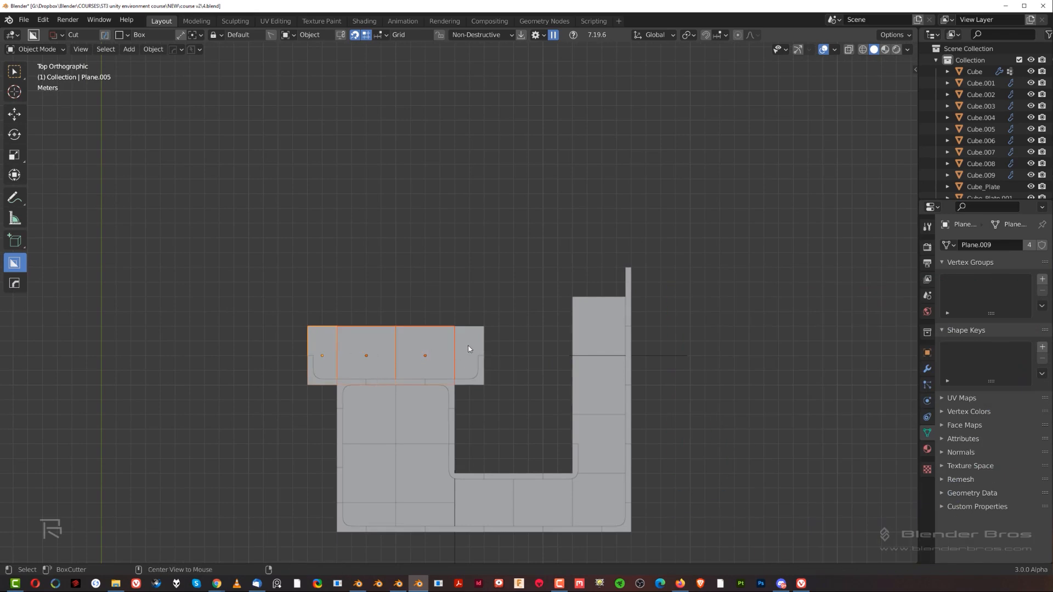
key("alt+d")
left_click(479, 287)
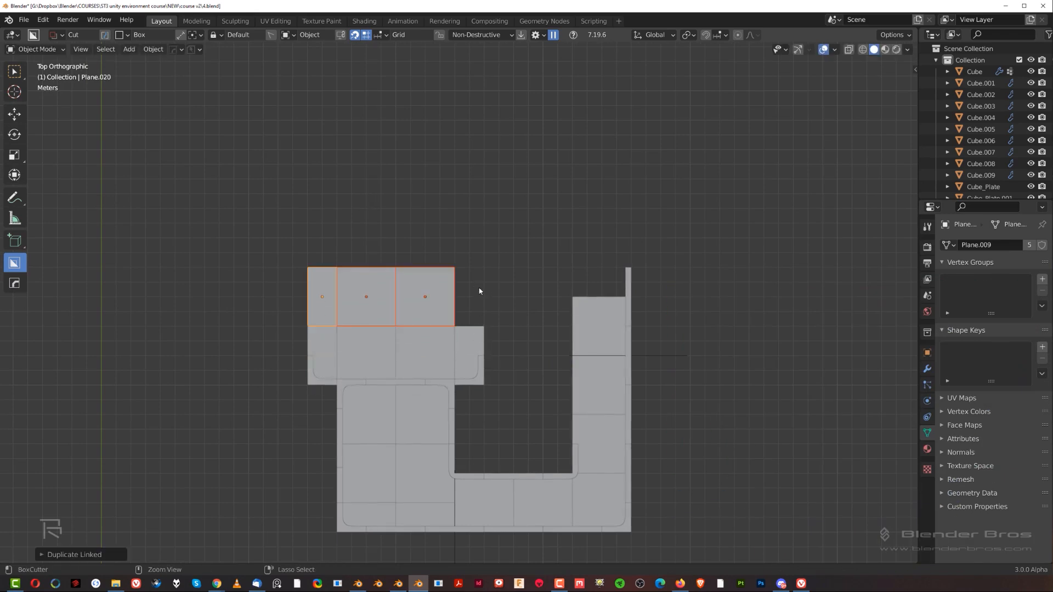
Make a linked duplicate of the remaining half tile on the corridor side and fit it at the end of the new row.
scroll(471, 356, "up", 2)
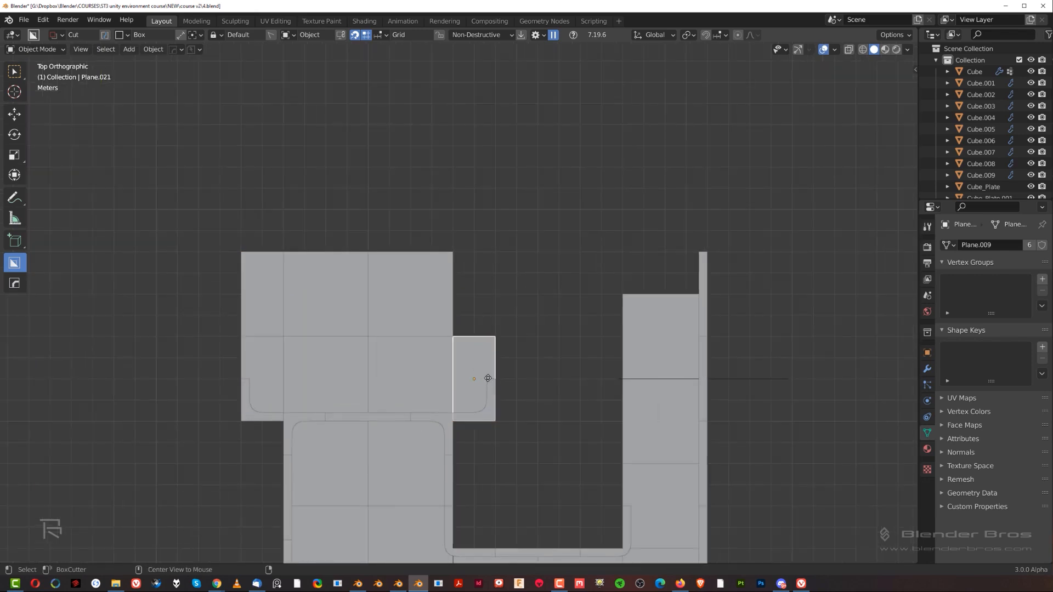
key("g")
left_click(486, 294)
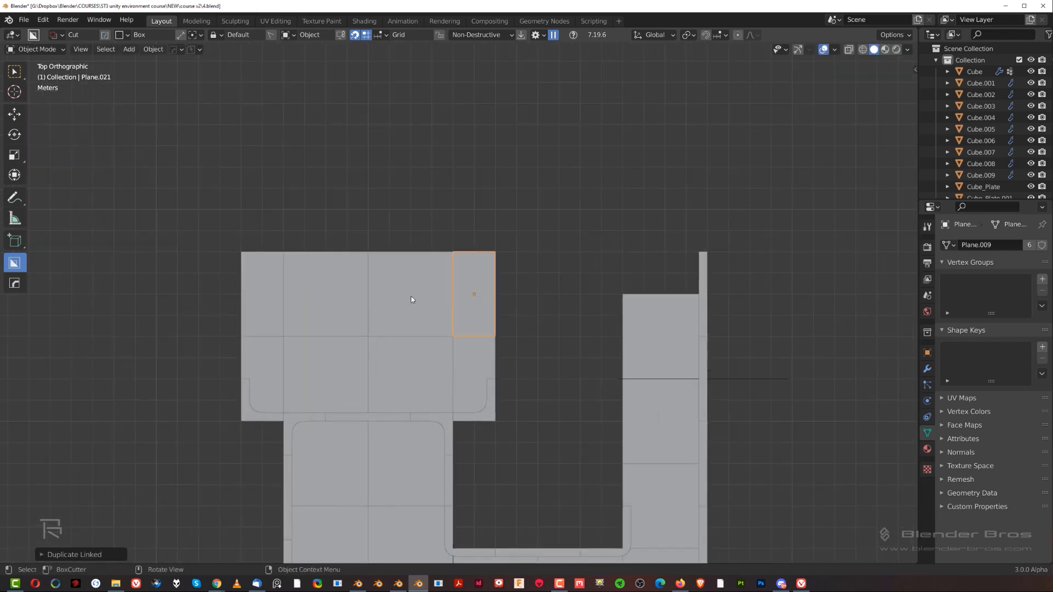
Make a linked duplicate of the new row's two full tiles and corridor-side half tile 4 m along Y, and repeat it once.
left_click(340, 295)
left_click(413, 295, "shift")
left_click(480, 306, "shift")
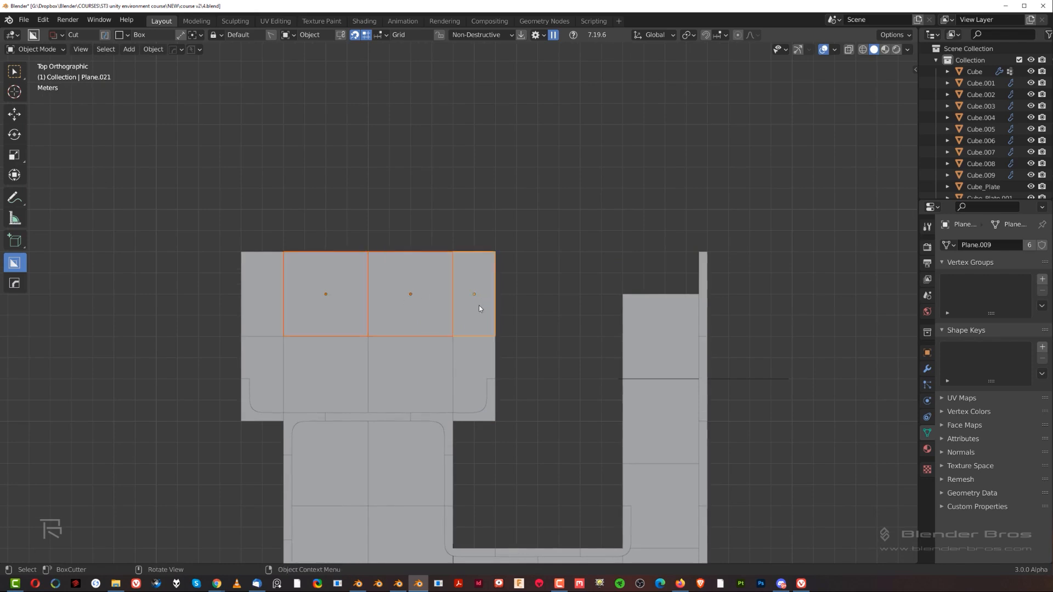
key("alt+d")
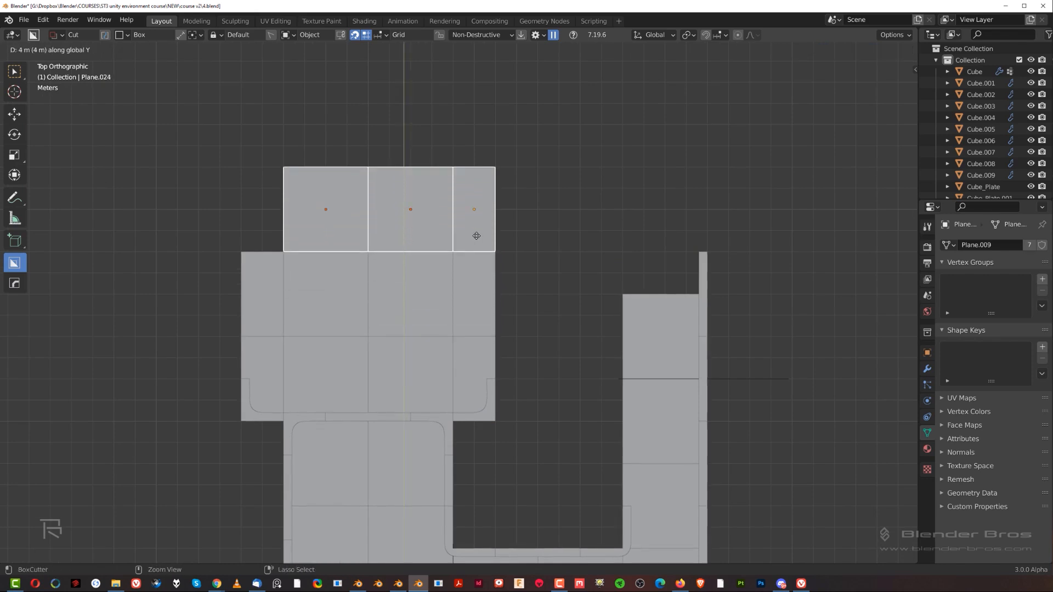
left_click(478, 243)
key("shift+r")
middle_click_drag(480, 244, 538, 153)
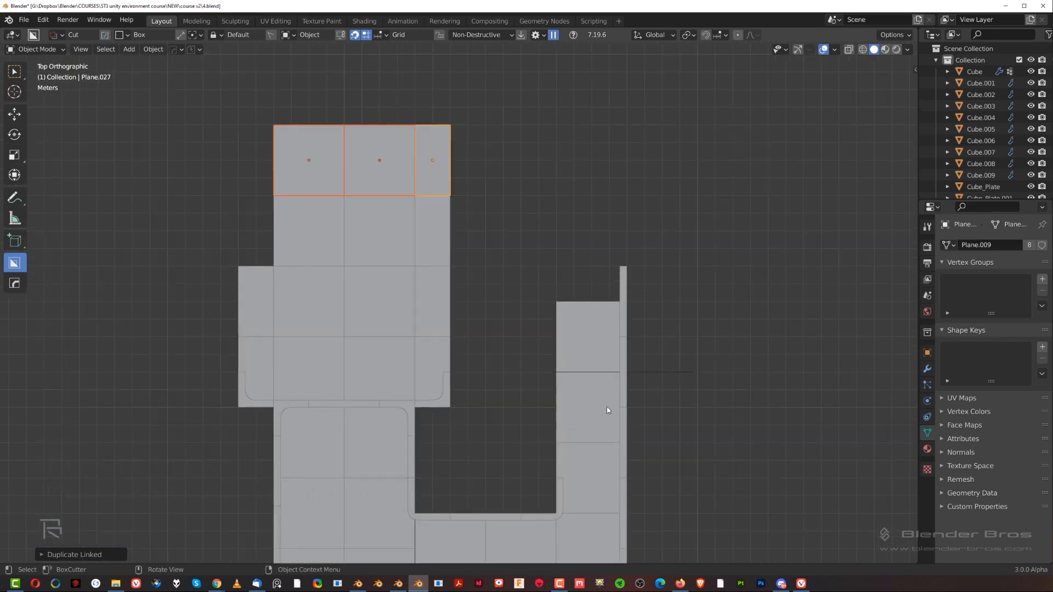
left_click(629, 434)
scroll(631, 450, "up", 2)
key("g")
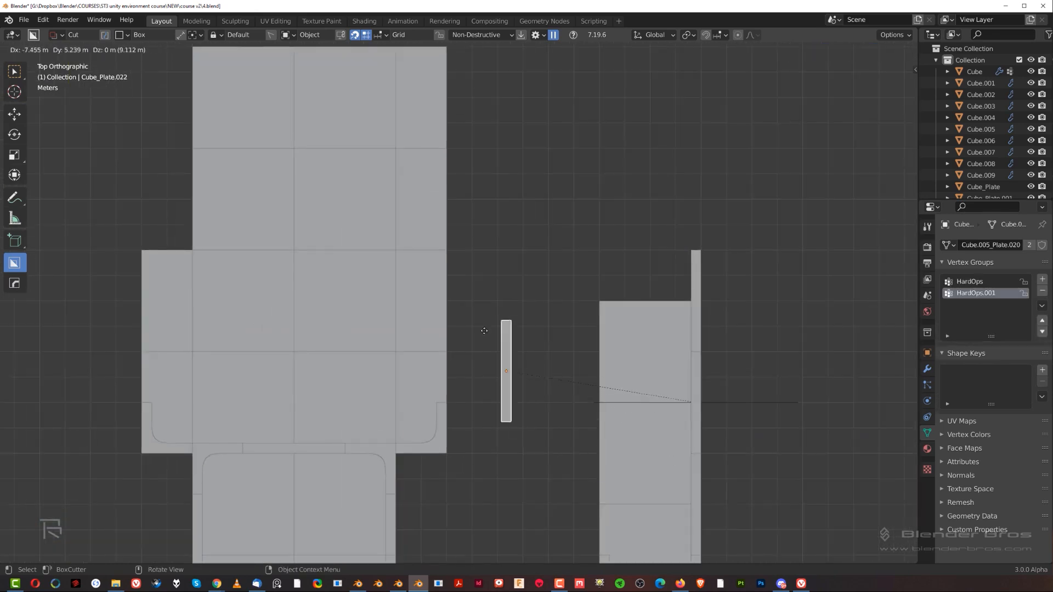
left_click(424, 321)
scroll(497, 349, "down", 3)
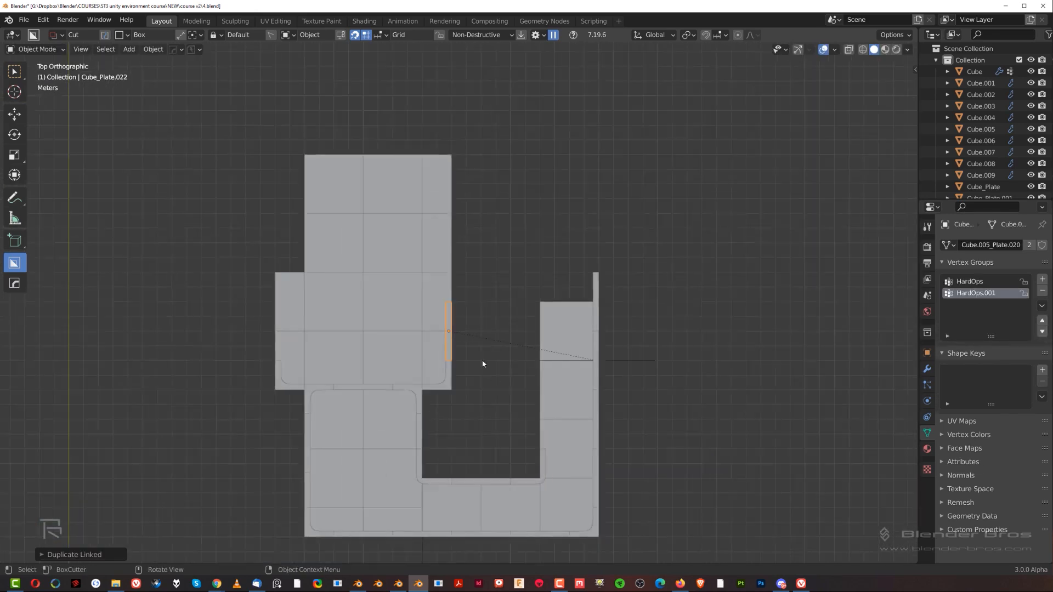
middle_click_drag(493, 379, 543, 306)
key("Delete")
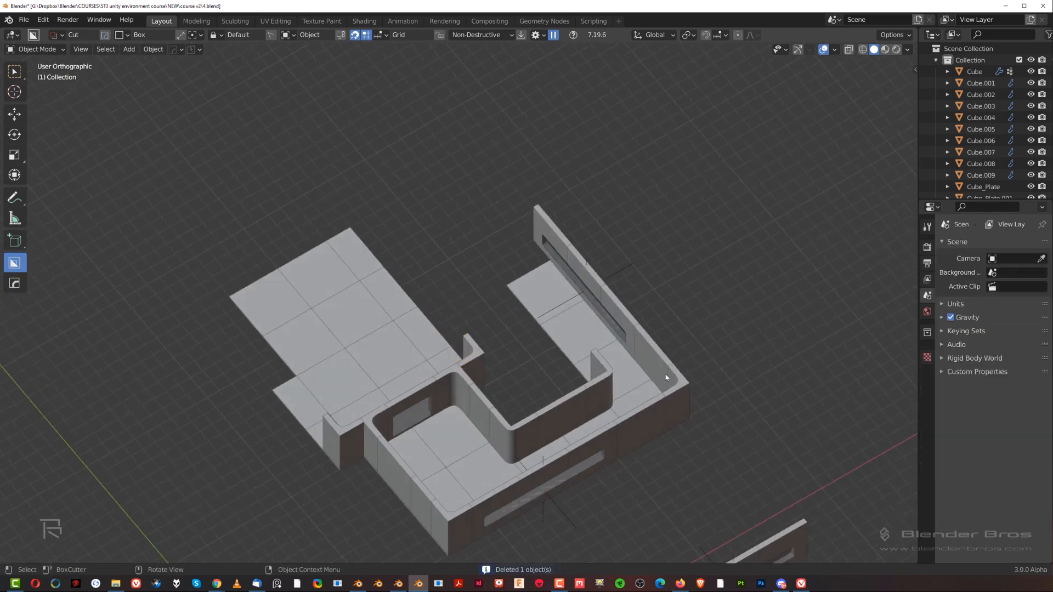
Place two linked duplicates of the corridor leg's plain wall end to end along the upper room's corridor-side edge, continuing from its corner wall.
left_click(653, 357)
middle_click_drag(653, 358, 514, 360, "alt")
scroll(512, 205, "up", 1)
key("alt+d")
left_click(450, 174)
key("alt+d")
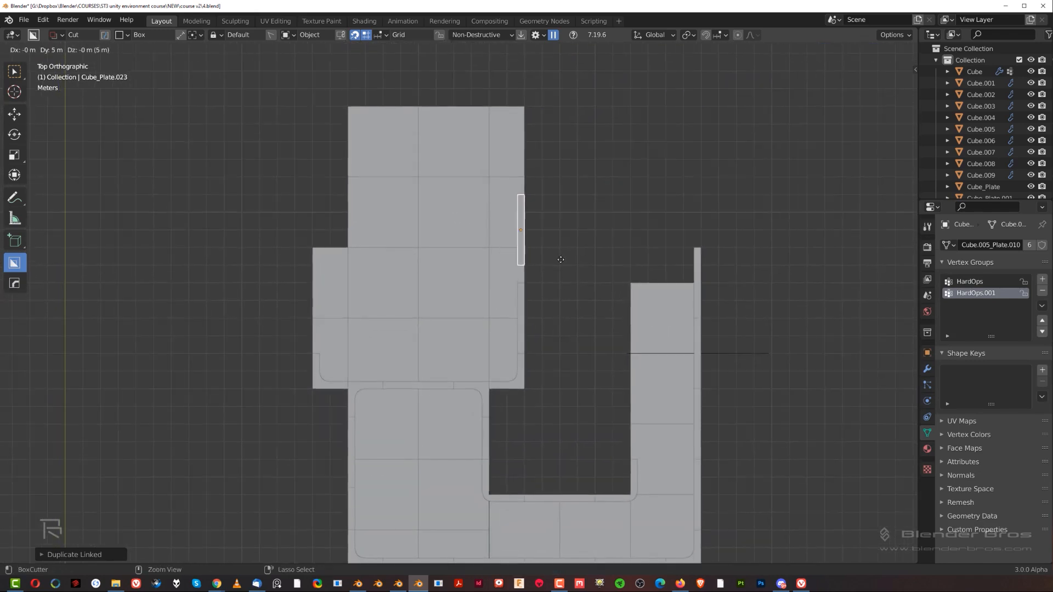
left_click(562, 261)
middle_click_drag(523, 293, 494, 349, "shift")
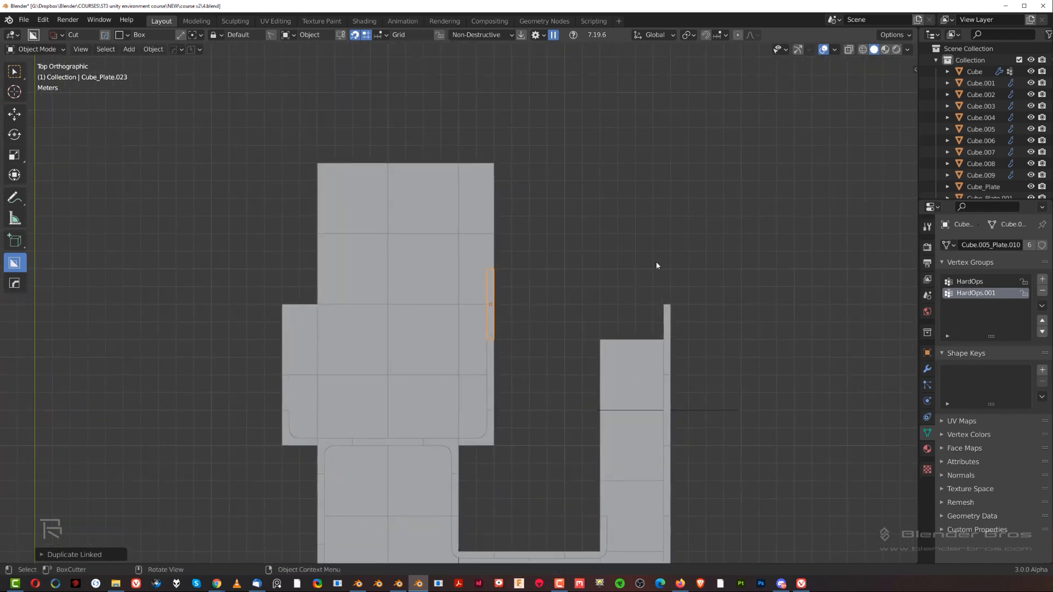
Delete the half tile at the corridor-side end of the upper room's farthest floor row.
scroll(459, 366, "down", 4)
left_click(471, 271)
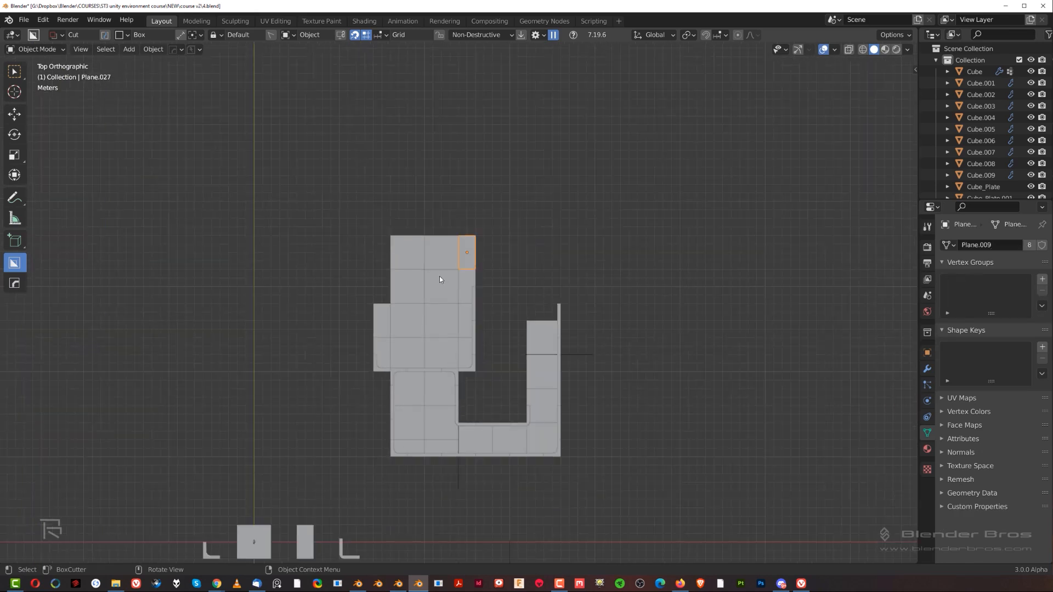
key("x")
left_click(468, 262)
Make a linked duplicate of the farthest row's end tile 4 m along X and repeat it once to extend the floor.
left_click(453, 255)
scroll(446, 279, "up", 2)
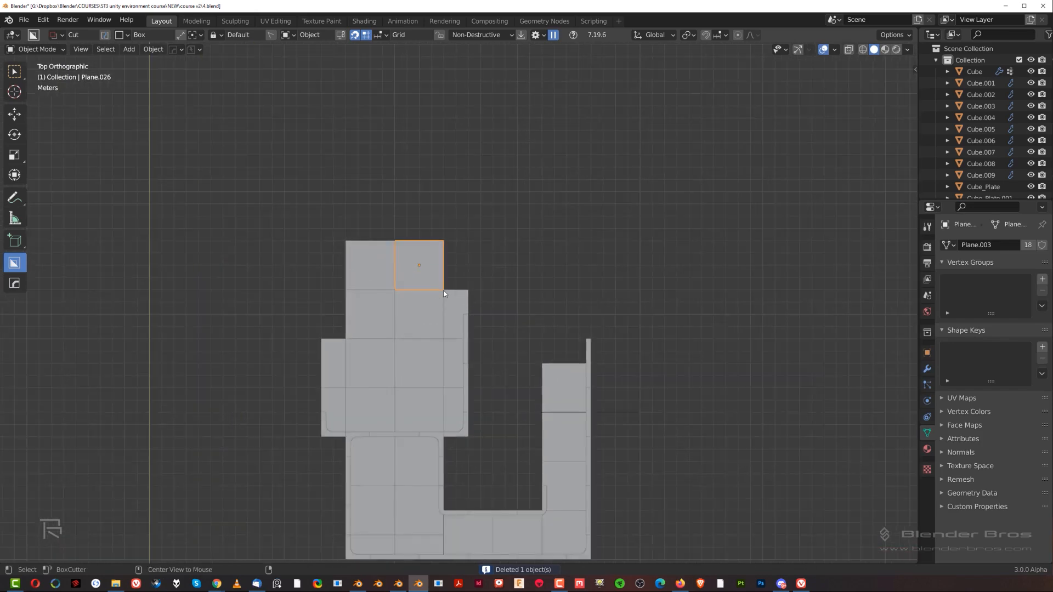
key("alt+d")
key("x")
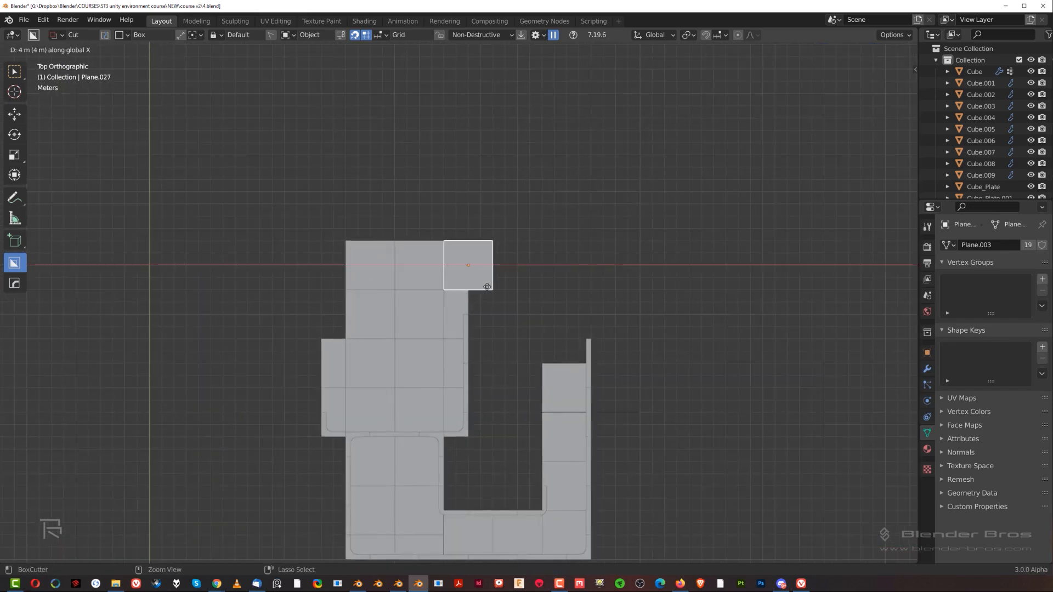
left_click(493, 287)
key("shift+r")
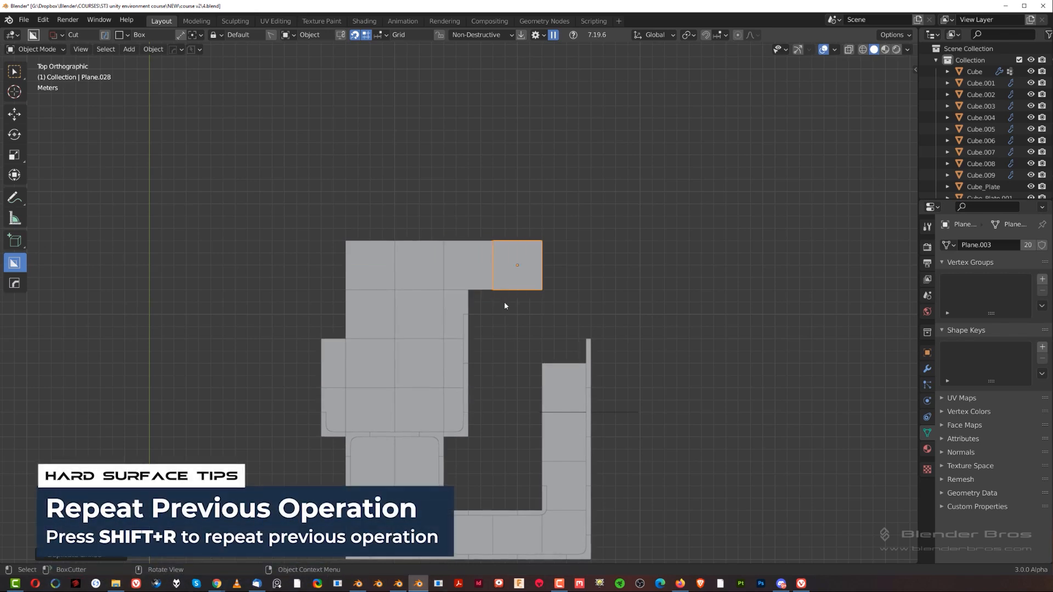
middle_click_drag(595, 288, 556, 228, "shift")
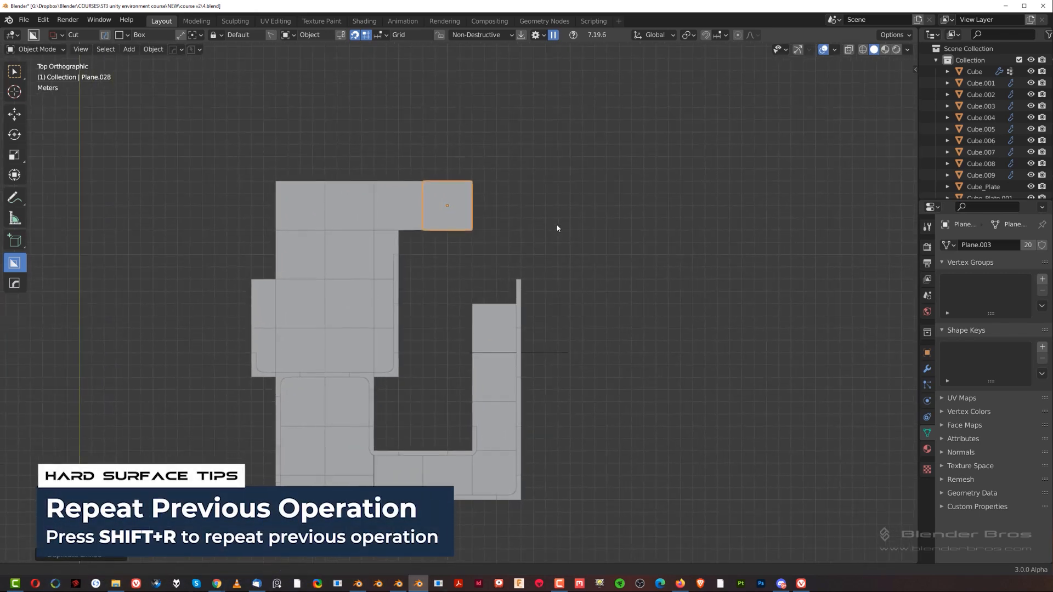
Extend the farthest floor row by one more linked tile 4 m along X, and place a linked duplicate of it -4 m along Y.
key("shift+r")
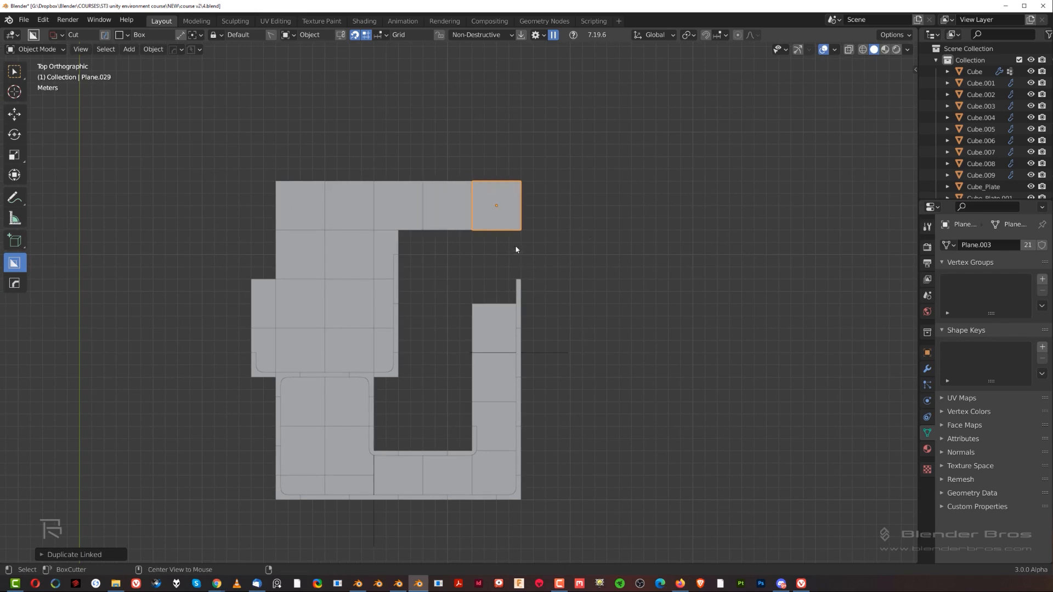
key("g")
key("y")
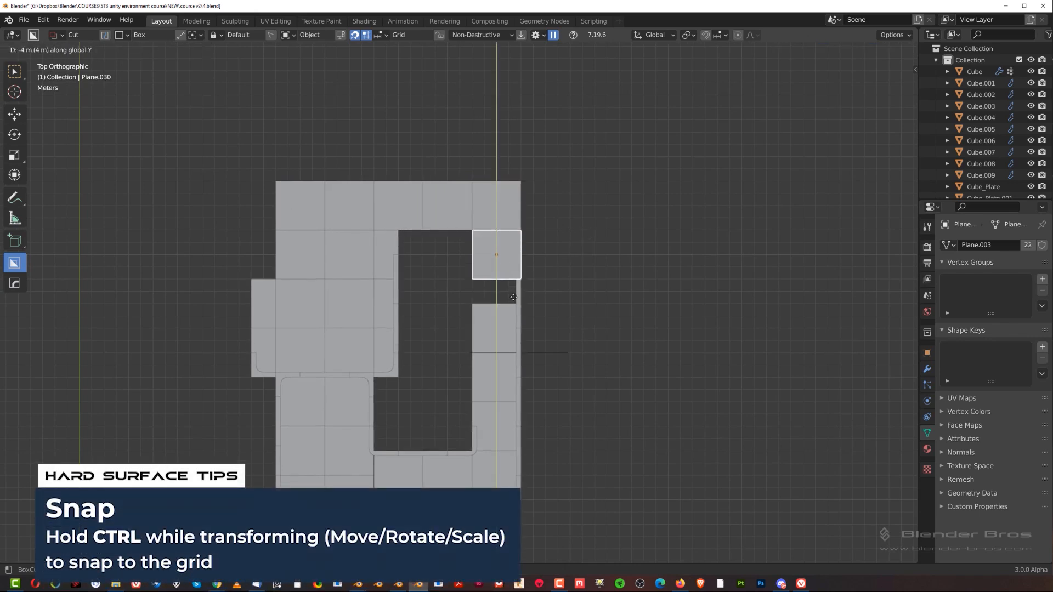
left_click(514, 298)
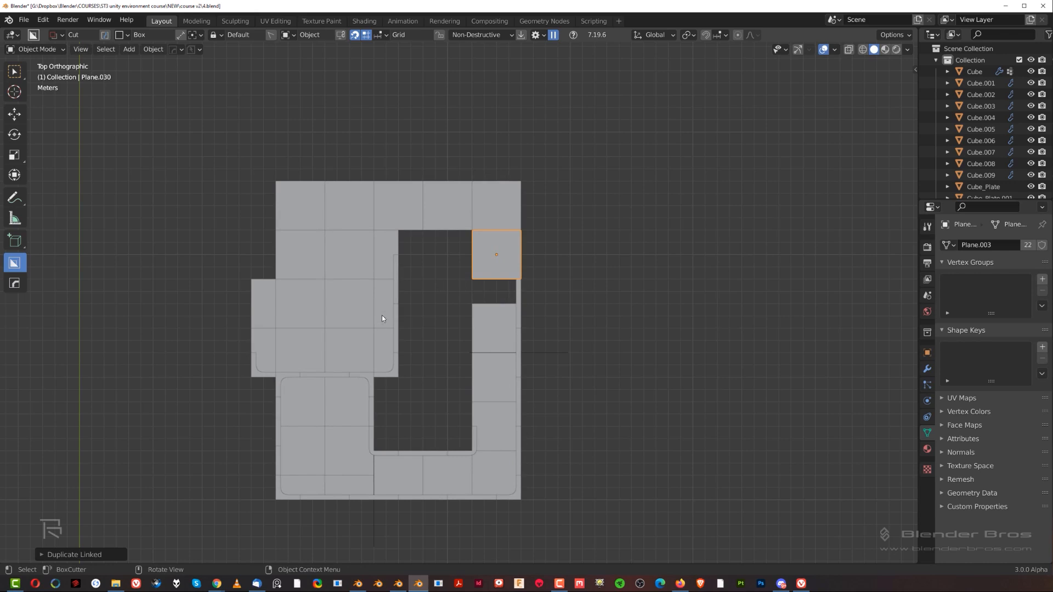
Fill the remaining floor gap above the corridor leg with a linked duplicate of the upper room's half tile, turned 90°.
left_click(383, 267)
scroll(382, 267, "up", 2)
key("alt+d")
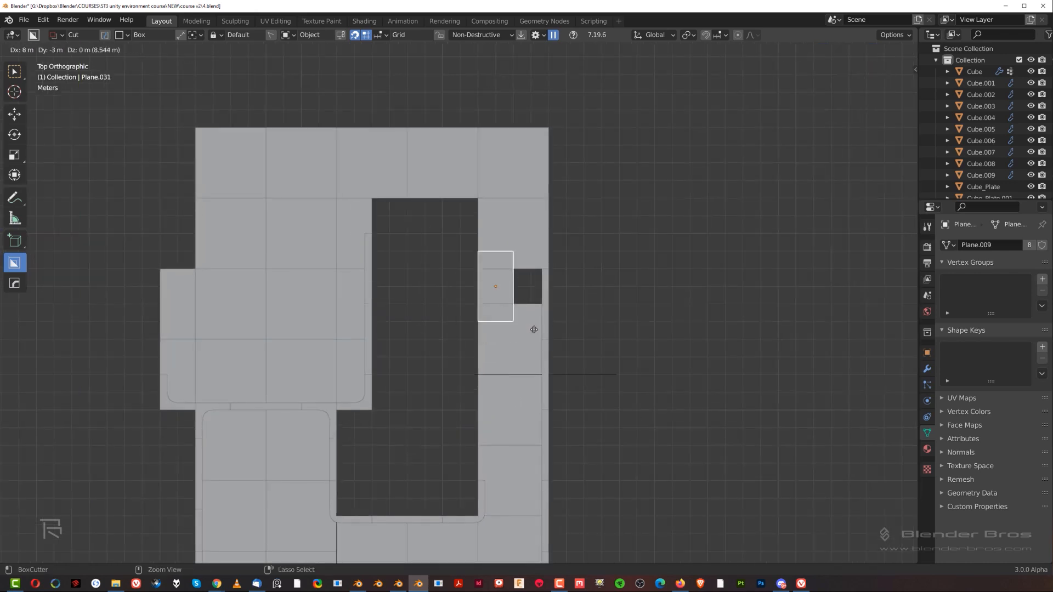
left_click(548, 309)
key("r")
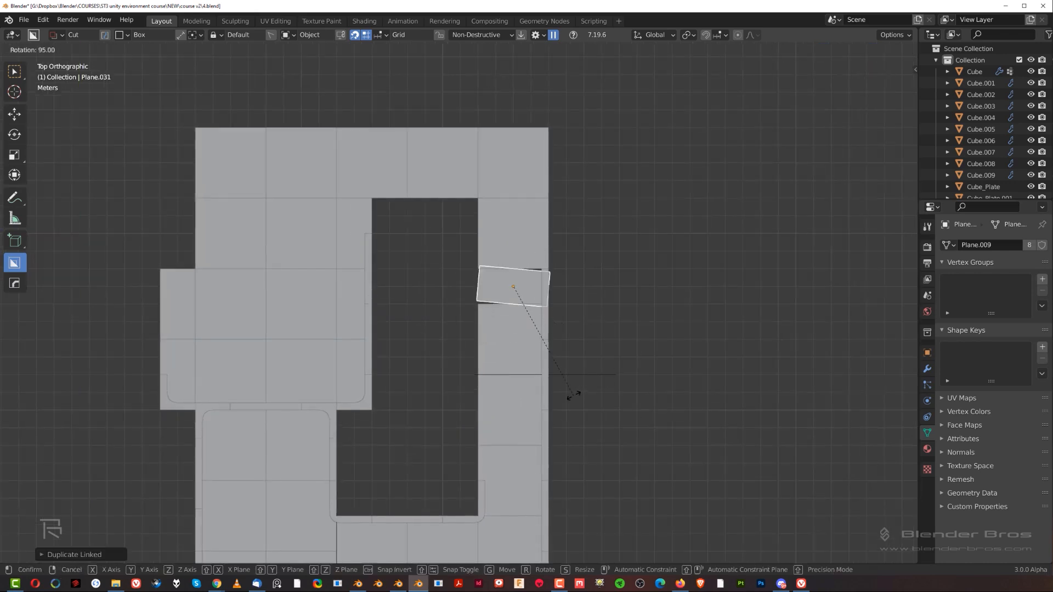
left_click(576, 384)
scroll(538, 341, "down", 2)
Place a linked duplicate of the corridor's protruding corner wall near the far end of the upper room's corridor-side wall, turned 90°.
middle_click_drag(538, 341, 630, 370)
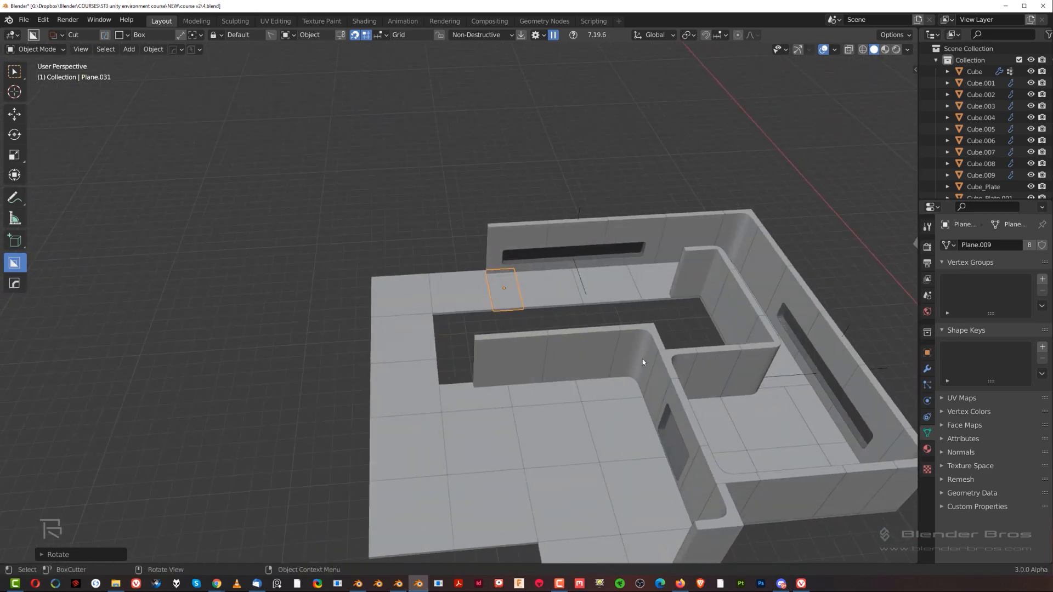
left_click(642, 343)
left_click(765, 359)
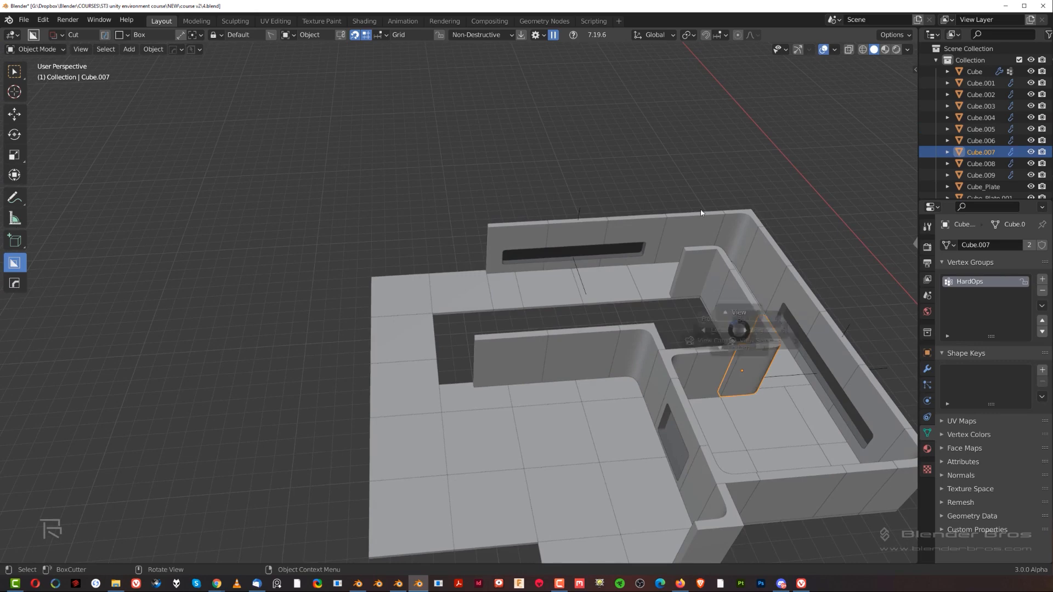
key("KP_7")
middle_click_drag(695, 277, 488, 430, "shift")
key("shift+d")
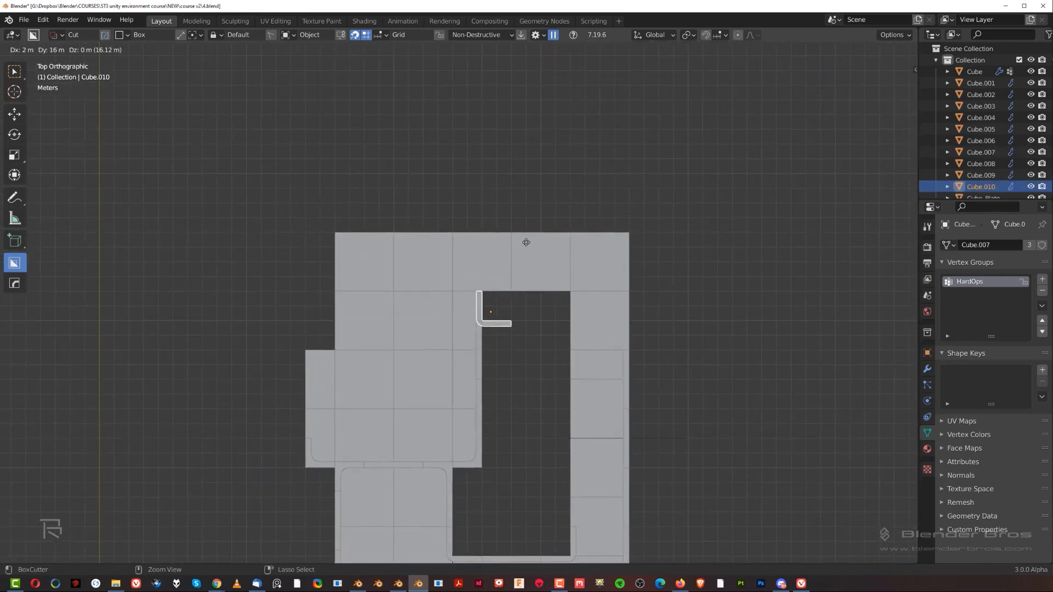
left_click(526, 242)
key("r")
left_click(565, 404)
Snap the corner piece onto the end of the upper room's corridor-side wall so it wraps the floor opening's corner.
scroll(548, 390, "up", 3)
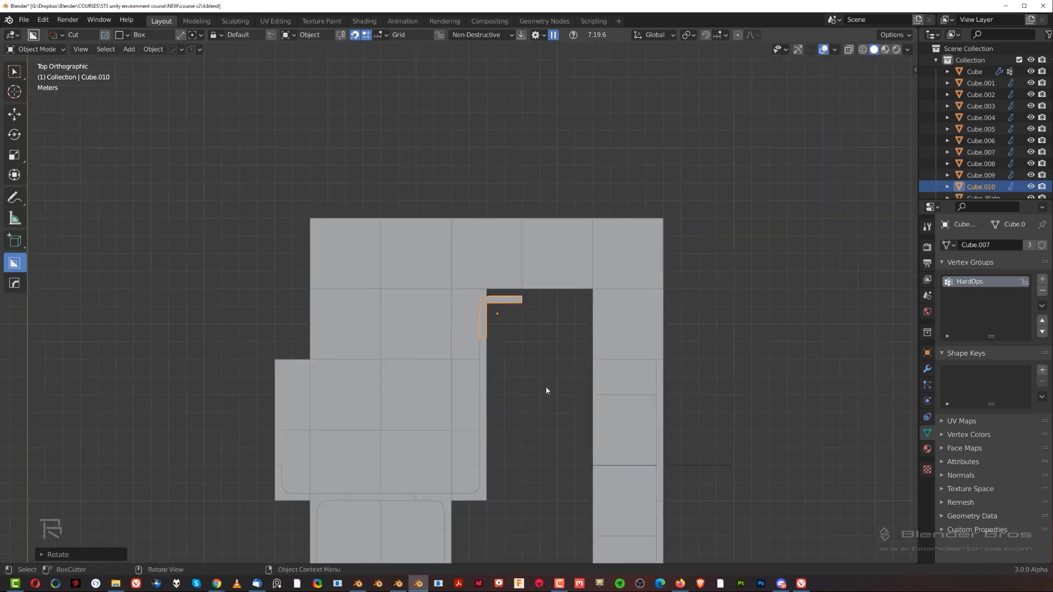
key("g")
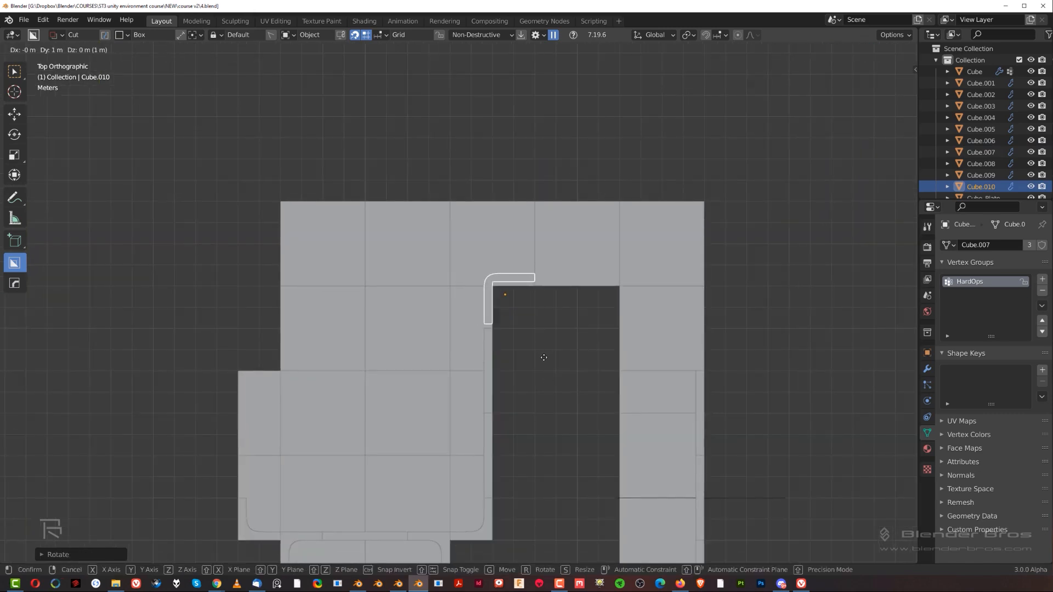
scroll(539, 356, "up", 4)
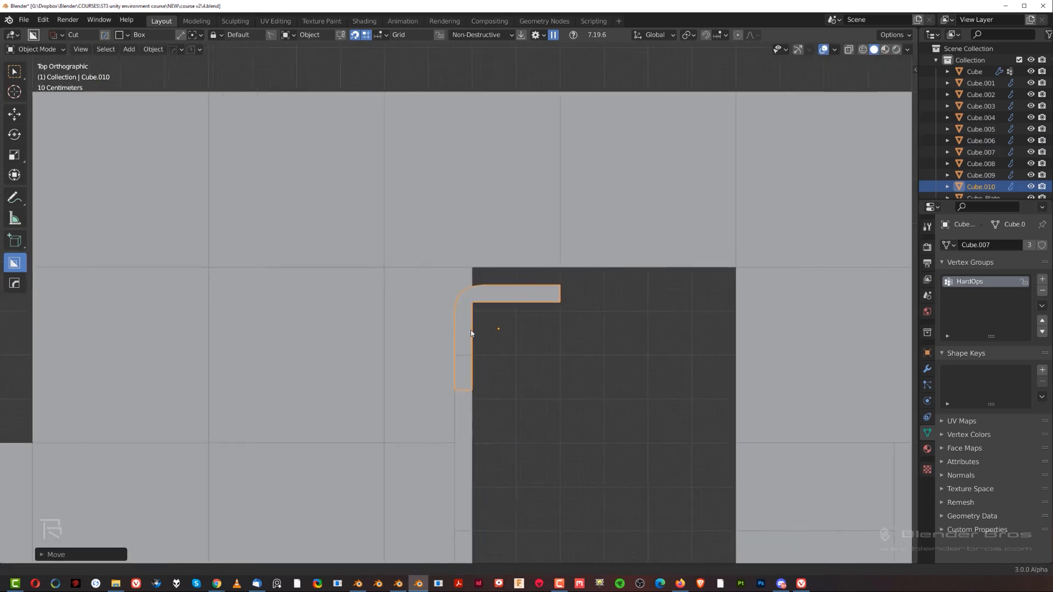
left_click(514, 348)
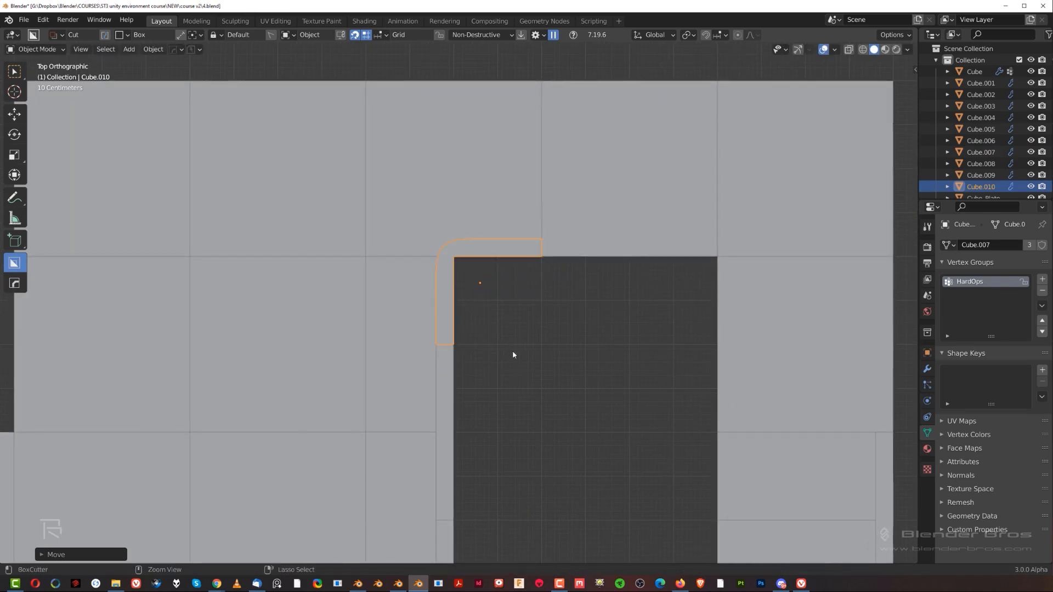
scroll(541, 284, "down", 4)
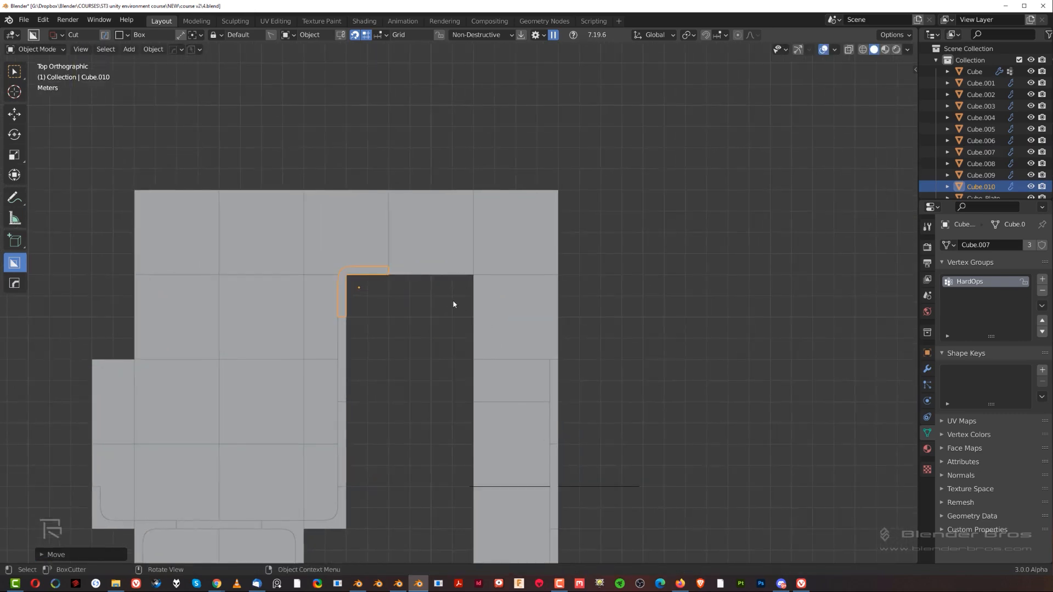
Place a linked duplicate of the upper room's corridor-side corner wall against the free end of the newly placed corner piece.
scroll(443, 295, "down", 4)
key("shift+d")
scroll(370, 450, "up", 4)
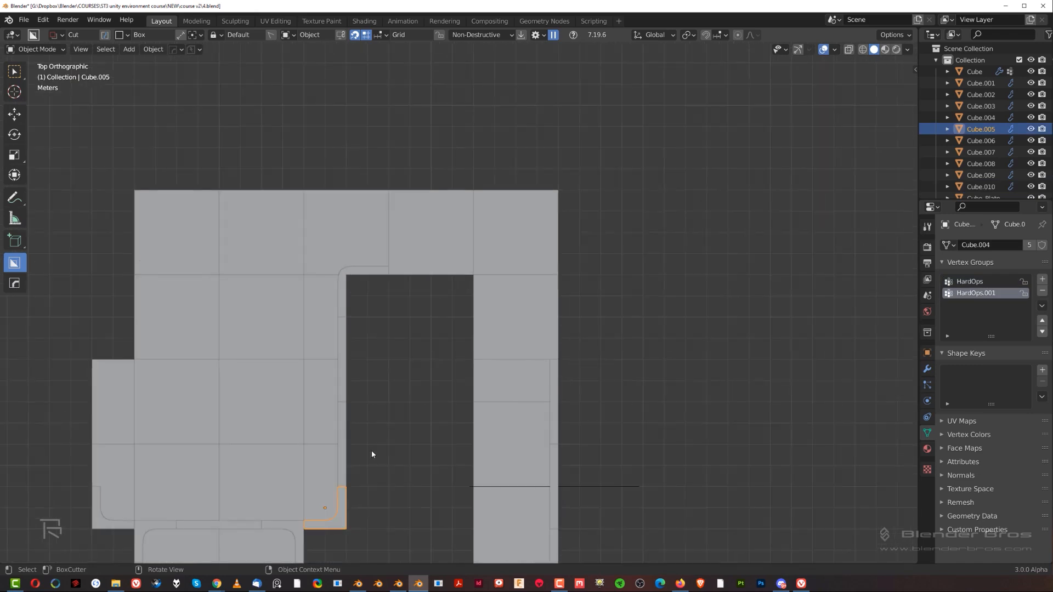
left_click(453, 192)
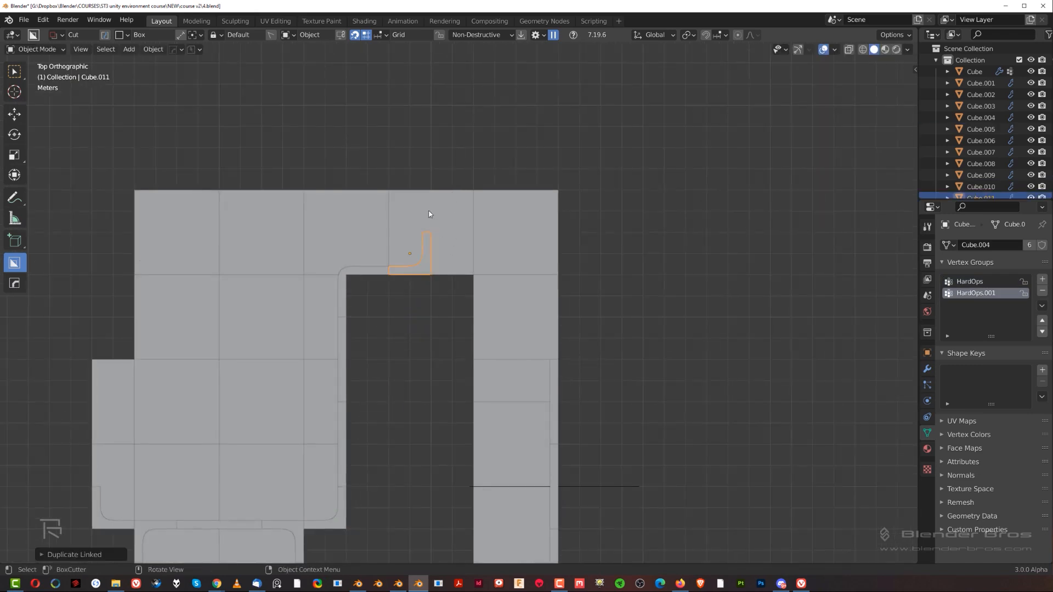
scroll(439, 204, "down", 1)
Make a linked duplicate of the farthest row's three corridor-side end tiles 4 m along Y to add a partial floor row.
left_click(432, 239)
left_click(356, 239, "shift")
left_click(514, 246, "shift")
key("alt+d")
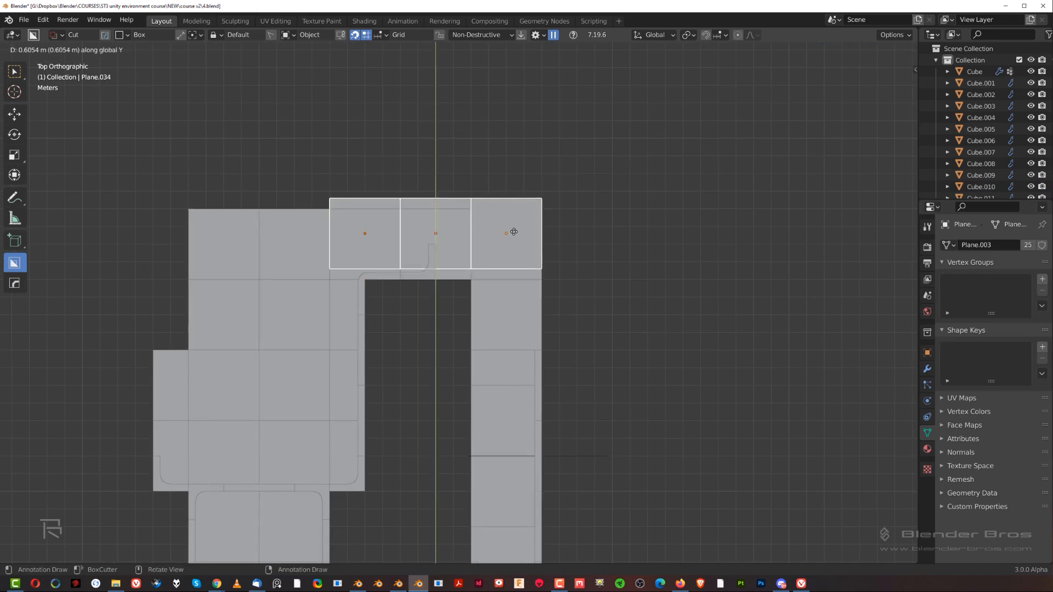
left_click(505, 172)
scroll(505, 172, "down", 6)
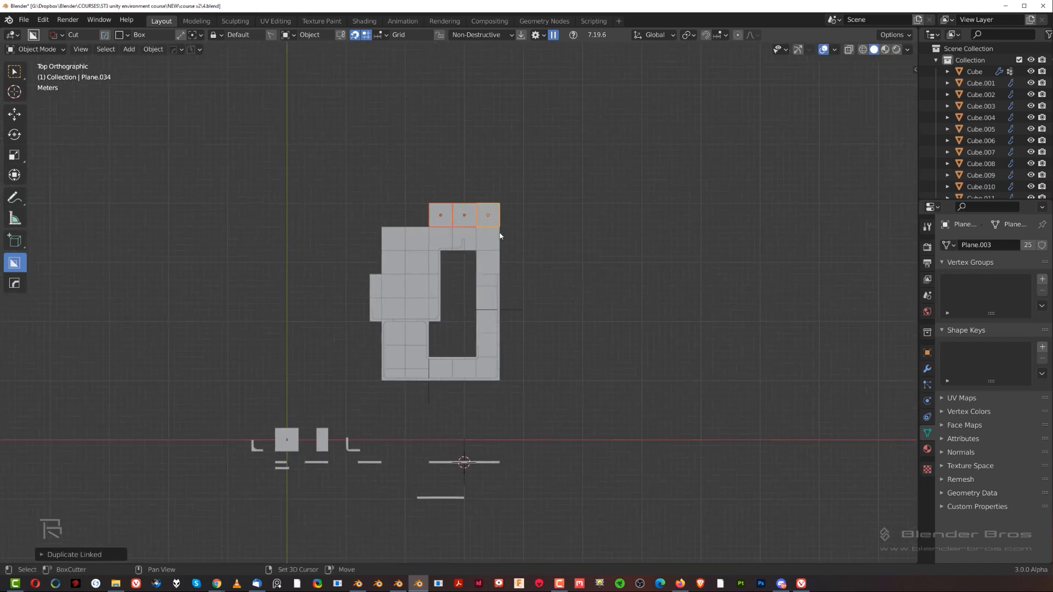
scroll(428, 408, "up", 2)
Make a linked duplicate in place of the small window wall between the two rooms, together with its window cutter.
middle_click_drag(437, 391, 477, 373)
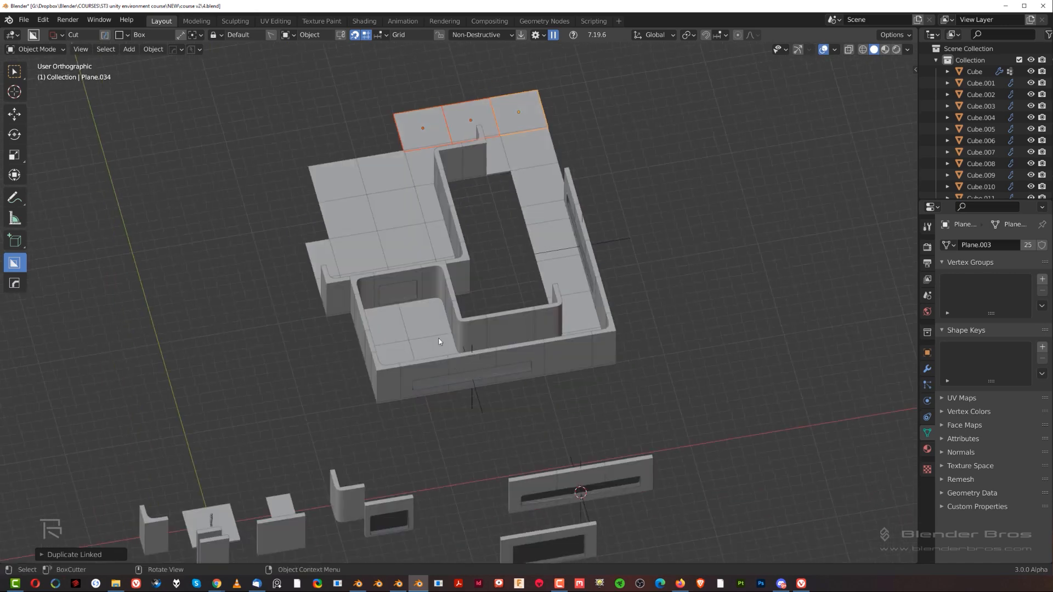
left_click(397, 286)
scroll(390, 281, "up", 2)
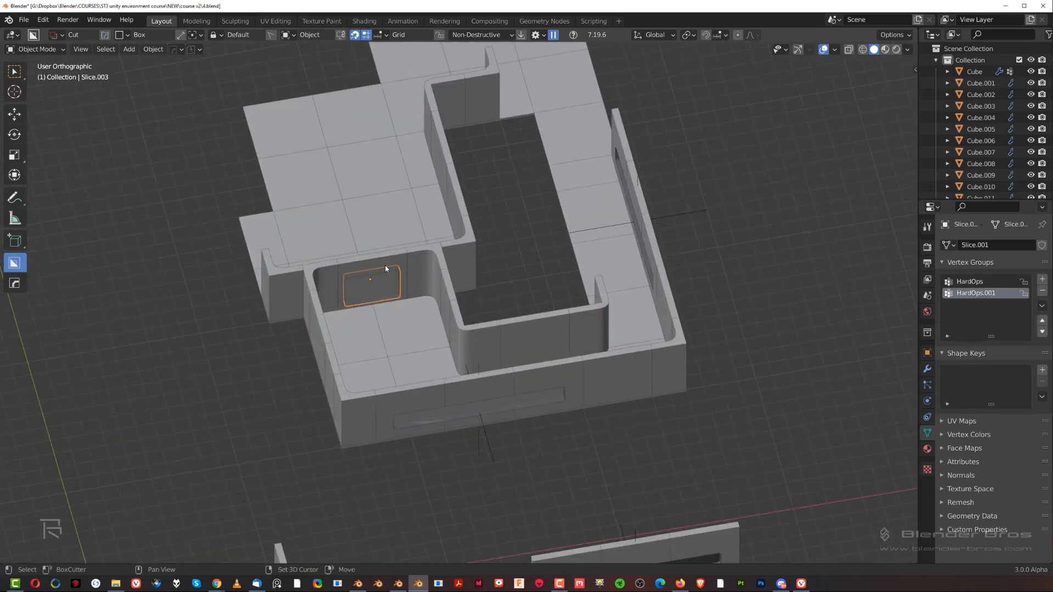
scroll(408, 308, "down", 2)
key("KP_7")
middle_click_drag(432, 258, 382, 354, "shift")
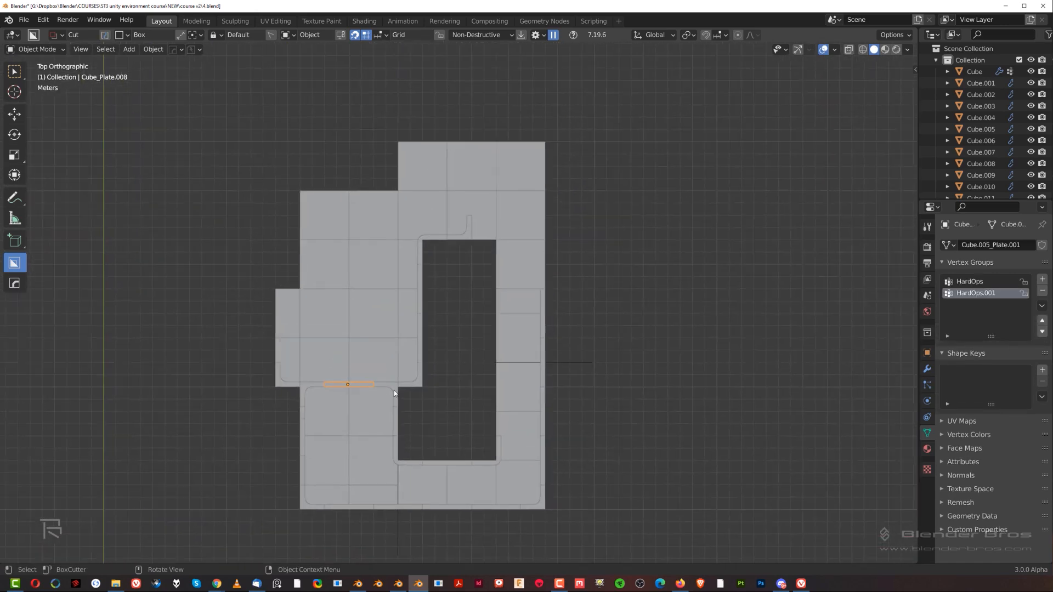
key("alt+d")
right_click(493, 334)
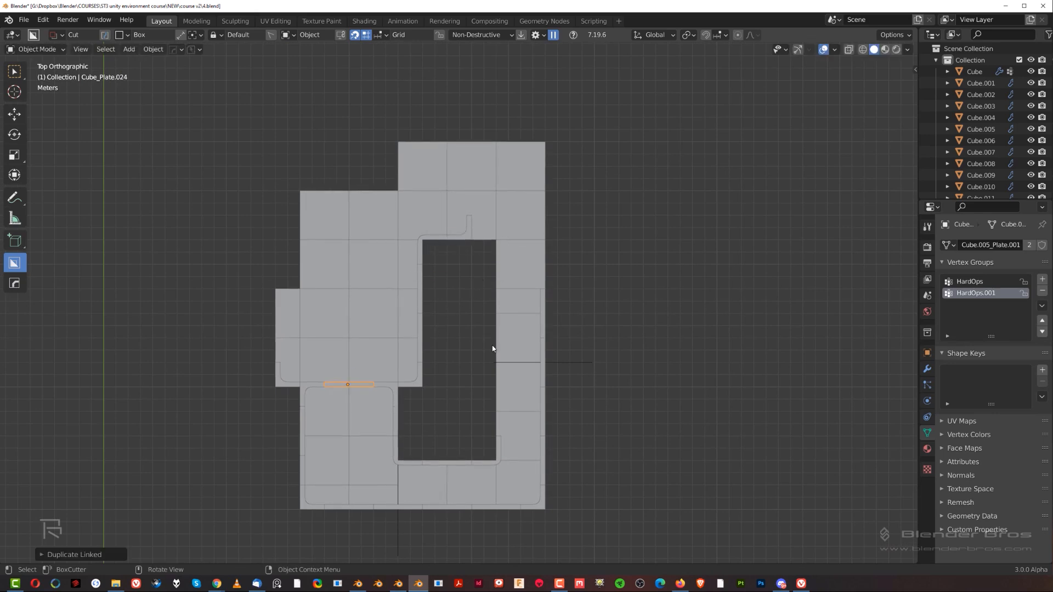
Isolate the duplicated window wall and make its cutters independent with the HardOps Uniquify operation.
key("KP_Divide")
middle_click_drag(456, 355, 498, 268)
key("q")
mouse_move(498, 271)
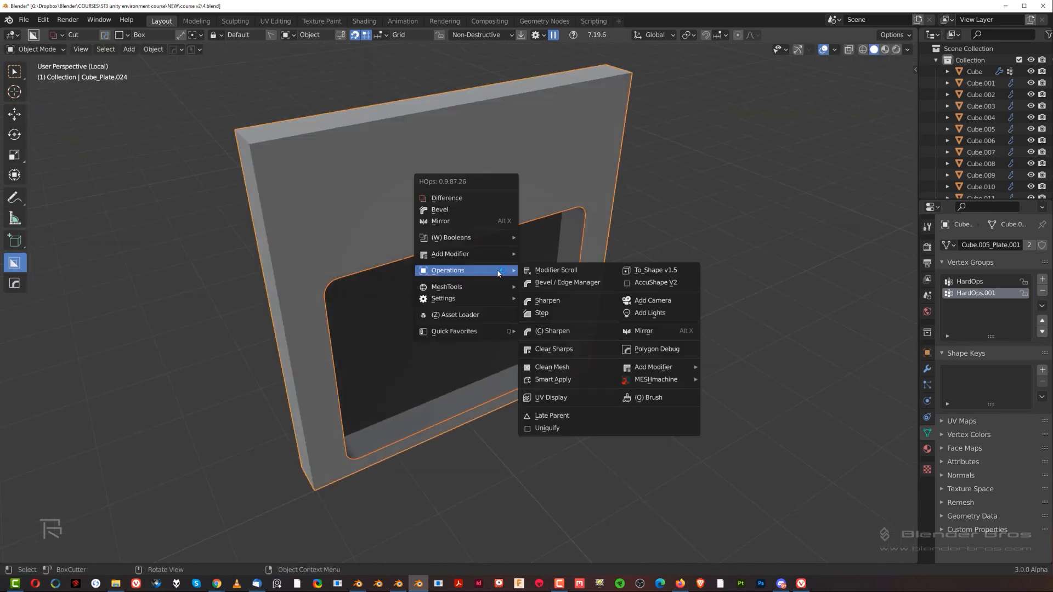
left_click(566, 431)
Move the duplicated window wall to the newest corner wall, turn it 90°, and join it end to end along Y.
key("KP_Divide")
key("KP_7")
key("g")
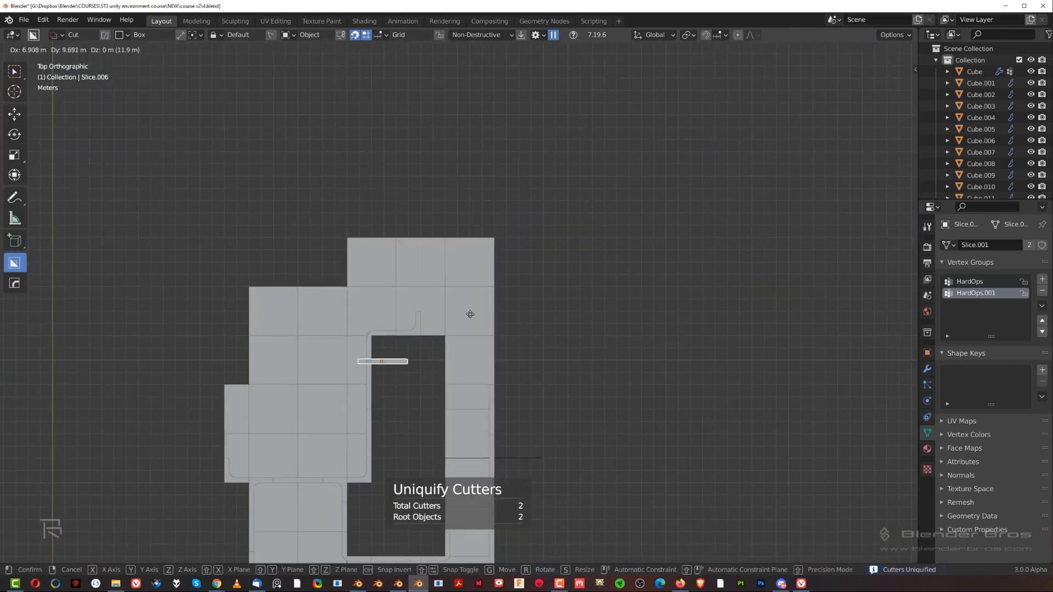
left_click(503, 234)
scroll(497, 271, "up", 3)
key("r")
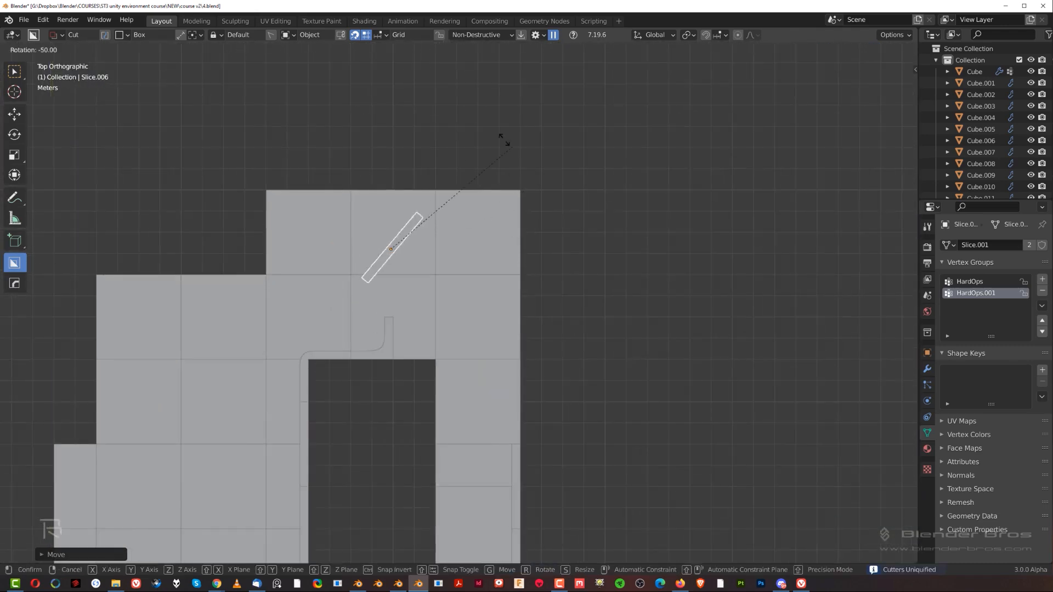
left_click(428, 122)
scroll(397, 178, "up", 2)
key("g")
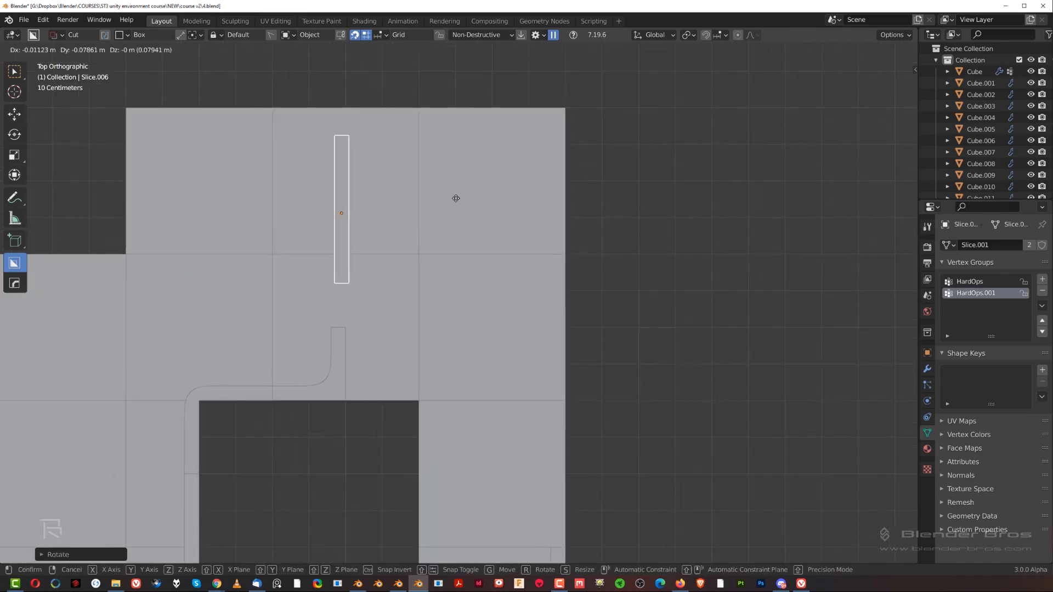
left_click(459, 231)
scroll(485, 296, "down", 3)
middle_click_drag(485, 296, 397, 310)
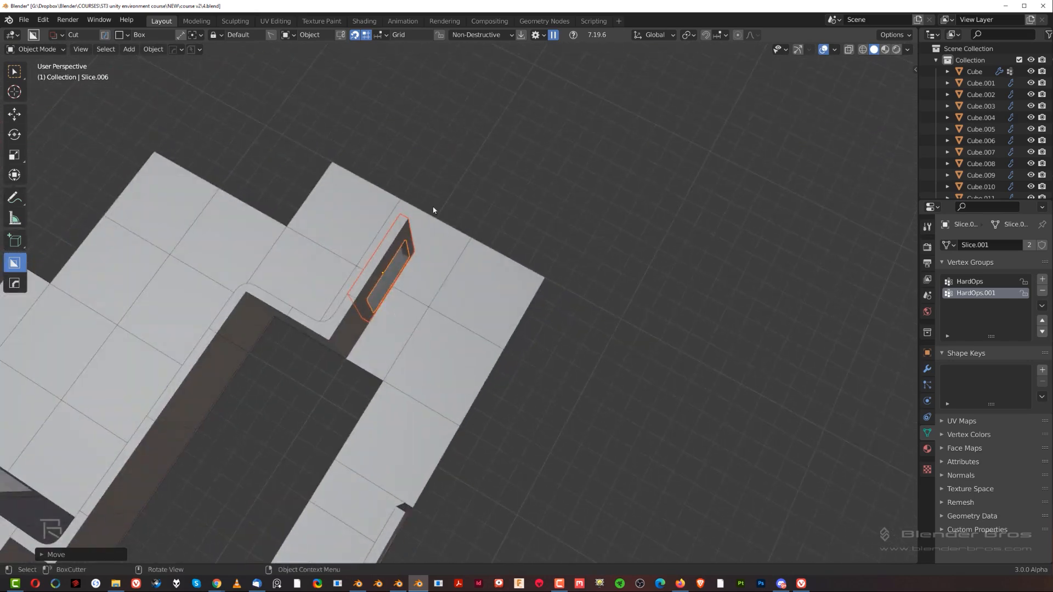
Place a linked duplicate of the corner wall at the far end of the new window wall, turned 90° to close the room corner.
key("KP_7")
middle_click_drag(435, 367, 515, 378, "shift")
left_click(471, 358)
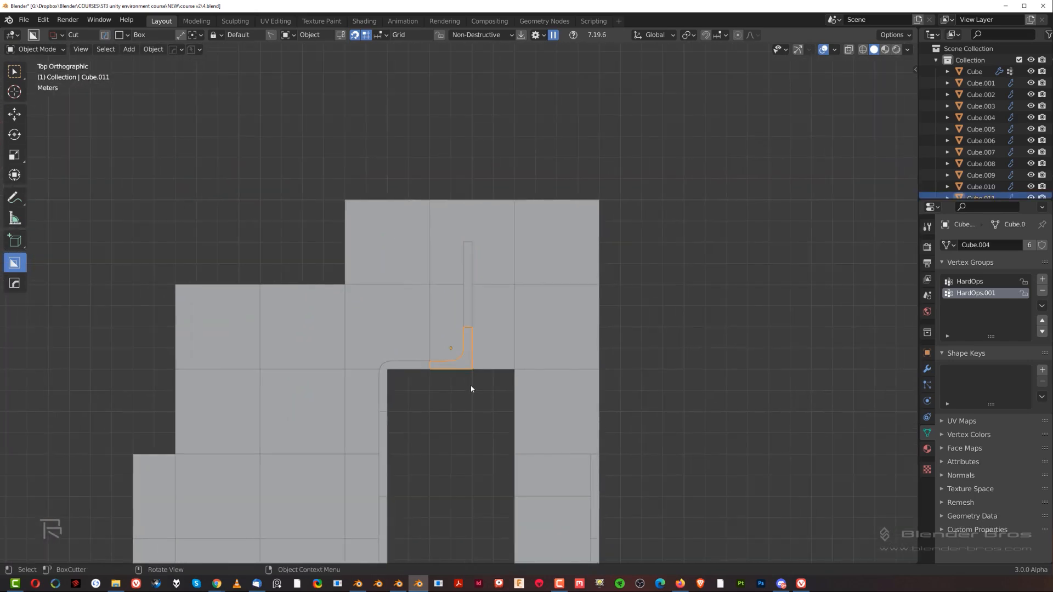
key("alt+d")
left_click(475, 249)
key("r")
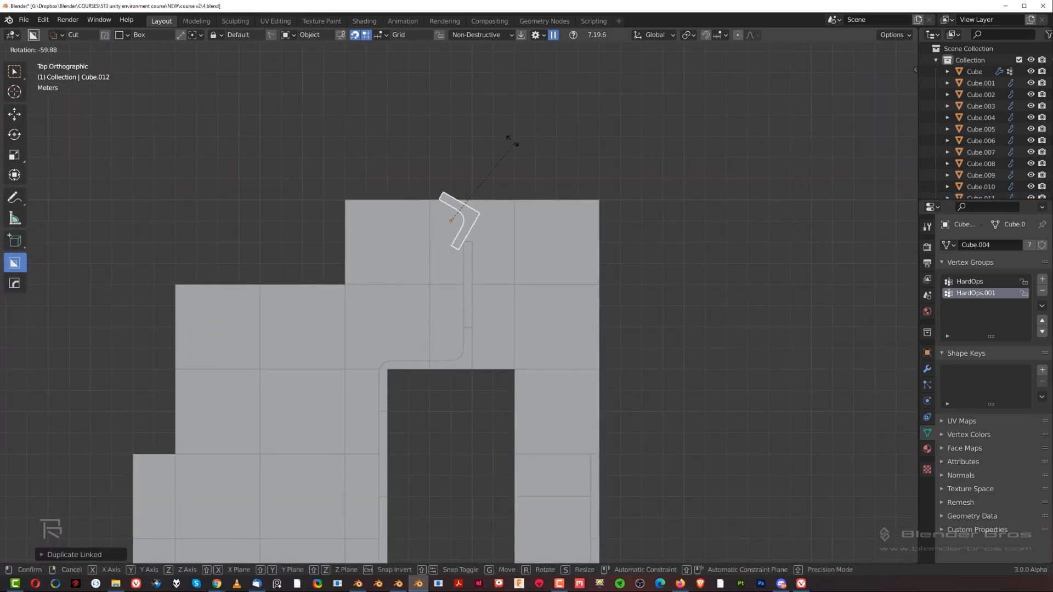
left_click(466, 128)
scroll(484, 306, "down", 3)
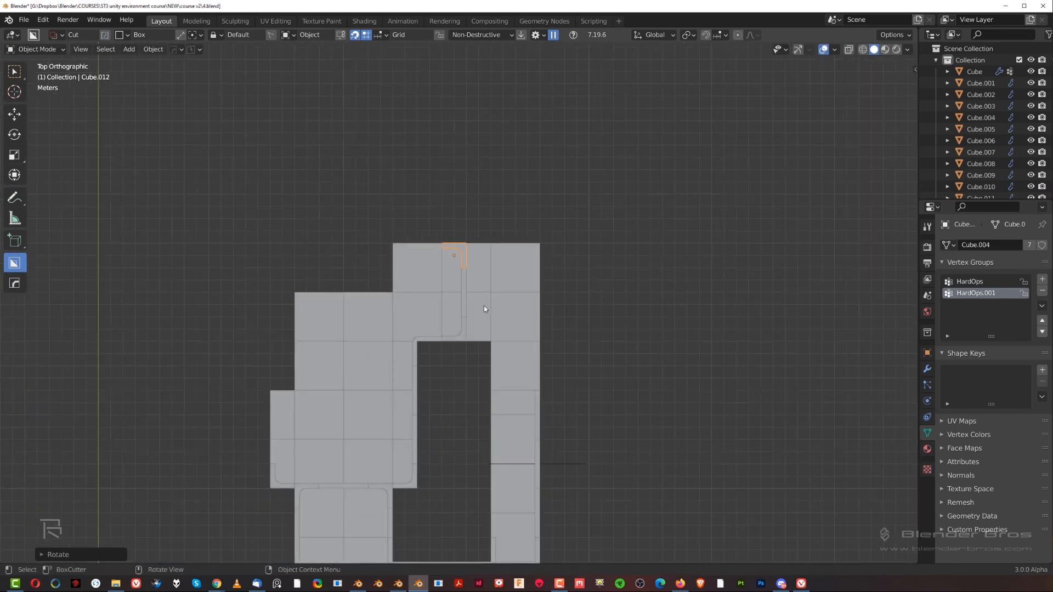
Place a linked duplicate of the protruding corner wall, turned 90°, around the opposite corner of the floor opening beside the corridor leg.
scroll(498, 341, "up", 2)
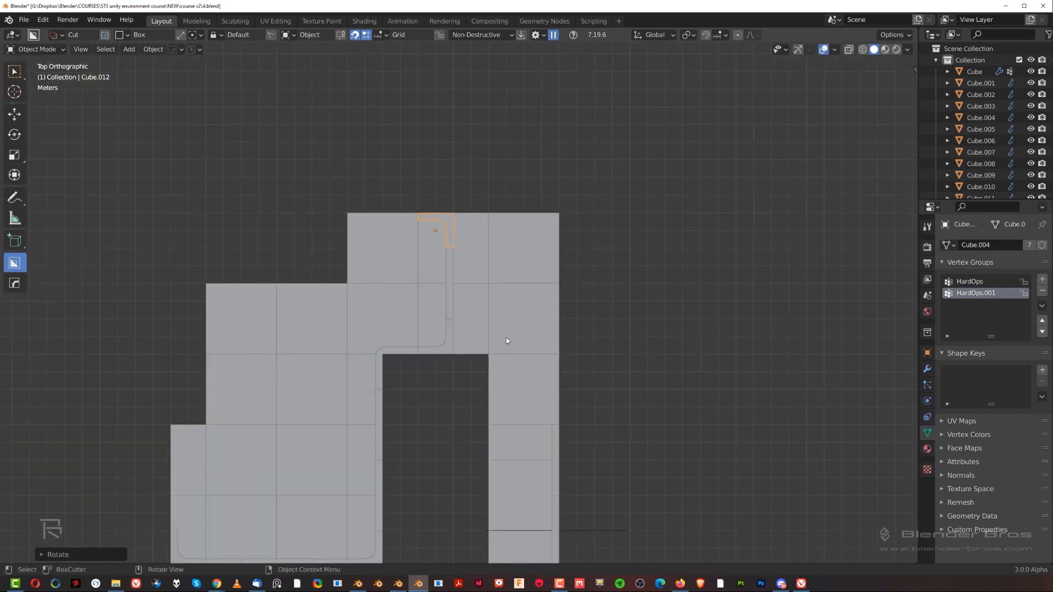
left_click(399, 360)
key("alt+d")
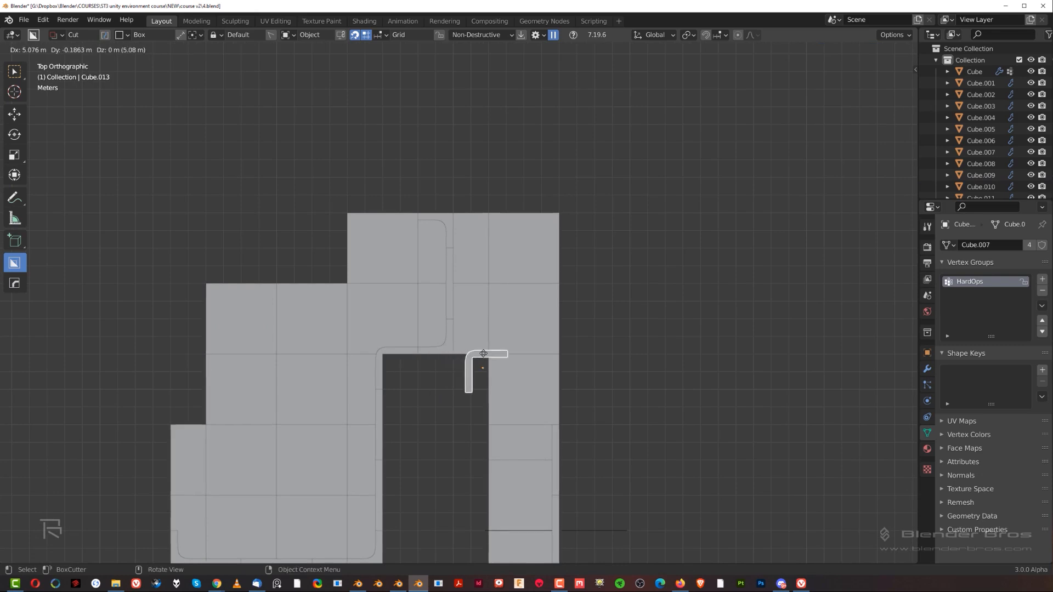
left_click(491, 353)
key("r")
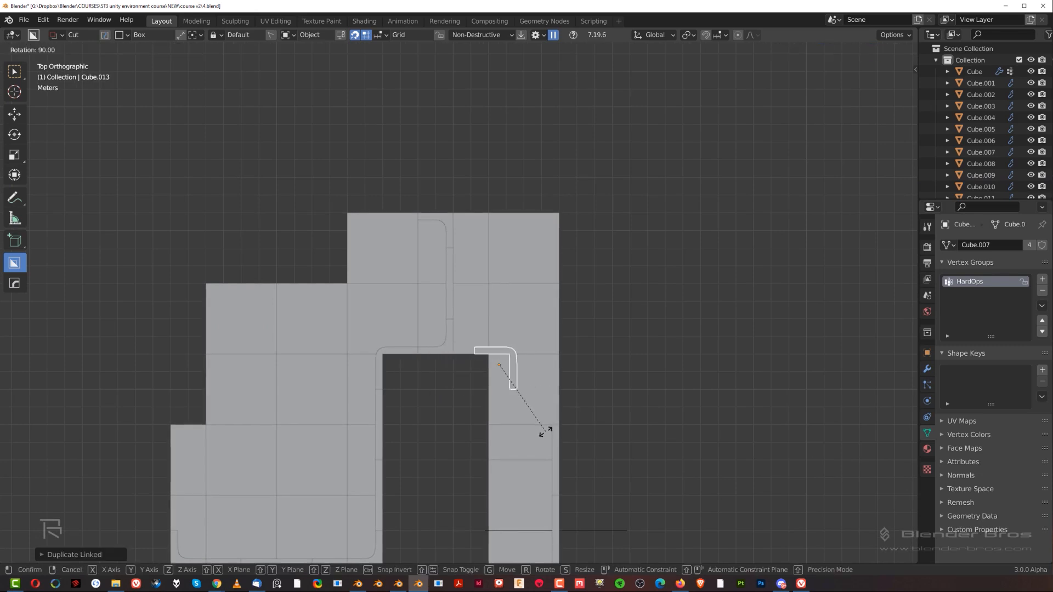
left_click(546, 432)
scroll(546, 432, "up", 2)
key("g")
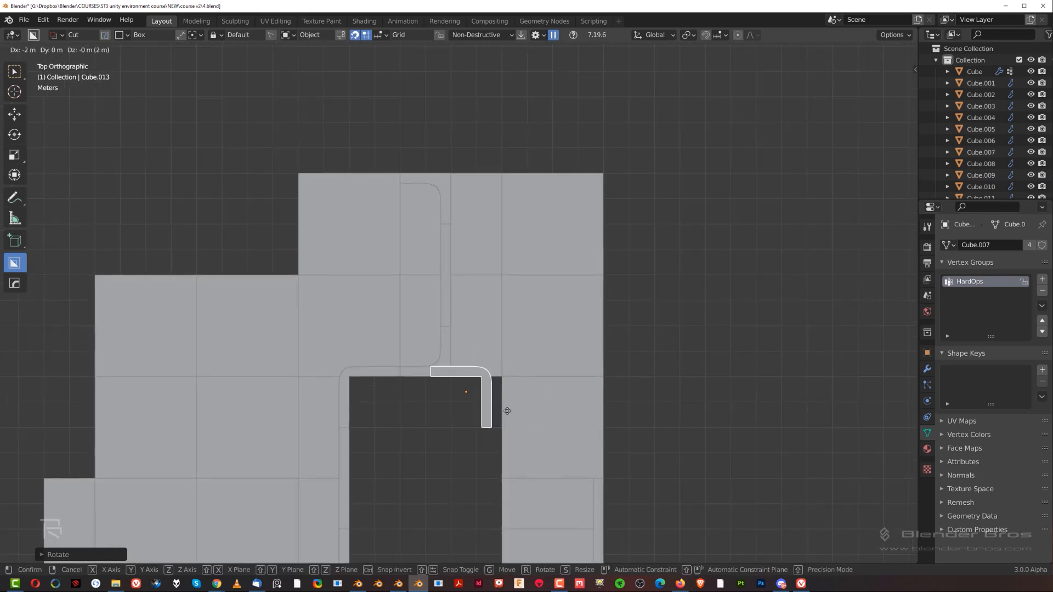
scroll(508, 410, "up", 4)
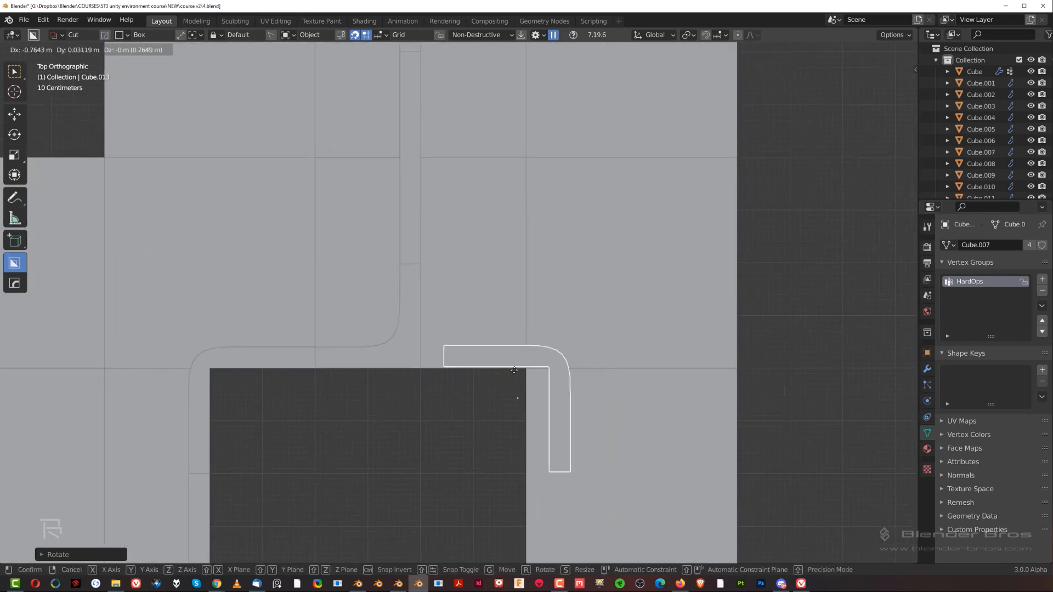
left_click(493, 371)
scroll(494, 371, "down", 4)
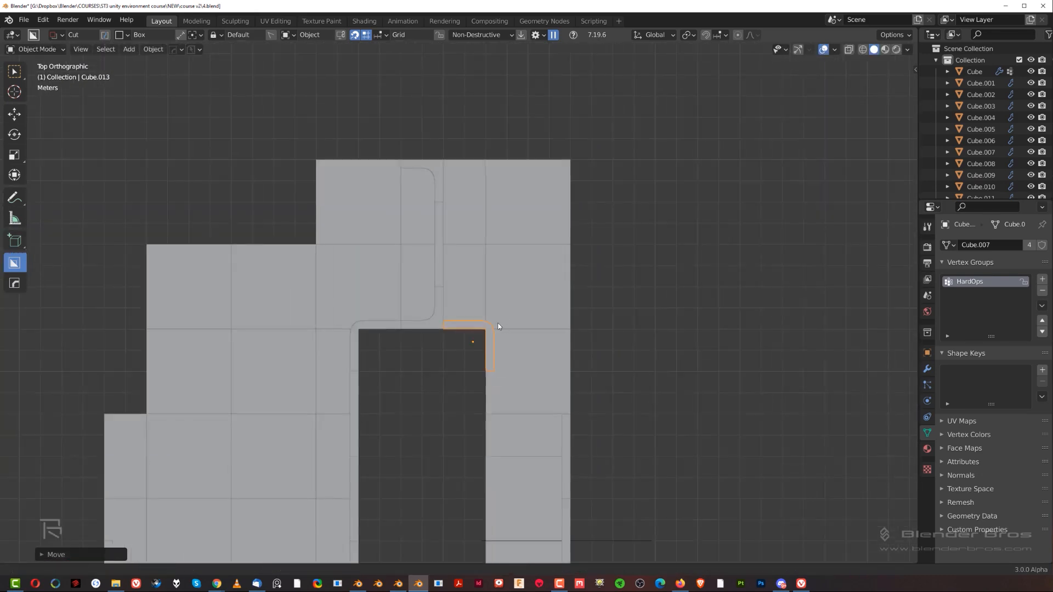
Place a linked duplicate of the inward-facing corner wall at the outer floor corner beside the corridor entrance.
middle_click_drag(502, 318, 475, 361, "shift")
key("shift+d")
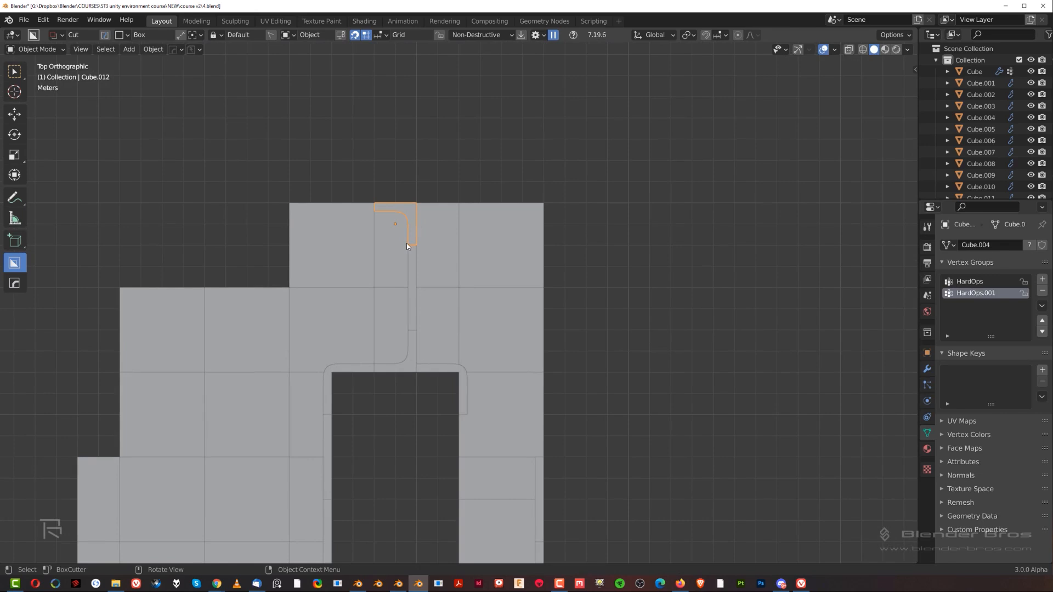
left_click(500, 255)
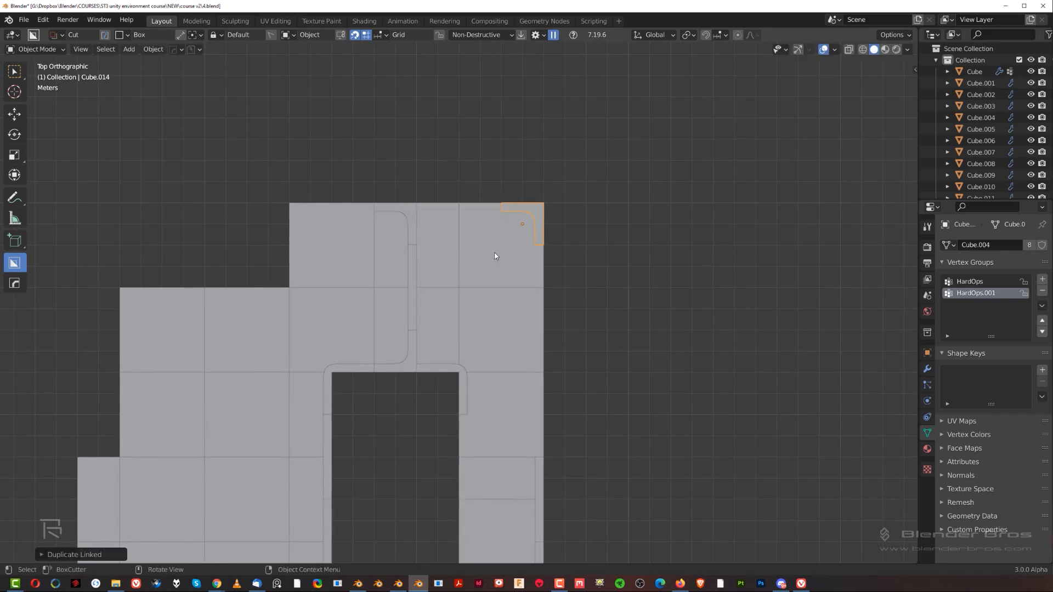
scroll(423, 228, "up", 1)
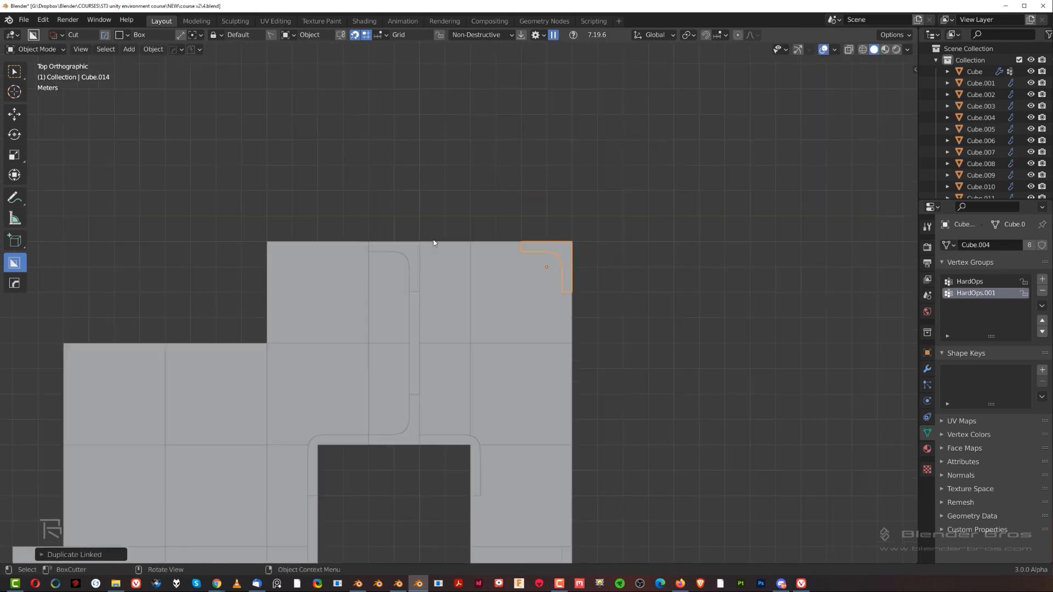
Place a linked duplicate of the plain wall, turned 90°, along the outer floor edge between the dividing wall and the new corner wall.
scroll(400, 441, "down", 4)
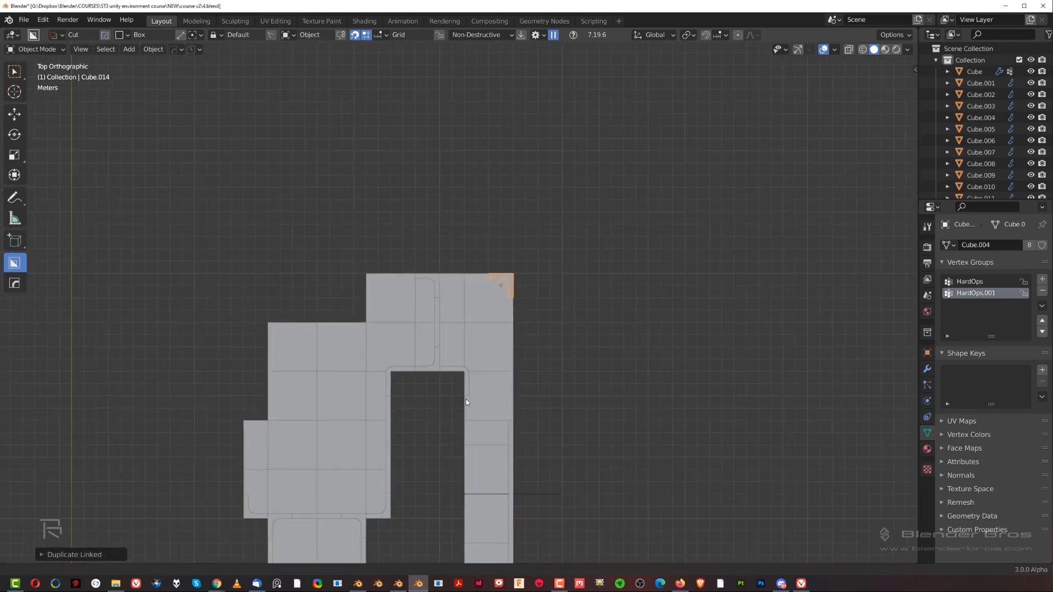
scroll(485, 373, "up", 2)
left_click(357, 348)
middle_click_drag(366, 313, 353, 426, "shift")
scroll(353, 427, "up", 2)
key("alt+d")
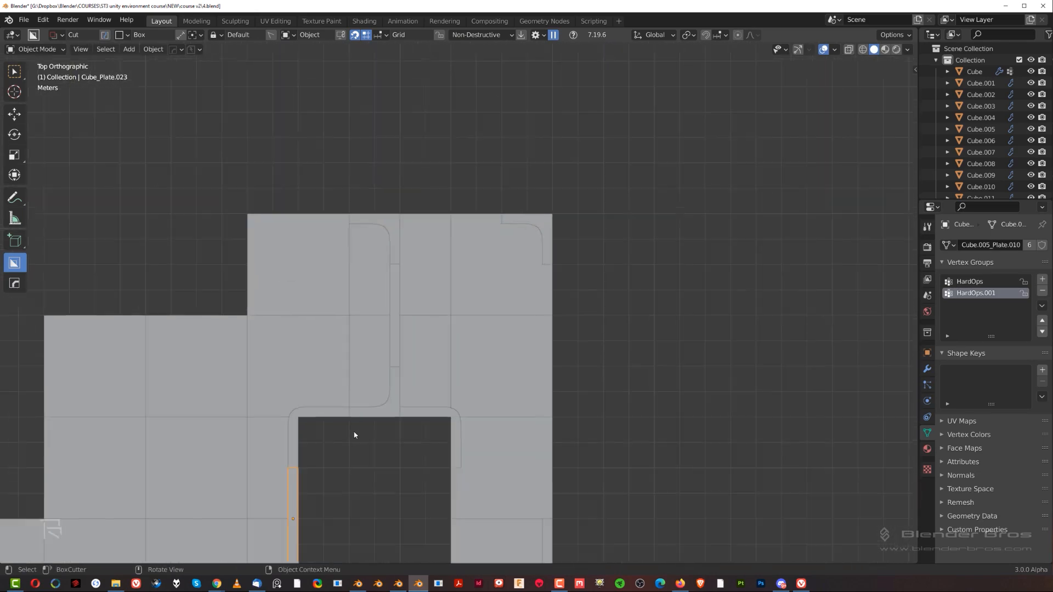
left_click(512, 138)
key("r")
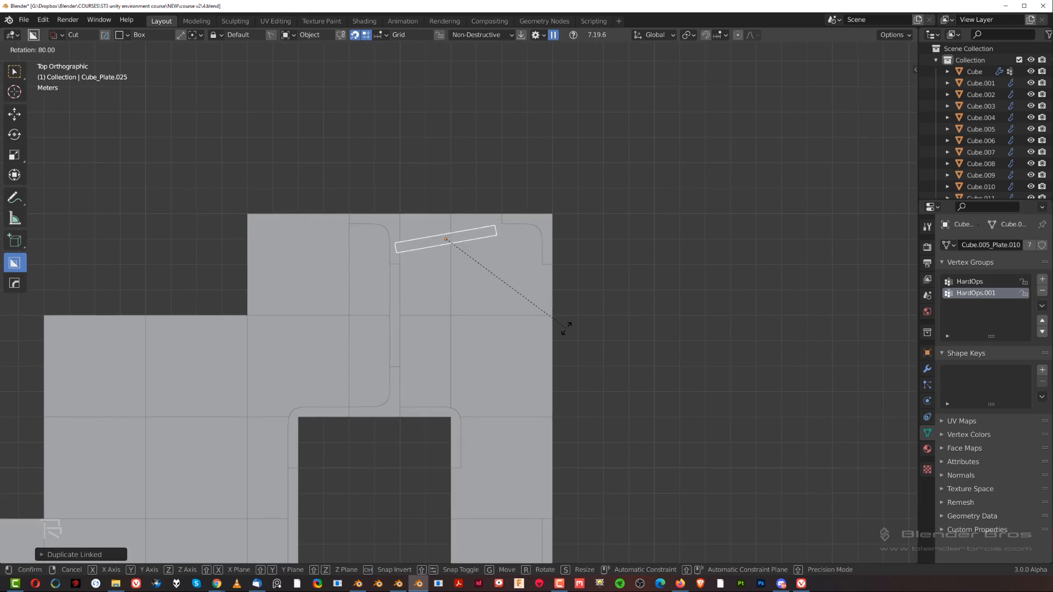
left_click(539, 350)
scroll(483, 328, "up", 3)
key("g")
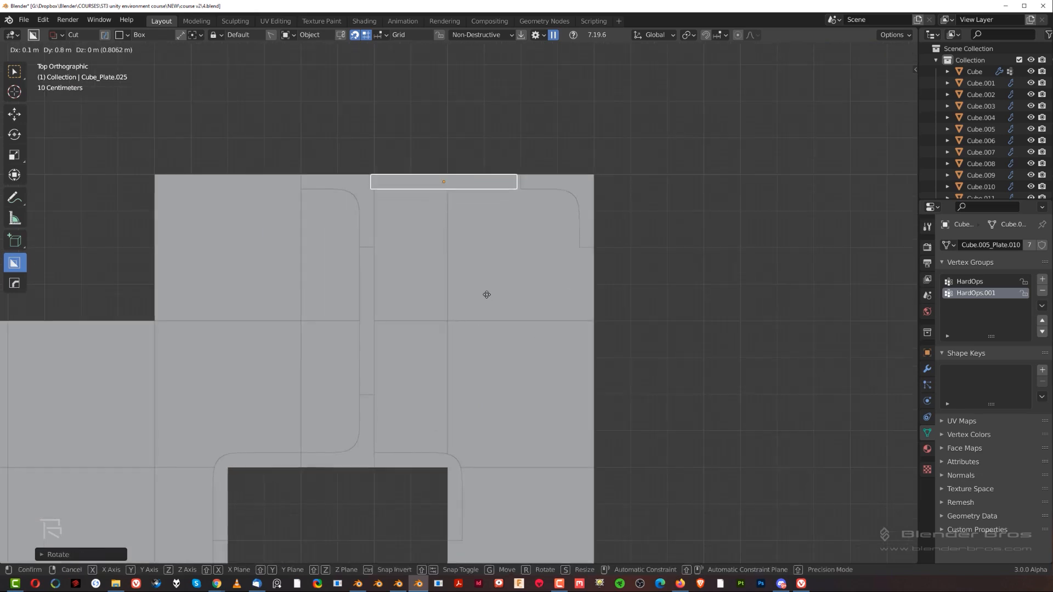
left_click(488, 297)
Place another linked duplicate of the plain wall, turned 90°, on the corridor's outer edge, flush against the free end of the new corner wall.
scroll(489, 297, "down", 3)
middle_click_drag(507, 351, 475, 251, "shift")
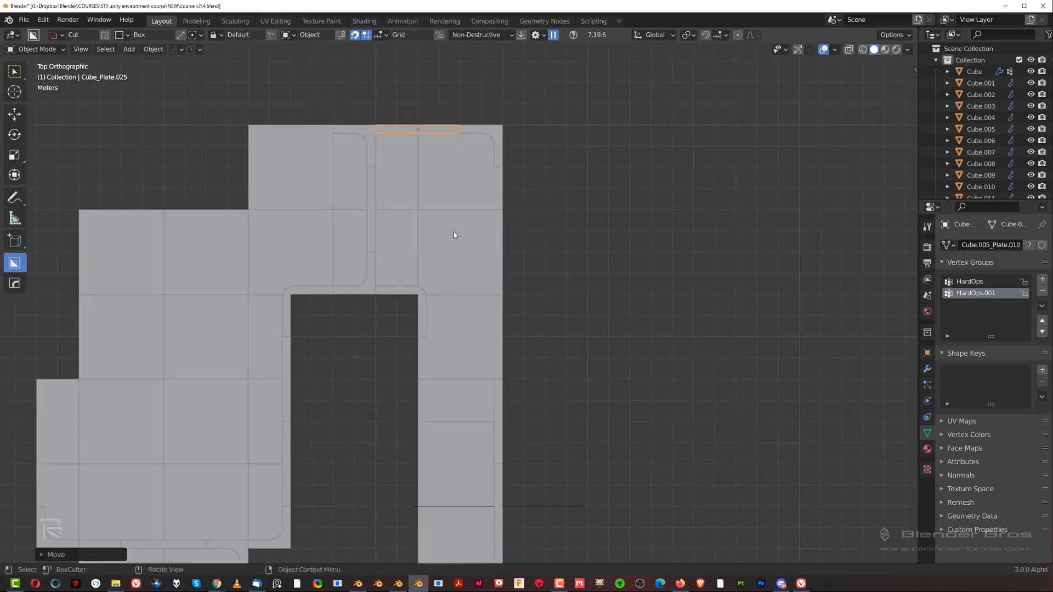
key("alt+d")
left_click(499, 329)
key("r")
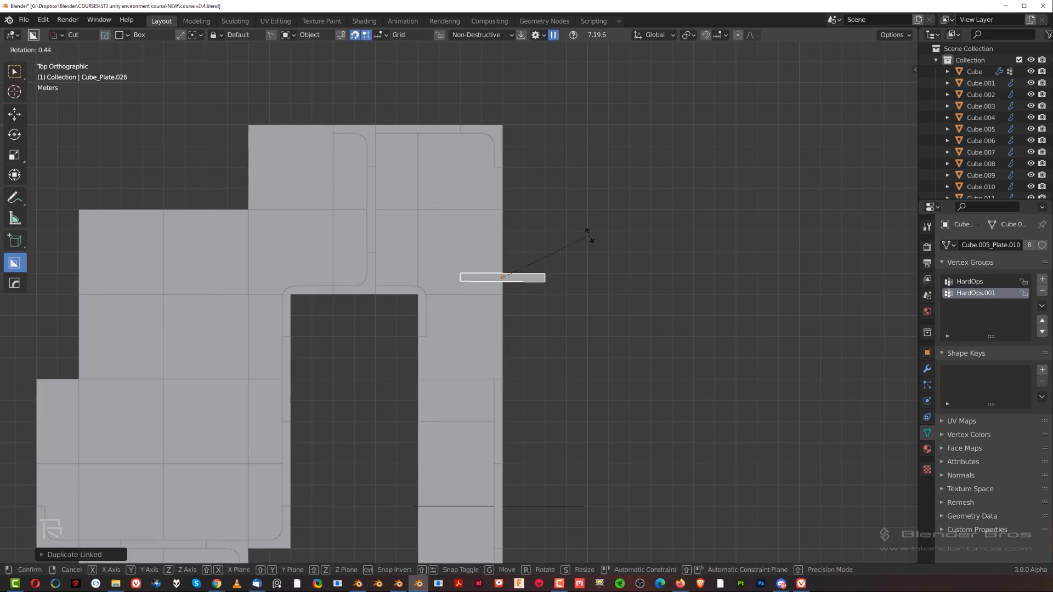
left_click(535, 342)
scroll(532, 329, "up", 2)
key("g")
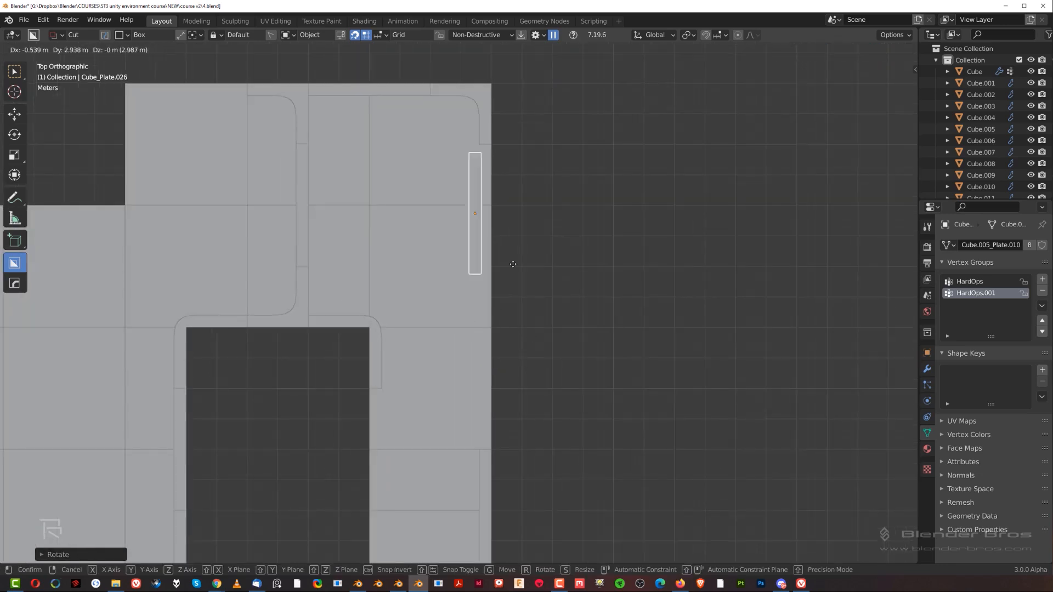
scroll(521, 236, "up", 4)
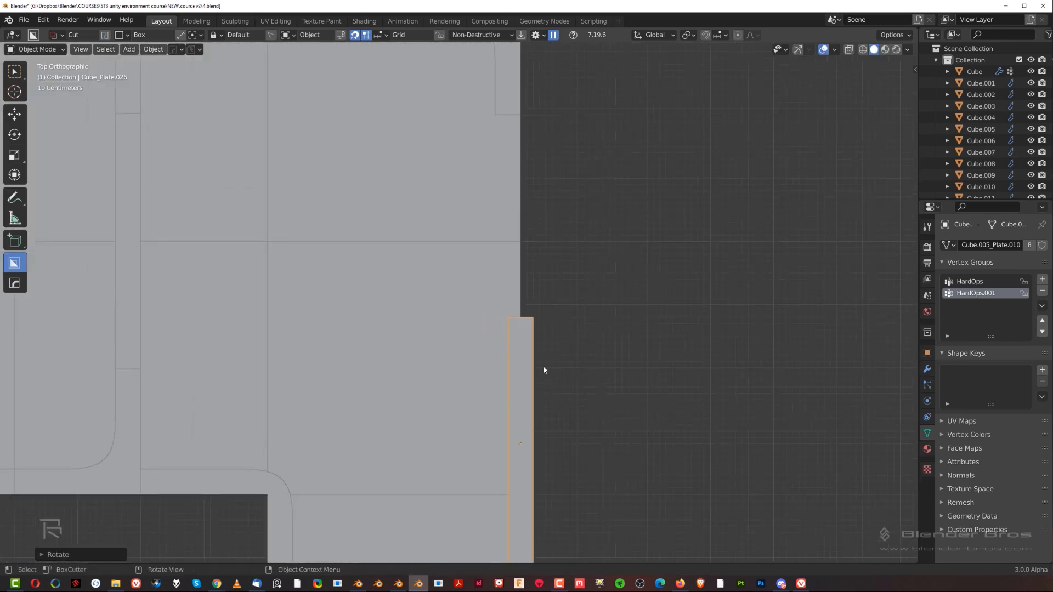
left_click(534, 173)
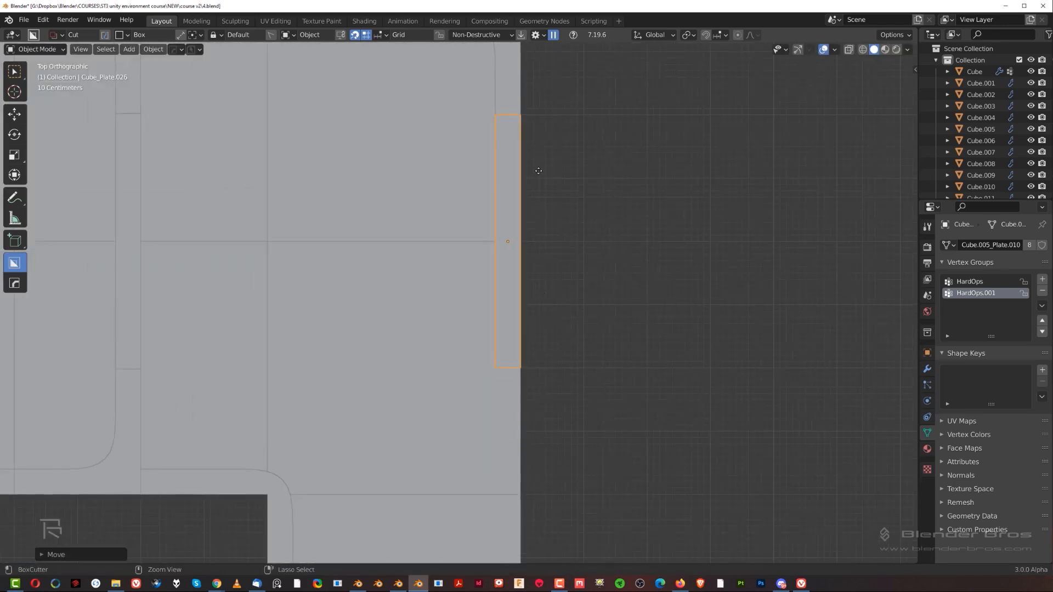
Add a linked duplicate of the outer corridor wall along Y, end to end with the previous piece.
scroll(542, 257, "down", 3)
middle_click_drag(558, 345, 548, 230, "shift")
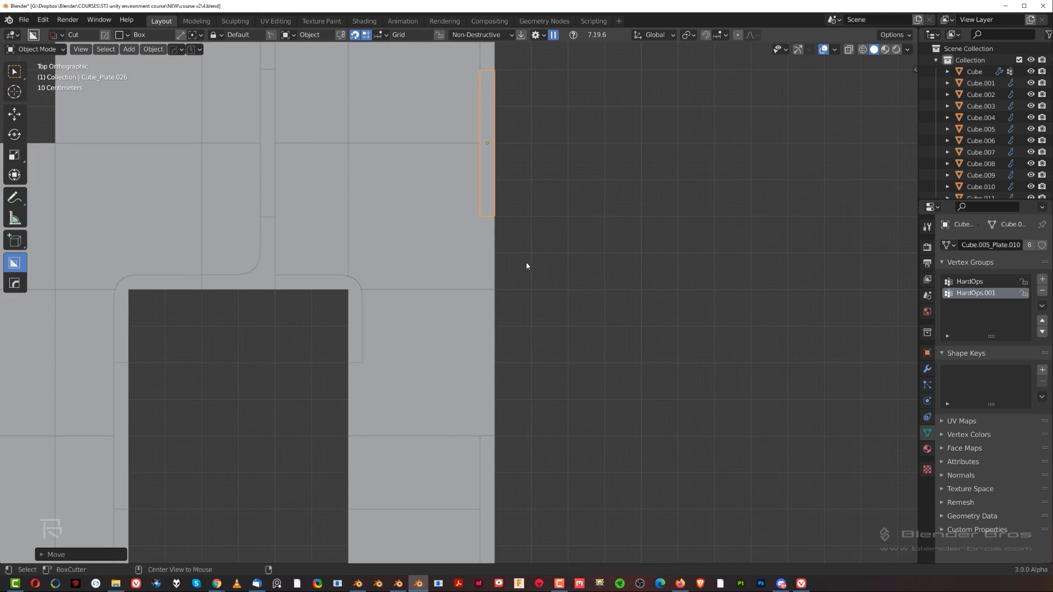
key("shift+d")
key("y")
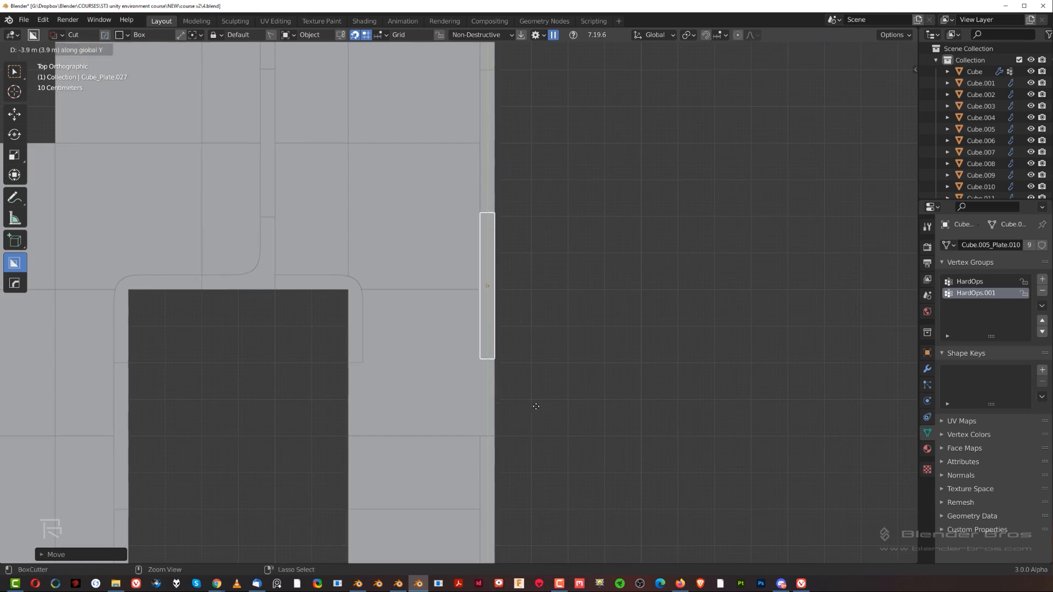
left_click(536, 412)
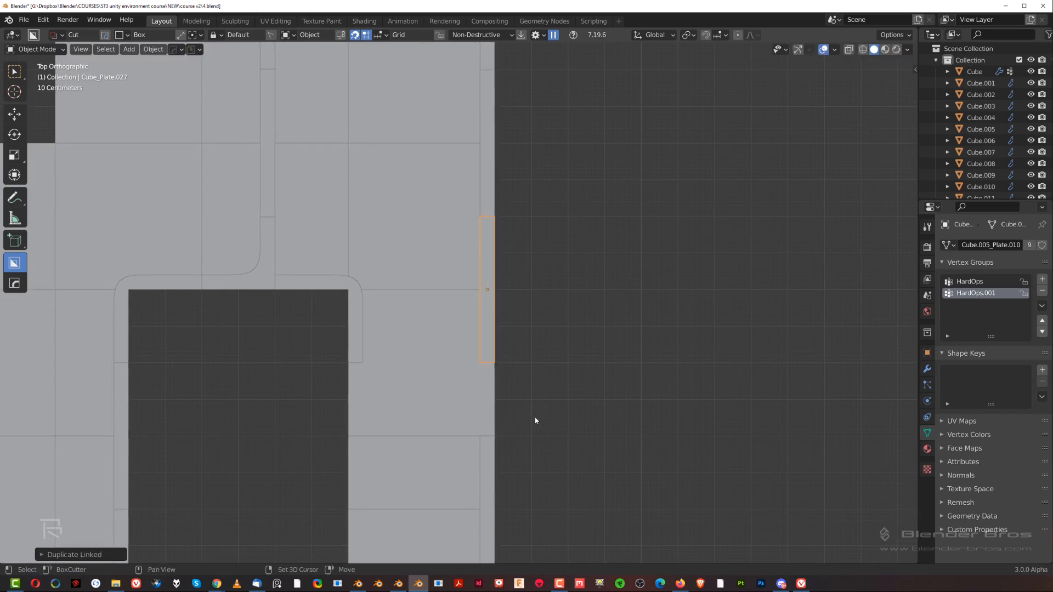
Duplicate the half-width plain wall from the kit, turn it 90°, and fit it into the remaining gap of the outer corridor wall.
middle_click_drag(490, 380, 487, 258, "shift")
scroll(432, 404, "down", 5)
scroll(359, 403, "down", 2)
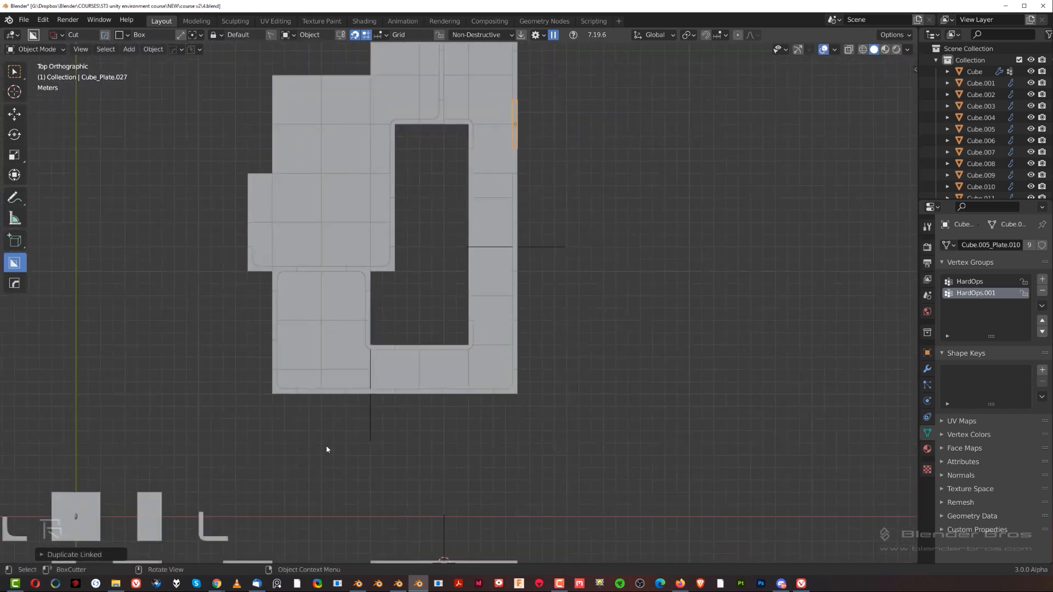
left_click(136, 521)
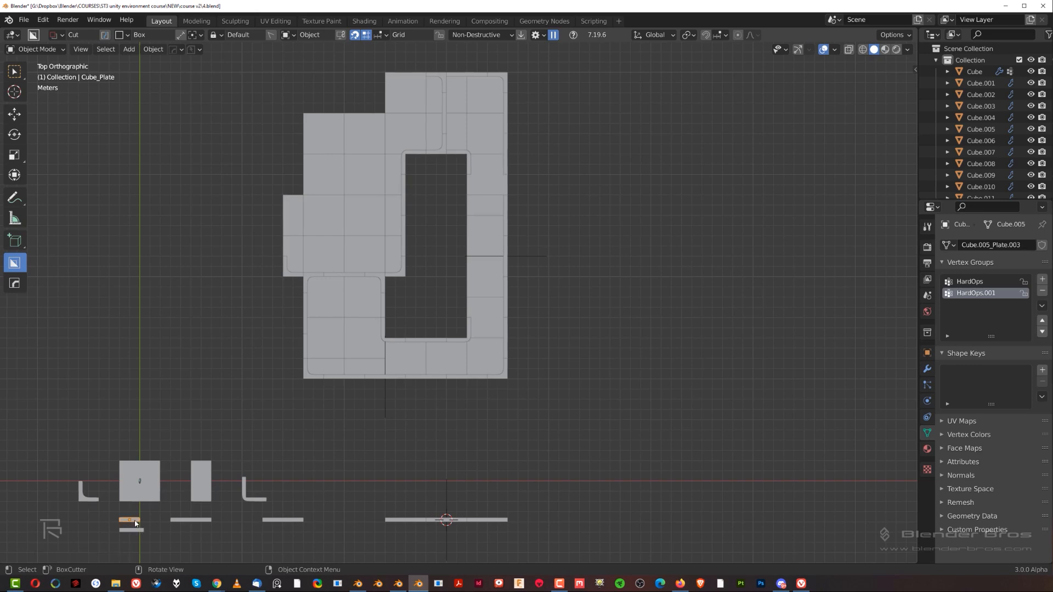
key("shift+d")
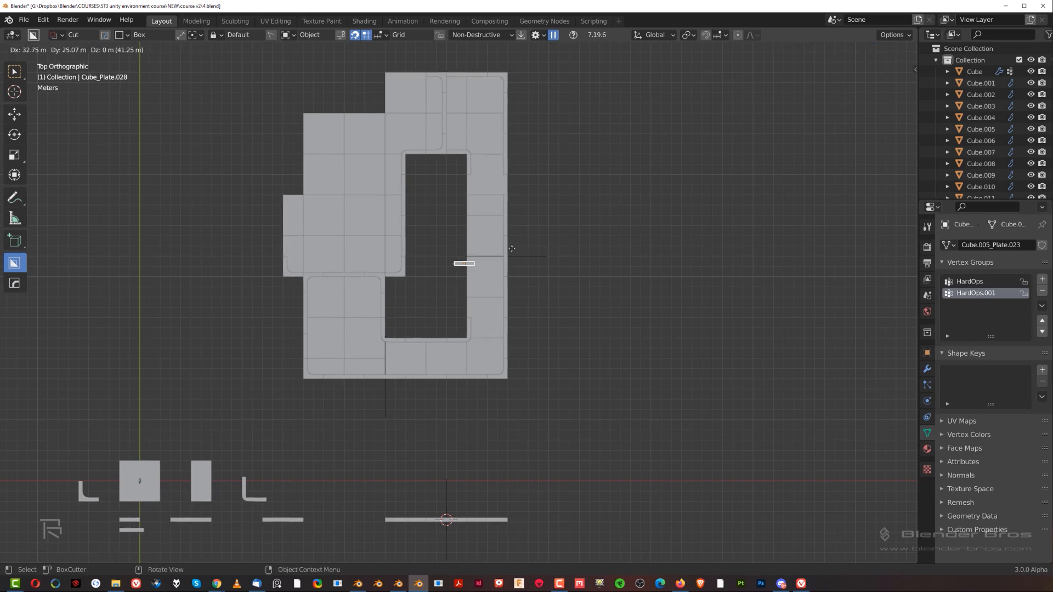
left_click(555, 189)
scroll(564, 204, "up", 6)
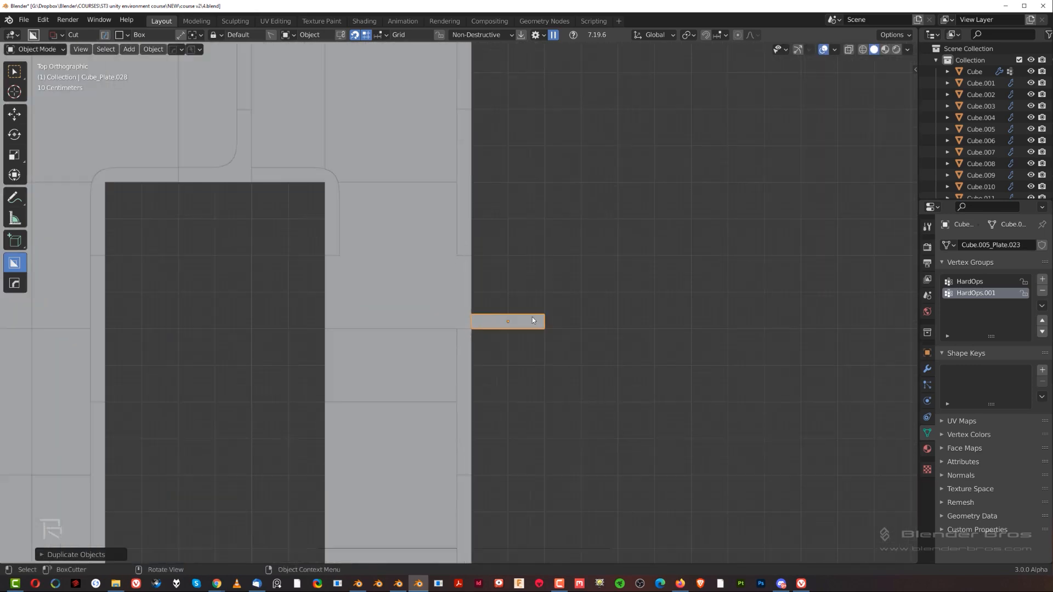
key("r")
left_click(548, 386)
key("g")
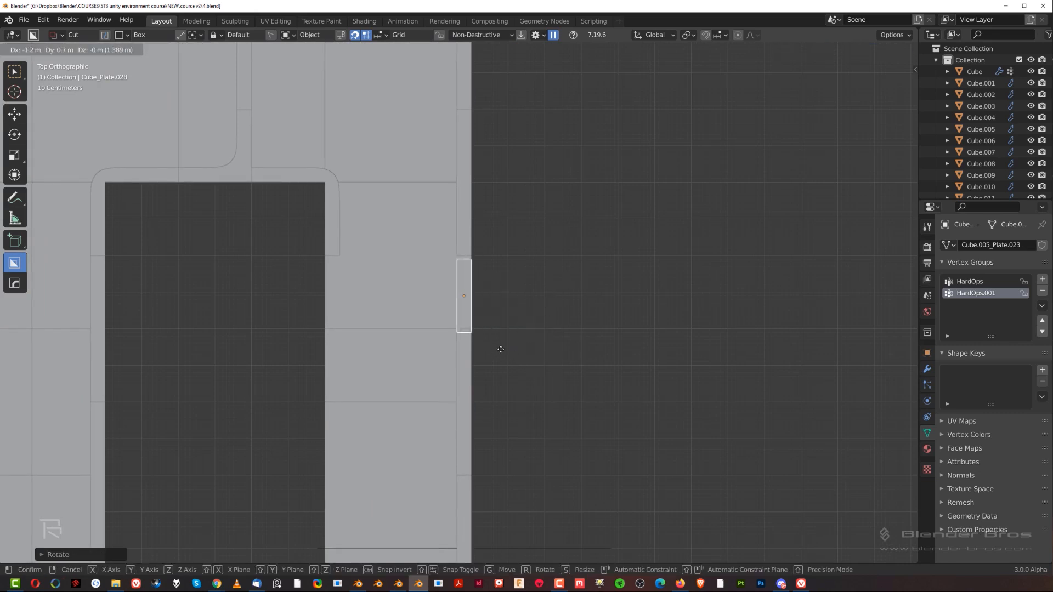
left_click(498, 344)
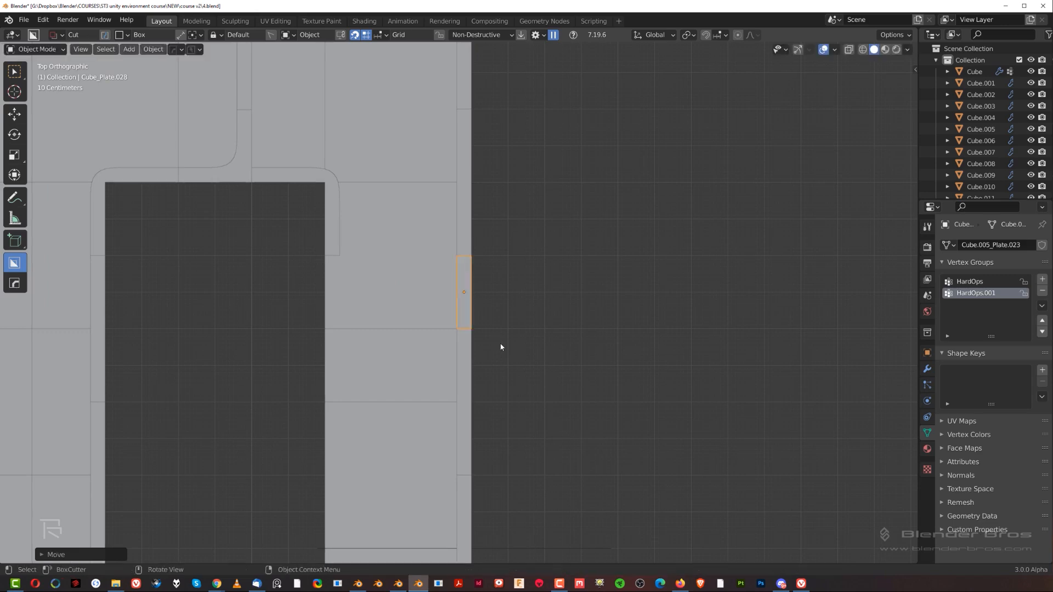
left_click(519, 332)
Place a linked duplicate of the full-width outer corridor wall on the corridor's inner edge, flush with the protruding corner wall.
scroll(501, 349, "down", 3)
scroll(484, 364, "up", 1)
middle_click_drag(480, 365, 398, 306, "shift")
scroll(398, 306, "down", 3)
middle_click_drag(476, 302, 515, 315)
key("KP_7")
middle_click_drag(478, 257, 512, 304, "shift")
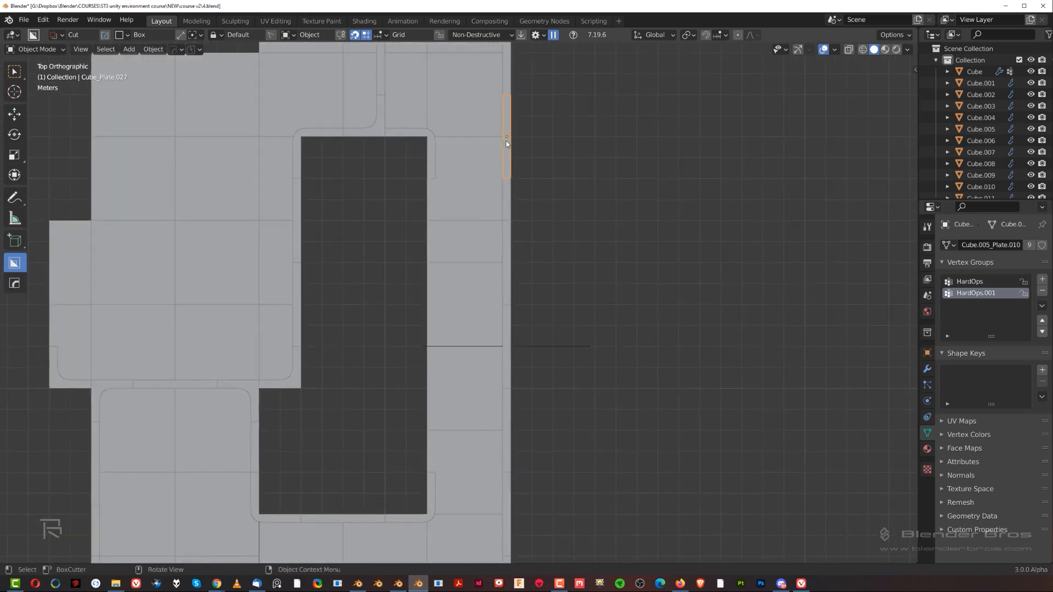
left_click(507, 144)
scroll(507, 165, "up", 1)
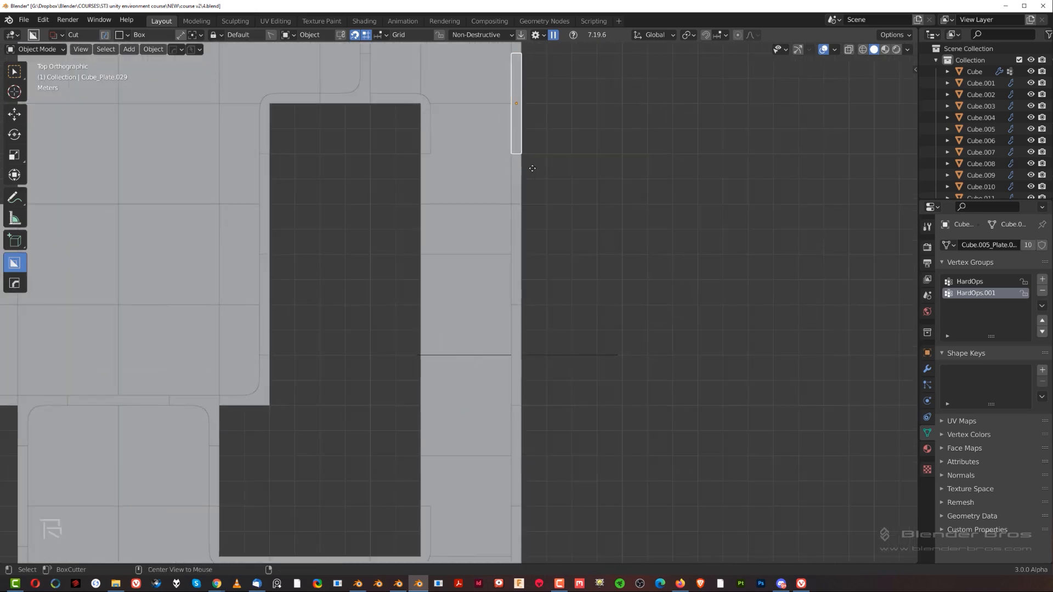
key("alt+d")
left_click(449, 258)
middle_click_drag(449, 258, 515, 275, "shift")
scroll(452, 330, "up", 4)
key("g")
left_click(482, 296)
Extend the inner corridor wall along Y with two more linked duplicates joined end to end.
scroll(488, 313, "down", 3)
scroll(488, 313, "down", 1)
scroll(512, 277, "up", 2)
key("alt+d")
key("y")
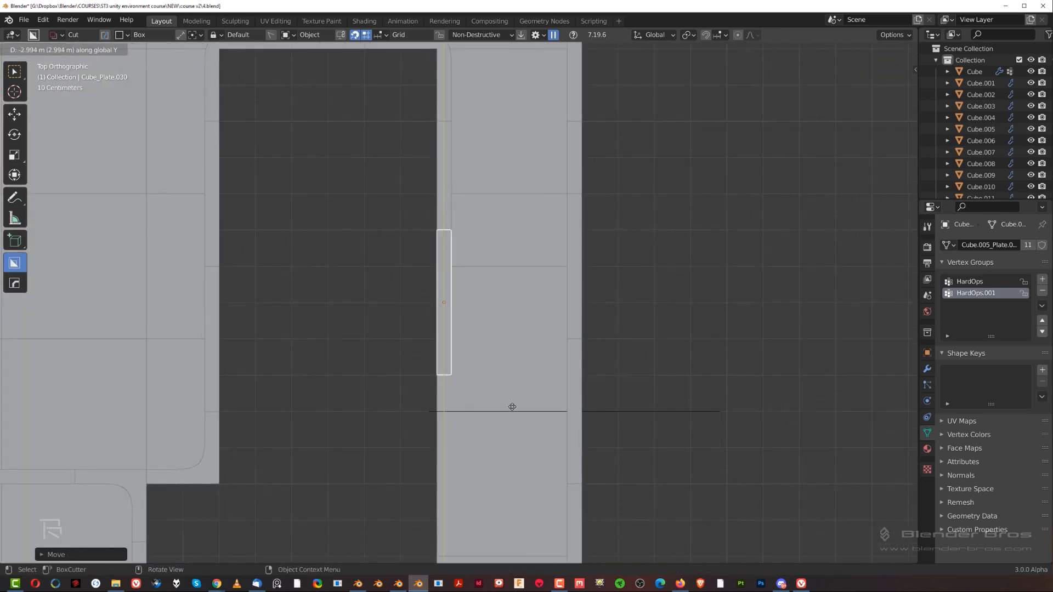
left_click(512, 434)
scroll(512, 433, "down", 3)
key("shift+r")
middle_click_drag(501, 452, 492, 334)
Place a linked duplicate of the half-width wall in the remaining gap of the inner corridor wall.
left_click(550, 163)
key("KP_7")
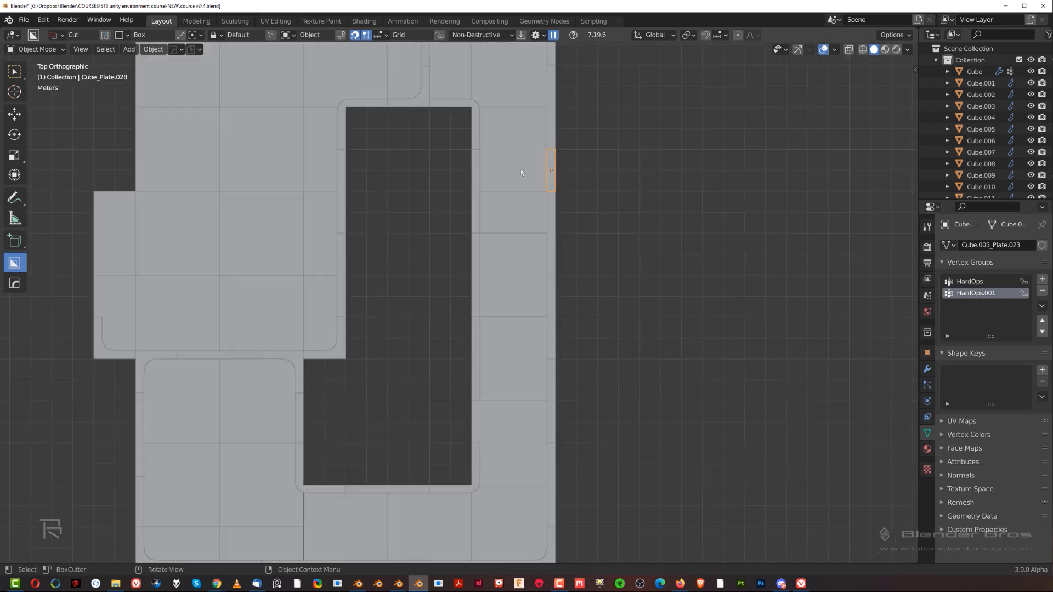
key("alt+d")
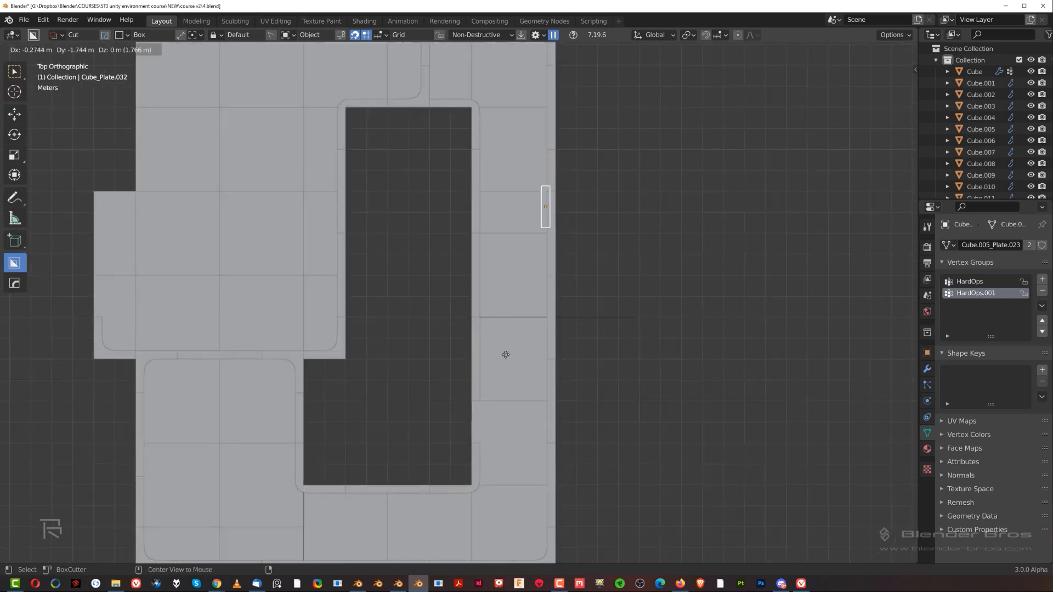
scroll(506, 475, "up", 8)
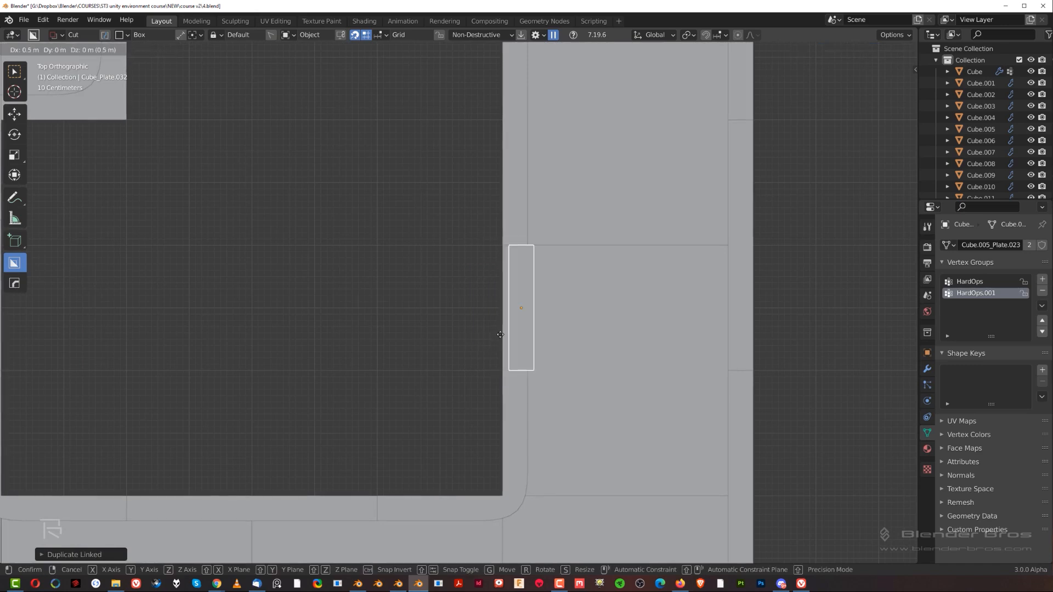
left_click(500, 336)
scroll(512, 344, "down", 10)
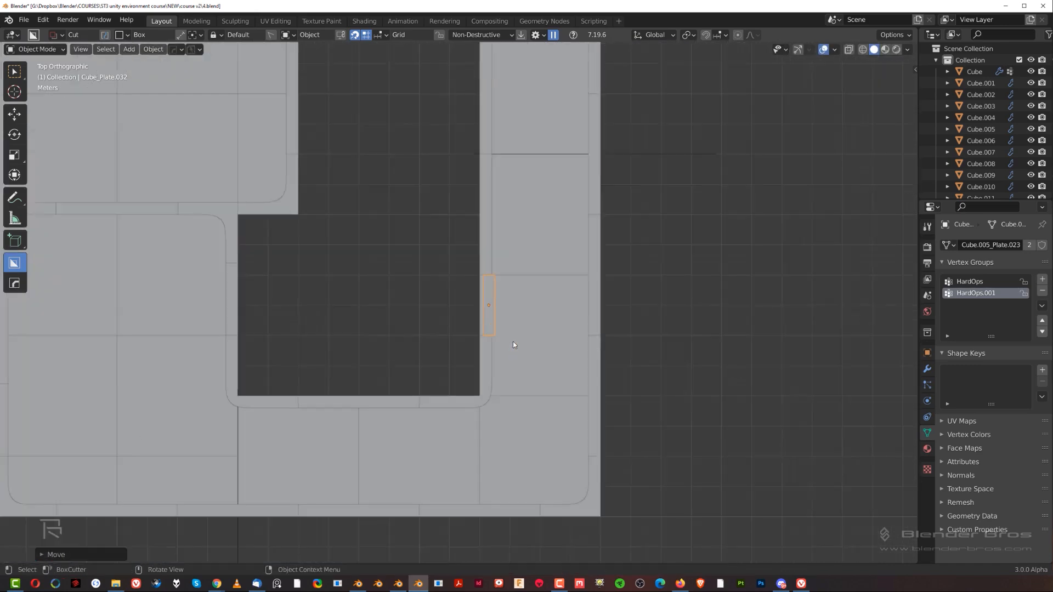
Move the half-width inner wall so it sits flush with the neighbouring inner corridor walls.
middle_click_drag(508, 305, 475, 215)
scroll(367, 371, "up", 4)
middle_click_drag(366, 371, 450, 384, "shift")
scroll(485, 360, "up", 1)
left_click(321, 378)
middle_click_drag(285, 203, 351, 275)
middle_click_drag(394, 340, 550, 245, "shift")
key("KP_7")
scroll(612, 257, "up", 3)
middle_click_drag(613, 279, 520, 283, "shift")
scroll(529, 293, "up", 3)
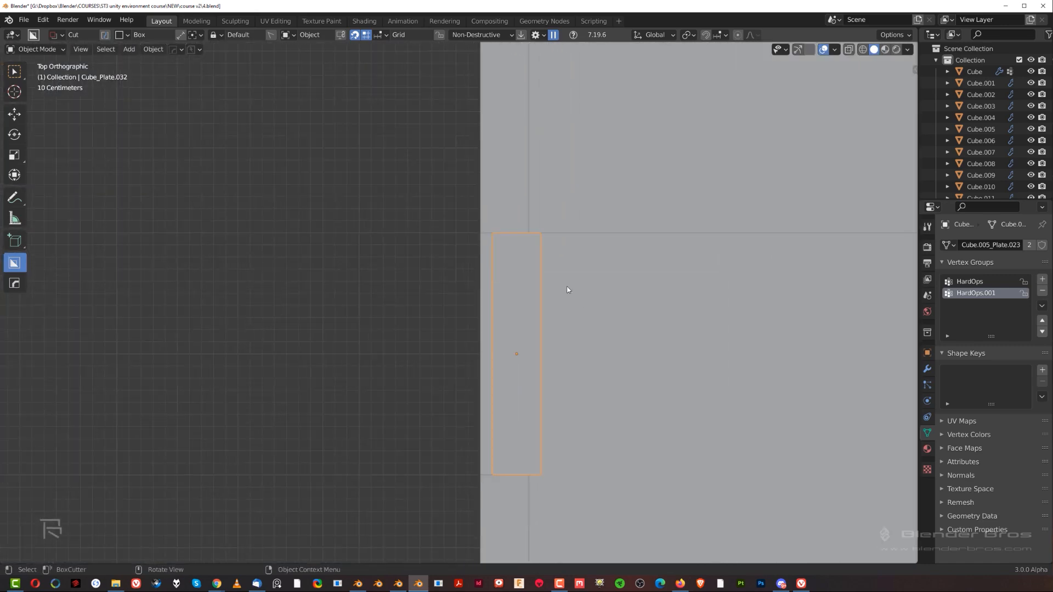
key("g")
left_click(574, 310)
scroll(573, 311, "down", 9)
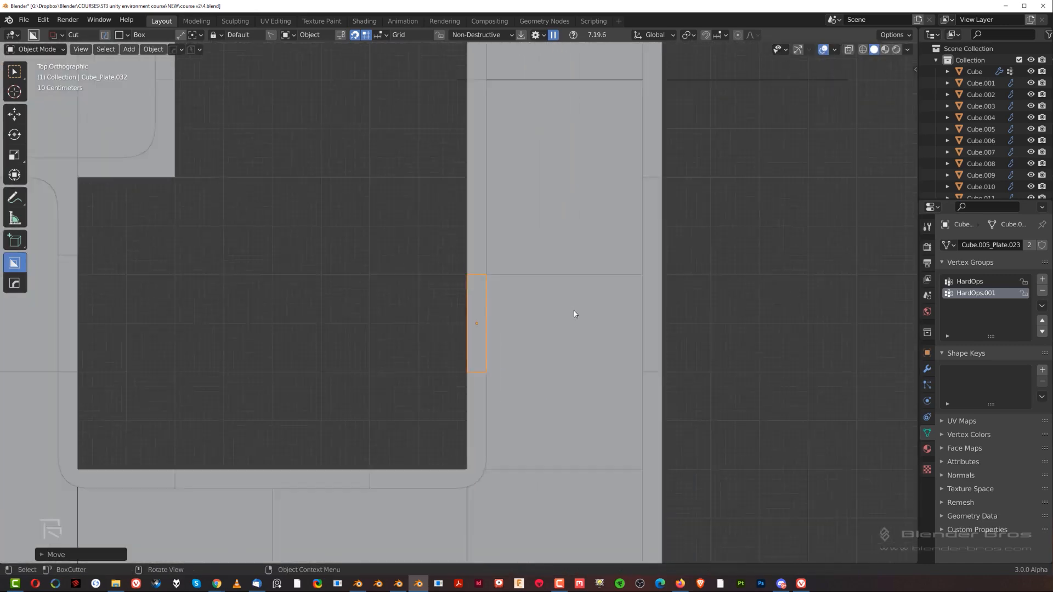
Try to shift the end section of the long window wall beside the outer corner along X.
middle_click_drag(546, 346, 477, 294)
scroll(485, 353, "up", 4)
middle_click_drag(414, 369, 479, 346)
left_click(479, 346)
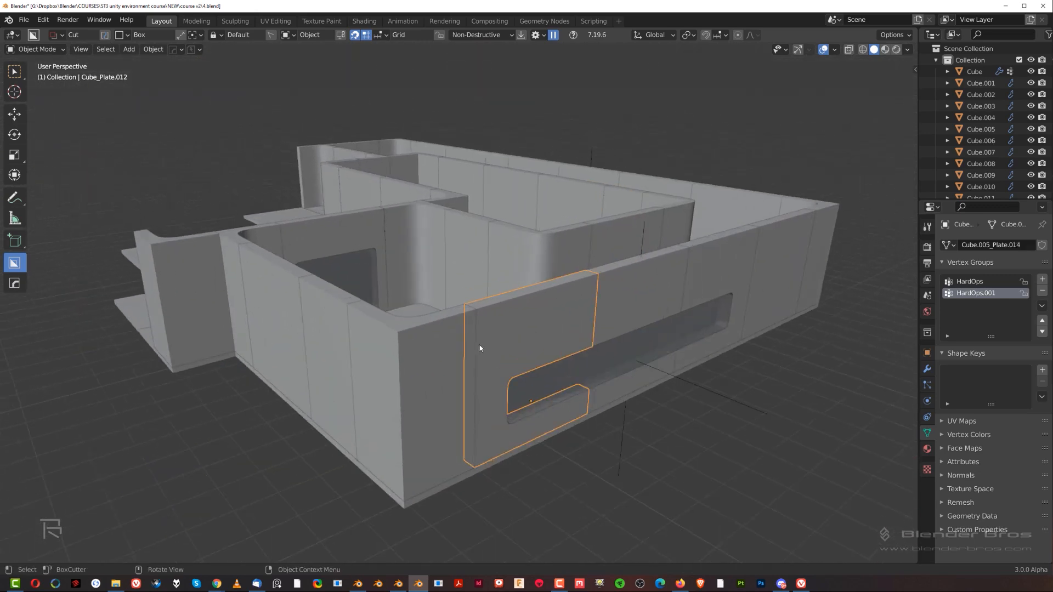
scroll(535, 356, "up", 4)
key("g")
key("x")
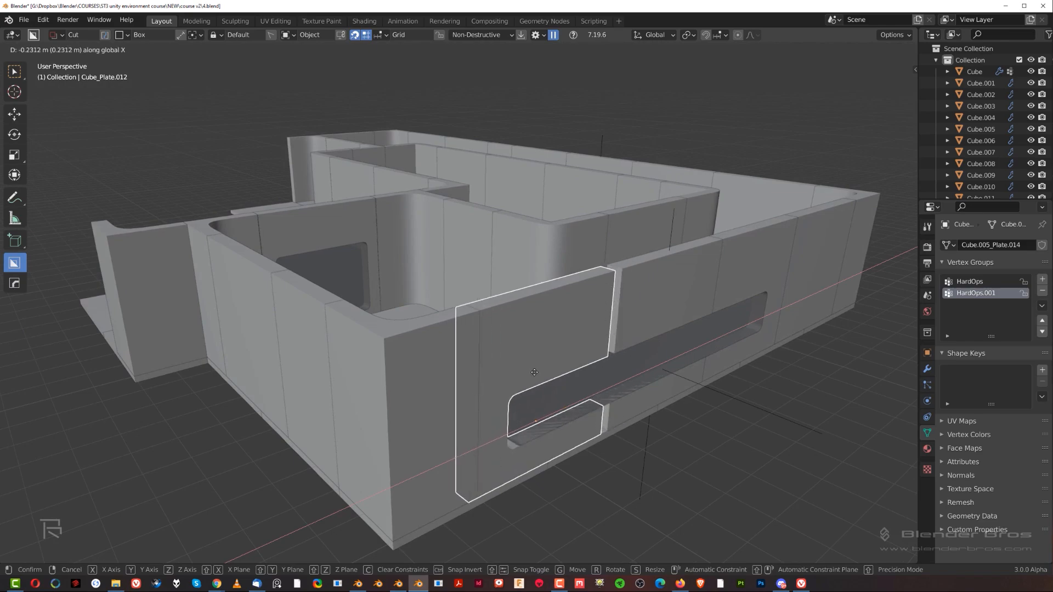
left_click(534, 374)
Examine the assembled rooms and corridor from several angles for floor edges without walls.
scroll(534, 376, "down", 5)
middle_click_drag(508, 295, 733, 275)
left_click(699, 243)
scroll(583, 317, "down", 2)
middle_click_drag(669, 300, 582, 310)
middle_click_drag(352, 410, 512, 396, "shift")
scroll(512, 396, "down", 2)
middle_click_drag(540, 315, 598, 335)
scroll(598, 335, "up", 2)
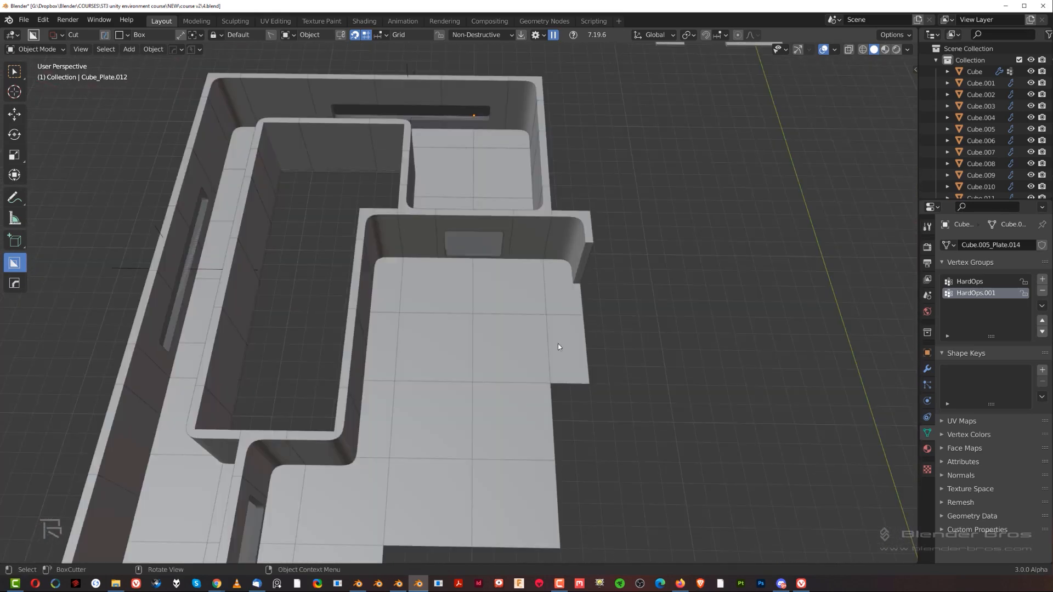
Place a linked duplicate of the plain wall along the middle room's open outer edge, flush with the rounded corner piece.
left_click(560, 136)
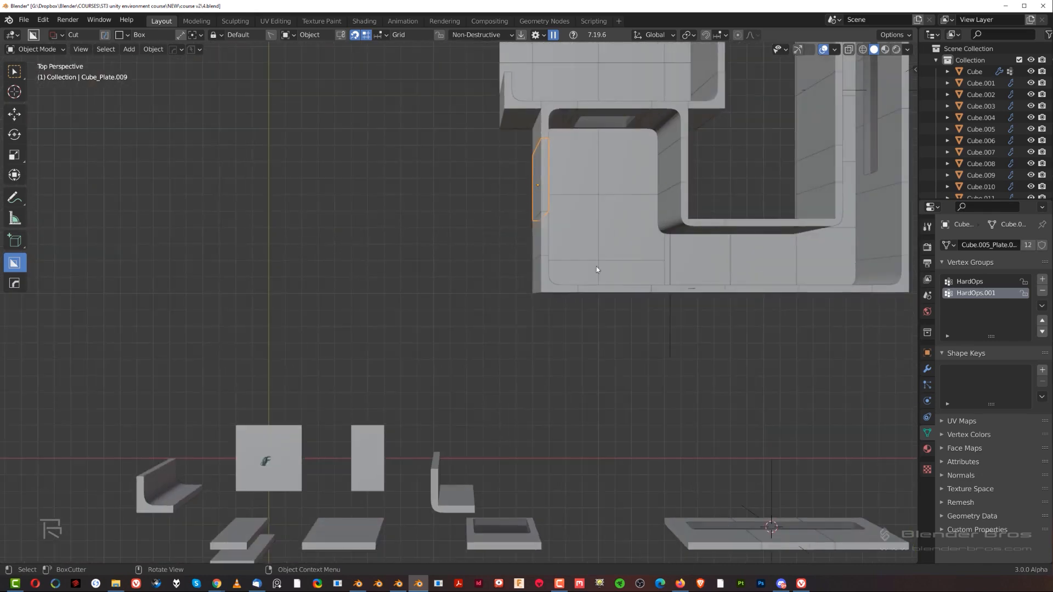
middle_click_drag(559, 183, 521, 379, "shift")
scroll(522, 380, "up", 1)
key("alt+d")
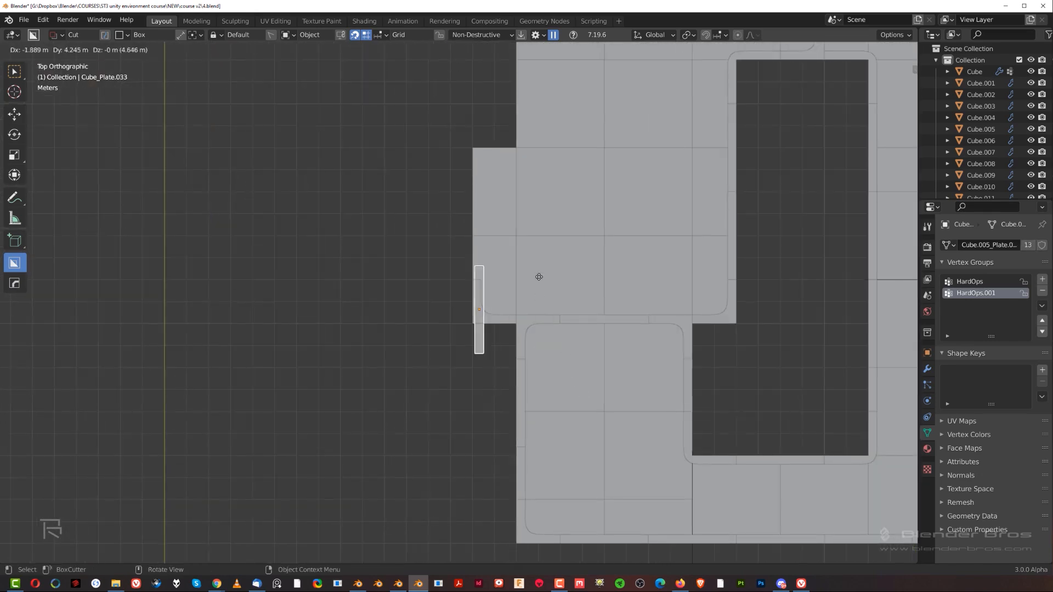
left_click(534, 224)
scroll(521, 225, "up", 4)
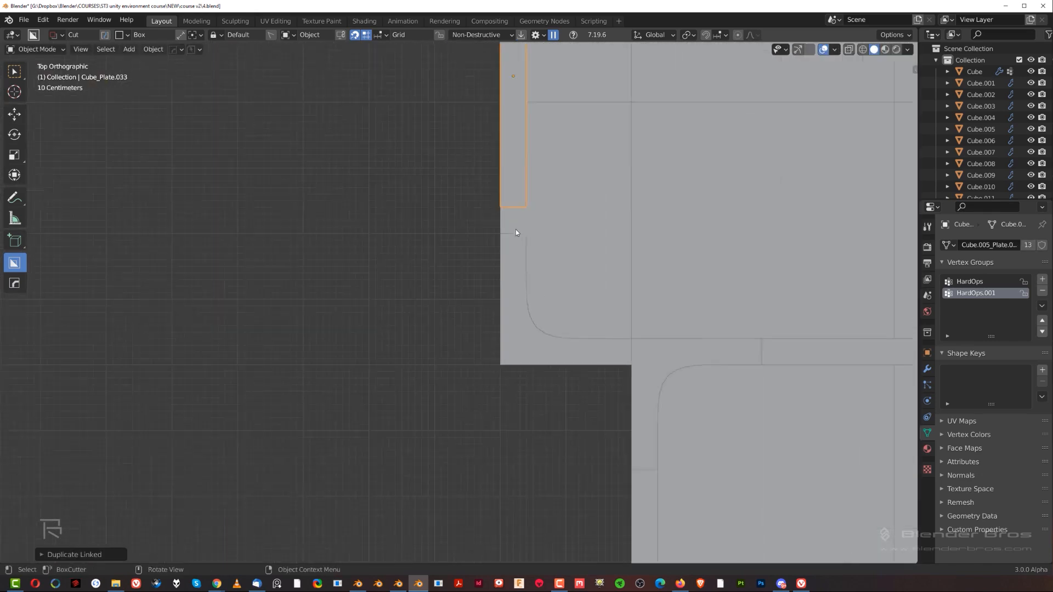
key("g")
left_click(524, 222)
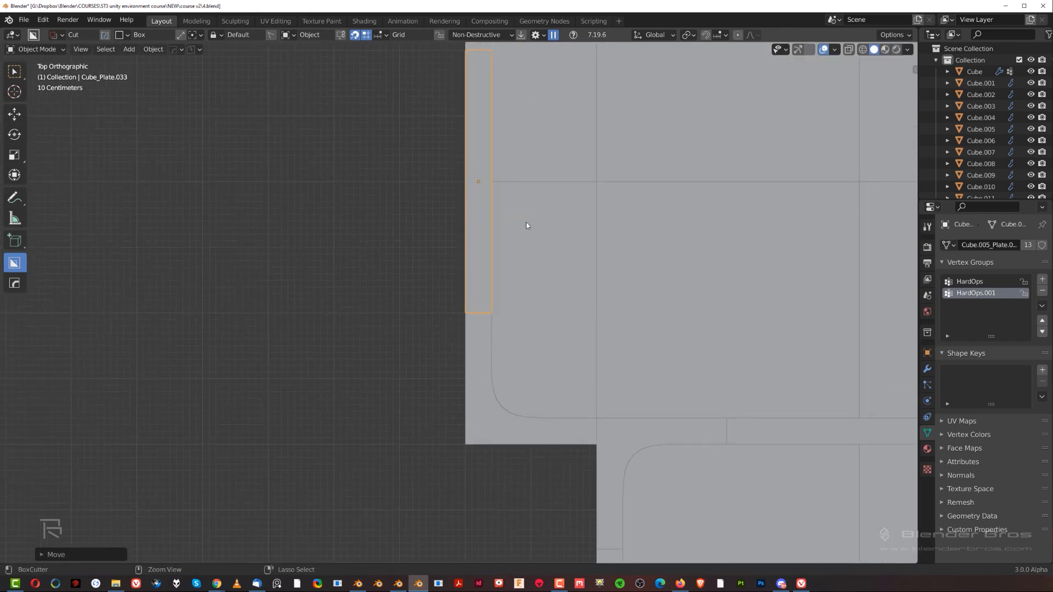
Place a linked duplicate of the inner corridor's corner wall beside the protruding edge of the middle room's floor.
scroll(528, 231, "down", 3)
middle_click_drag(521, 265, 486, 325, "shift")
scroll(486, 325, "down", 1)
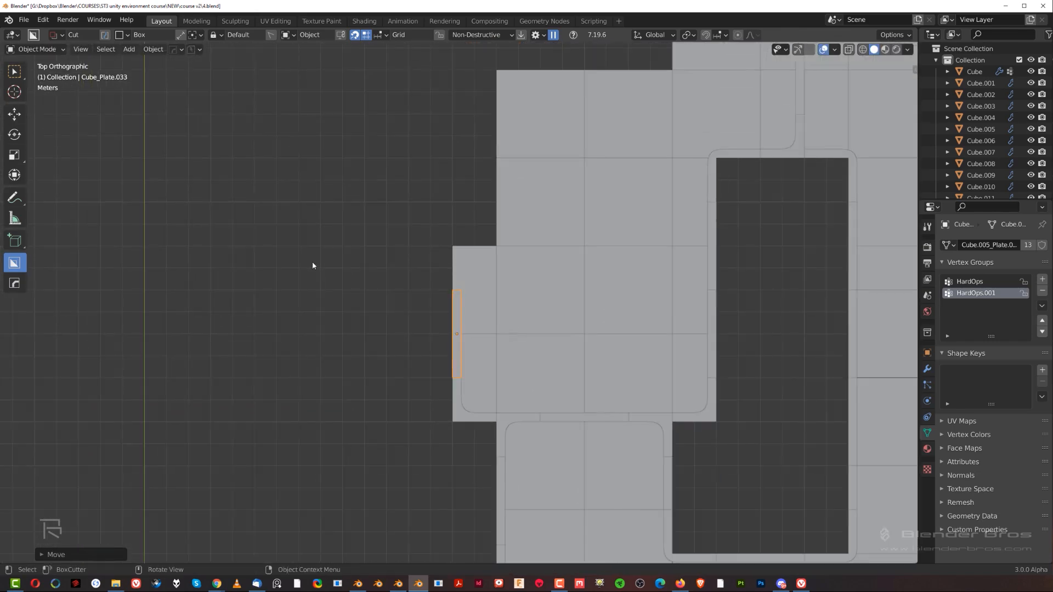
scroll(423, 297, "down", 3)
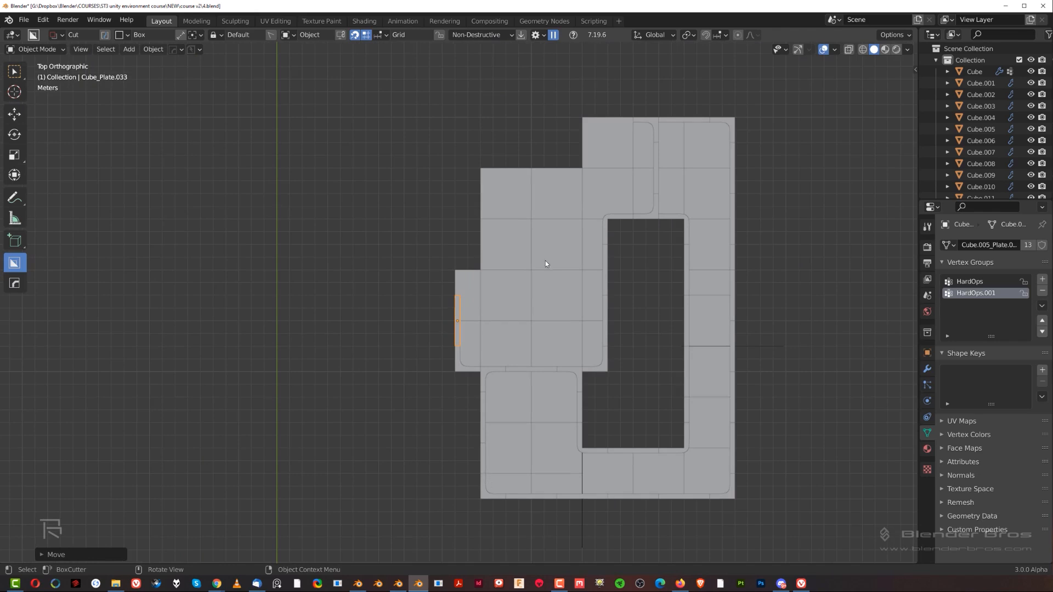
left_click(612, 224)
scroll(603, 274, "up", 2)
key("alt+d")
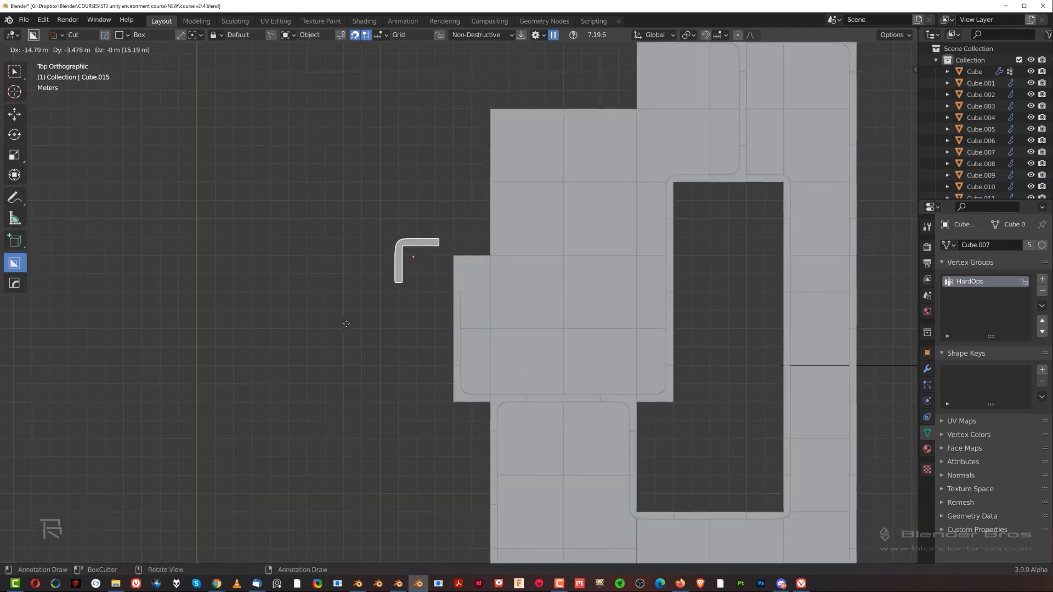
left_click(391, 315)
Rotate the duplicated corner a quarter turn clockwise and move it flush against the end of the middle room's outer wall.
scroll(456, 296, "up", 3)
key("r")
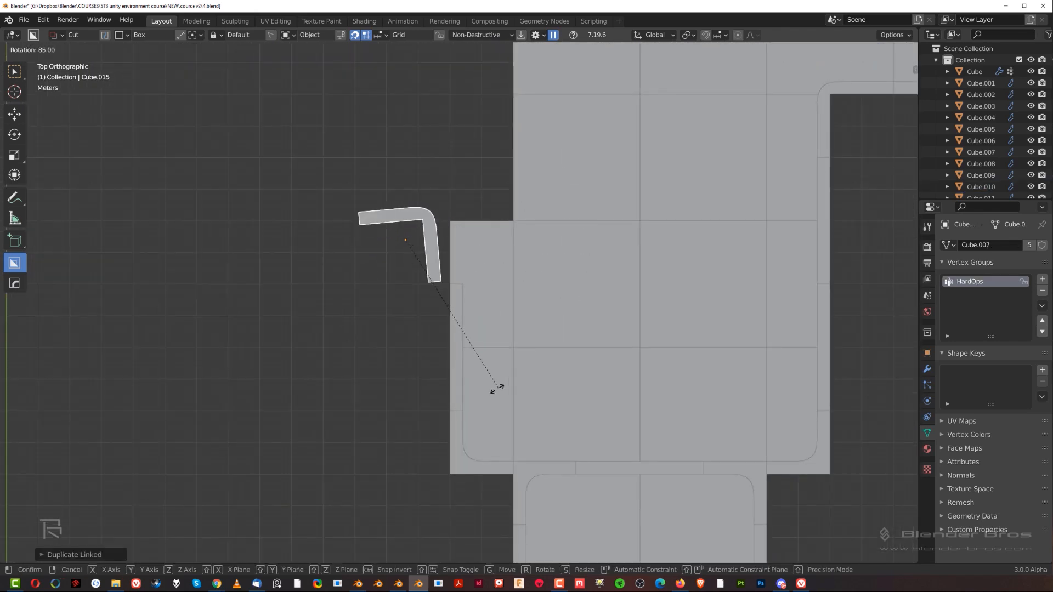
left_click(487, 389)
scroll(453, 307, "up", 3)
key("g")
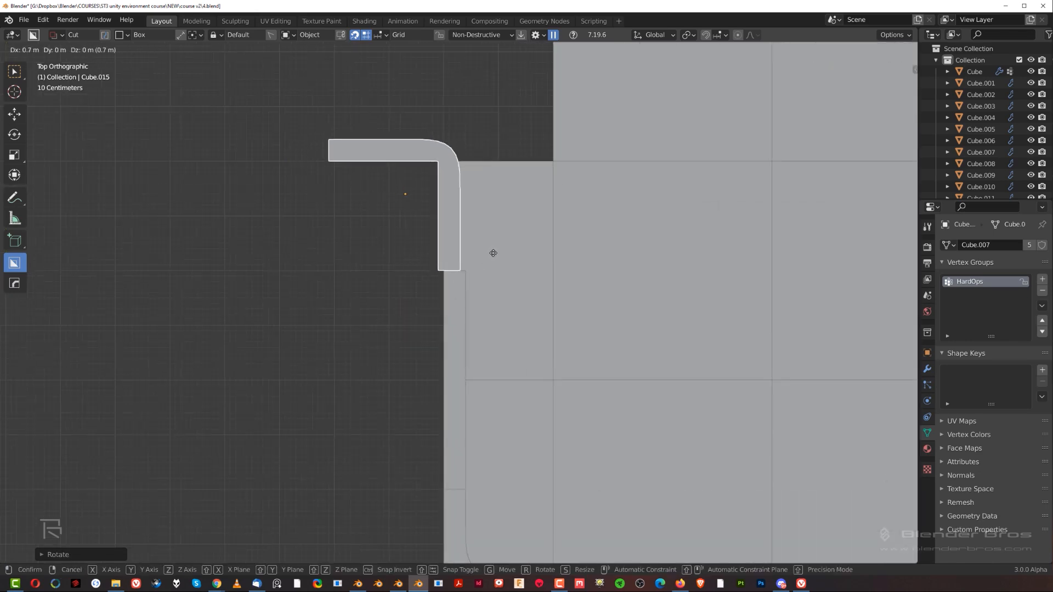
left_click(501, 258)
scroll(502, 256, "down", 5)
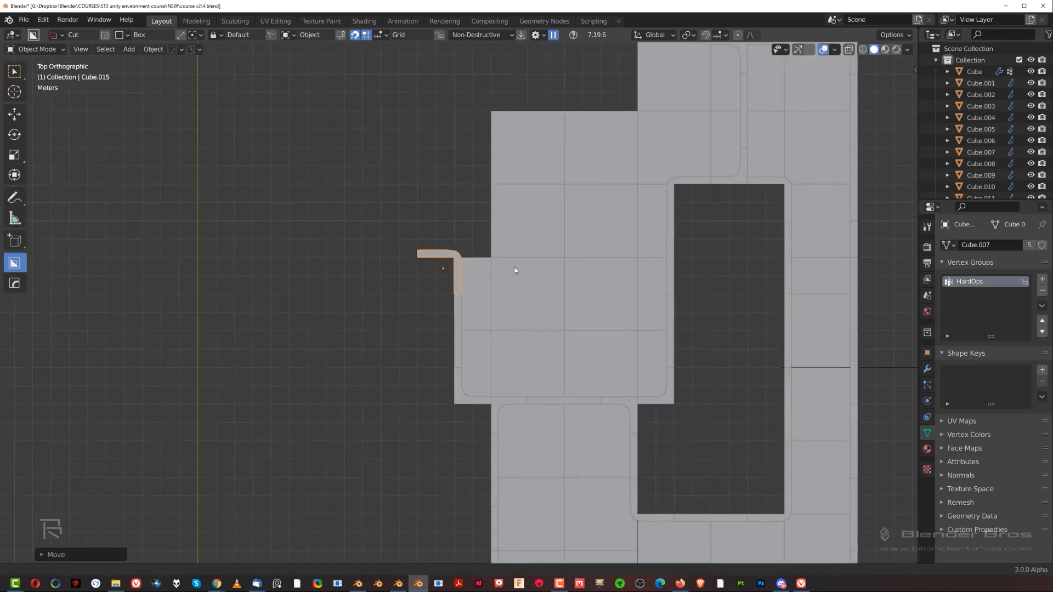
Make a linked duplicate of the two end floor tiles along Y and repeat it twice to extend the floor.
left_click(545, 275)
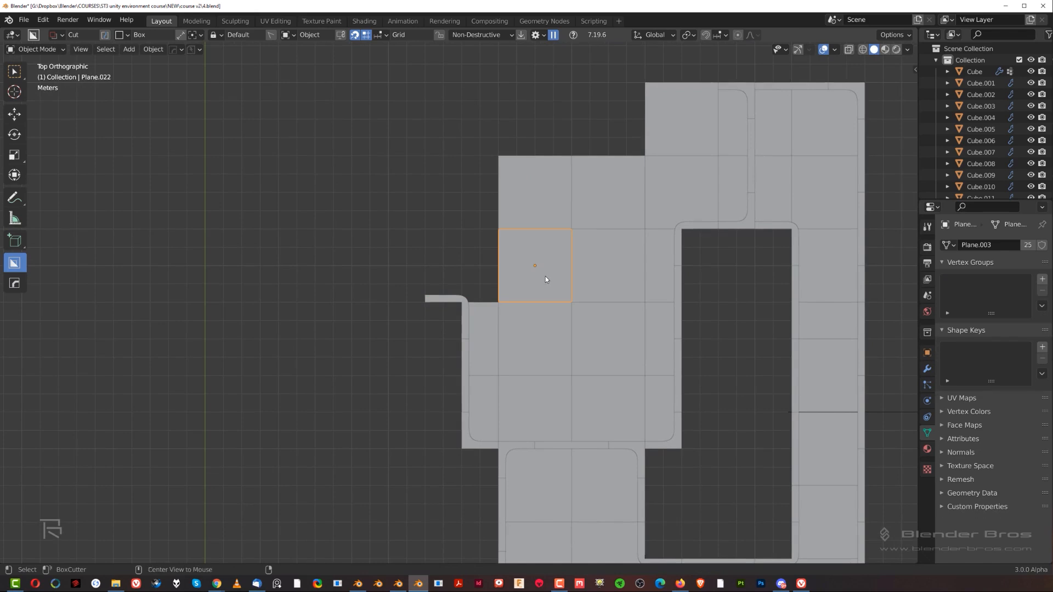
left_click(547, 211, "shift")
middle_click_drag(609, 187, 536, 350, "shift")
key("shift+d")
key("y")
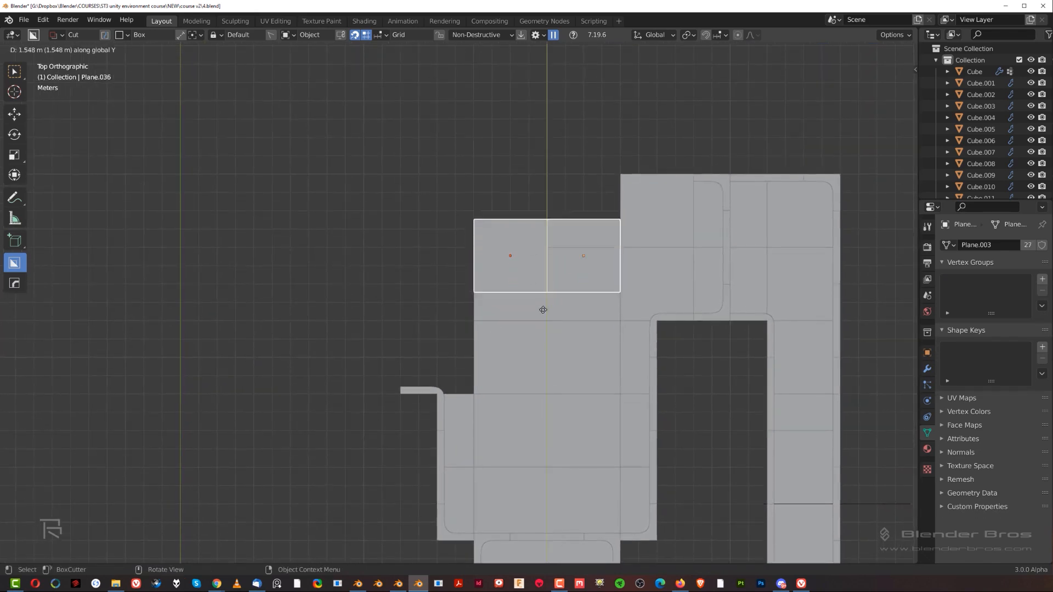
left_click(550, 275)
key("shift+r")
key("shift+r")
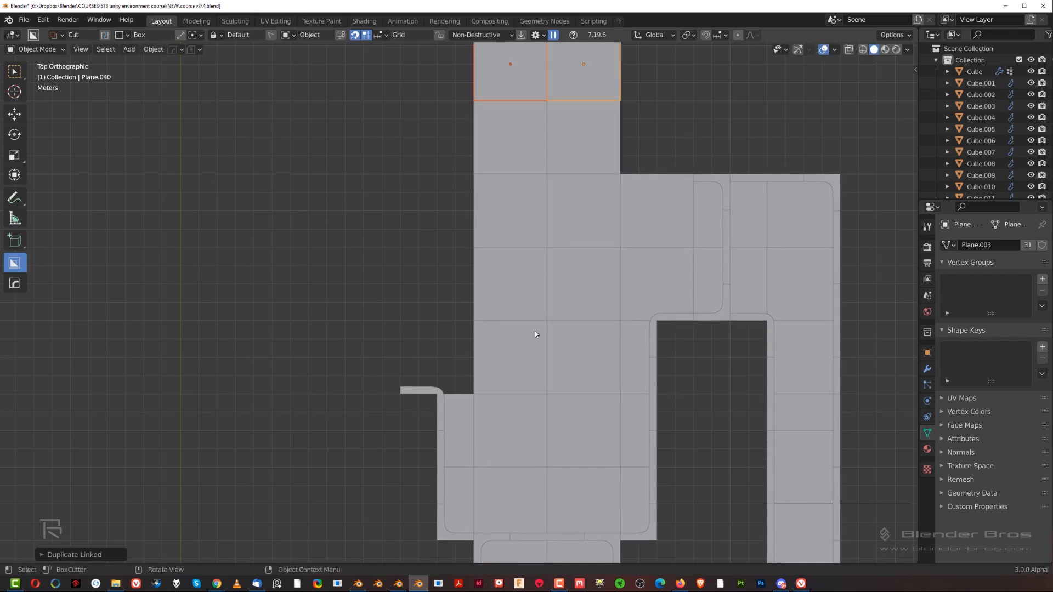
Select the five floor tiles of the extended outer column and place a linked duplicate of them at -4 m along X.
left_click(518, 349)
left_click(514, 285, "shift")
left_click_drag(512, 216, 516, 129, "shift")
key("ctrl+z")
key("w")
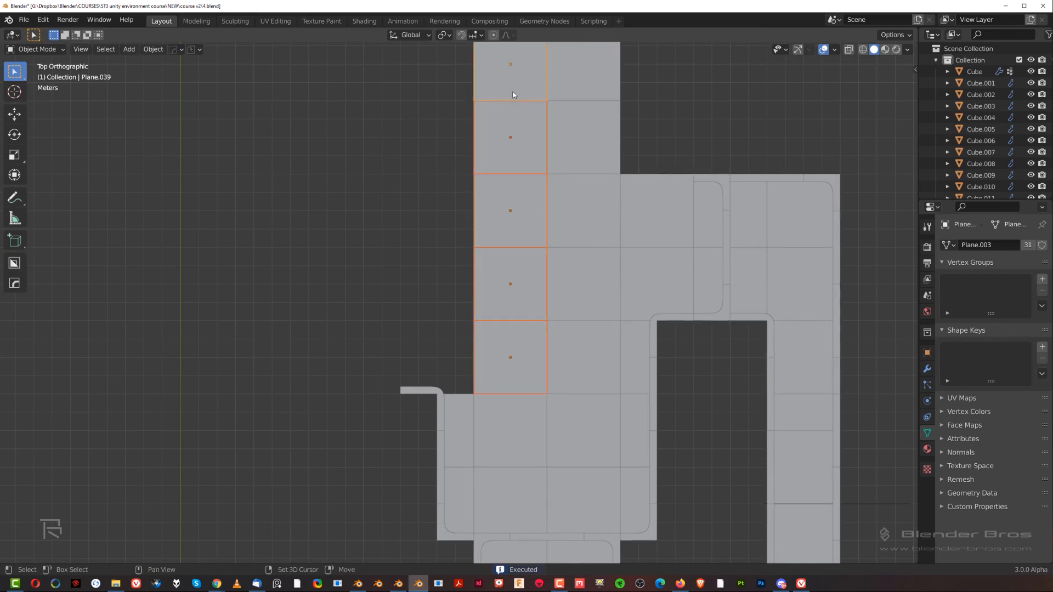
key("shift+d")
key("x")
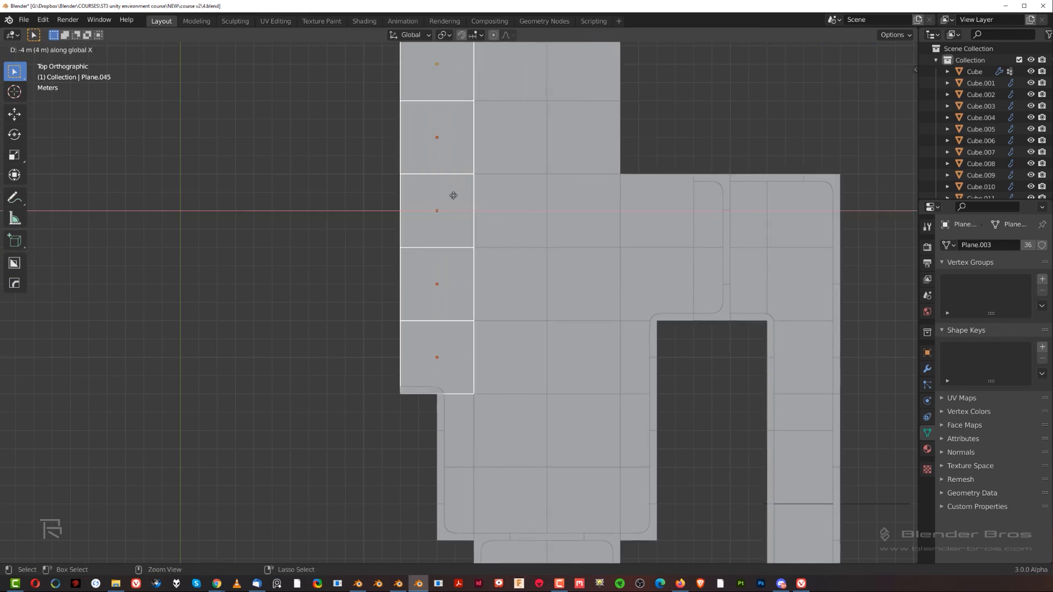
left_click(454, 195)
Repeat the linked duplication of the five-tile column twice to widen the large room's floor.
key("shift+r")
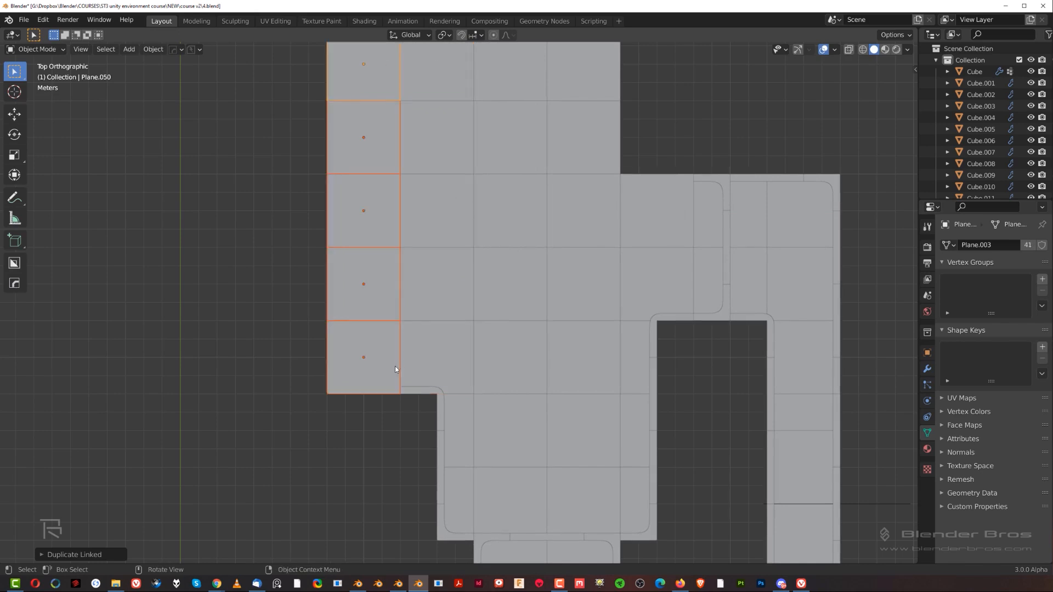
middle_click_drag(388, 323, 446, 248, "shift")
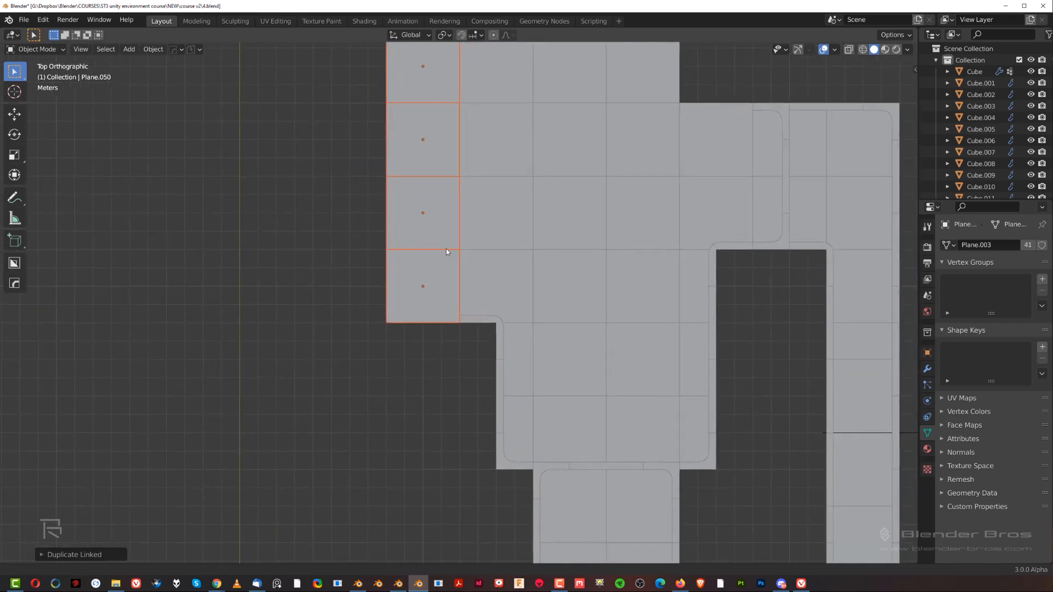
scroll(406, 331, "down", 3)
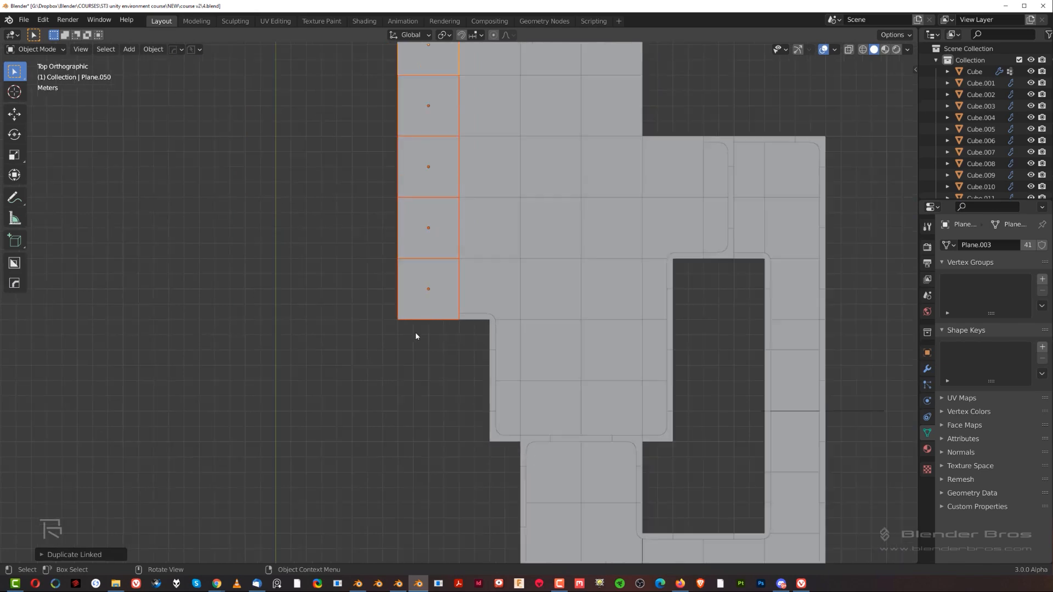
middle_click_drag(460, 267, 477, 124)
key("shift+r")
scroll(555, 216, "up", 3)
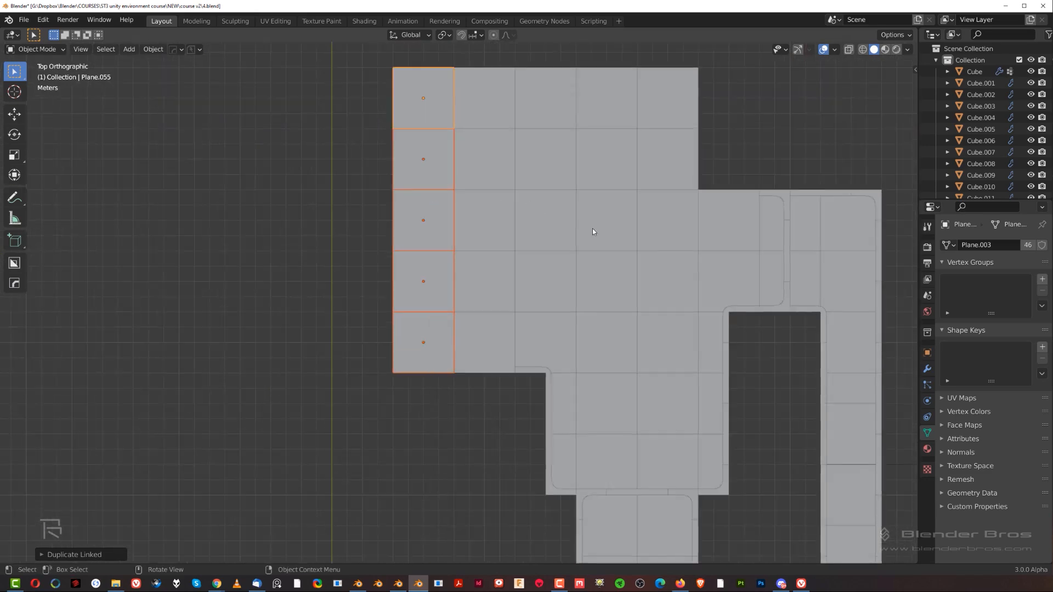
middle_click_drag(559, 299, 538, 289, "shift")
scroll(491, 365, "up", 2)
middle_click_drag(491, 348, 493, 285, "shift")
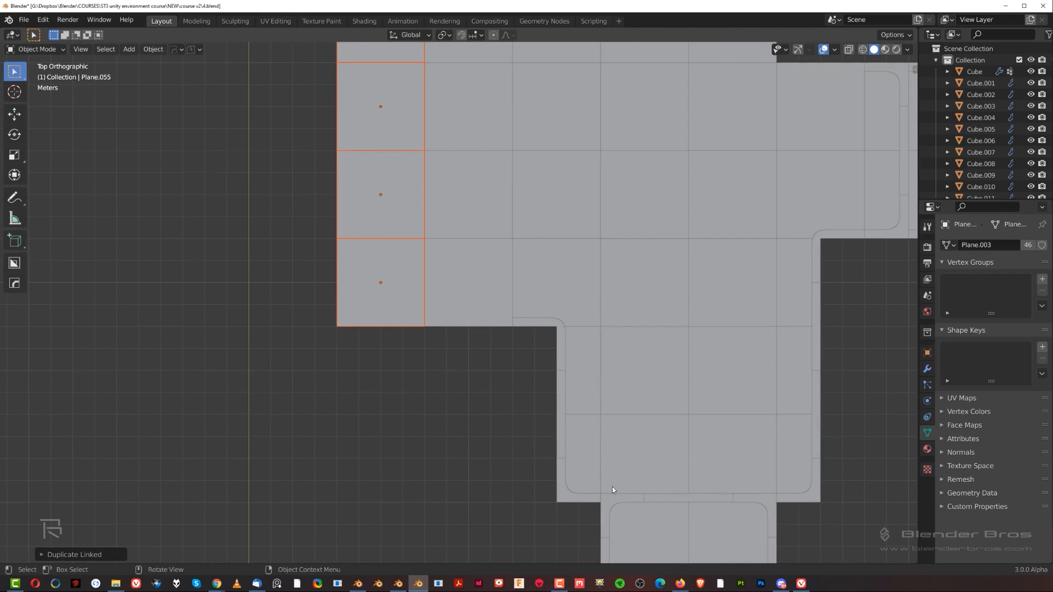
scroll(603, 502, "down", 3)
left_click(613, 550)
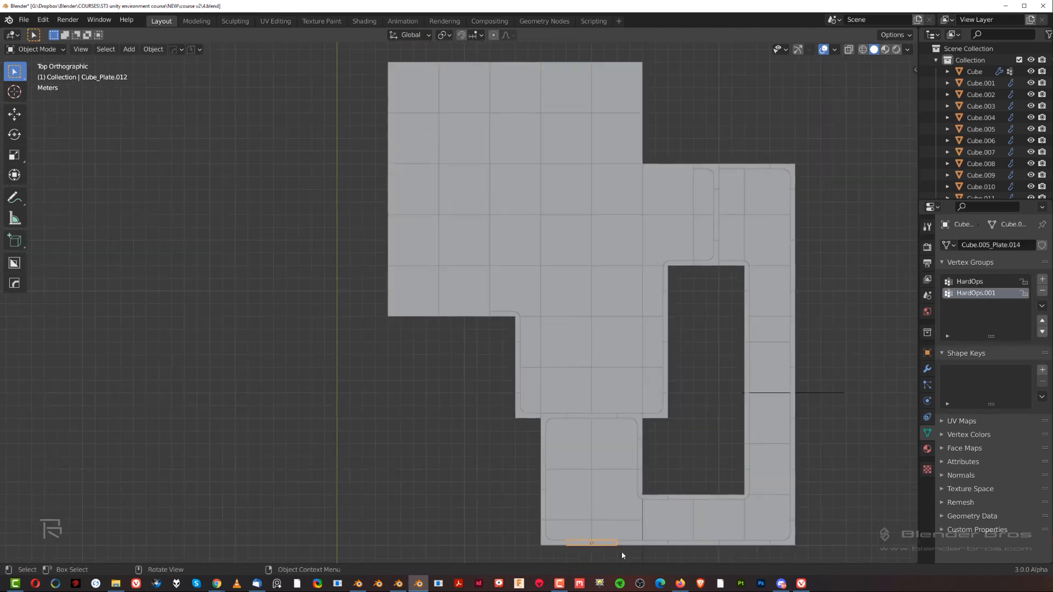
key("alt+d")
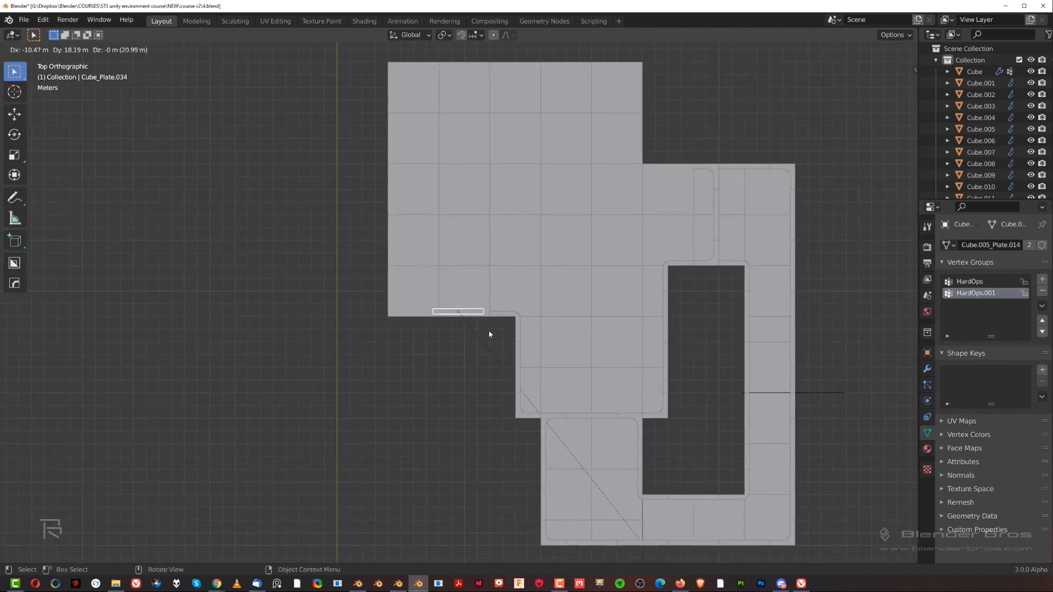
key("Escape")
key("x")
left_click(655, 461)
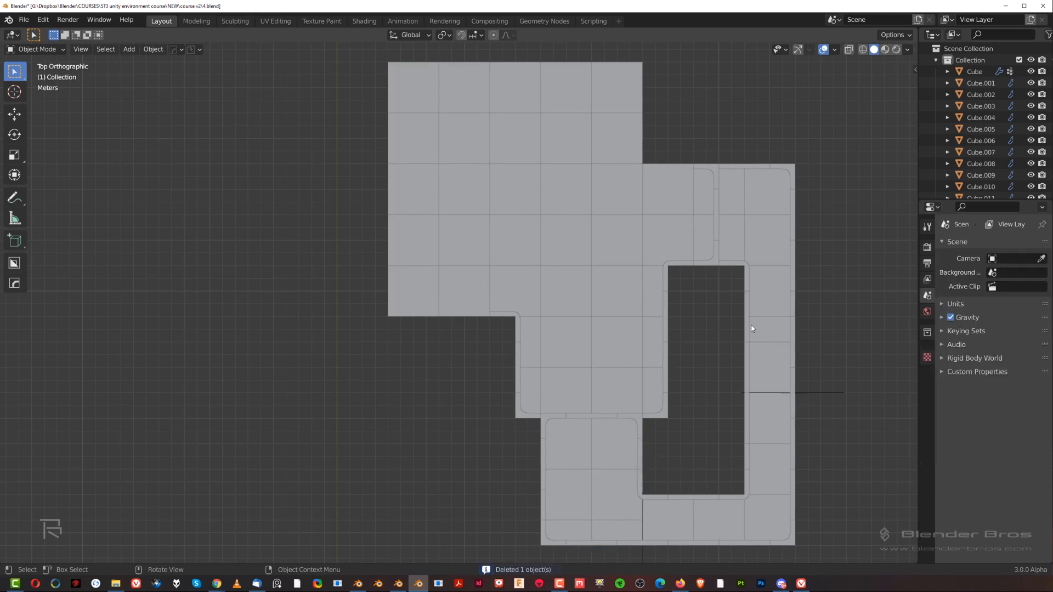
Place a linked duplicate of the inner corridor's plain wall on the large room's edge, flush with the rotated corner piece.
left_click(698, 497)
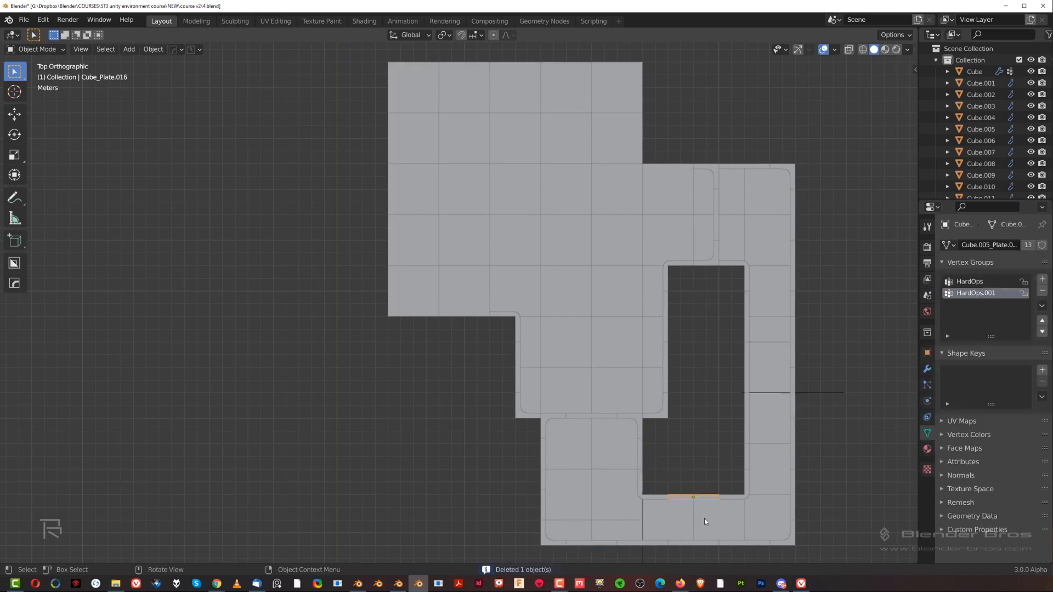
key("alt+d")
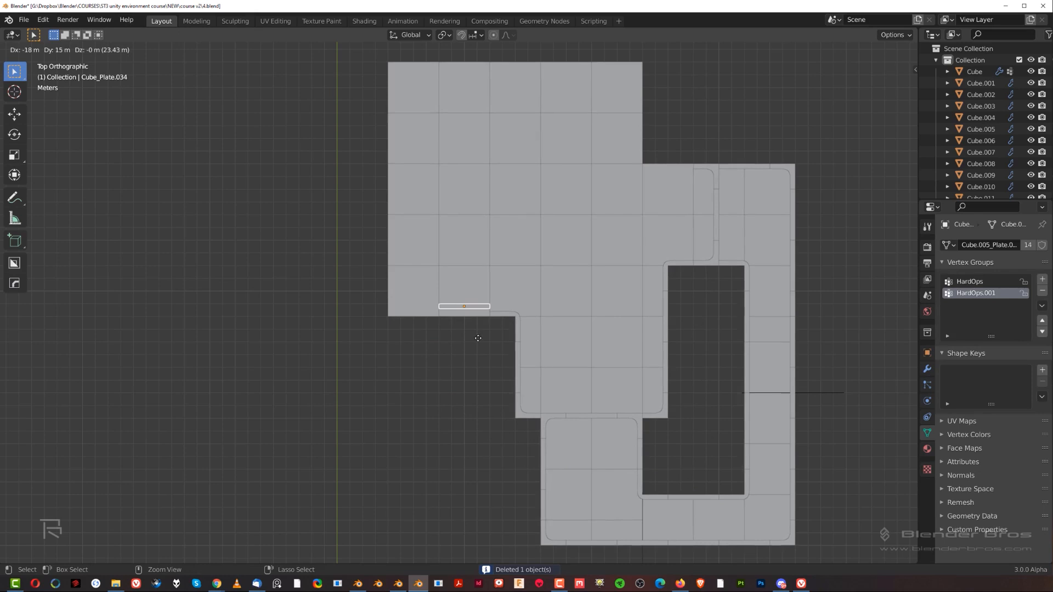
scroll(480, 346, "up", 8)
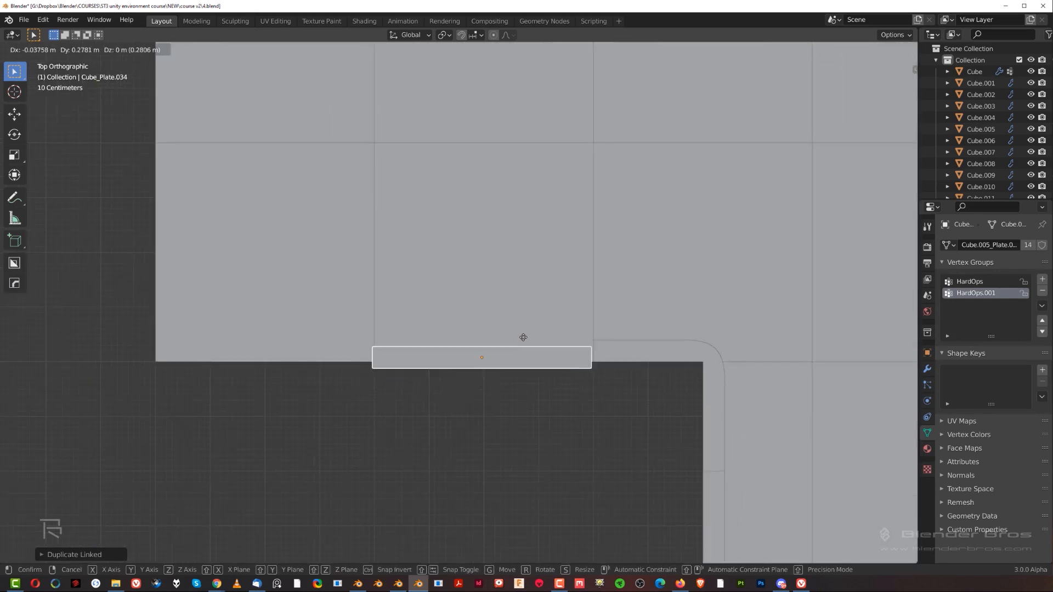
left_click(524, 330)
scroll(525, 334, "down", 6)
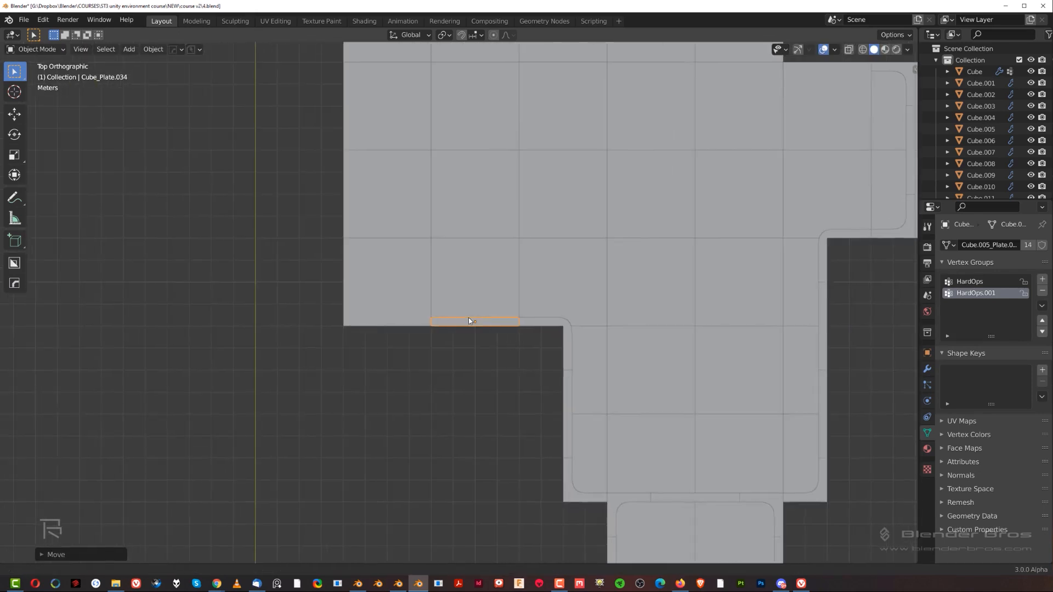
middle_click_drag(479, 316, 572, 375)
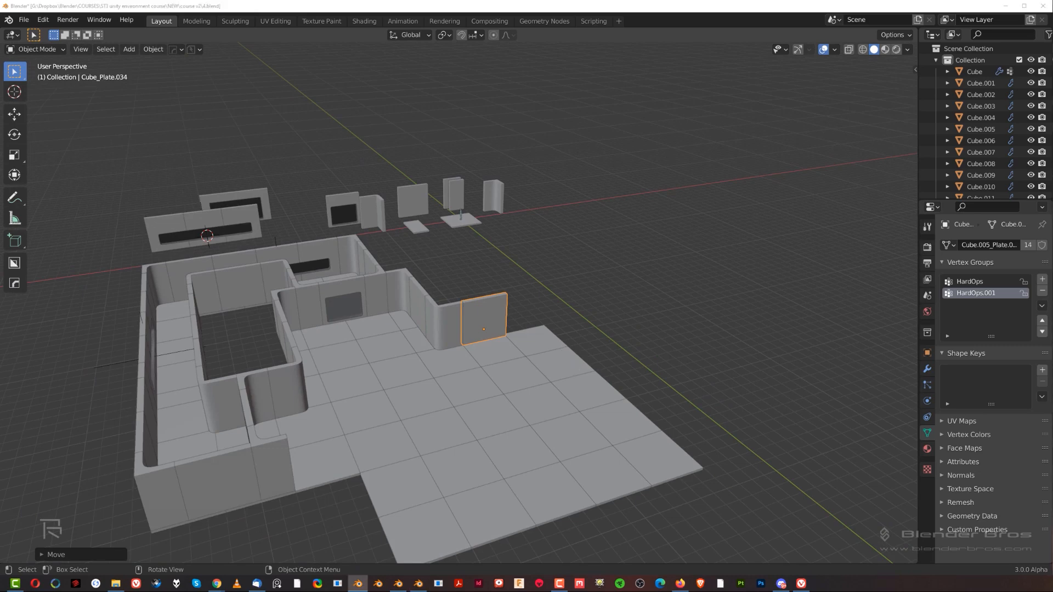
middle_click_drag(534, 357, 330, 335)
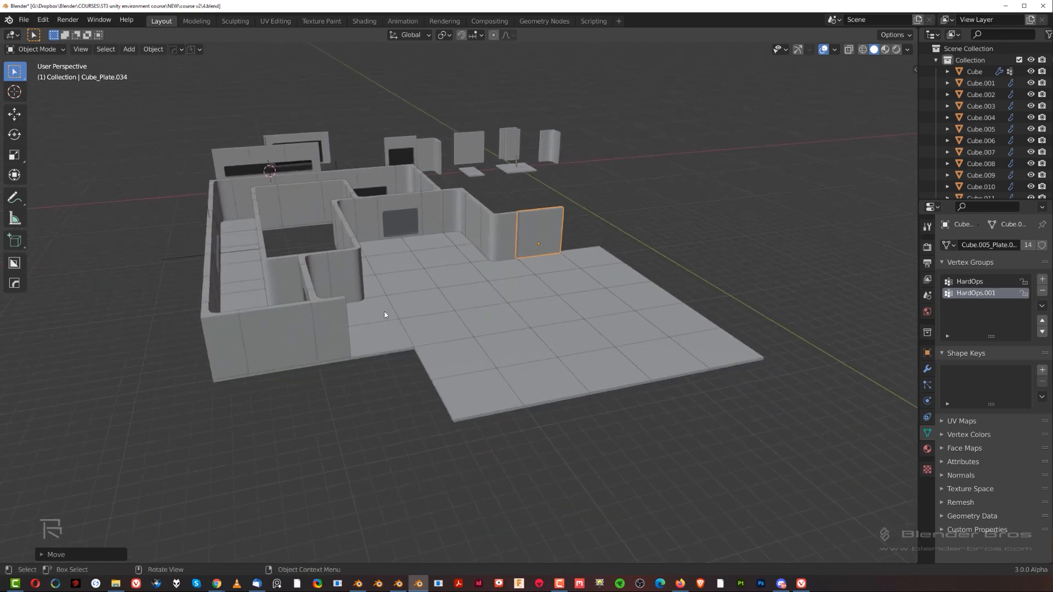
Place a linked duplicate of the inner corridor's corner wall at the notch between the large floor and the adjoining narrower floor.
key("KP_7")
middle_click_drag(669, 199, 479, 411, "shift")
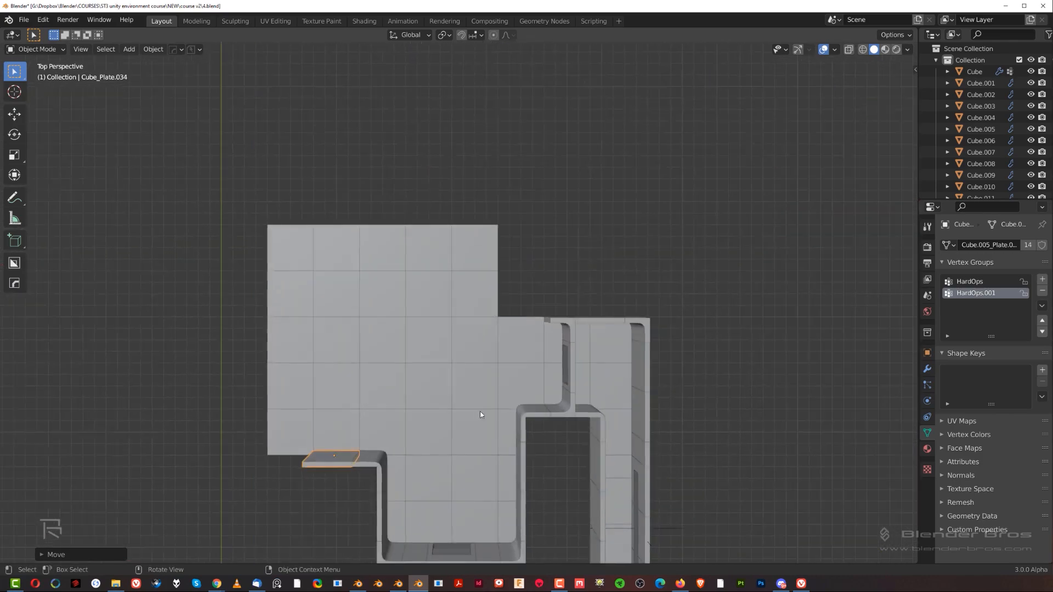
left_click(517, 417)
scroll(524, 410, "up", 2)
key("g")
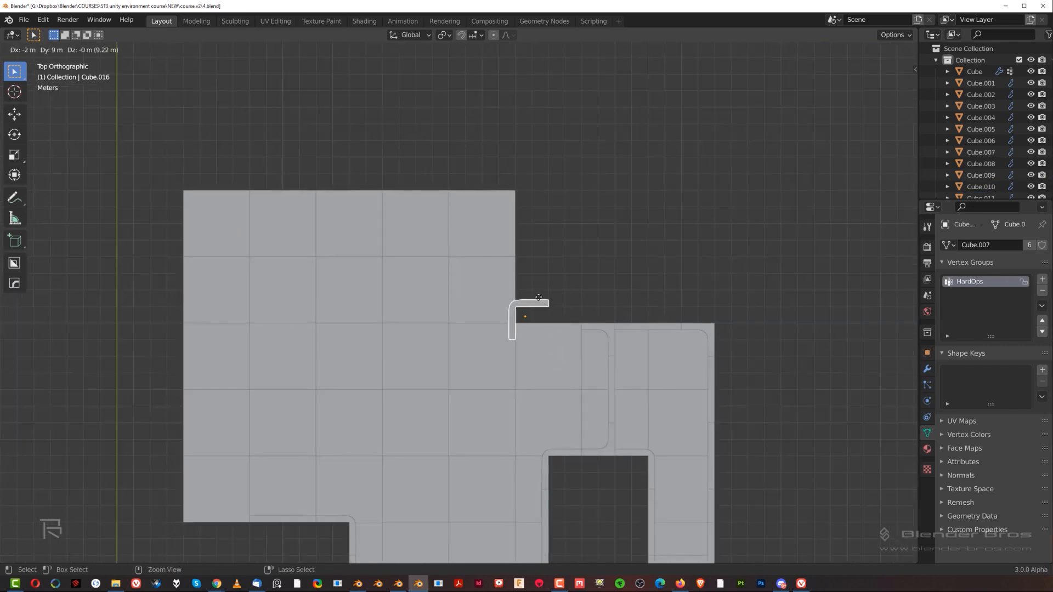
left_click(538, 296)
Rotate the new corner wall a quarter turn counter-clockwise and align it with the two floor edges at the notch.
key("r")
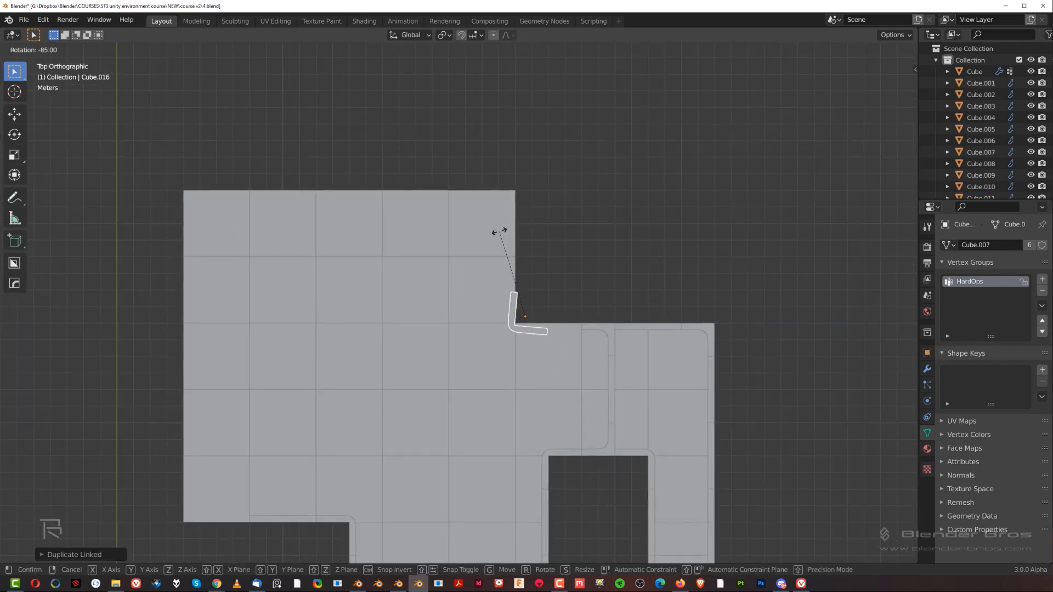
left_click(495, 233)
scroll(529, 284, "up", 3)
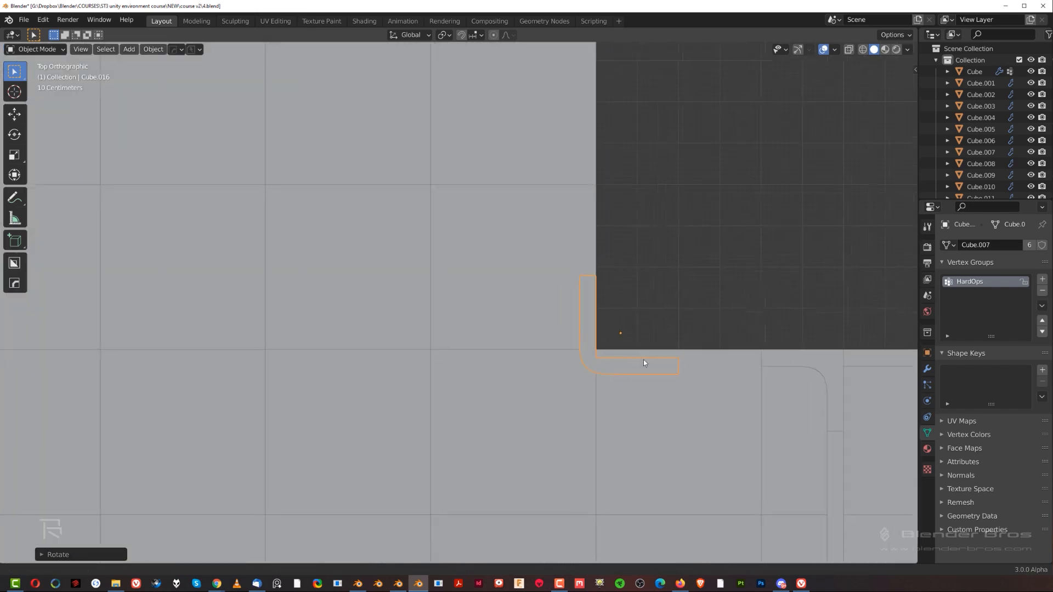
key("g")
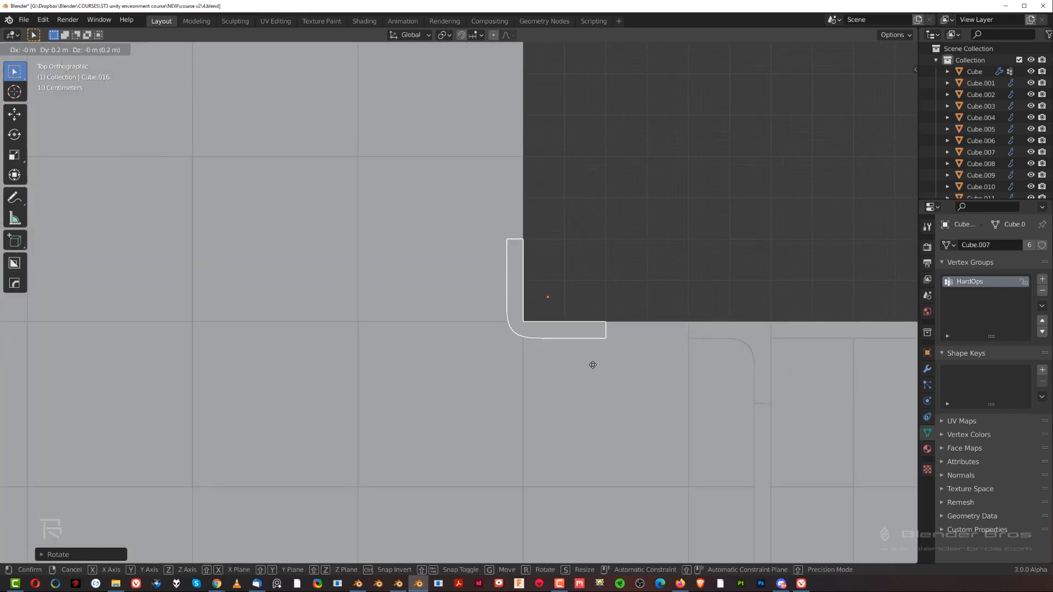
left_click(593, 365)
scroll(591, 364, "down", 5)
middle_click_drag(589, 386, 577, 258)
scroll(531, 378, "down", 2)
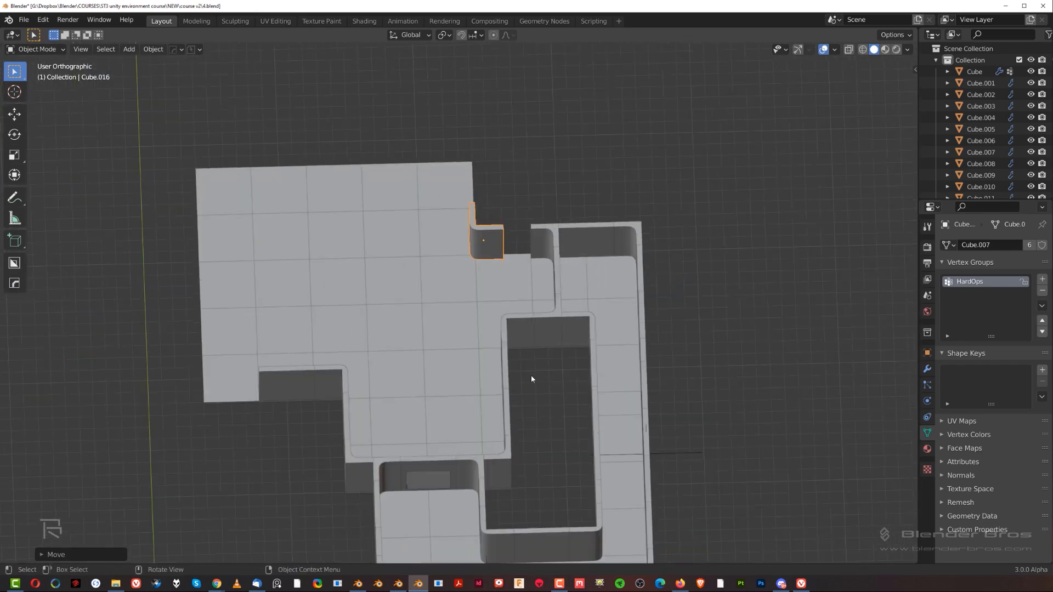
left_click(477, 495)
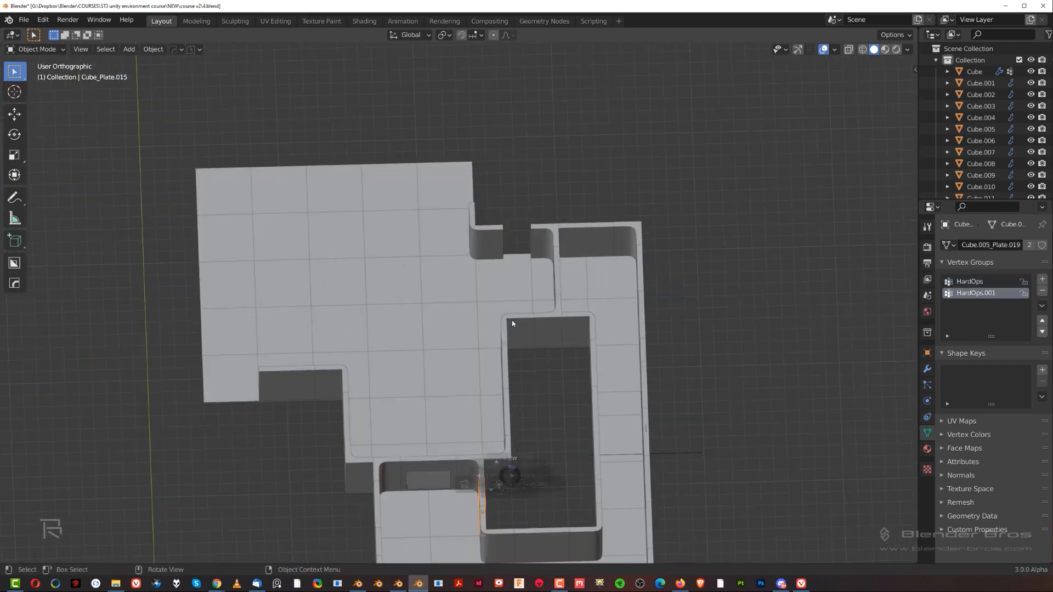
key("KP_7")
key("alt+d")
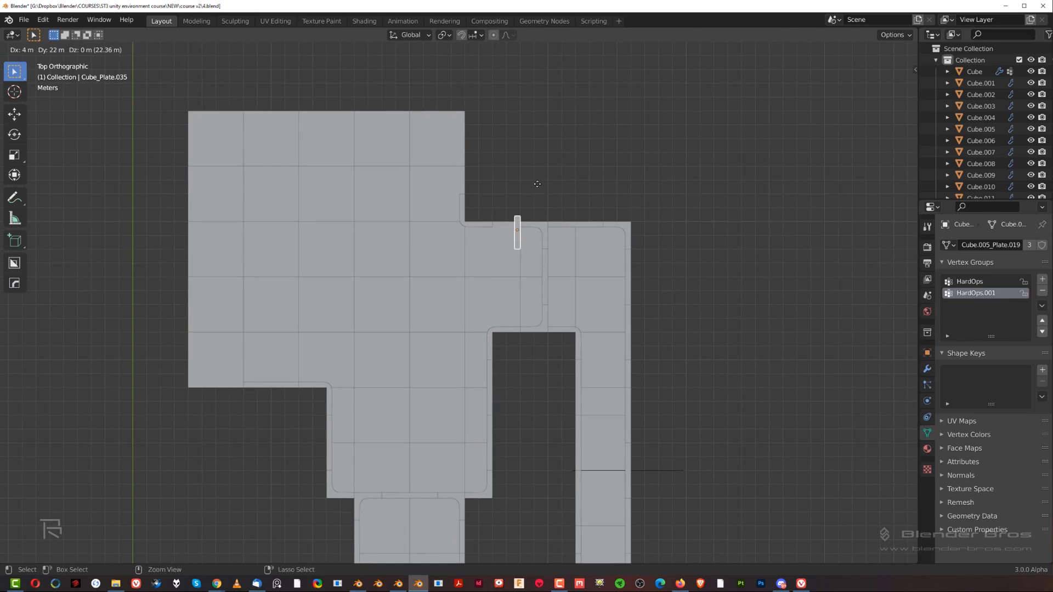
left_click(541, 188)
scroll(532, 191, "up", 7)
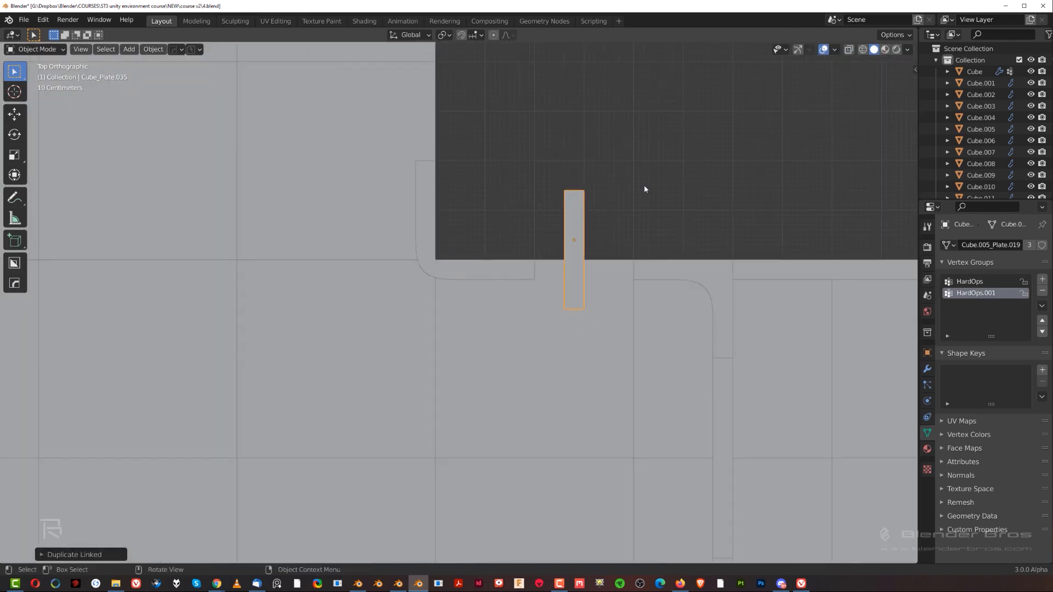
key("r")
right_click(658, 340)
key("x")
left_click(656, 321)
scroll(657, 325, "down", 5)
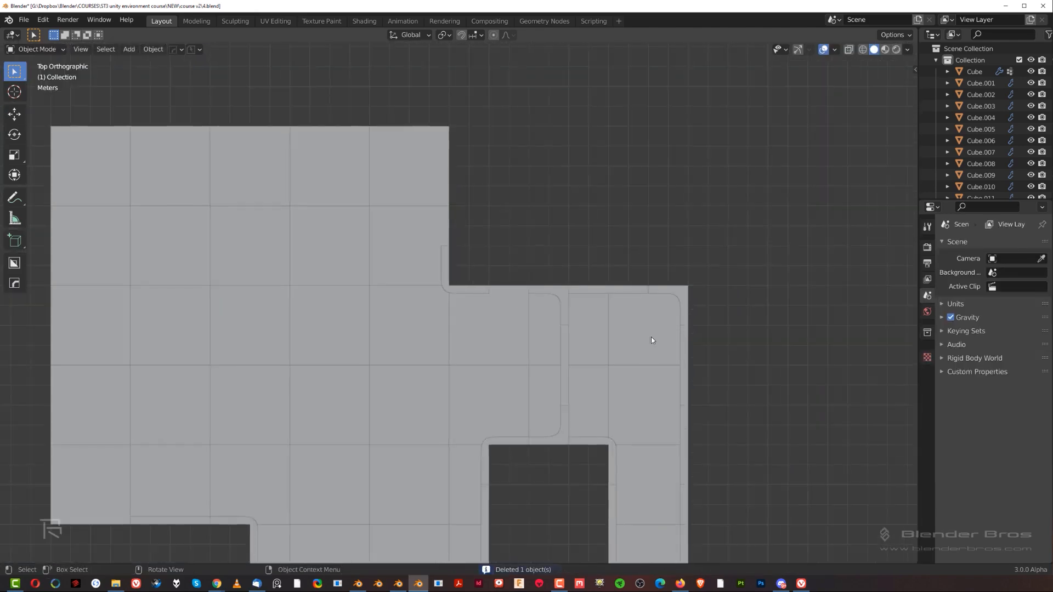
Place a linked duplicate of the outer corridor's half-width wall beside the notch corner and rotate it 90 degrees.
middle_click_drag(651, 333, 533, 255, "shift")
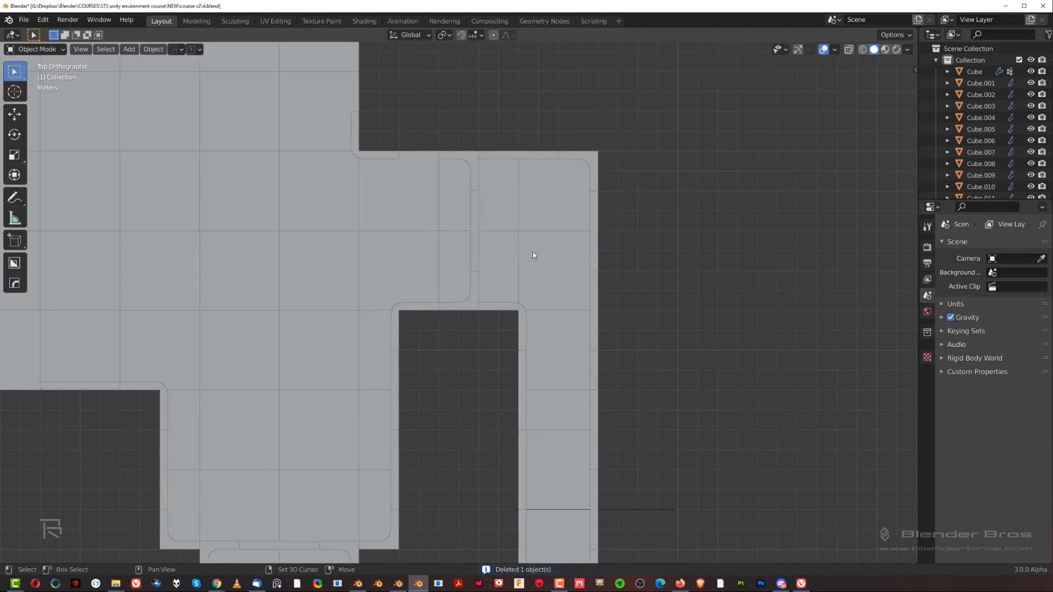
left_click(594, 373)
middle_click_drag(562, 348, 611, 437, "shift")
key("alt+d")
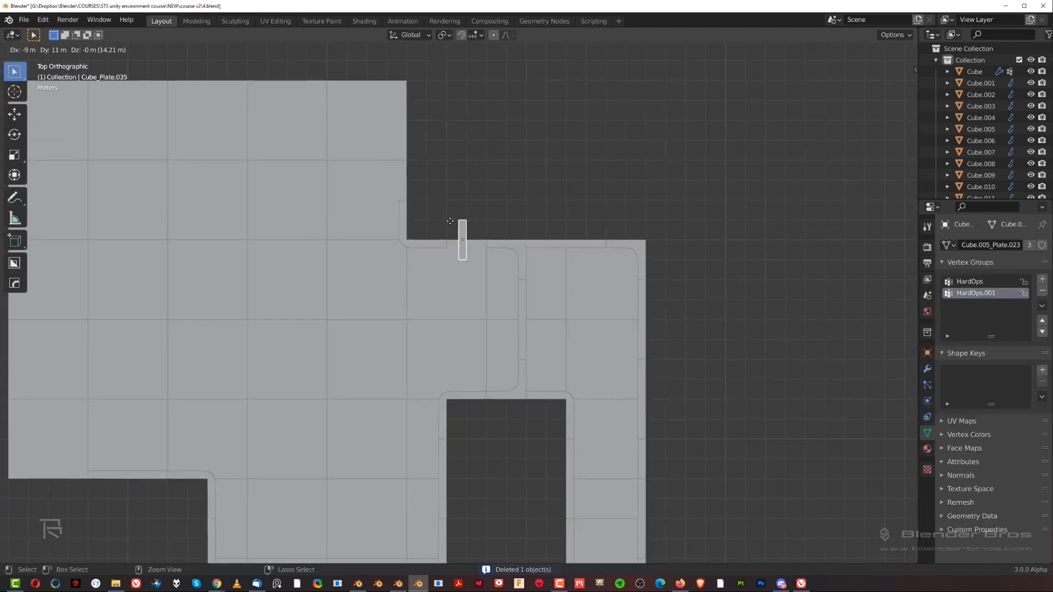
left_click(450, 221)
scroll(450, 221, "up", 2)
key("r")
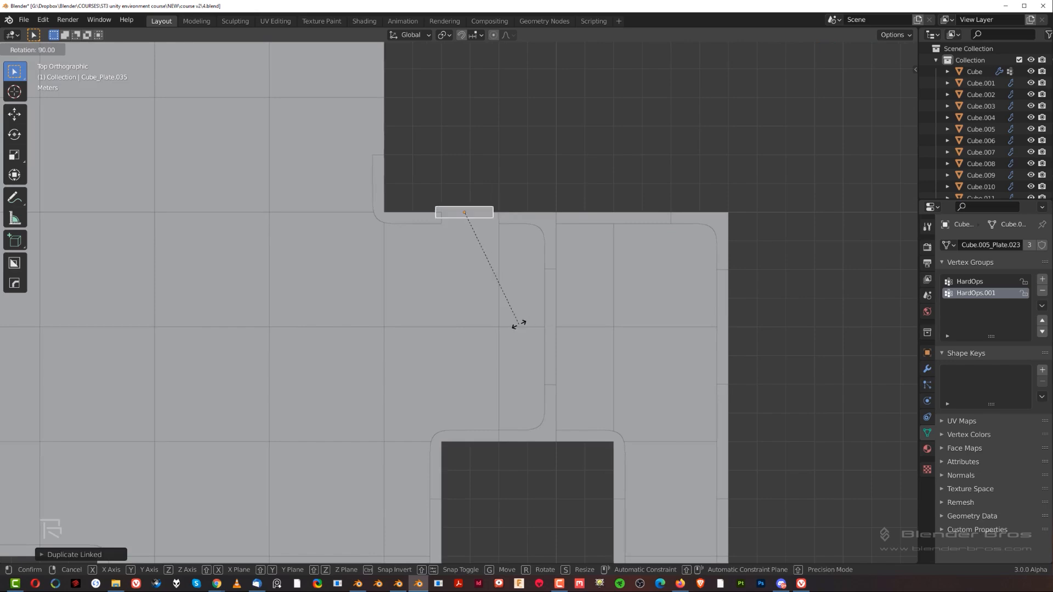
left_click(519, 324)
Move the rotated half-width wall flush with the floor edge so it closes the gap between the two corner pieces.
middle_click_drag(498, 353, 554, 362)
scroll(521, 274, "up", 2)
key("KP_1")
key("KP_7")
scroll(543, 307, "up", 2)
key("g")
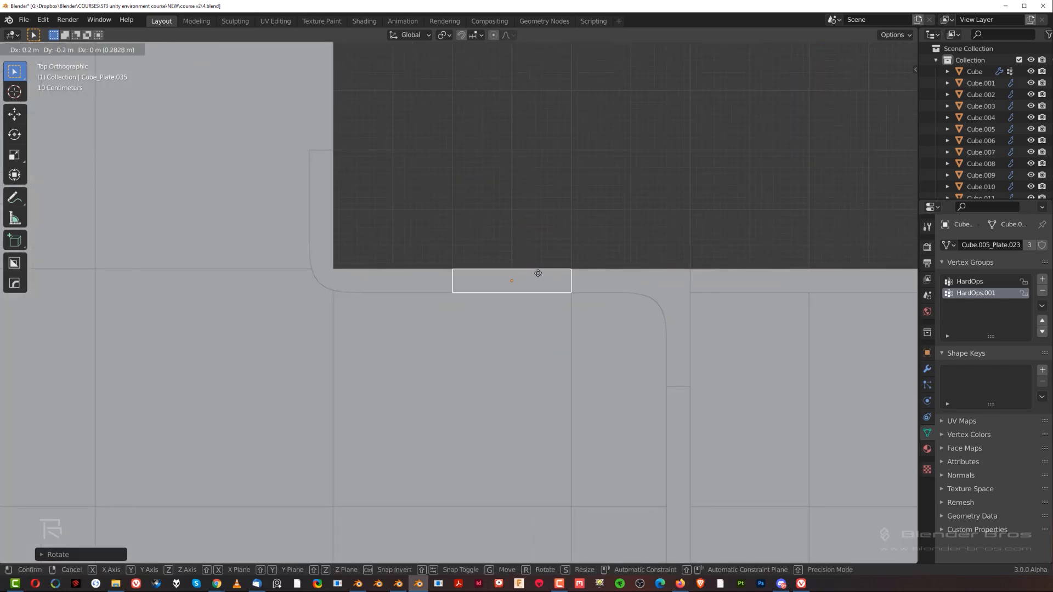
left_click(539, 275)
Place a linked duplicate of the outer corner wall on the large room's far corner above the notch.
scroll(537, 279, "down", 3)
middle_click_drag(420, 179, 496, 232, "shift")
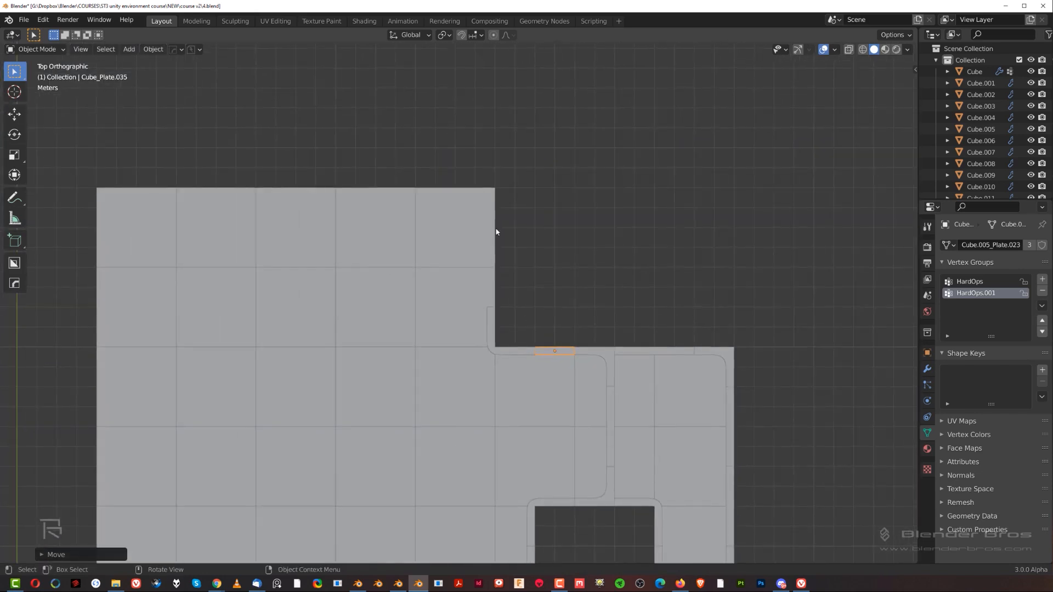
left_click(497, 355)
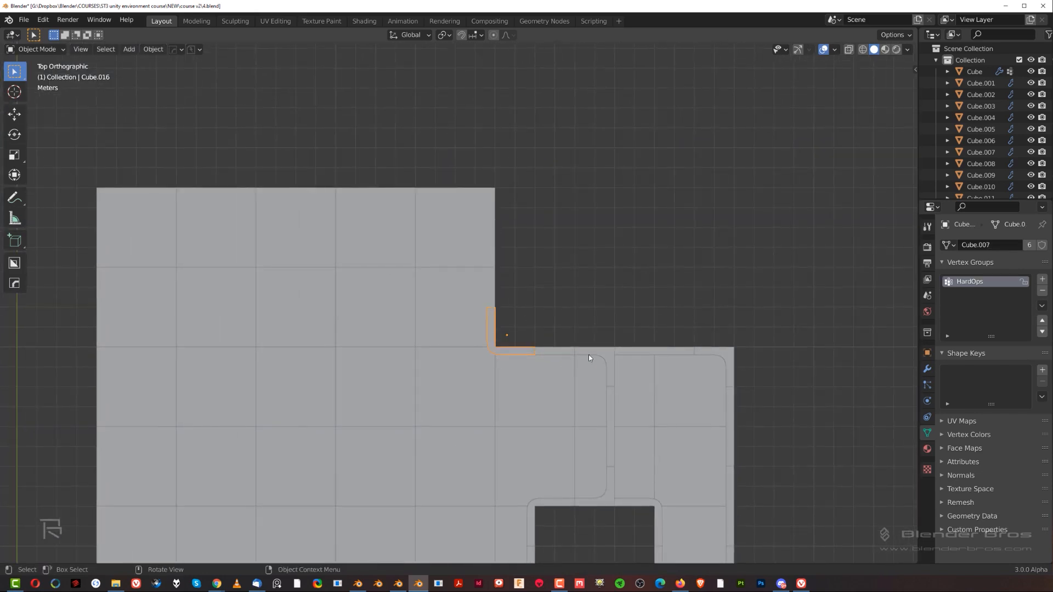
key("shift+d")
left_click(498, 222)
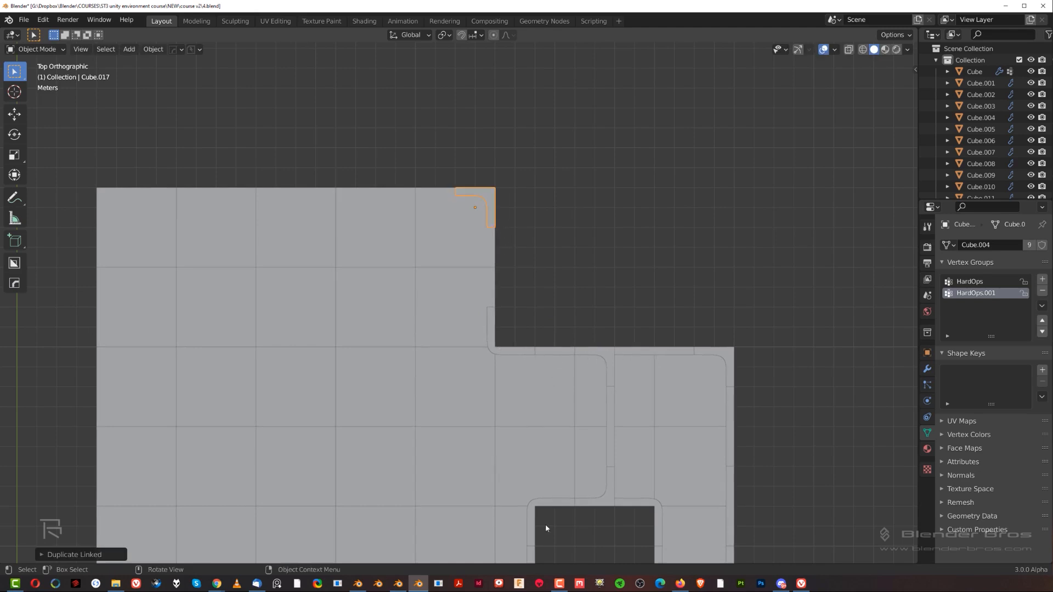
Place a linked duplicate of the plain wall on the large room's side edge, between the far corner and the notch corner.
scroll(545, 526, "down", 2)
scroll(514, 435, "up", 2)
key("alt+d")
left_click(488, 115)
scroll(505, 183, "down", 3)
middle_click_drag(494, 285, 588, 332, "shift")
middle_click_drag(524, 356, 521, 189)
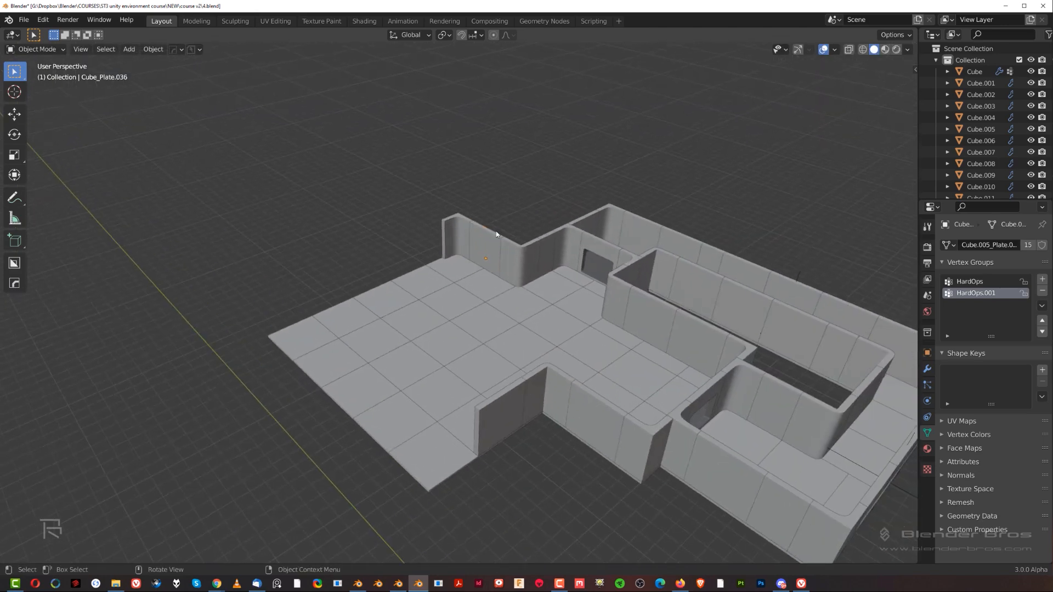
middle_click_drag(721, 325, 551, 262)
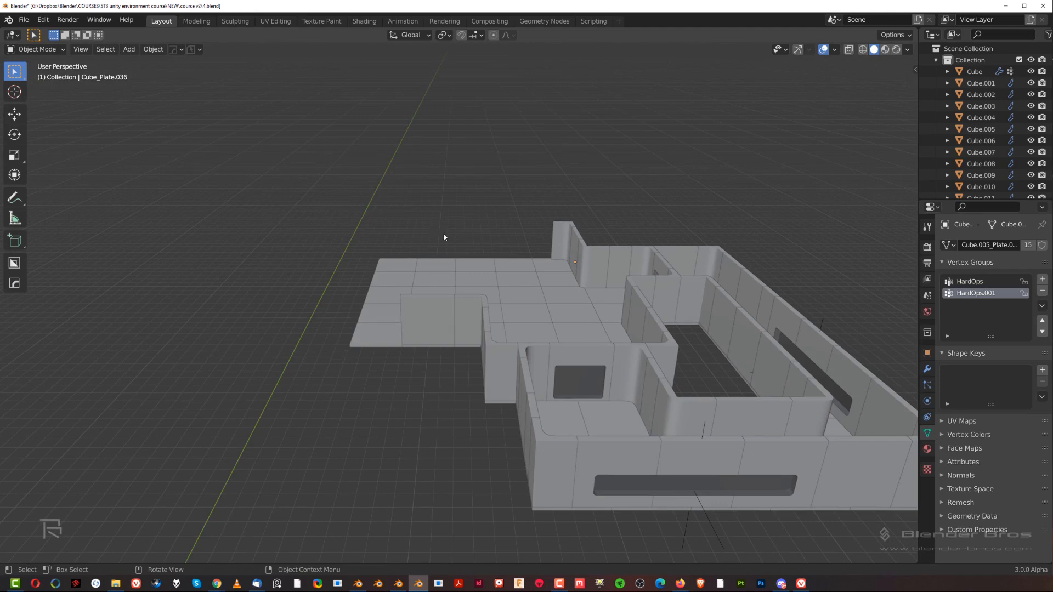
Select the kit's long window wall by its empty and add the empty's immediate children to the selection.
scroll(548, 346, "down", 3)
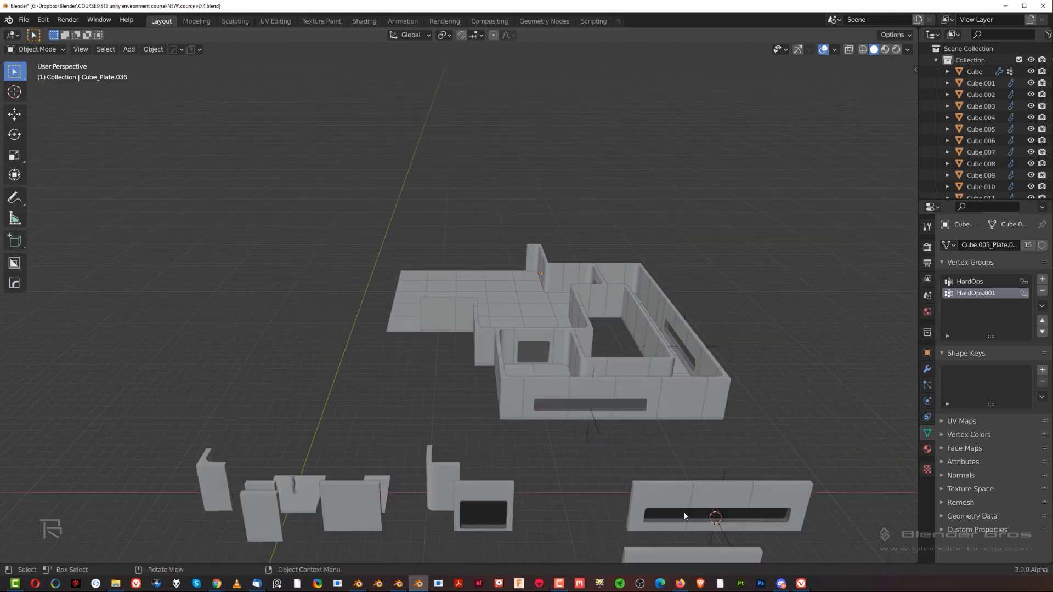
left_click(733, 477)
key("KP_7")
scroll(702, 360, "down", 2)
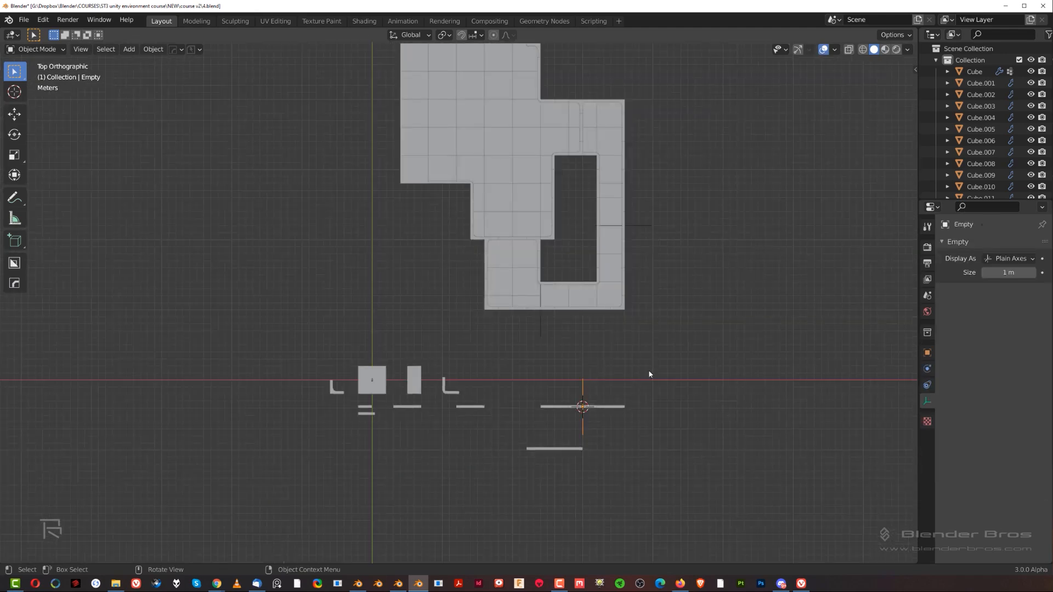
middle_click_drag(582, 376, 547, 359)
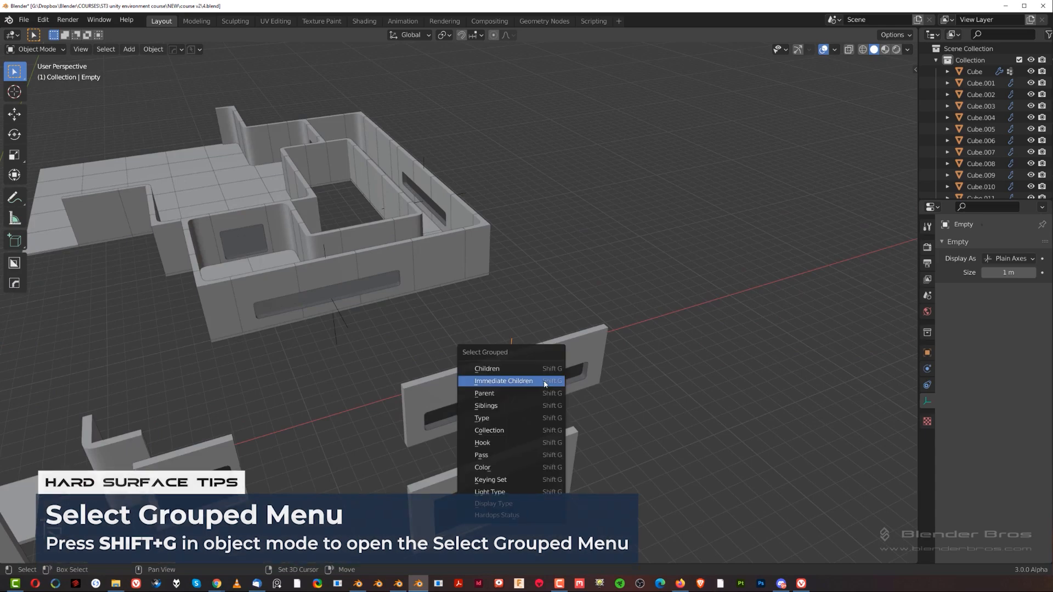
key("shift+g")
left_click(539, 382)
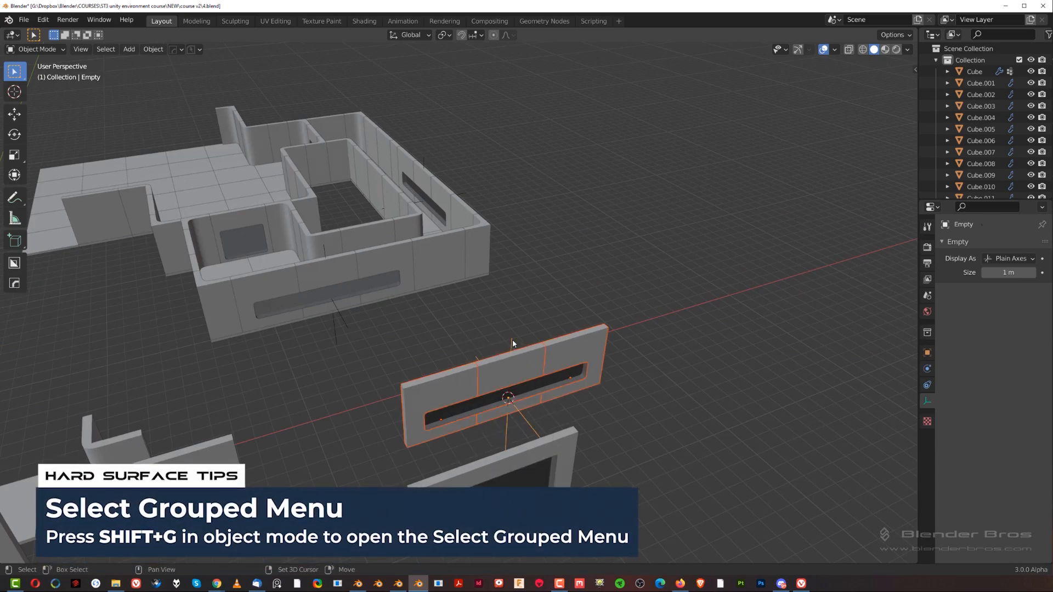
Isolate the window wall pieces, make their boolean cutters unique with Uniquify, and return to the full scene.
key("slash")
left_click(597, 230, "shift")
key("q")
mouse_move(595, 232)
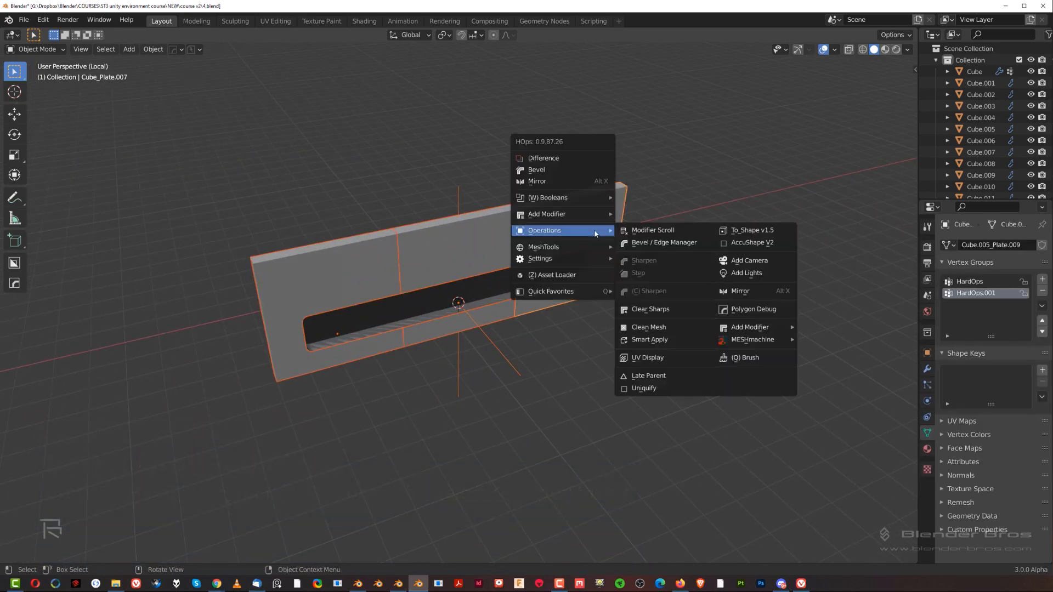
left_click(644, 388)
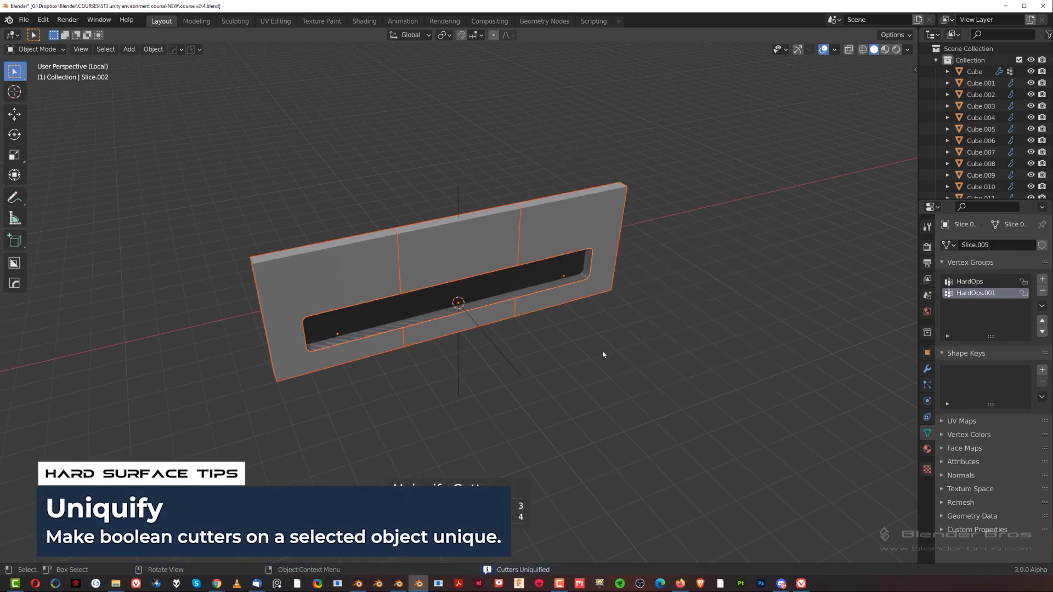
left_click(514, 360)
key("slash")
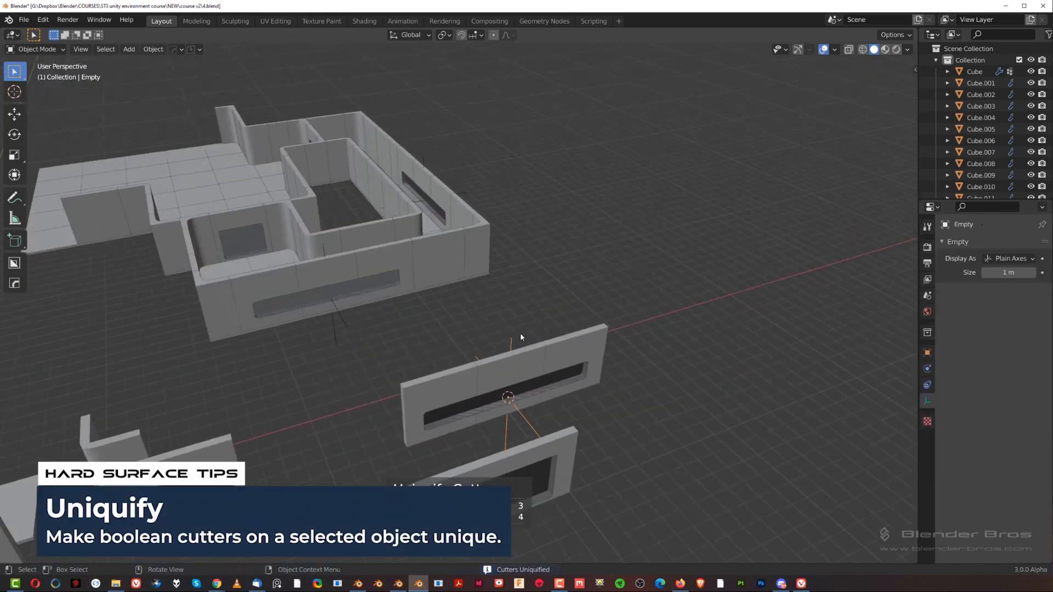
Move the long window wall by its empty from the kit area to the large room's far edge.
key("KP_7")
scroll(487, 230, "down", 5)
middle_click_drag(514, 273, 543, 425, "shift")
key("g")
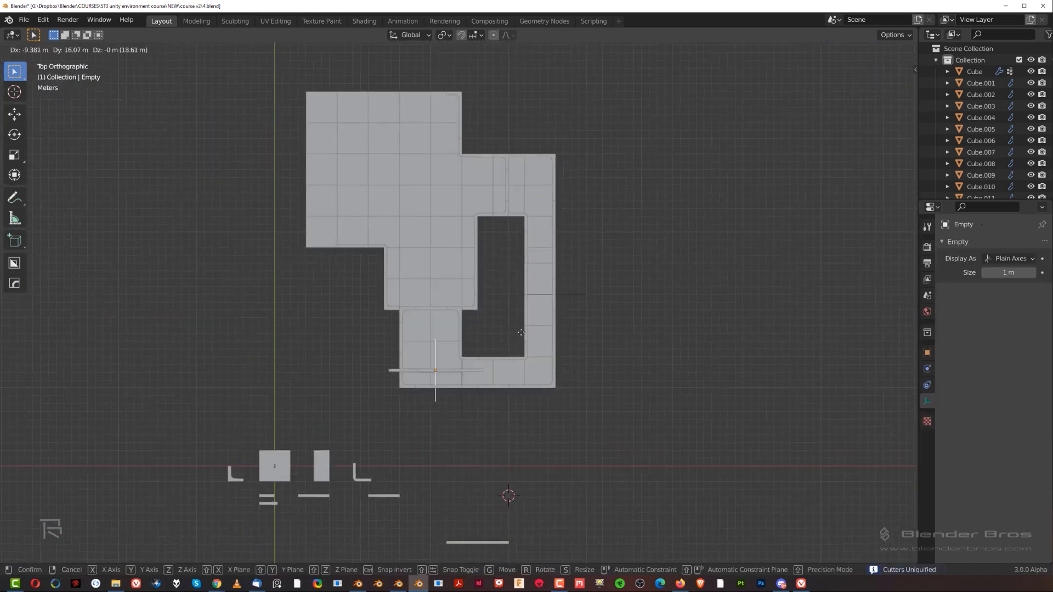
left_click(490, 81)
Align the window wall flush with the large room's far floor edge and the adjoining corner piece.
middle_click_drag(432, 111, 480, 327, "shift")
scroll(479, 327, "up", 9)
scroll(475, 373, "down", 8)
middle_click_drag(473, 384, 502, 346)
scroll(418, 324, "up", 3)
scroll(500, 254, "up", 4)
scroll(502, 349, "down", 4)
middle_click_drag(485, 424, 519, 310)
left_click(551, 247)
Place a linked duplicate of the half-width wall at the window wall's free end on the large room's far edge.
scroll(508, 386, "down", 2)
scroll(492, 243, "up", 2)
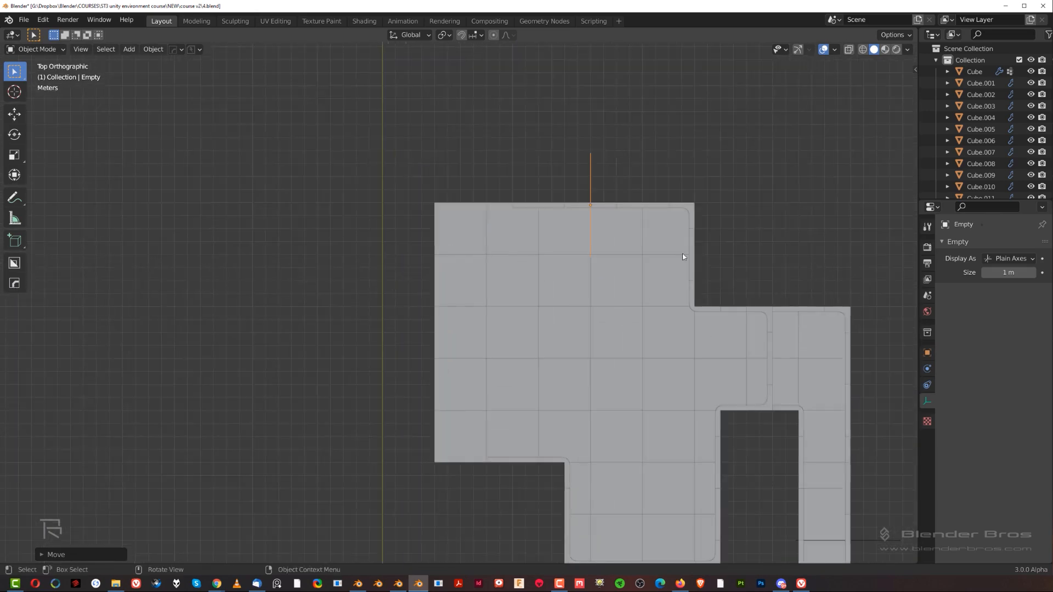
left_click(735, 311)
scroll(732, 315, "up", 2)
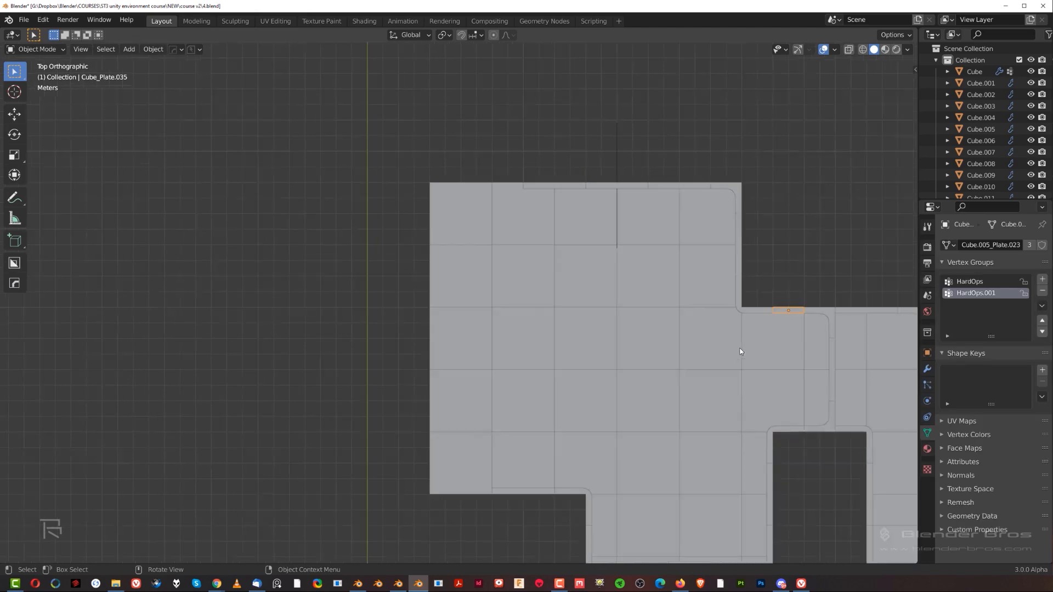
key("g")
left_click(406, 207)
scroll(432, 253, "down", 3)
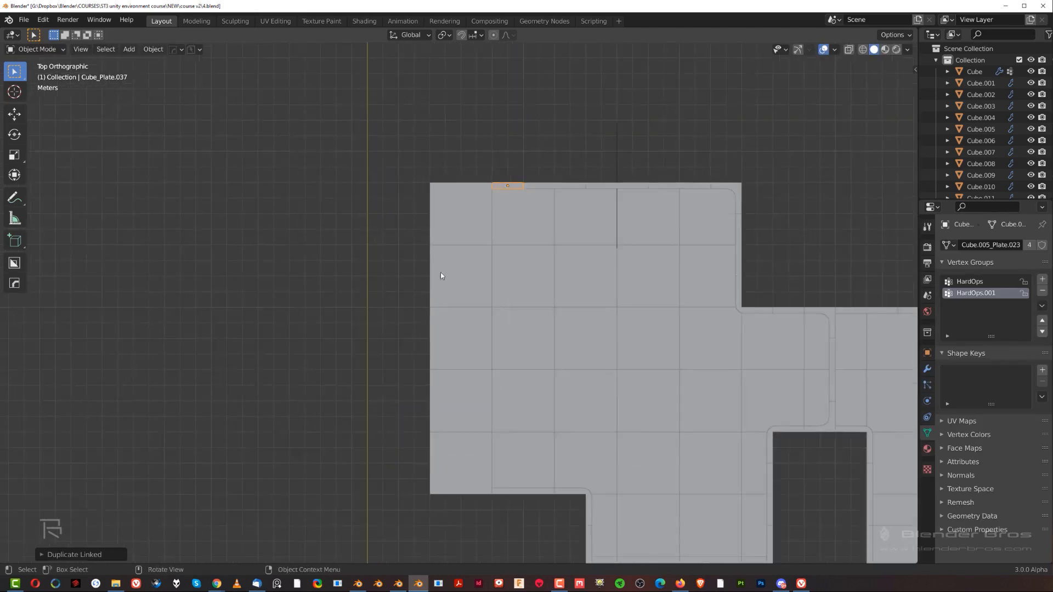
middle_click_drag(529, 283, 659, 279)
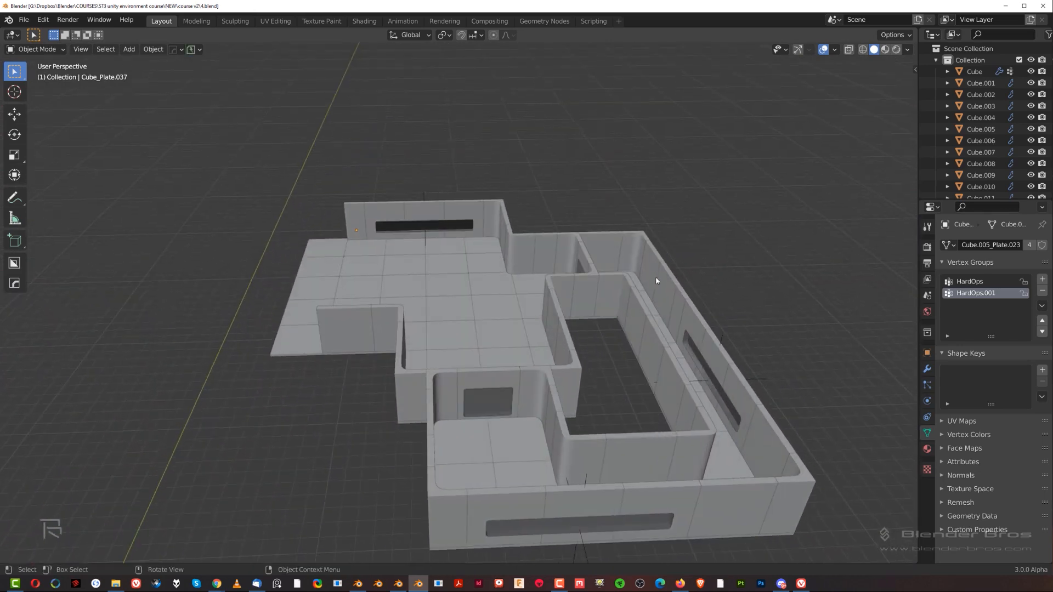
Place three linked duplicates of the square floor tile in the void beside the corridor and repeat the last duplication twice.
middle_click_drag(645, 403, 660, 220)
middle_click_drag(532, 302, 440, 272, "shift")
scroll(440, 272, "up", 2)
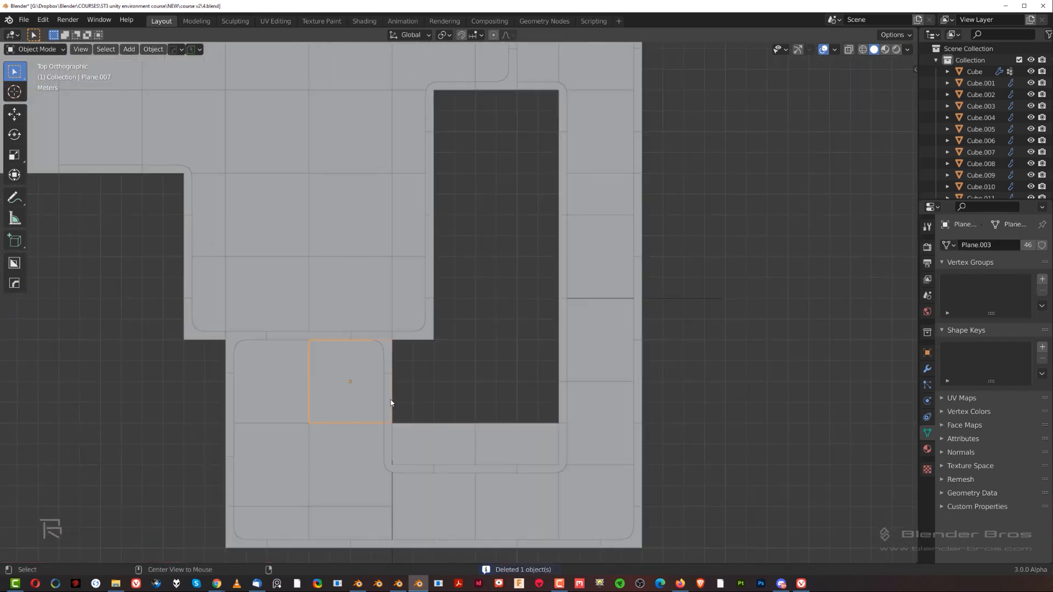
key("alt+d")
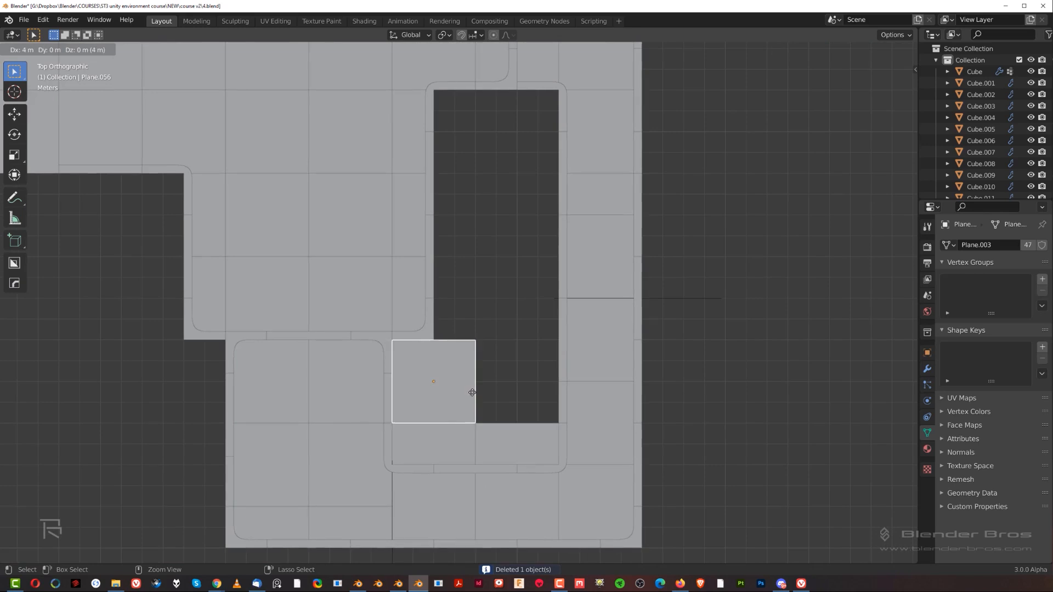
left_click(473, 394, "ctrl")
key("alt+d")
left_click(549, 390, "ctrl")
key("alt+d")
left_click(544, 307, "ctrl")
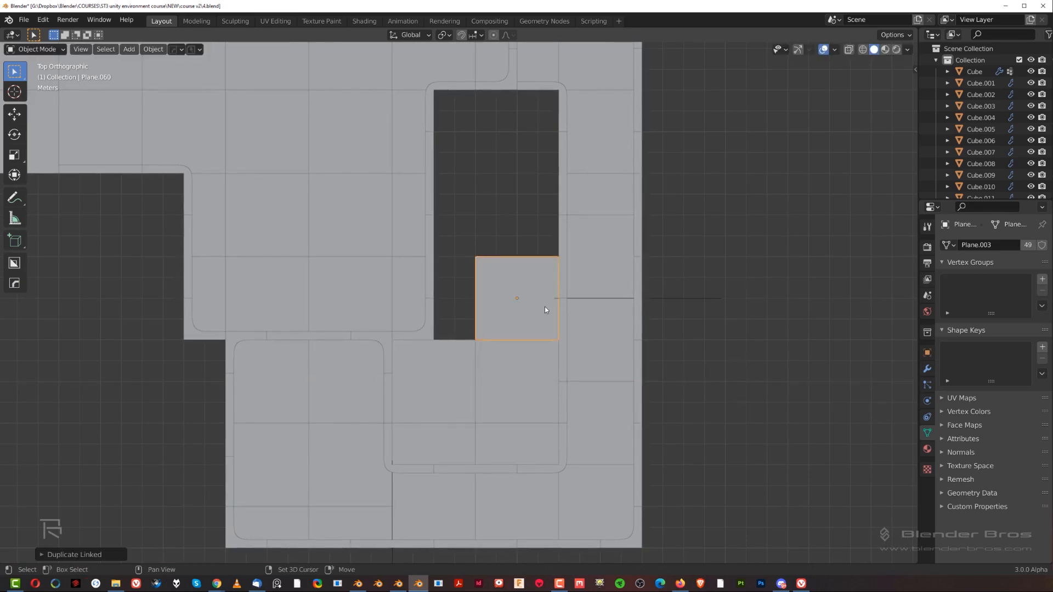
key("shift+r")
key("shift+r")
Delete the three half-width tiles along the void and fill the strip with linked duplicates of the new three-tile column.
left_click(411, 302)
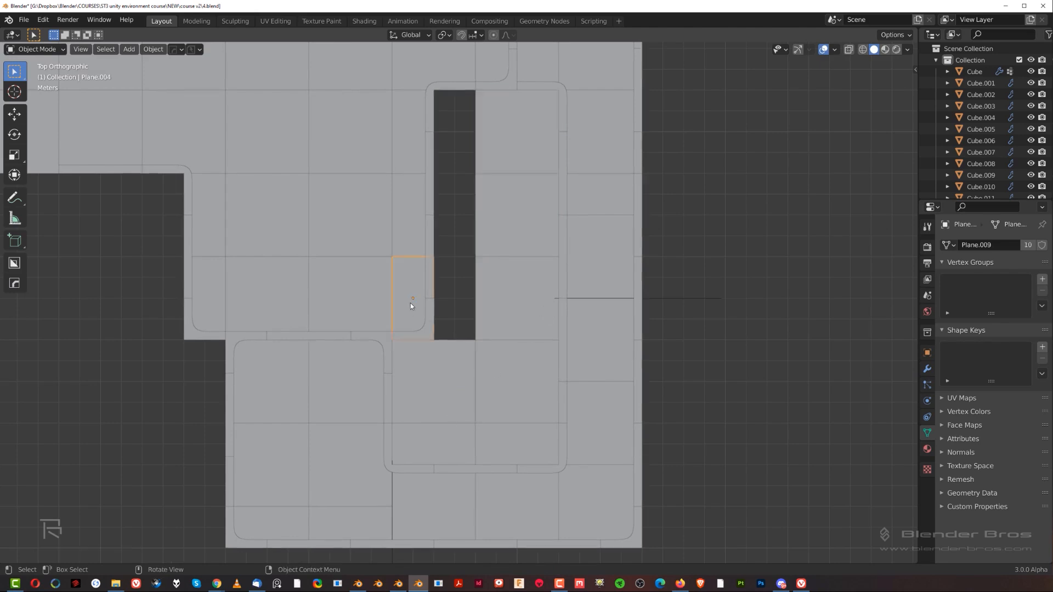
left_click(407, 208, "shift")
left_click(410, 149, "shift")
key("Delete")
left_click(510, 164)
key("alt+d")
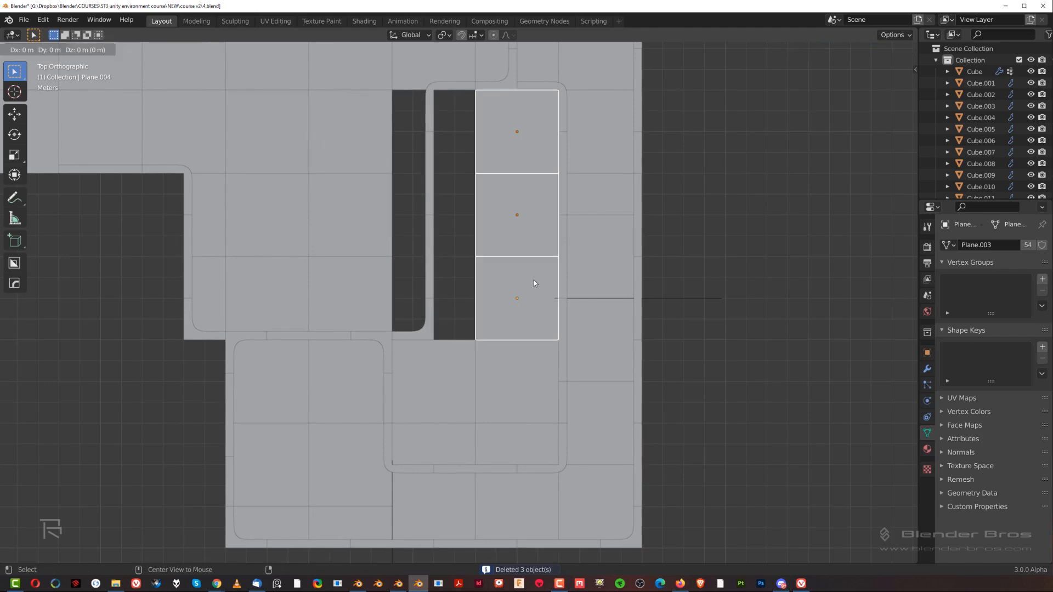
left_click(446, 277)
Try to fit a linked duplicate of the corridor divider's opening panel into the corridor's inner wall.
middle_click_drag(518, 294, 487, 275)
key("Delete")
left_click(627, 189)
left_click(627, 189)
key("grave")
left_click(578, 179)
middle_click_drag(574, 310, 449, 325, "shift")
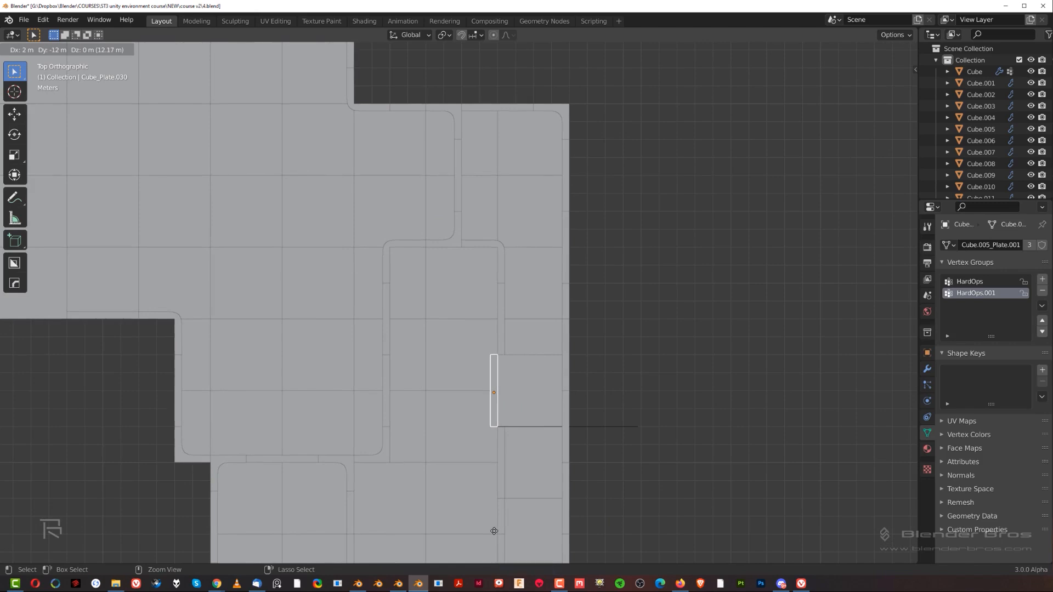
middle_click_drag(499, 528, 459, 341, "ctrl")
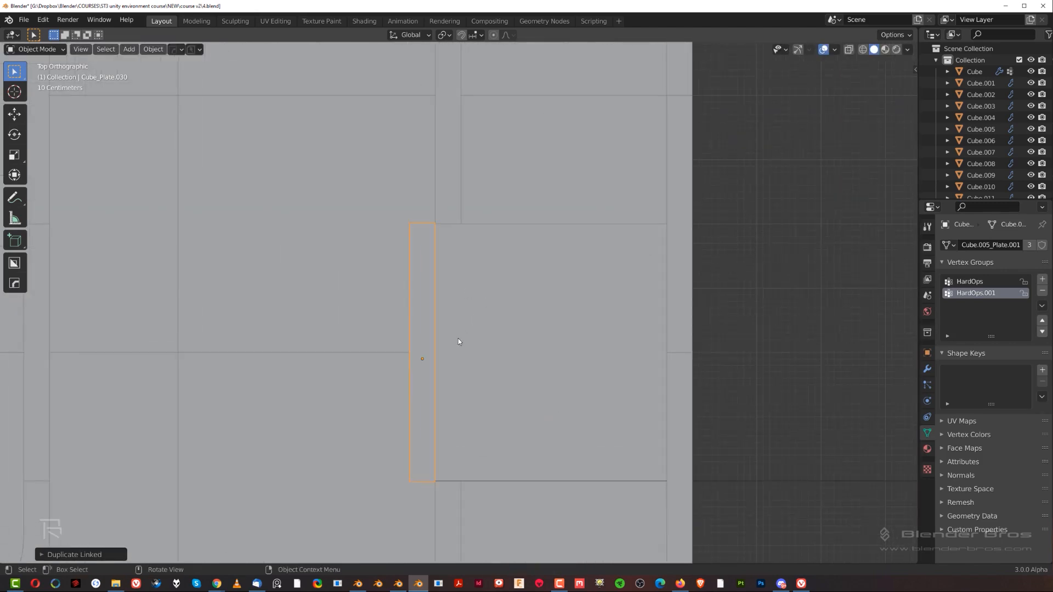
left_click(483, 350)
scroll(477, 340, "down", 6)
middle_click_drag(471, 328, 440, 311)
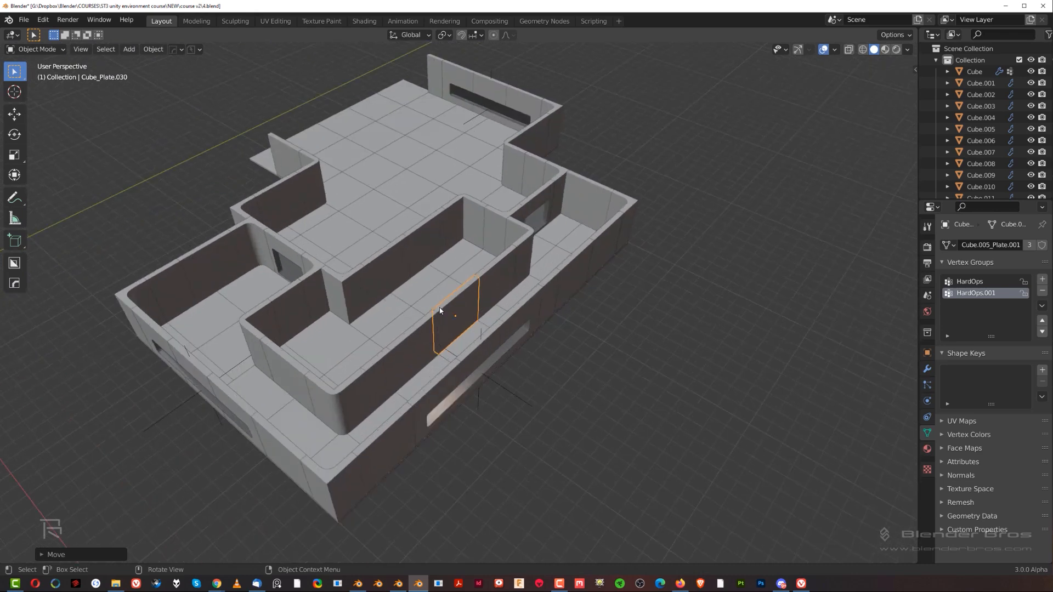
Delete the two plain walls from the corridor's inner wall and uniquify the duplicated opening panel of the corridor divider.
left_click(486, 311)
left_click(540, 209)
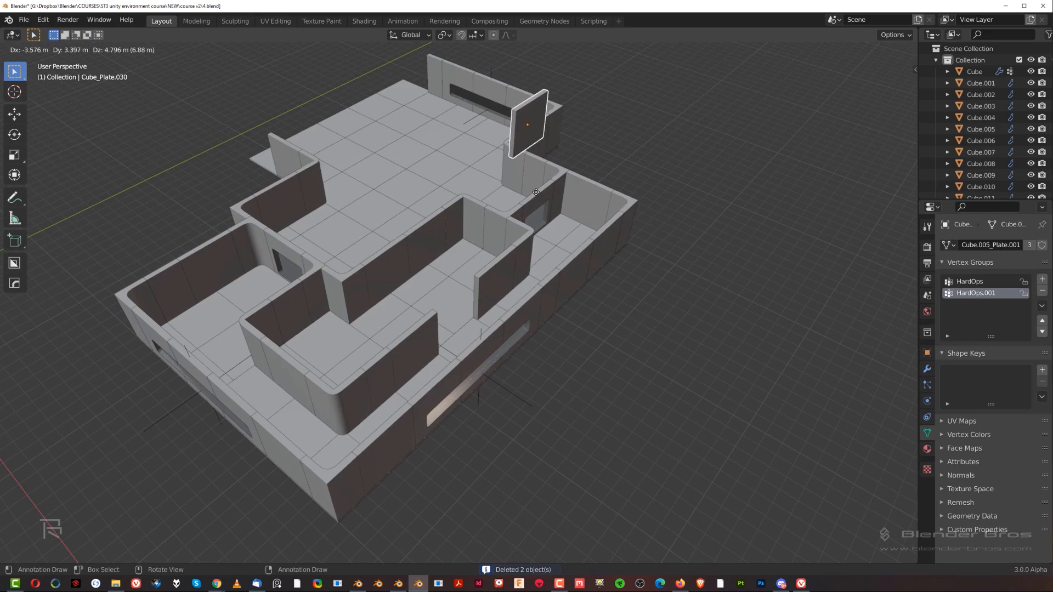
left_click(555, 236)
key("q")
mouse_move(567, 251)
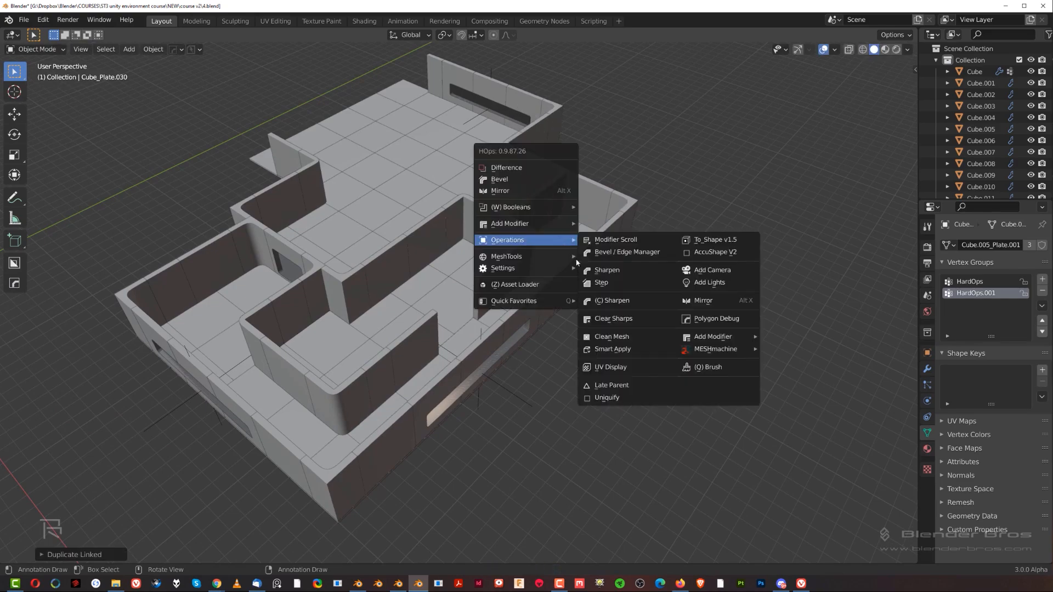
left_click(622, 397)
Place a duplicate of the divider's opening panel in the gap of the corridor's inner wall.
key("KP_7")
scroll(465, 254, "up", 5)
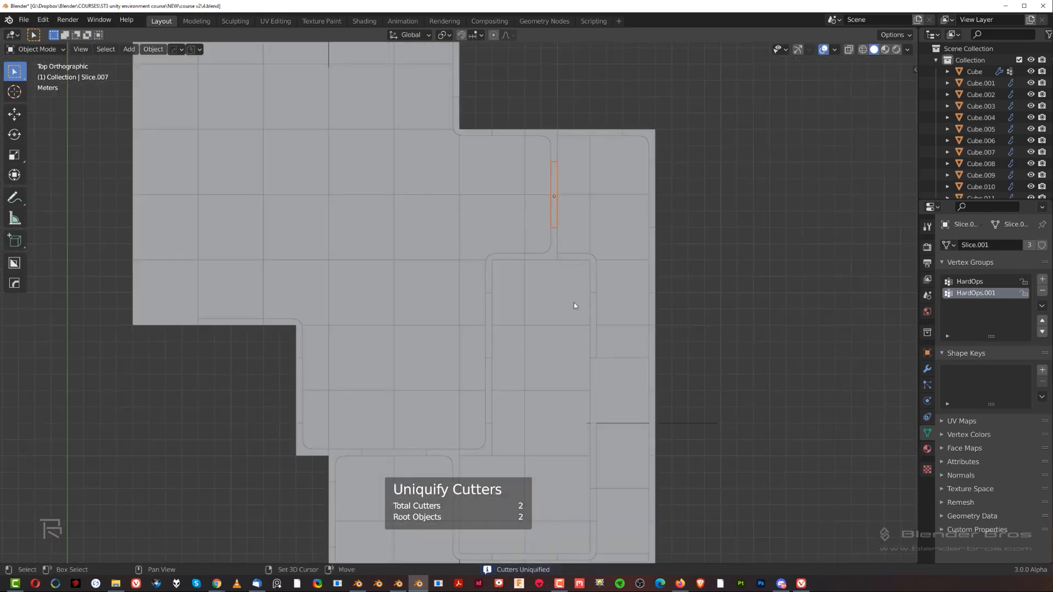
left_click(522, 451)
Examine the new opening in the corridor's inner wall and the surrounding corner pieces from several angles.
scroll(549, 430, "up", 3)
middle_click_drag(607, 427, 628, 380, "shift")
scroll(515, 361, "up", 2)
scroll(537, 361, "down", 7)
scroll(566, 361, "up", 3)
middle_click_drag(566, 362, 547, 336)
scroll(547, 336, "down", 2)
middle_click_drag(440, 322, 608, 335)
scroll(469, 375, "up", 3)
scroll(527, 314, "up", 2)
Try to bevel the sharp outer edge of the linked corner piece with a 1.2 m width and 6 segments.
left_click(537, 299)
key("Tab")
scroll(562, 321, "down", 3)
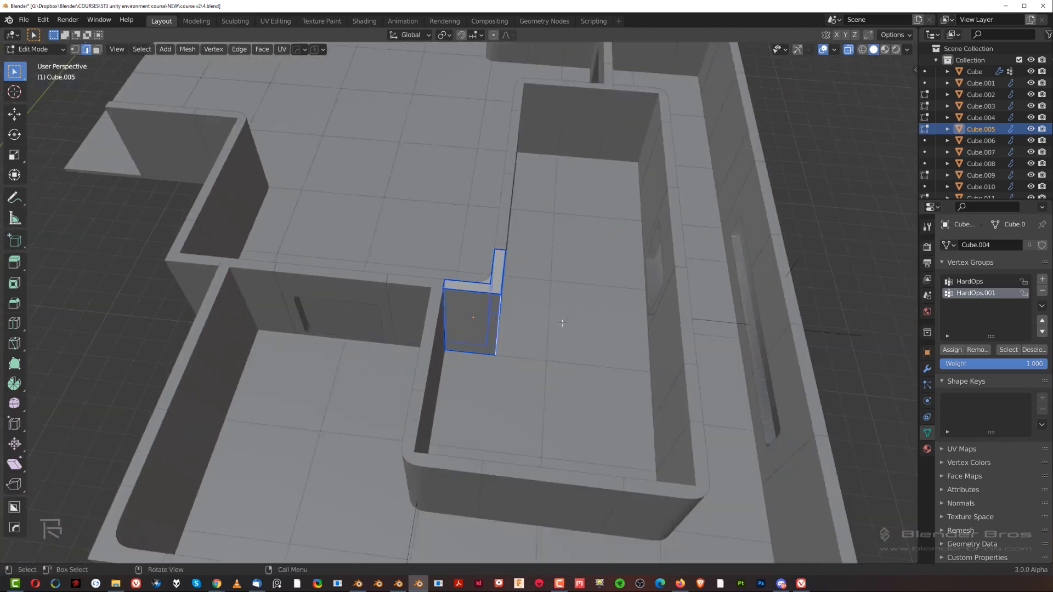
key("Tab")
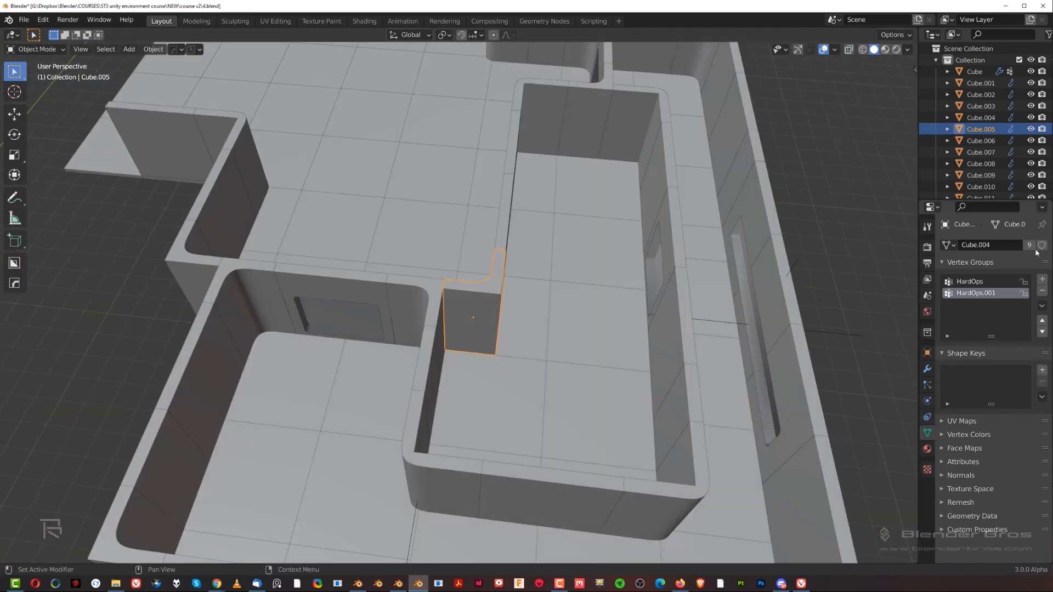
key("Tab")
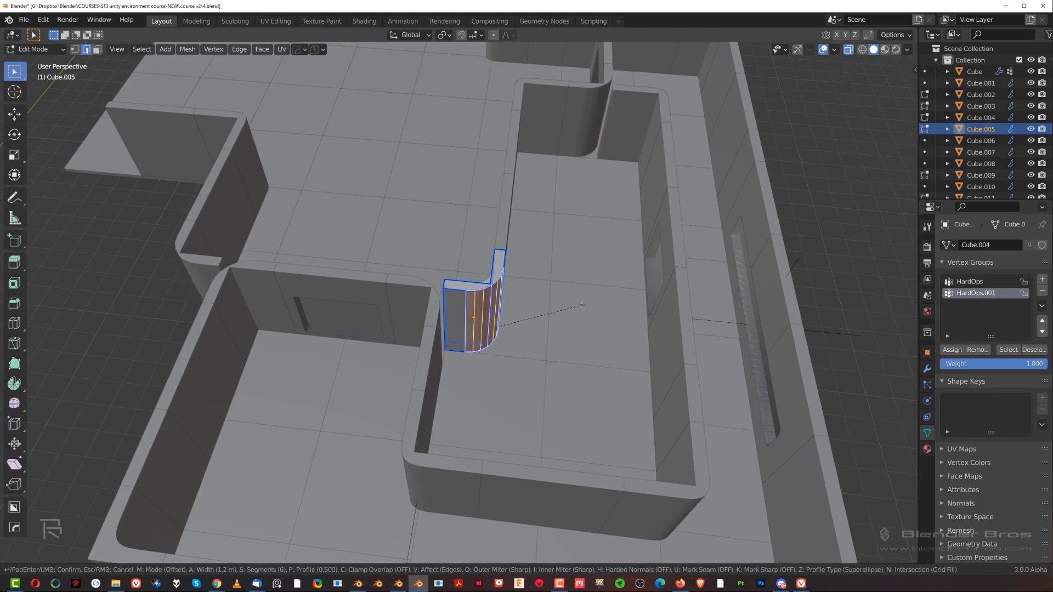
key("Tab")
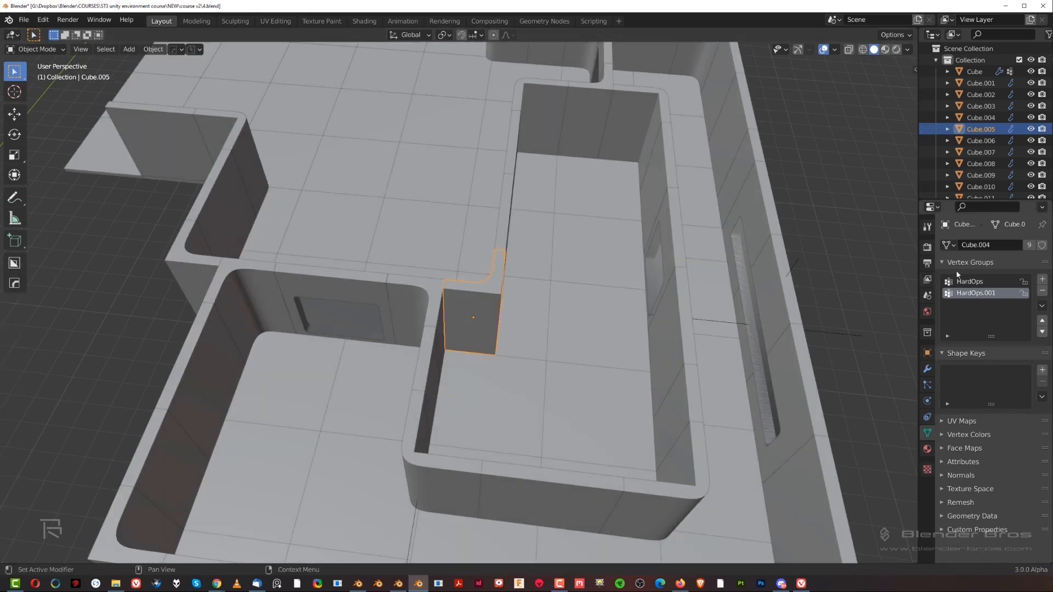
Try giving the sharp corner piece its own single-user mesh for separate editing, and undo it.
key("Tab")
left_click(508, 364)
middle_click_drag(543, 345, 495, 282)
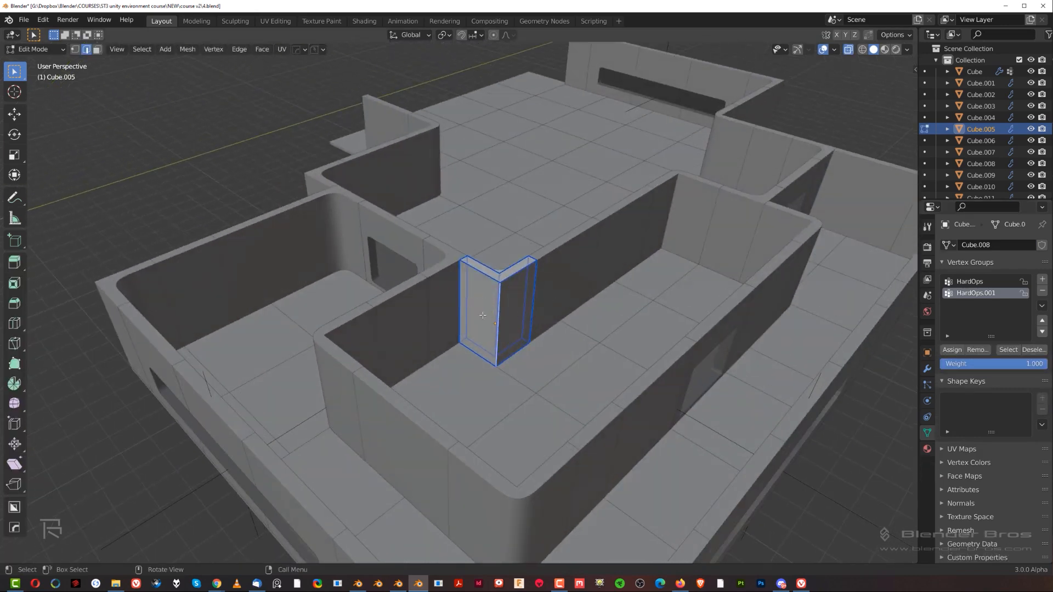
middle_click_drag(544, 323, 778, 331)
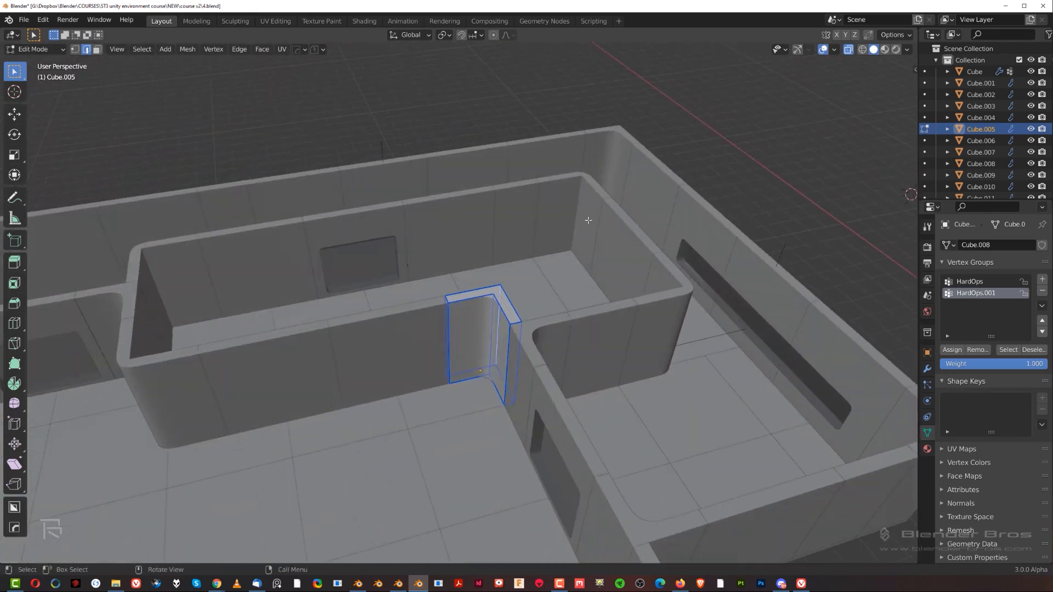
middle_click_drag(582, 239, 466, 329)
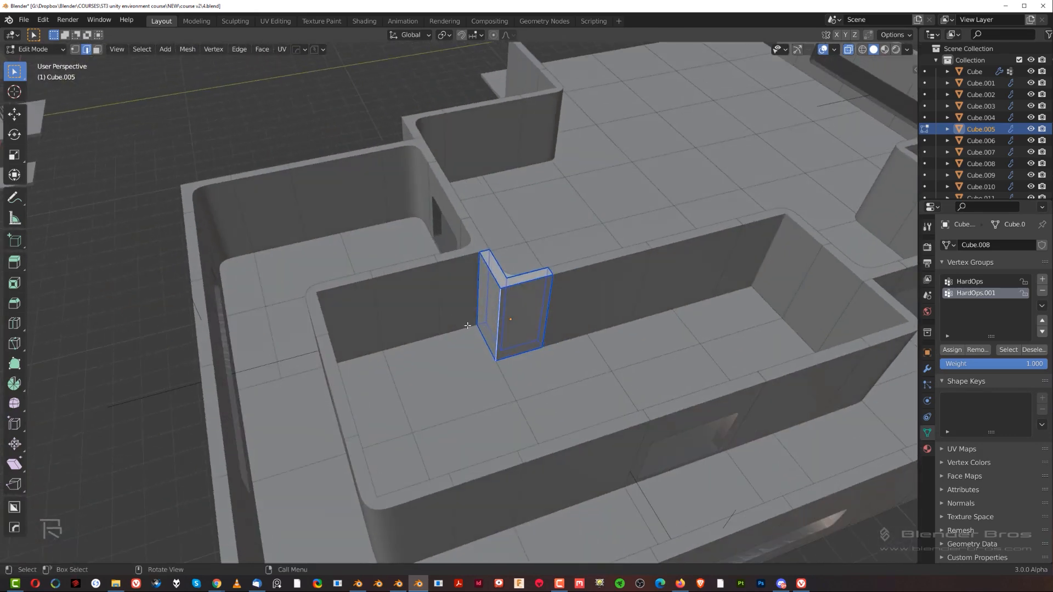
left_click(456, 228)
key("ctrl+z")
key("ctrl+z")
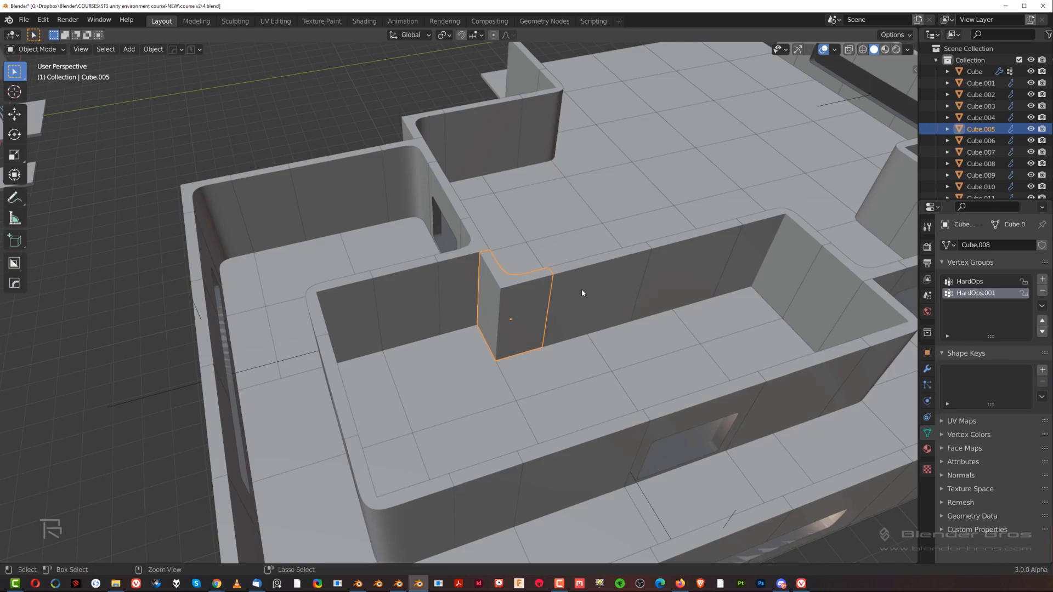
scroll(591, 301, "down", 5)
middle_click_drag(531, 305, 615, 272)
scroll(624, 270, "up", 3)
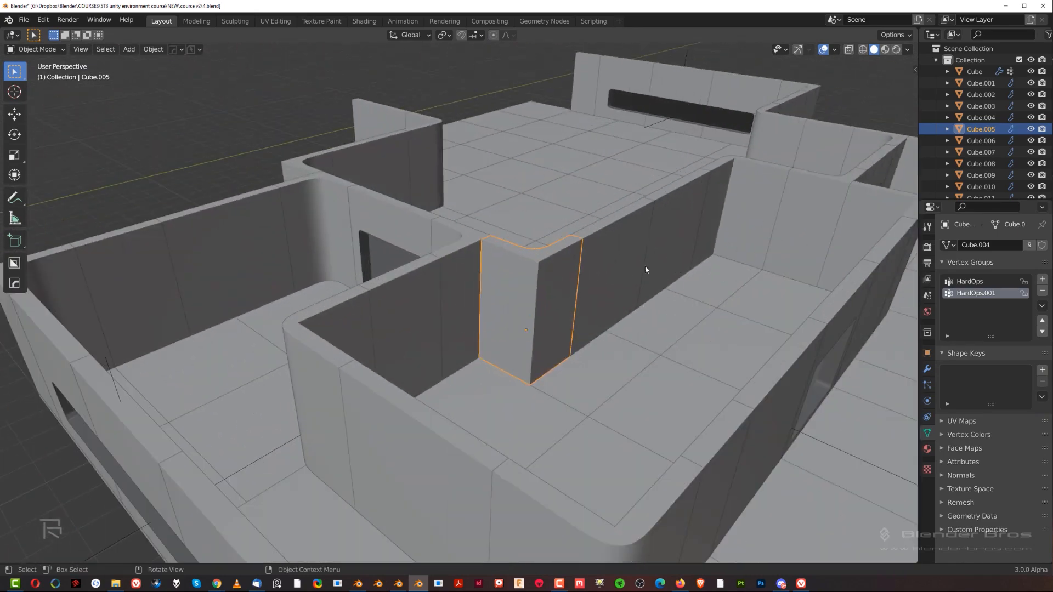
Examine the assembled rooms, corridor and open floor edge of the large room from all sides.
scroll(698, 294, "down", 4)
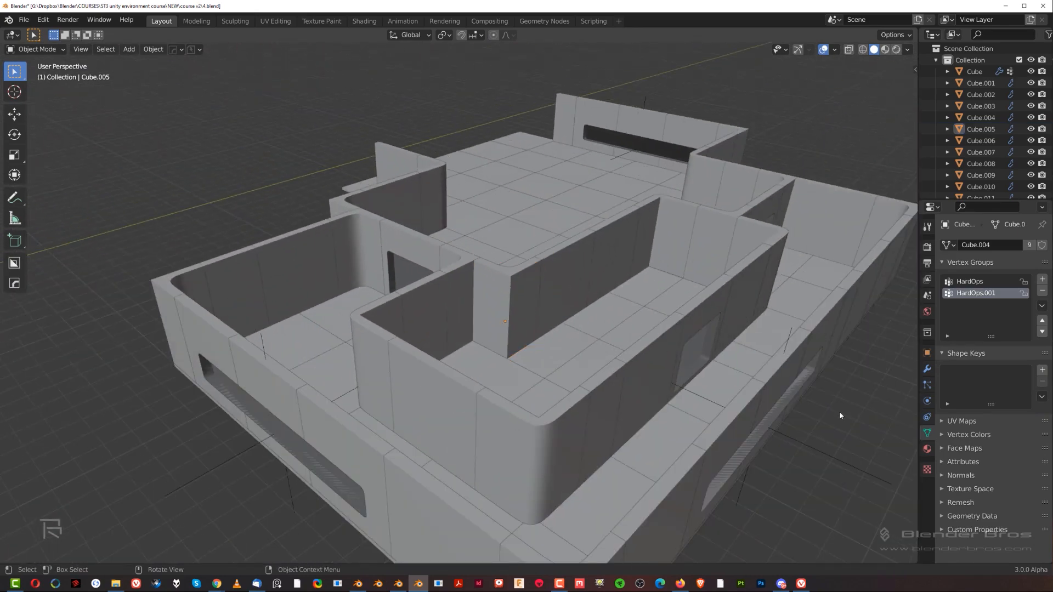
middle_click_drag(534, 317, 433, 315)
scroll(489, 292, "up", 3)
scroll(485, 340, "down", 3)
middle_click_drag(485, 340, 640, 286)
middle_click_drag(387, 323, 546, 324, "shift")
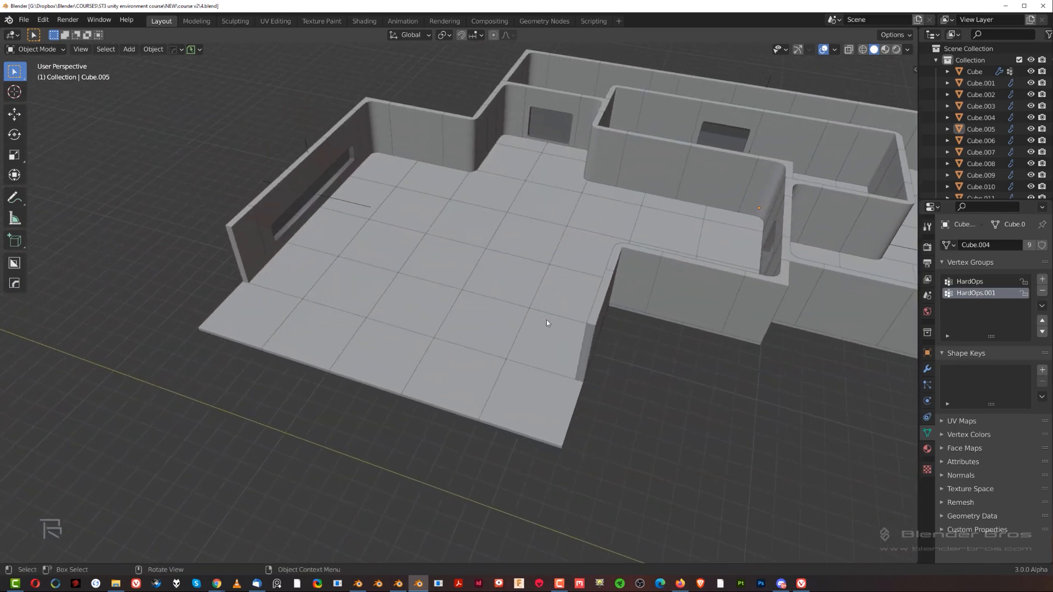
scroll(532, 304, "down", 3)
middle_click_drag(435, 324, 573, 277)
scroll(515, 268, "up", 3)
middle_click_drag(509, 219, 563, 254, "shift")
middle_click_drag(462, 212, 659, 301)
scroll(564, 227, "up", 3)
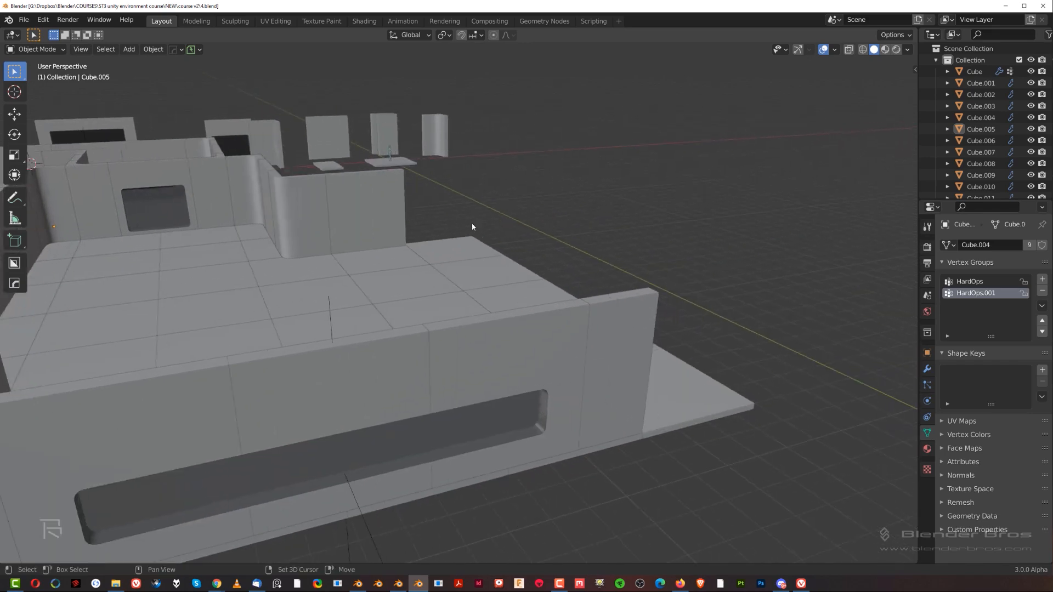
Select the empties around the building in the right orthographic view and hide them.
scroll(520, 234, "down", 5)
middle_click_drag(482, 253, 783, 245)
key("KP_3")
scroll(483, 282, "up", 3)
middle_click_drag(404, 310, 555, 354, "shift")
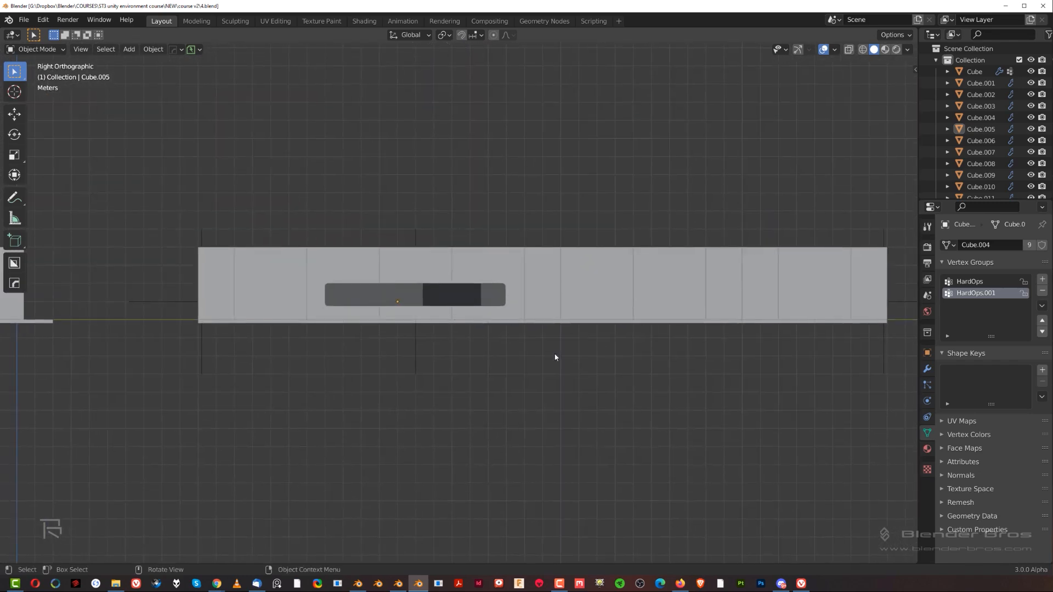
left_click(416, 366)
left_click(202, 364, "shift")
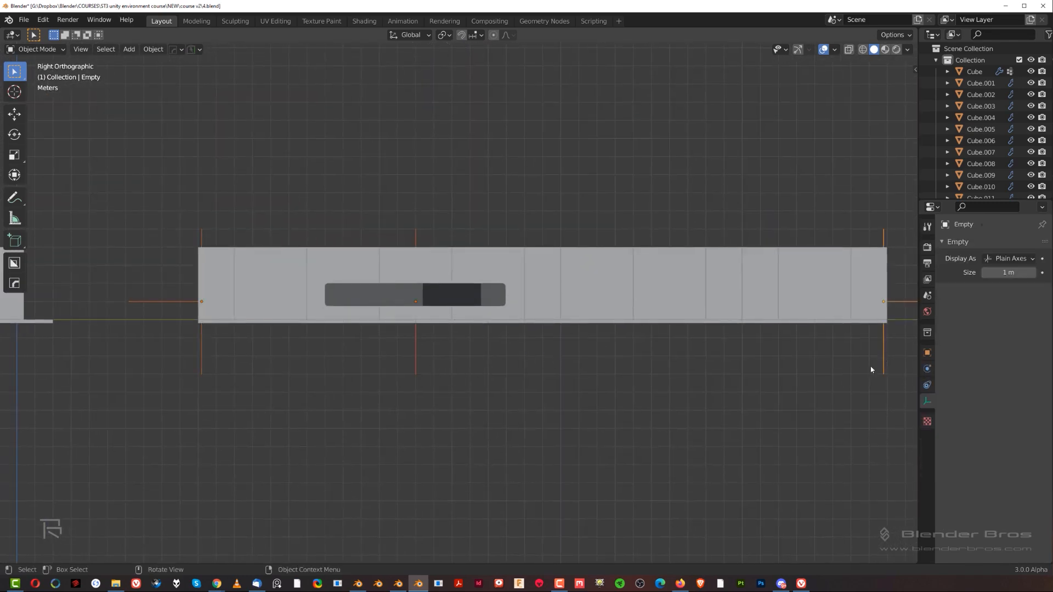
key("h")
Box-select all floor tiles of the building in side view and duplicate them 4 m upward along Z.
middle_click_drag(579, 378, 484, 381, "shift")
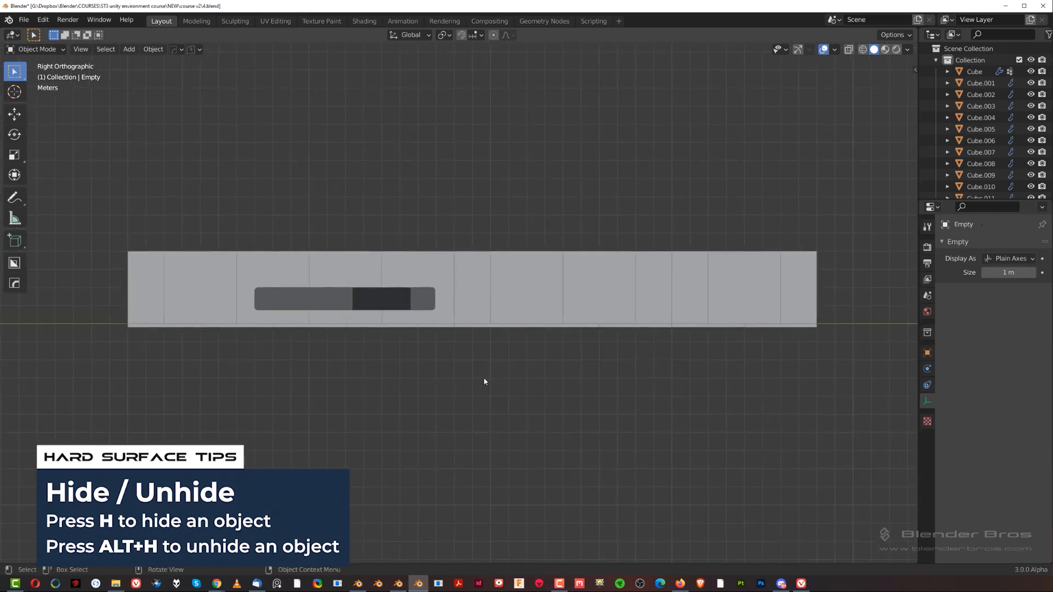
key("b")
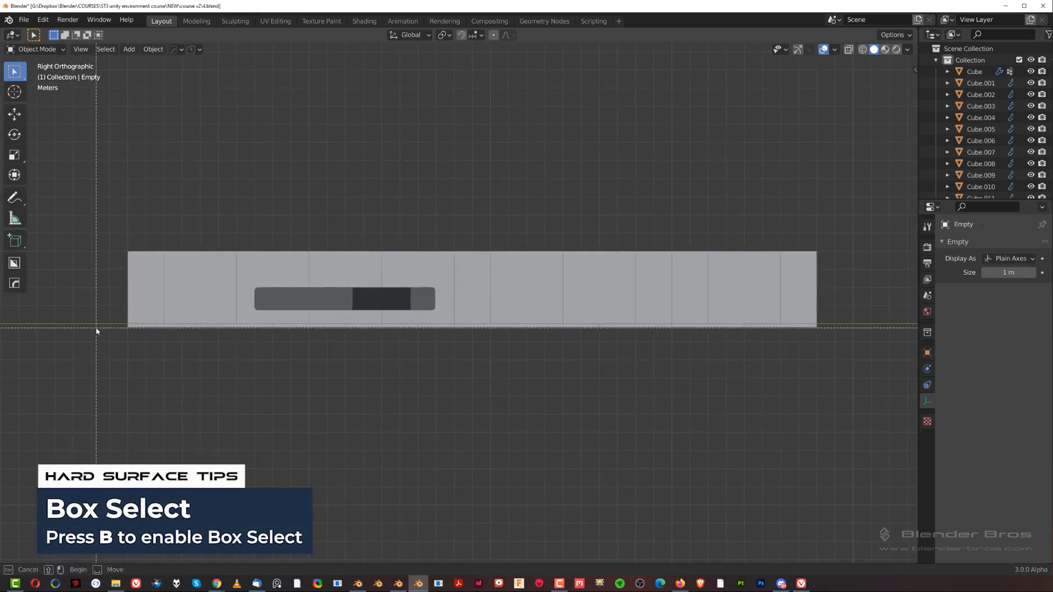
left_click_drag(93, 329, 851, 458)
middle_click_drag(851, 458, 615, 416)
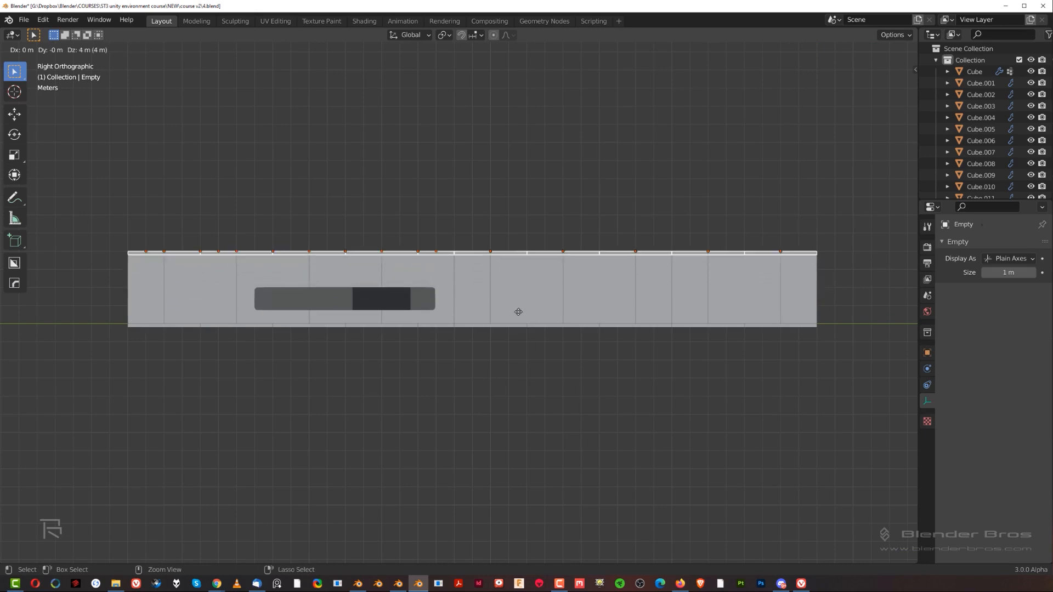
key("Return")
Raise the duplicated tiles along Z by one tile thickness so they rest on the wall tops.
scroll(518, 305, "up", 8)
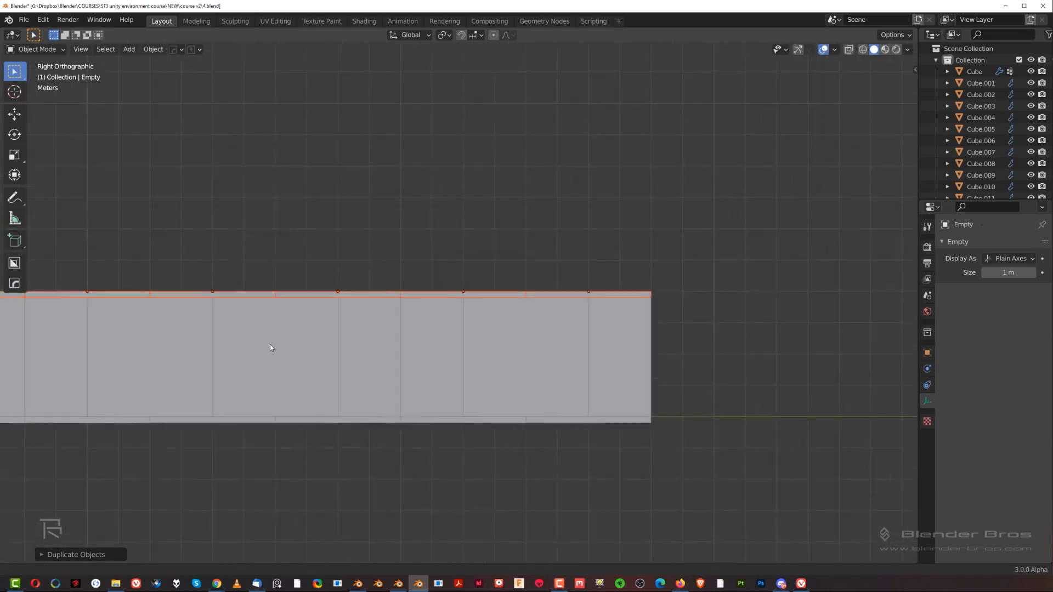
key("shift+d")
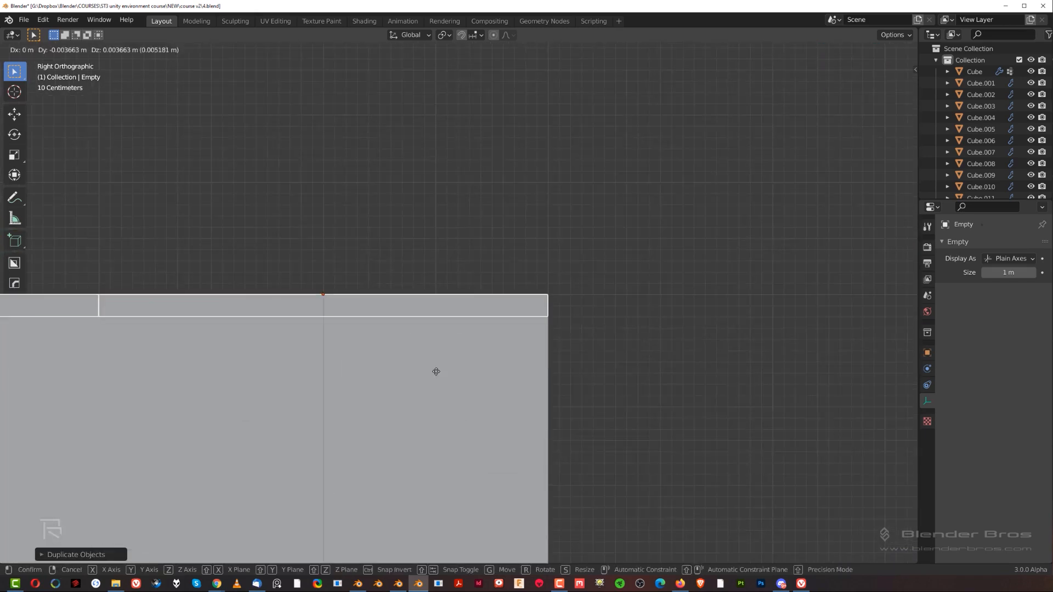
key("z")
left_click(440, 346)
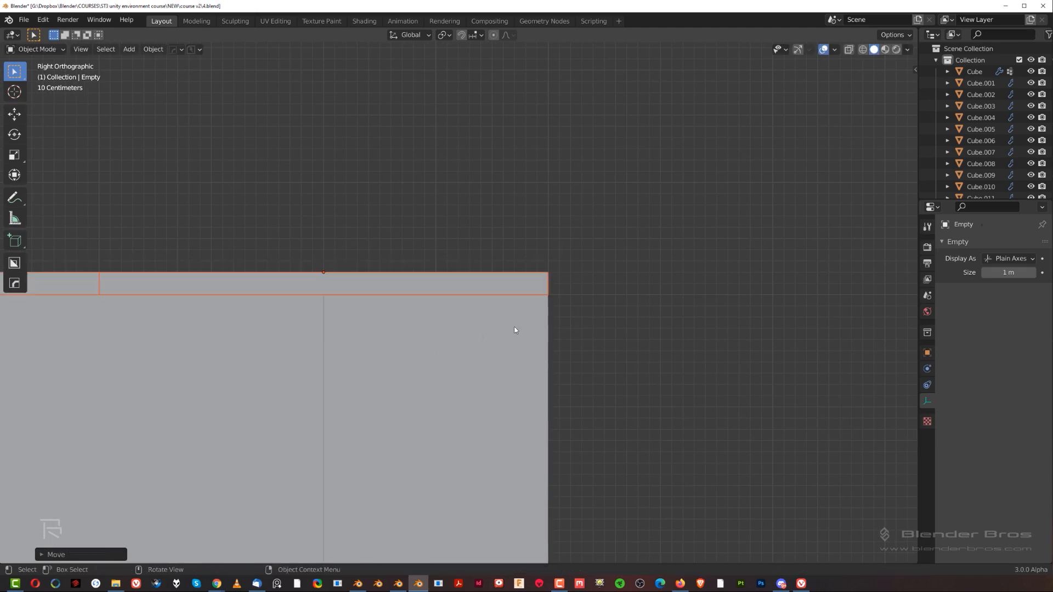
Move the raised tiles into a new collection named ceiling.
scroll(485, 334, "down", 2)
key("m")
left_click(539, 343)
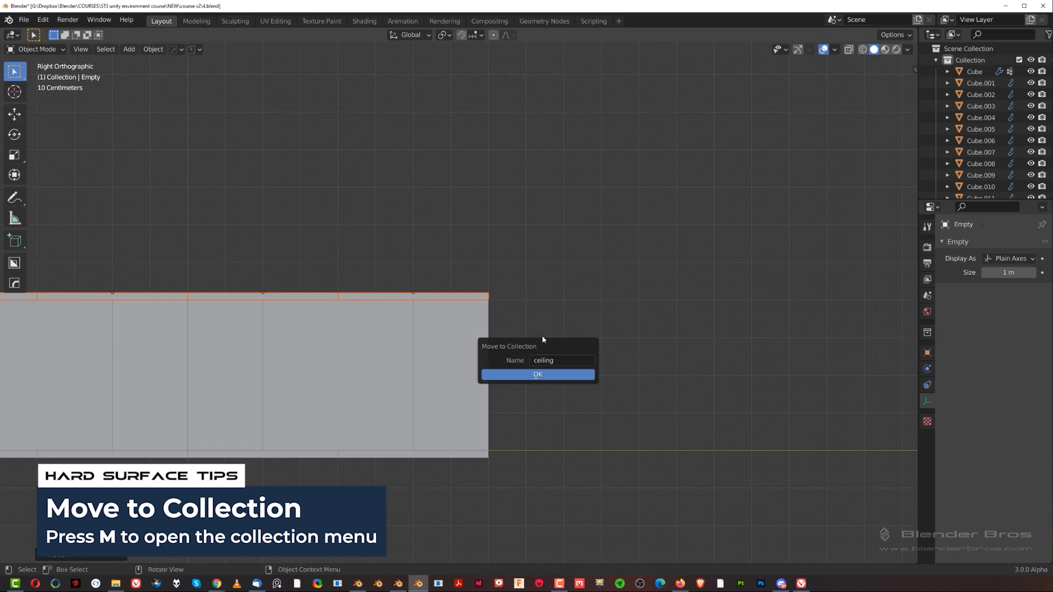
left_click(570, 375)
Collapse the other collections and hide the ceiling collection to uncover the rooms.
middle_click_drag(557, 291, 574, 376)
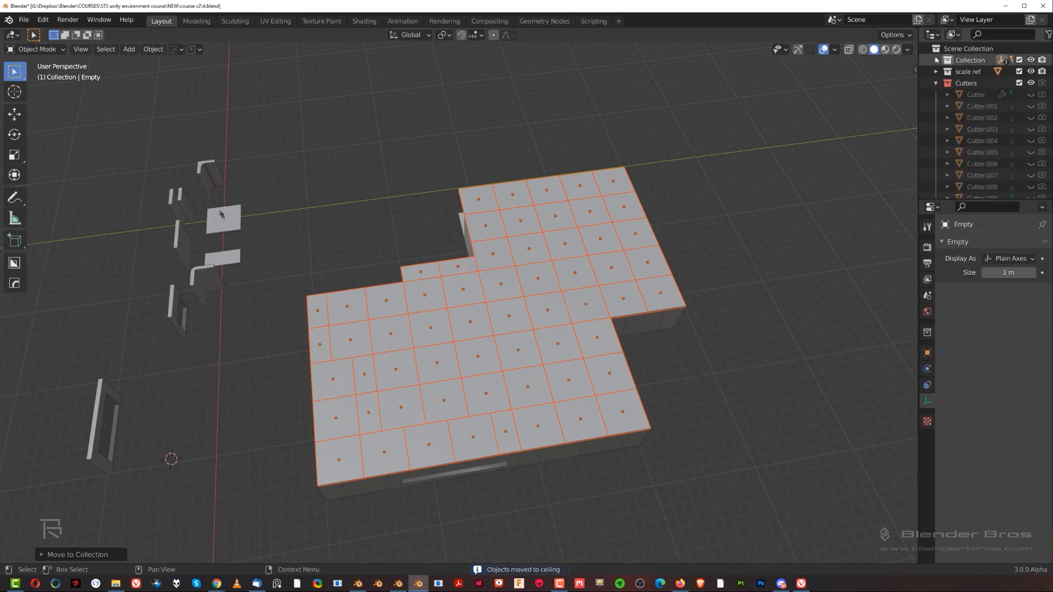
left_click(937, 82)
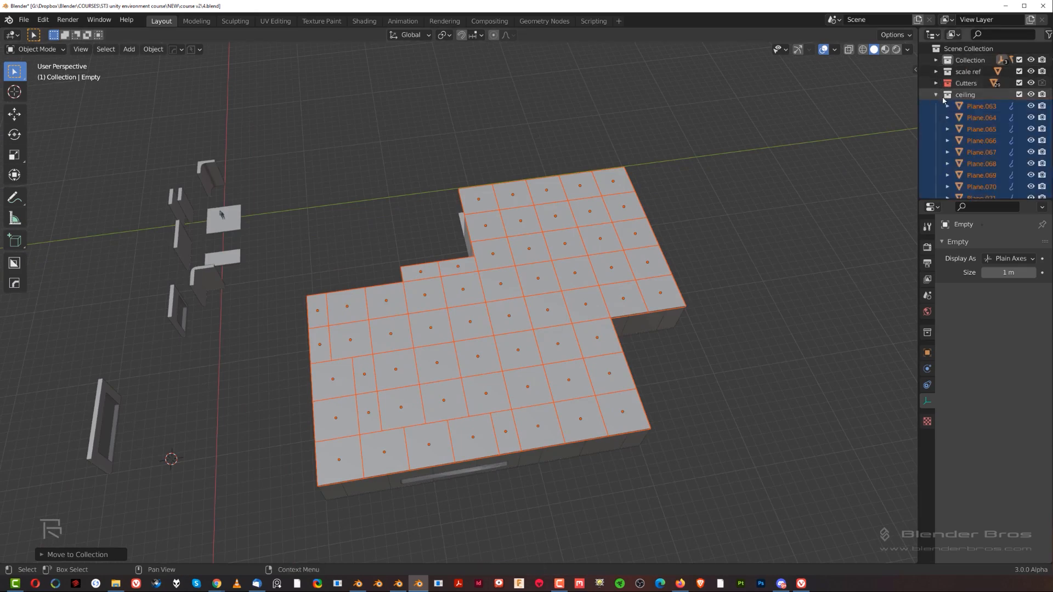
left_click(1031, 94)
middle_click_drag(593, 312, 653, 275)
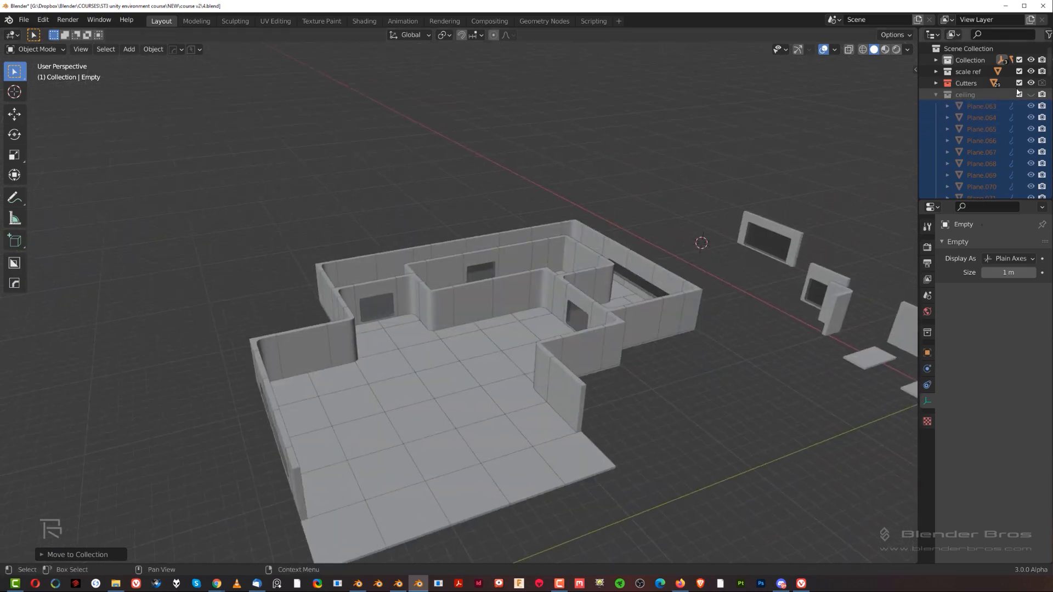
Show the ceiling collection again and examine the rooms' interior from beneath it.
left_click(1030, 95)
scroll(550, 409, "up", 2)
middle_click_drag(550, 408, 555, 343)
scroll(547, 371, "up", 6)
left_click(612, 390)
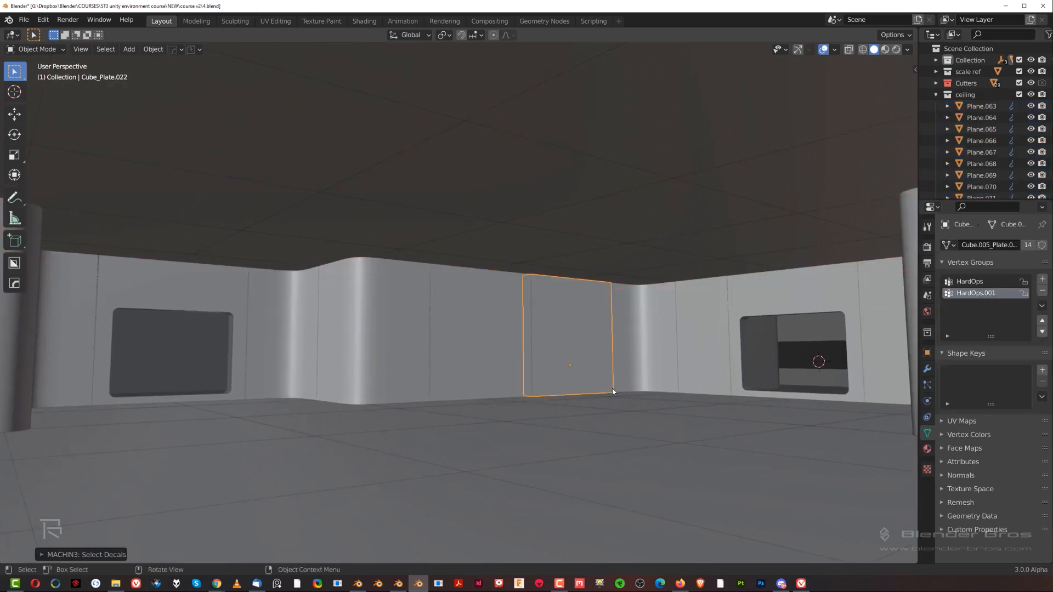
scroll(624, 460, "down", 3)
middle_click_drag(611, 411, 483, 307)
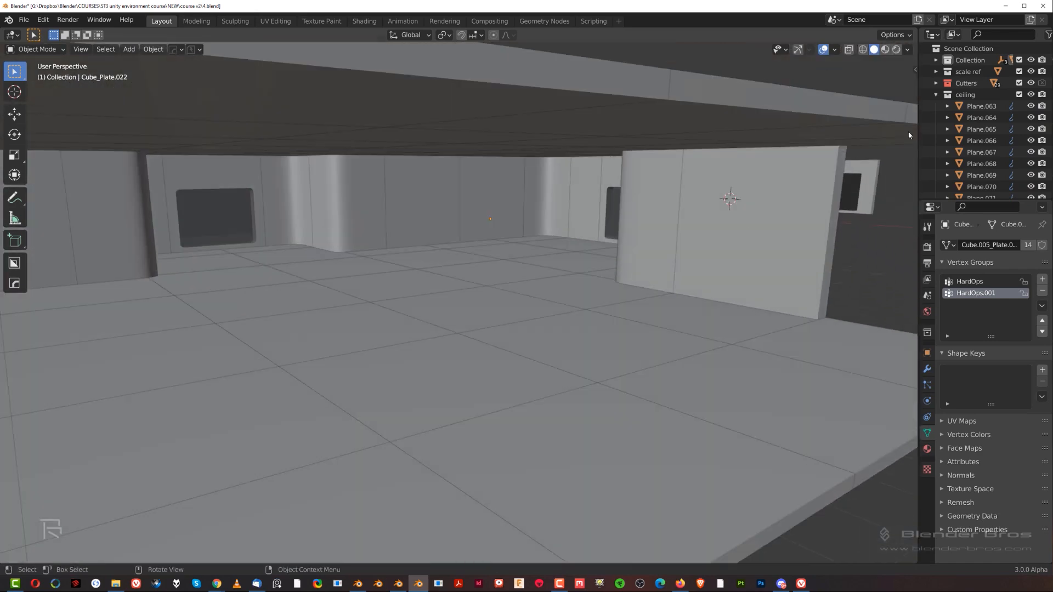
Hide the ceiling collection and view the uncovered layout around the large room.
left_click(1031, 95)
scroll(601, 240, "down", 7)
middle_click_drag(466, 242, 499, 332)
scroll(504, 300, "up", 4)
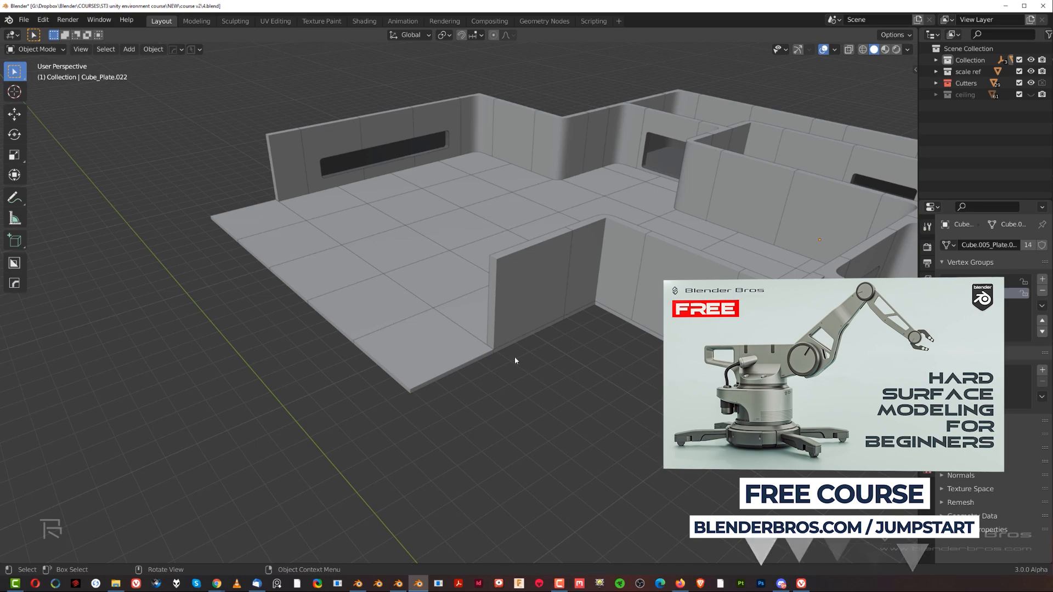
middle_click_drag(475, 349, 501, 315)
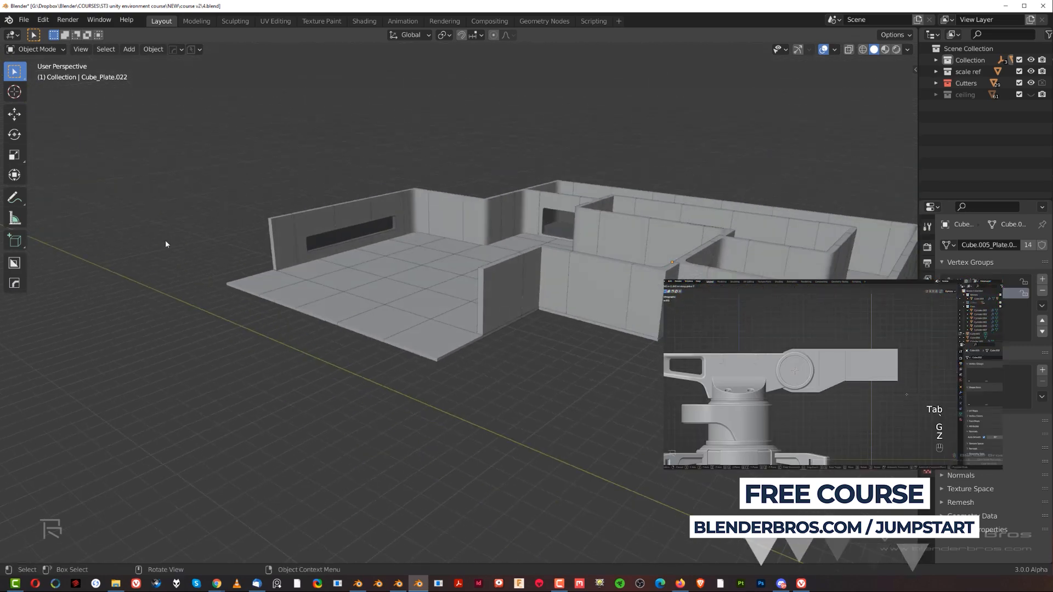
middle_click_drag(459, 277, 470, 296)
Examine the floor tiles along the large room's open edge and how the layout relates to the loose kit pieces.
left_click(326, 291)
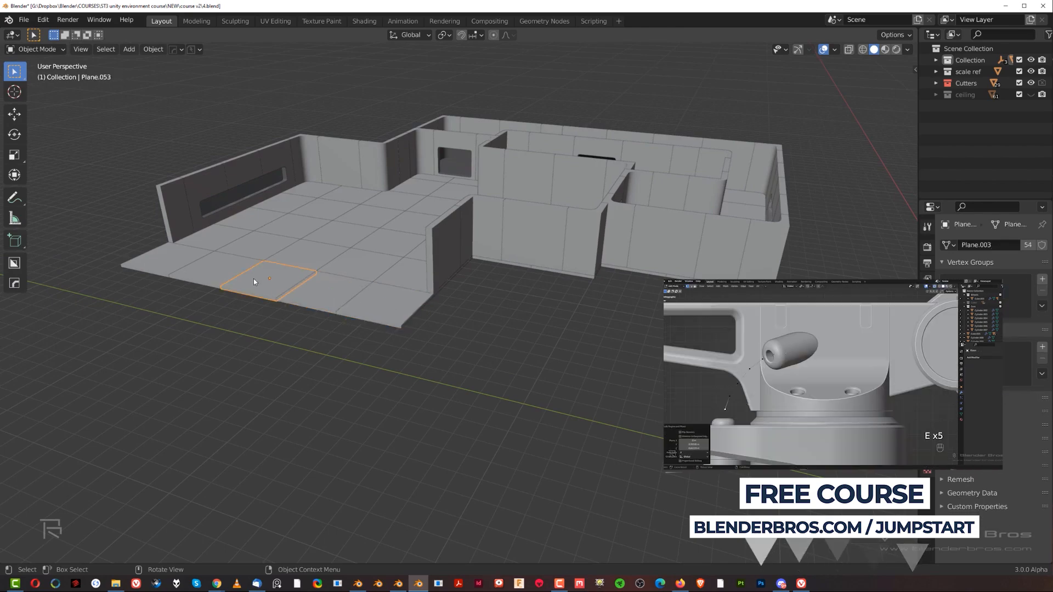
left_click(208, 273)
left_click(174, 264)
middle_click_drag(199, 285, 515, 281)
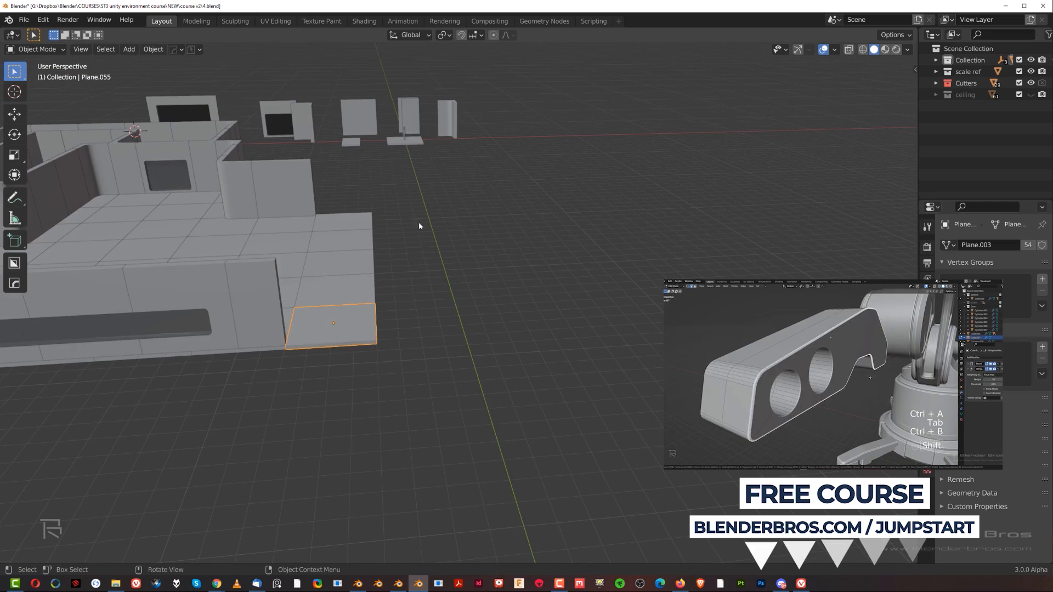
middle_click_drag(341, 273, 403, 319)
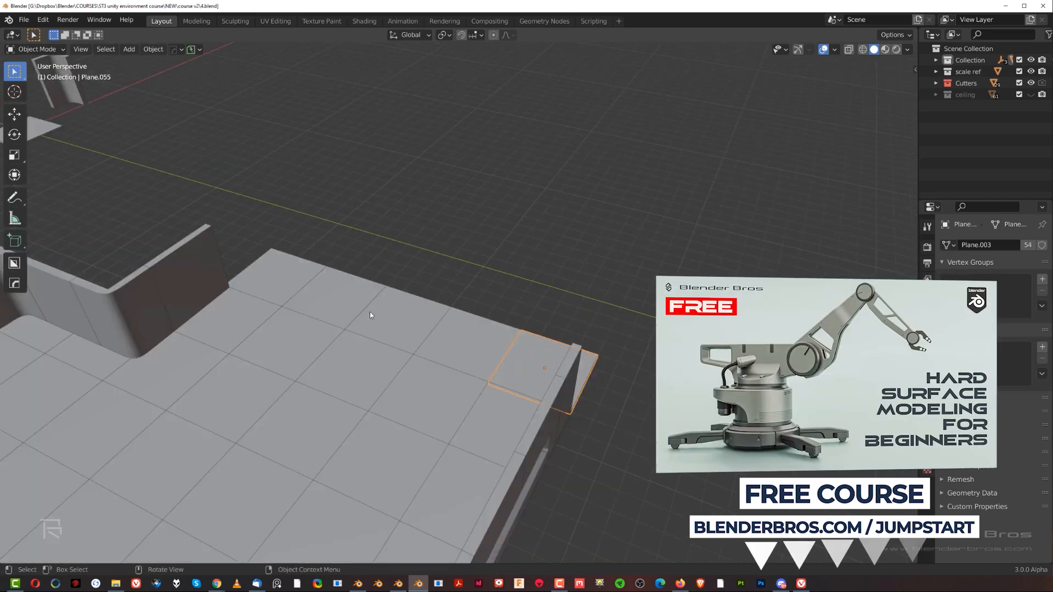
scroll(430, 334, "down", 4)
middle_click_drag(433, 337, 423, 288, "shift")
scroll(422, 320, "down", 3)
scroll(423, 288, "up", 3)
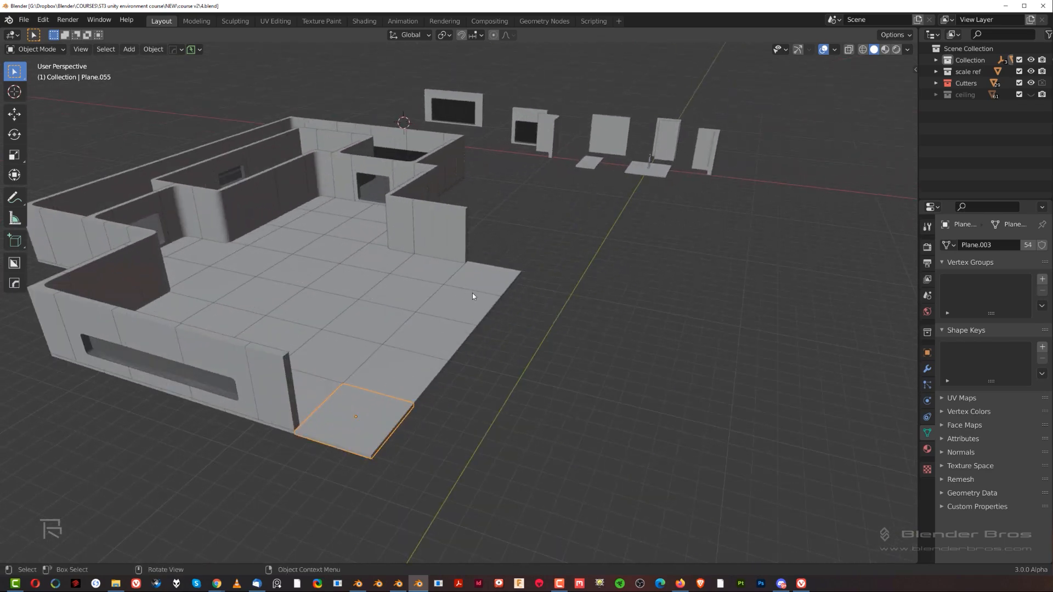